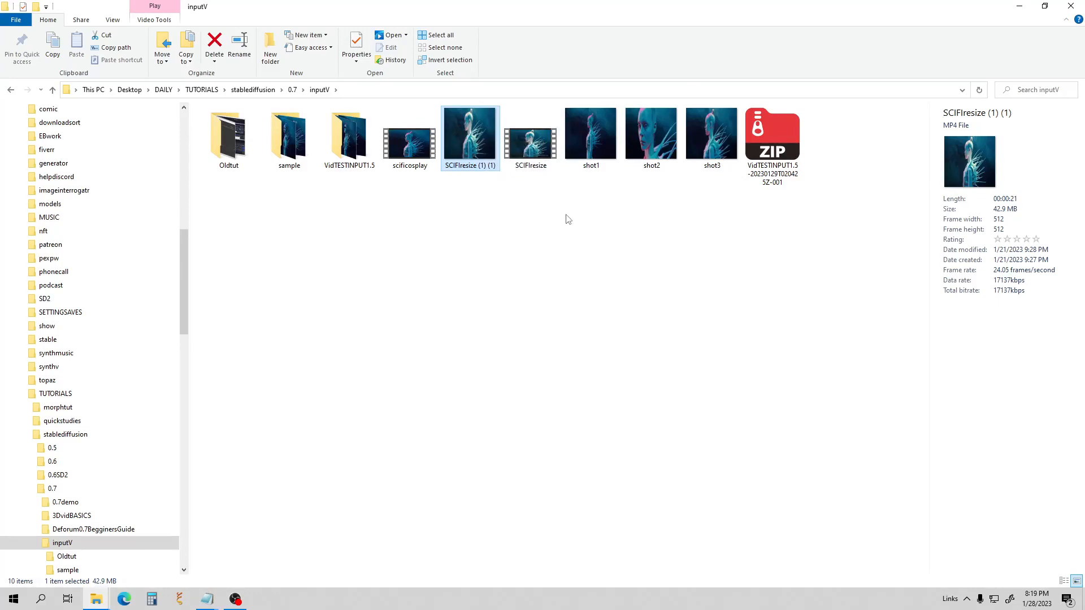
View the images shot1, shot2 and shot3 in the inputV folder one after another
{"action": "double_click", "coordinate": [591, 145]}
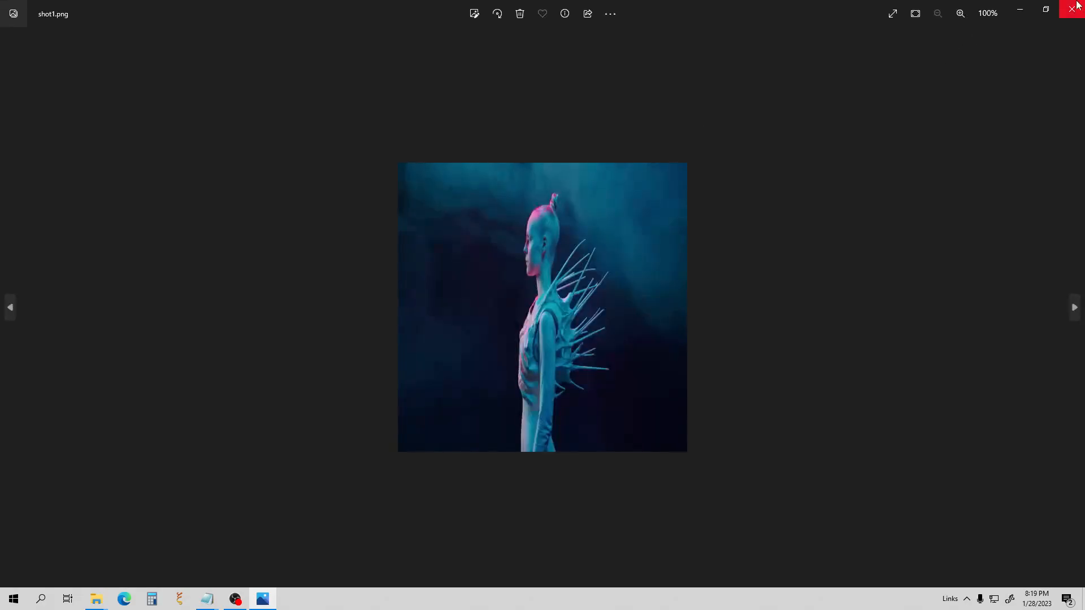
{"action": "left_click", "coordinate": [1073, 7]}
{"action": "double_click", "coordinate": [652, 139]}
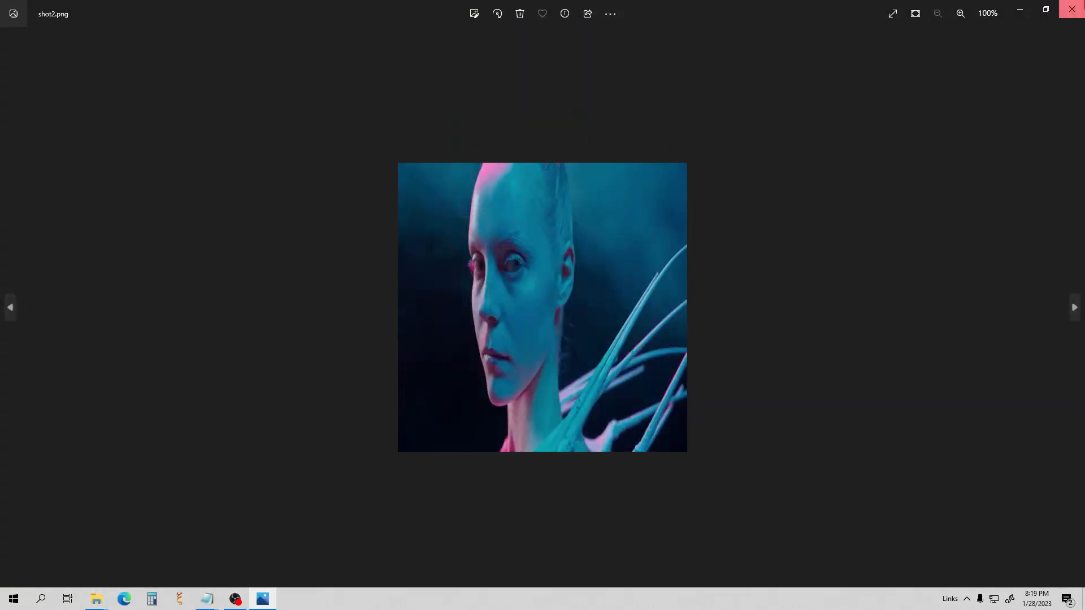
{"action": "left_click", "coordinate": [1071, 9]}
{"action": "double_click", "coordinate": [700, 133]}
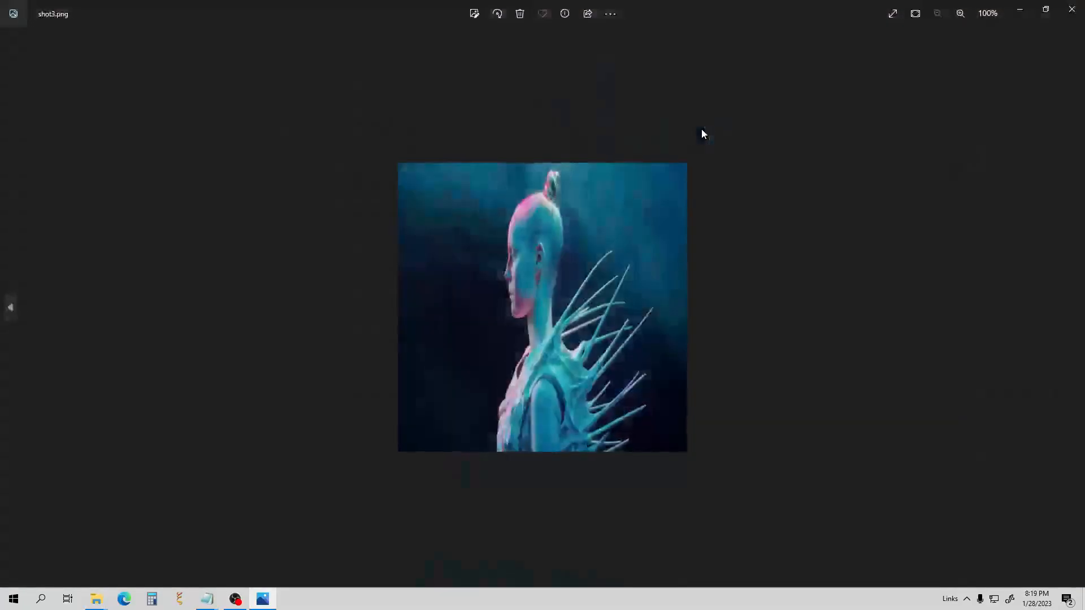
{"action": "left_click", "coordinate": [1072, 9]}
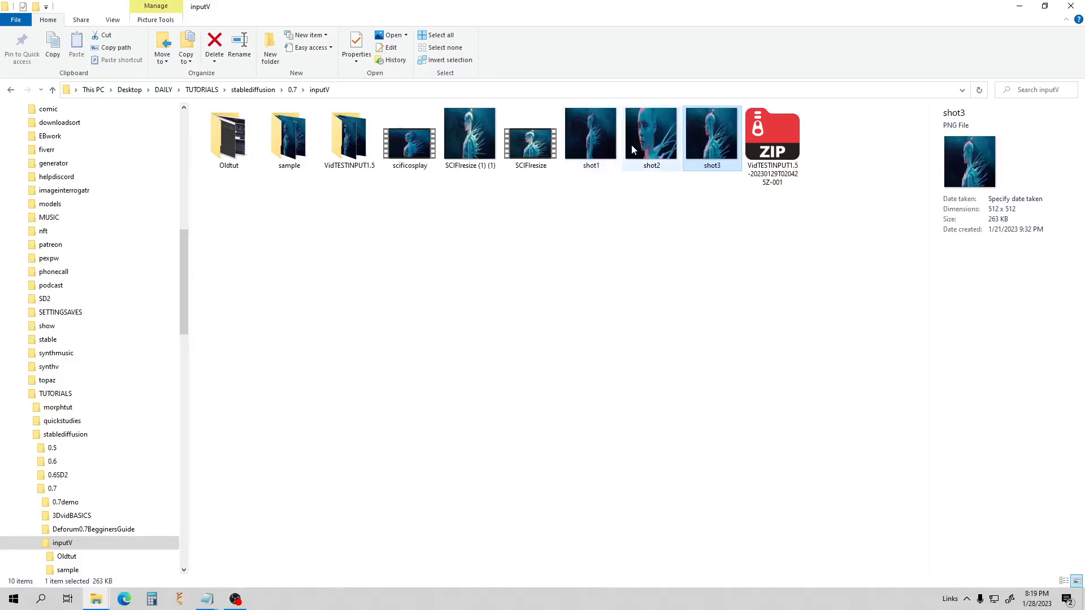
Select the three shot images together with the SCIFIresize (1) (1) video, and locate that video in Drive's ScifiTut folder
{"action": "left_click", "coordinate": [631, 144], "text": "ctrl"}
{"action": "left_click", "coordinate": [590, 135], "text": "ctrl"}
{"action": "left_click", "coordinate": [469, 136], "text": "ctrl"}
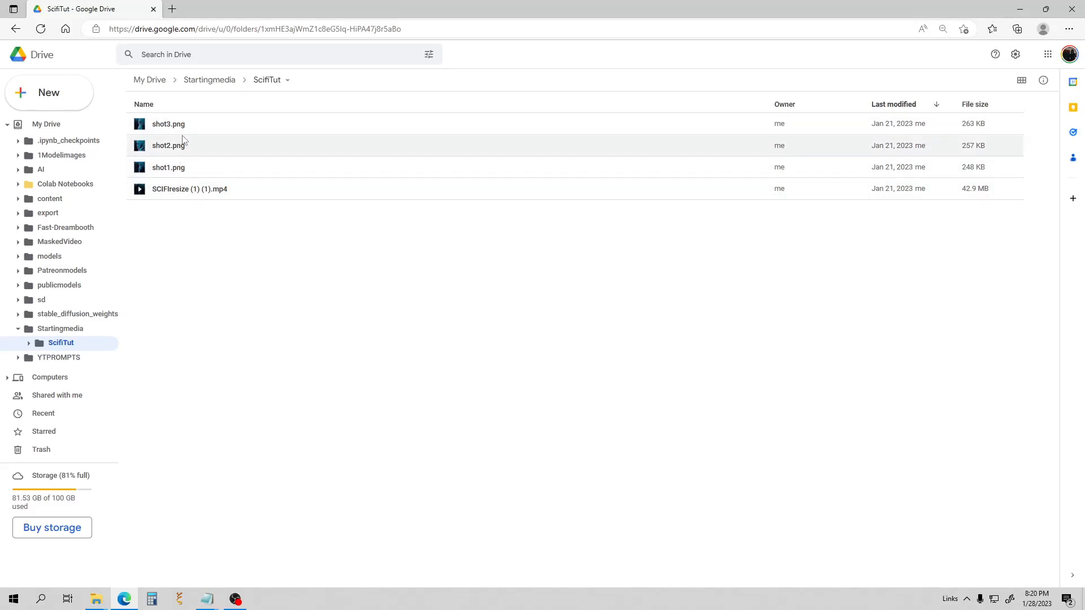
{"action": "left_click", "coordinate": [170, 196]}
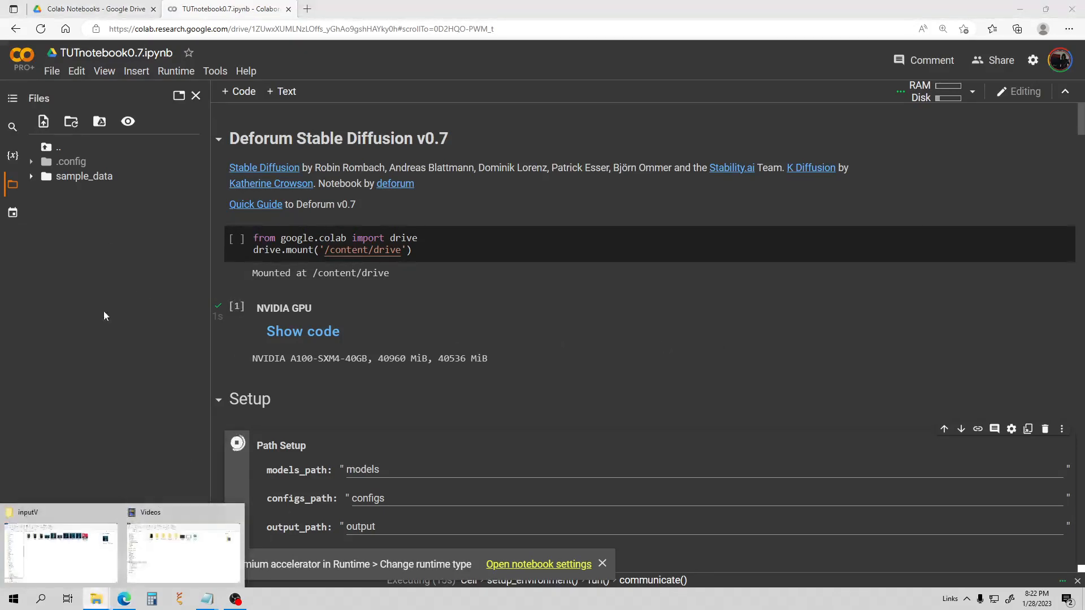
Close the notebook's file browser and examine the Path Setup and Model Setup values
{"action": "scroll", "coordinate": [452, 257], "scroll_direction": "down", "scroll_amount": 3}
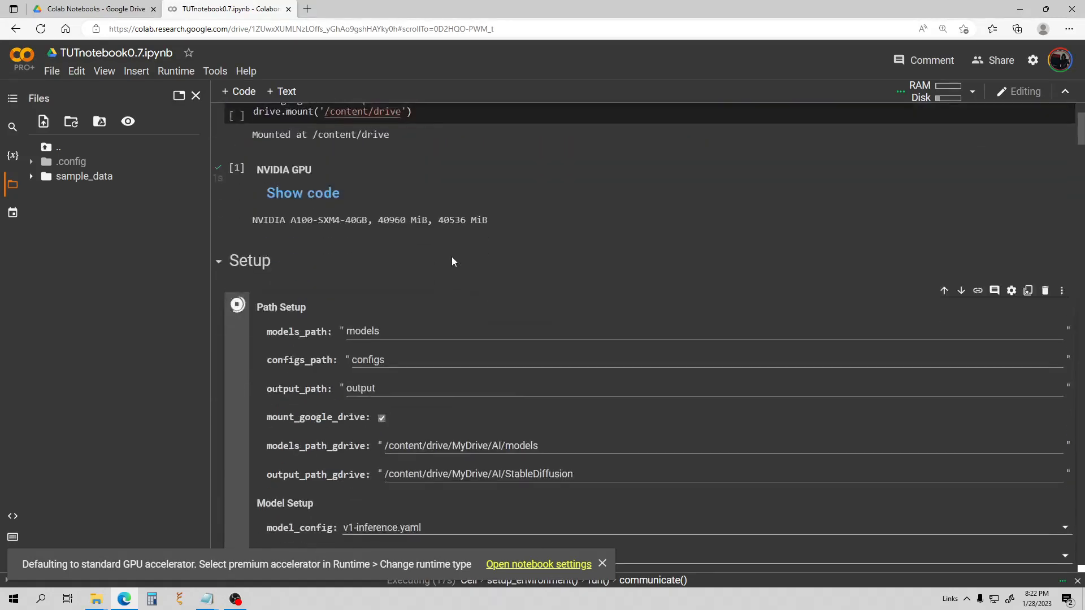
{"action": "scroll", "coordinate": [452, 256], "scroll_direction": "up", "scroll_amount": 2}
{"action": "scroll", "coordinate": [426, 256], "scroll_direction": "down", "scroll_amount": 3}
{"action": "scroll", "coordinate": [427, 257], "scroll_direction": "down", "scroll_amount": 3}
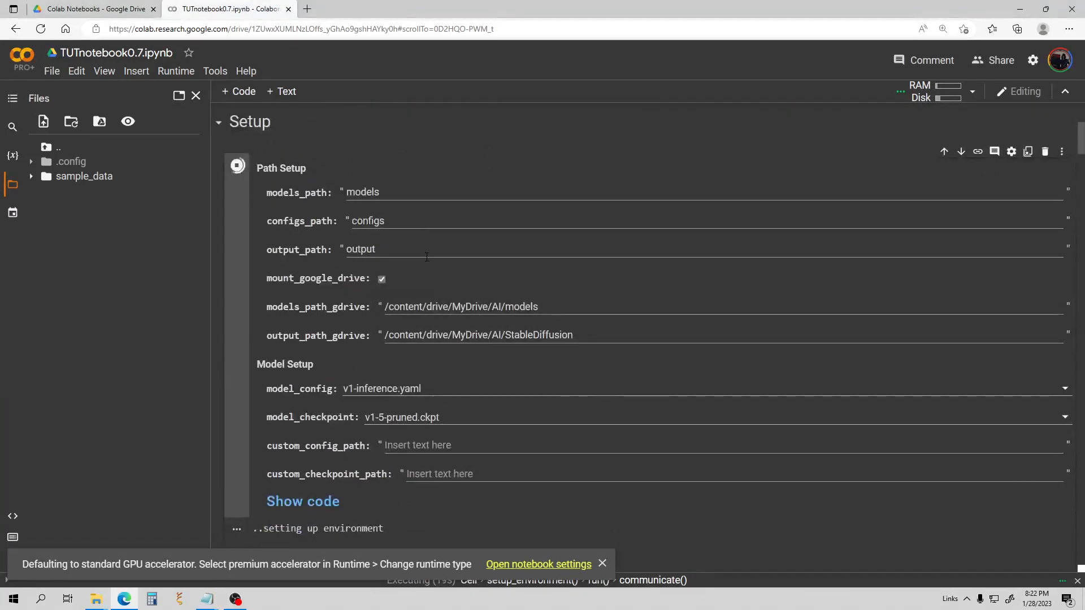
{"action": "scroll", "coordinate": [446, 260], "scroll_direction": "up", "scroll_amount": 2}
{"action": "scroll", "coordinate": [454, 260], "scroll_direction": "up", "scroll_amount": 4}
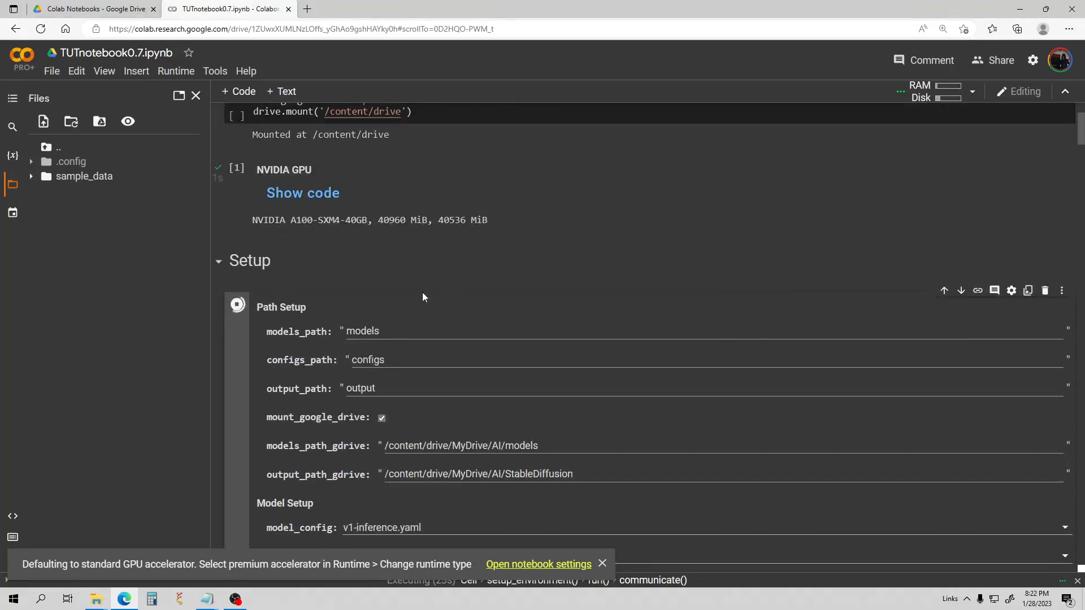
{"action": "scroll", "coordinate": [390, 285], "scroll_direction": "down", "scroll_amount": 1}
{"action": "left_click", "coordinate": [196, 95]}
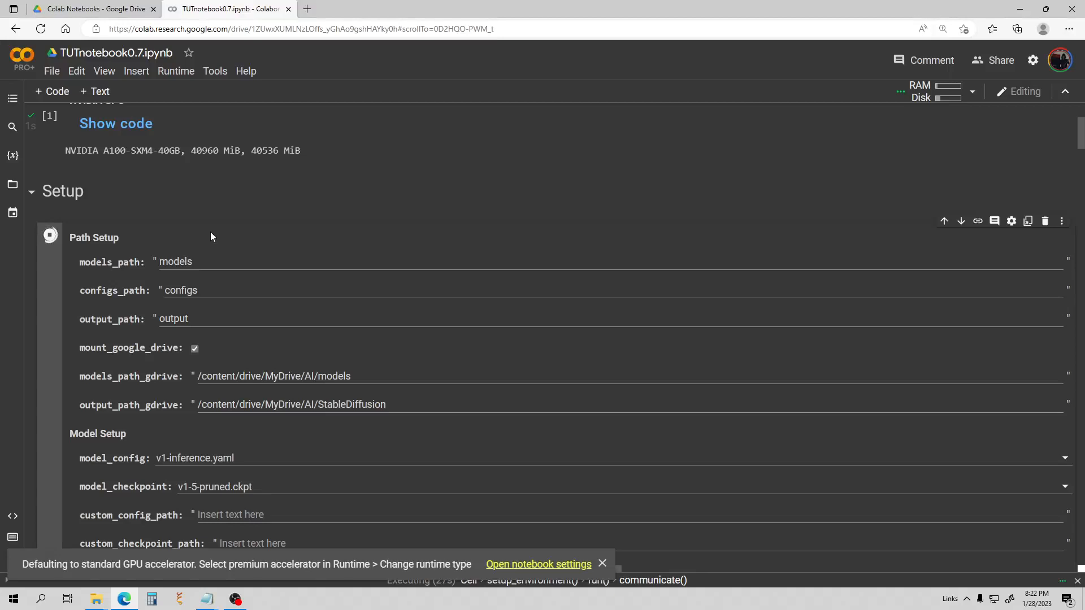
{"action": "scroll", "coordinate": [211, 233], "scroll_direction": "down", "scroll_amount": 1}
{"action": "scroll", "coordinate": [212, 237], "scroll_direction": "down", "scroll_amount": 1}
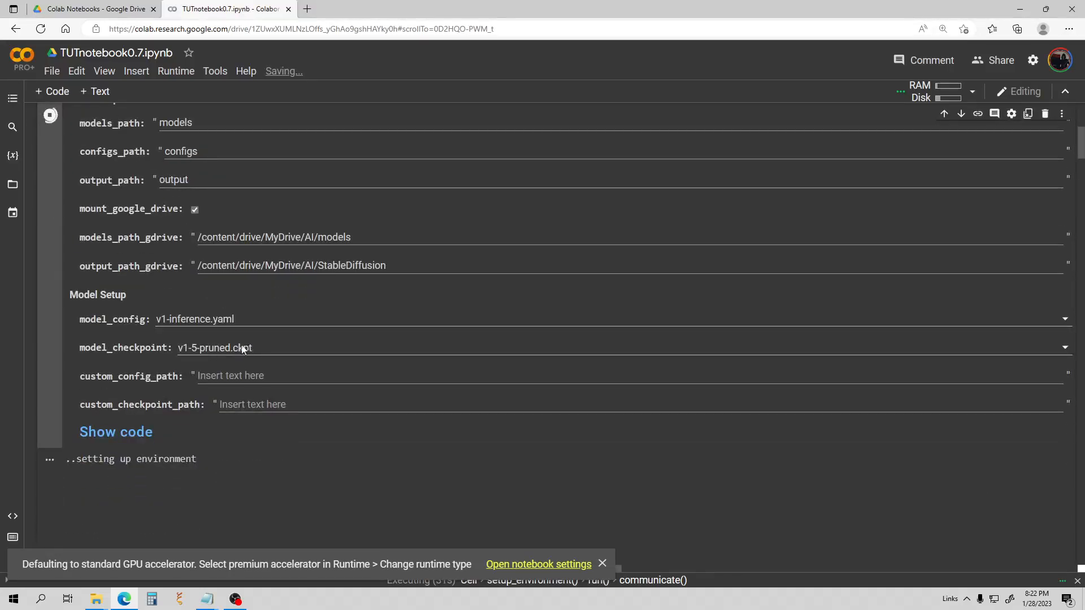
{"action": "scroll", "coordinate": [226, 317], "scroll_direction": "up", "scroll_amount": 1}
{"action": "scroll", "coordinate": [238, 321], "scroll_direction": "down", "scroll_amount": 1}
{"action": "scroll", "coordinate": [237, 319], "scroll_direction": "down", "scroll_amount": 2}
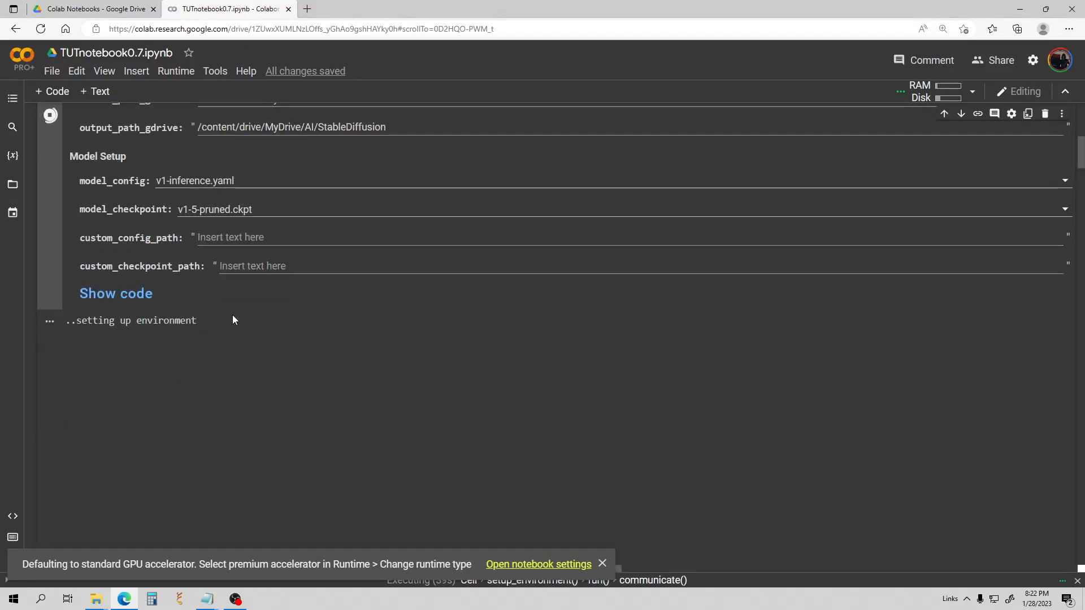
Run the Animation cell in the notebook's Settings section
{"action": "scroll", "coordinate": [234, 320], "scroll_direction": "down", "scroll_amount": 2}
{"action": "scroll", "coordinate": [232, 320], "scroll_direction": "down", "scroll_amount": 4}
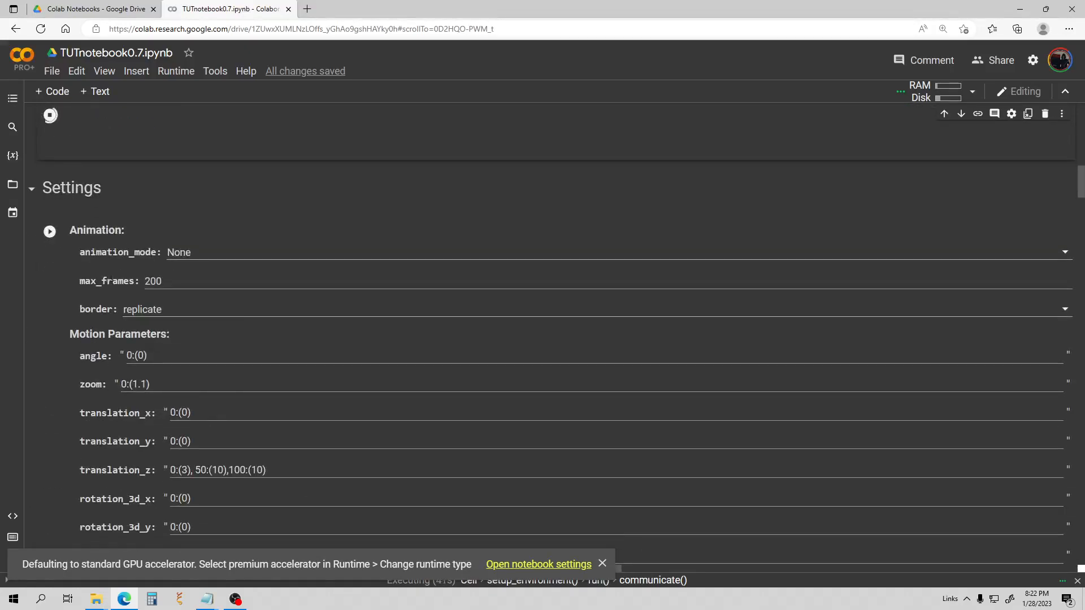
{"action": "left_click", "coordinate": [49, 232]}
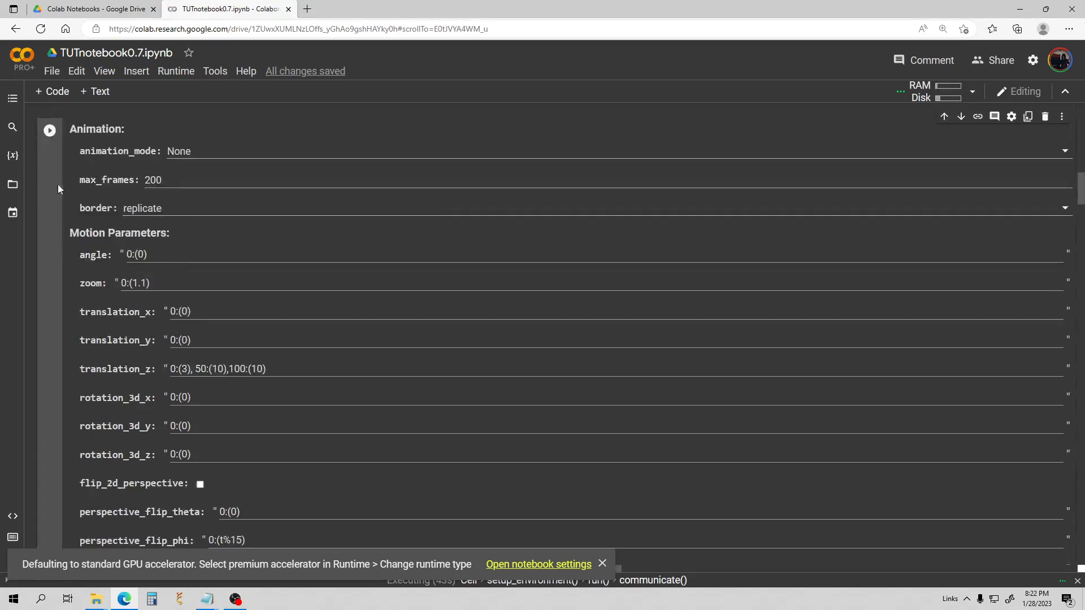
{"action": "left_click", "coordinate": [50, 131]}
Look through the animation settings and permit the notebook to connect to Google Drive
{"action": "scroll", "coordinate": [109, 225], "scroll_direction": "down", "scroll_amount": 20}
{"action": "scroll", "coordinate": [160, 249], "scroll_direction": "up", "scroll_amount": 1}
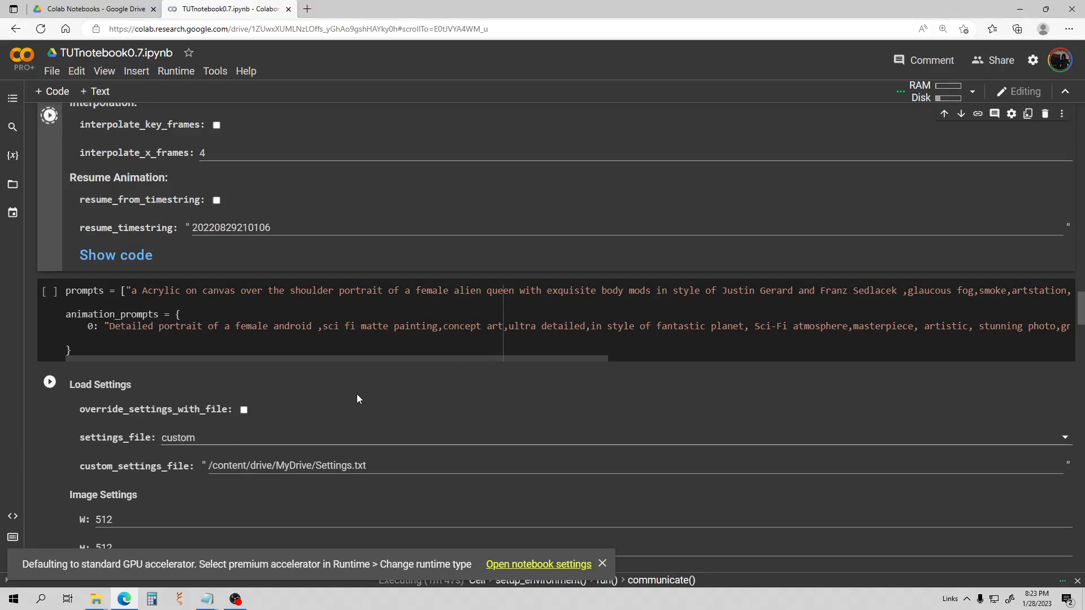
{"action": "scroll", "coordinate": [320, 377], "scroll_direction": "up", "scroll_amount": 15}
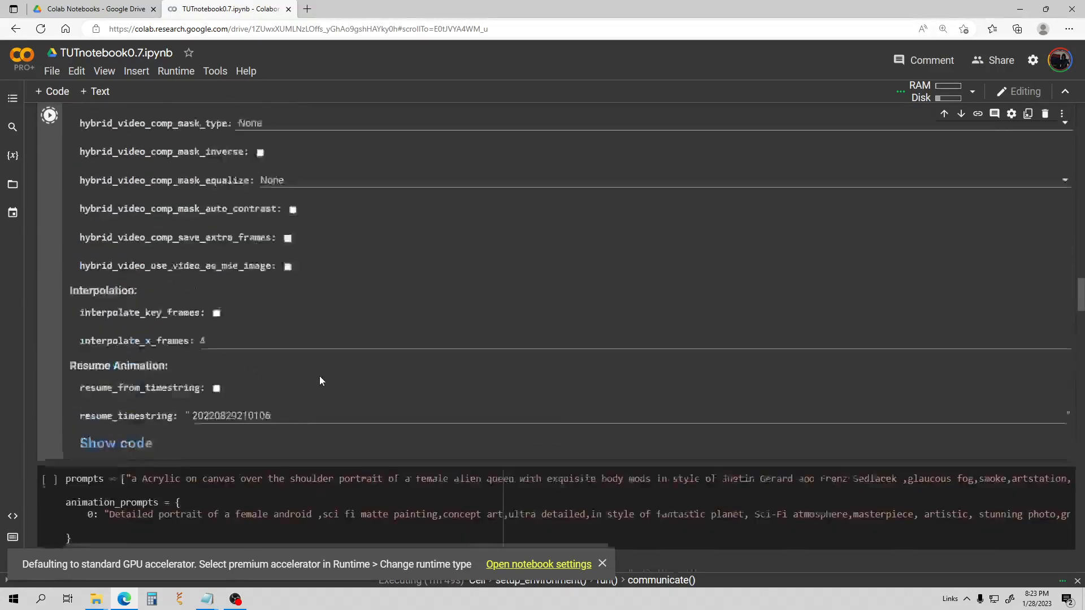
{"action": "scroll", "coordinate": [229, 273], "scroll_direction": "up", "scroll_amount": 8}
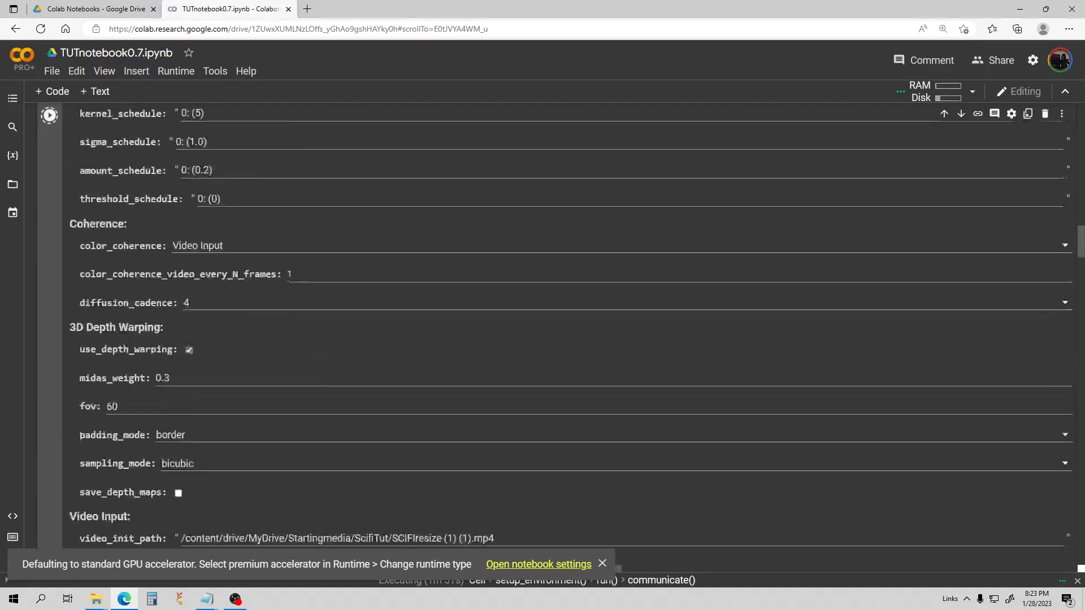
{"action": "scroll", "coordinate": [230, 288], "scroll_direction": "down", "scroll_amount": 3}
{"action": "scroll", "coordinate": [228, 291], "scroll_direction": "down", "scroll_amount": 18}
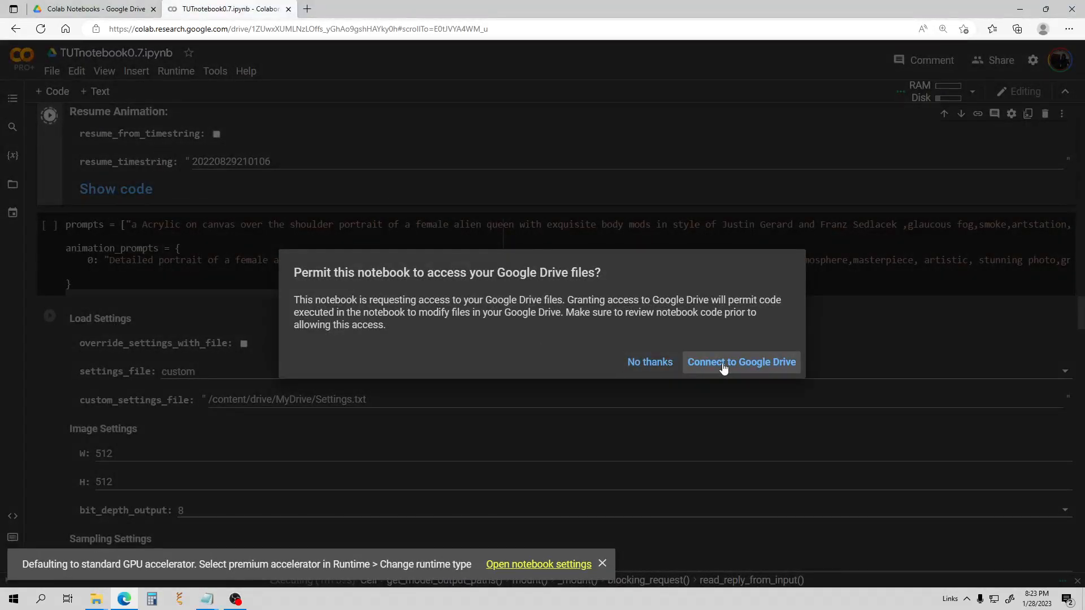
{"action": "left_click", "coordinate": [723, 369]}
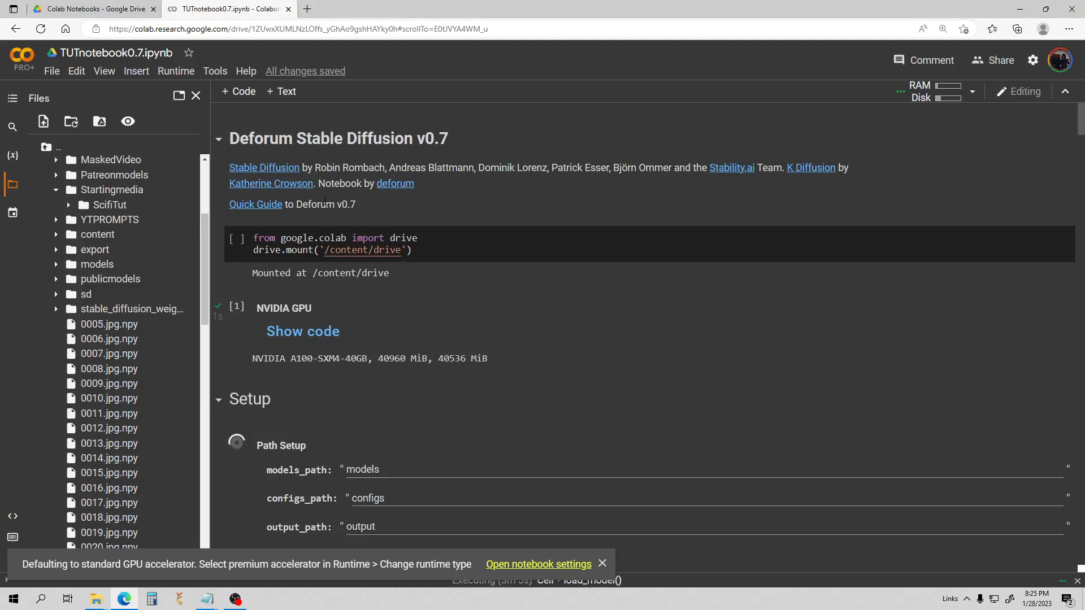
Check the hardware accelerator, GPU class and runtime shape in the notebook settings without changing them
{"action": "left_click", "coordinate": [77, 71]}
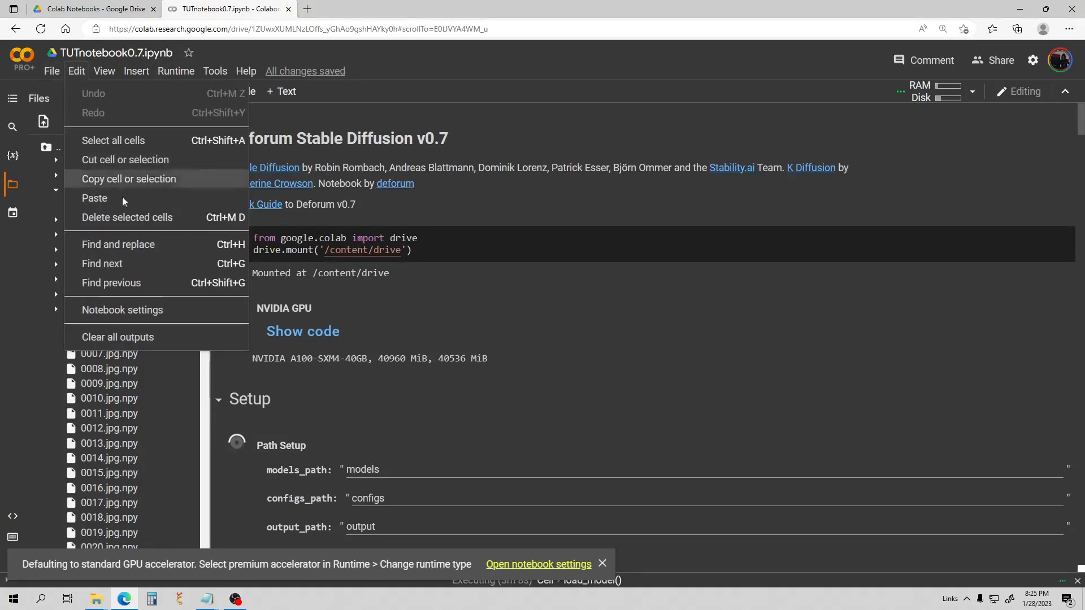
{"action": "left_click", "coordinate": [142, 309]}
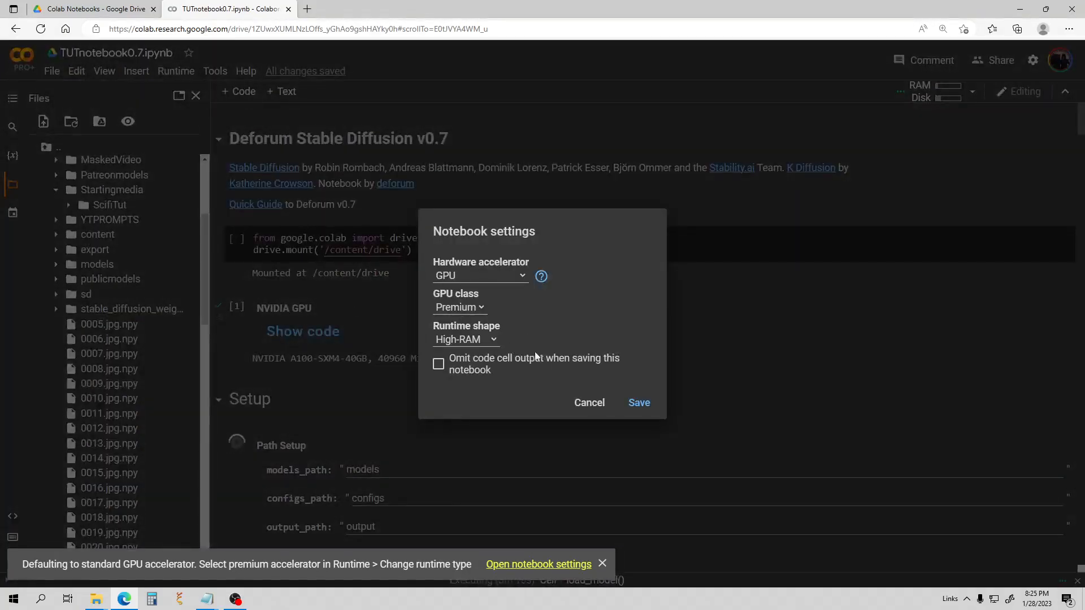
{"action": "left_click", "coordinate": [596, 403]}
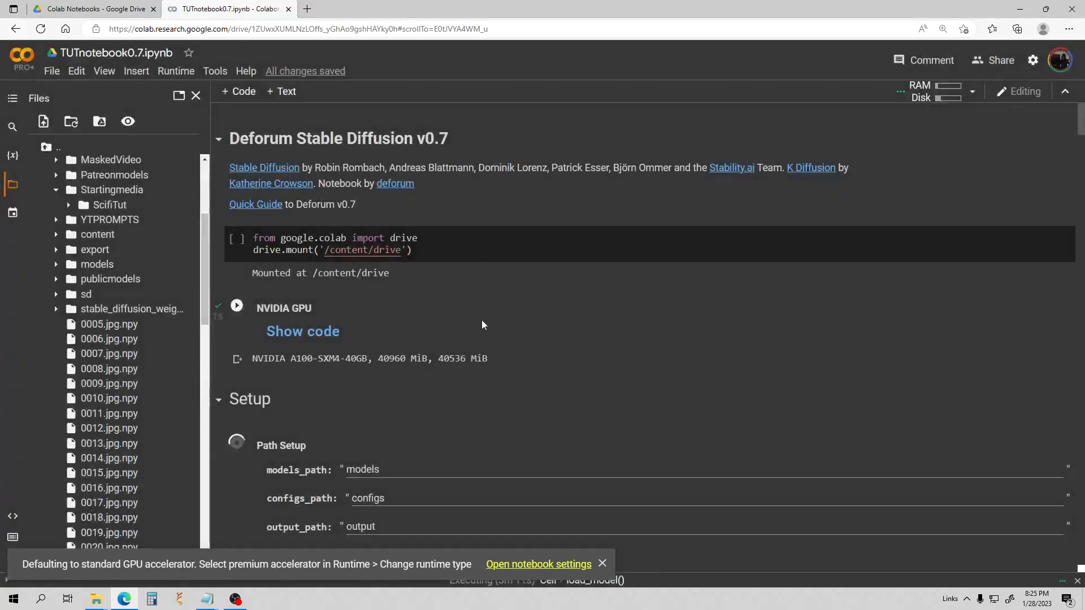
Examine the setup and animation settings, and read the full prompts and animation_prompts lines from start to end
{"action": "scroll", "coordinate": [481, 319], "scroll_direction": "down", "scroll_amount": 1}
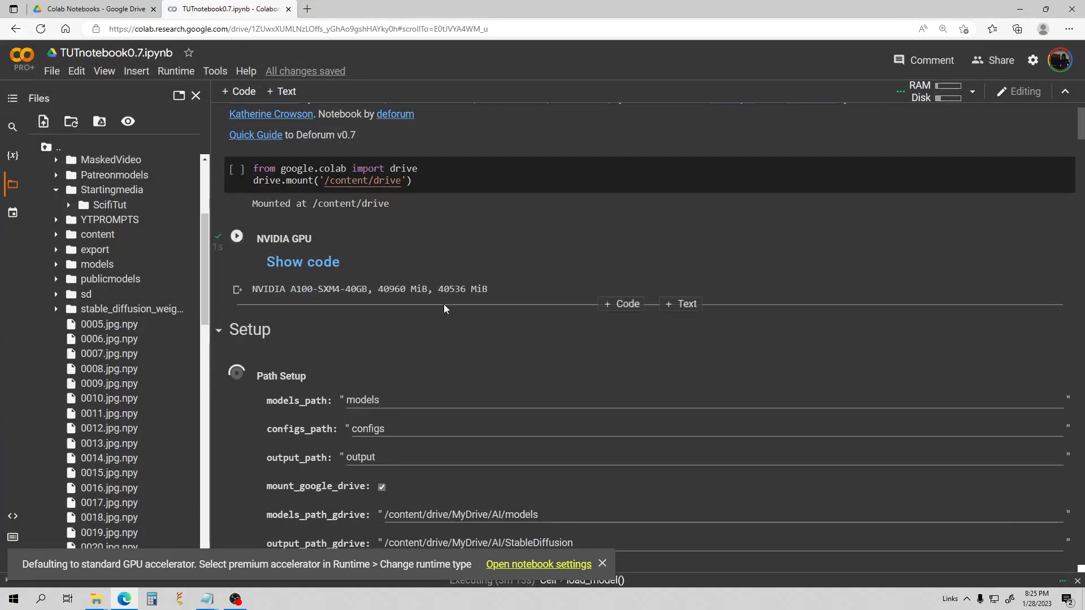
{"action": "scroll", "coordinate": [443, 304], "scroll_direction": "down", "scroll_amount": 3}
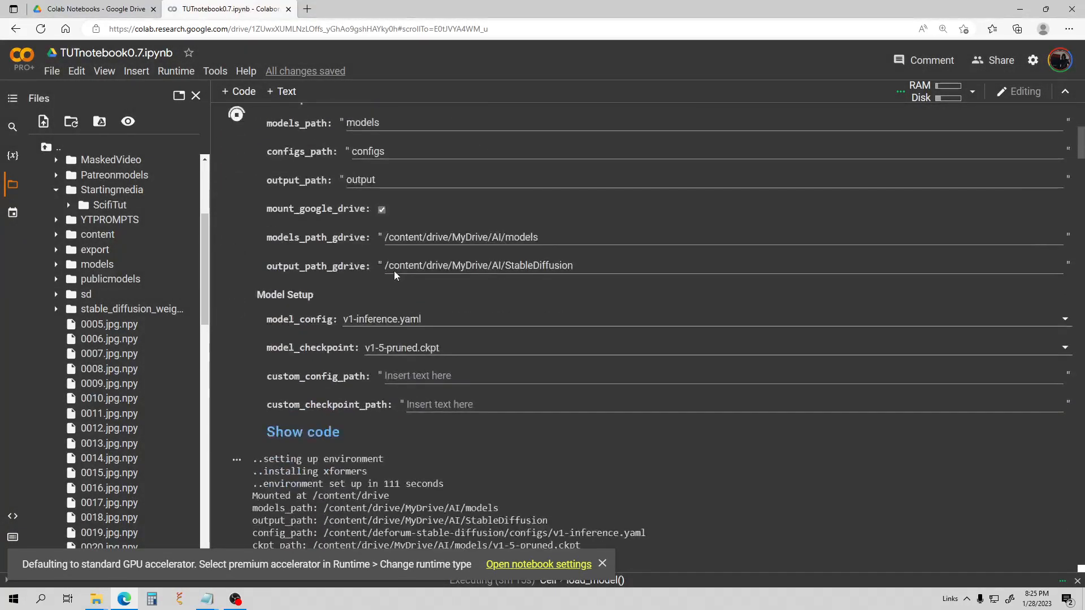
{"action": "scroll", "coordinate": [418, 297], "scroll_direction": "down", "scroll_amount": 1}
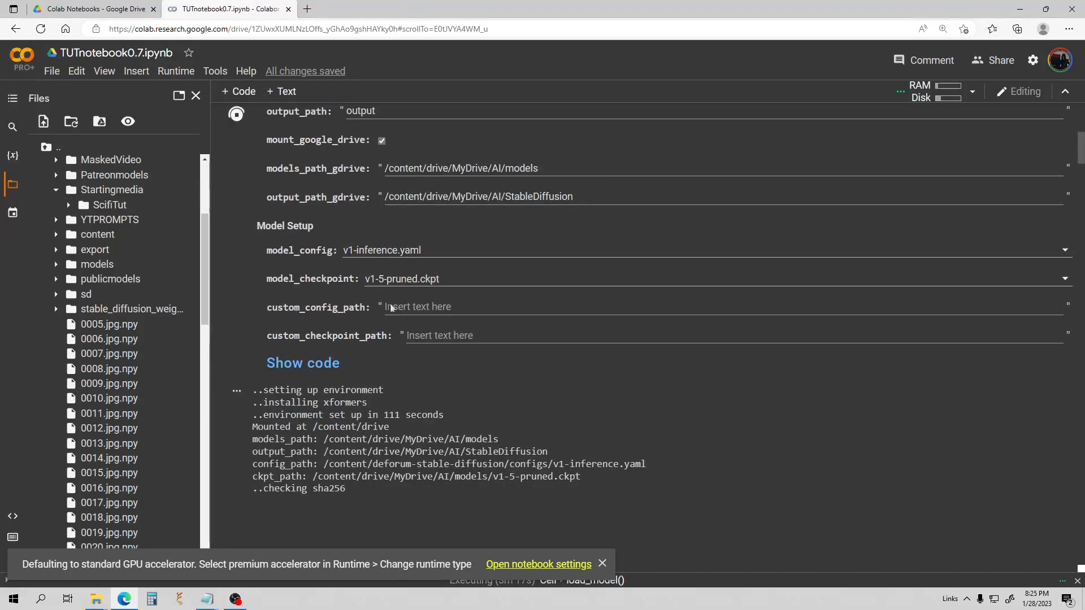
{"action": "scroll", "coordinate": [391, 308], "scroll_direction": "down", "scroll_amount": 7}
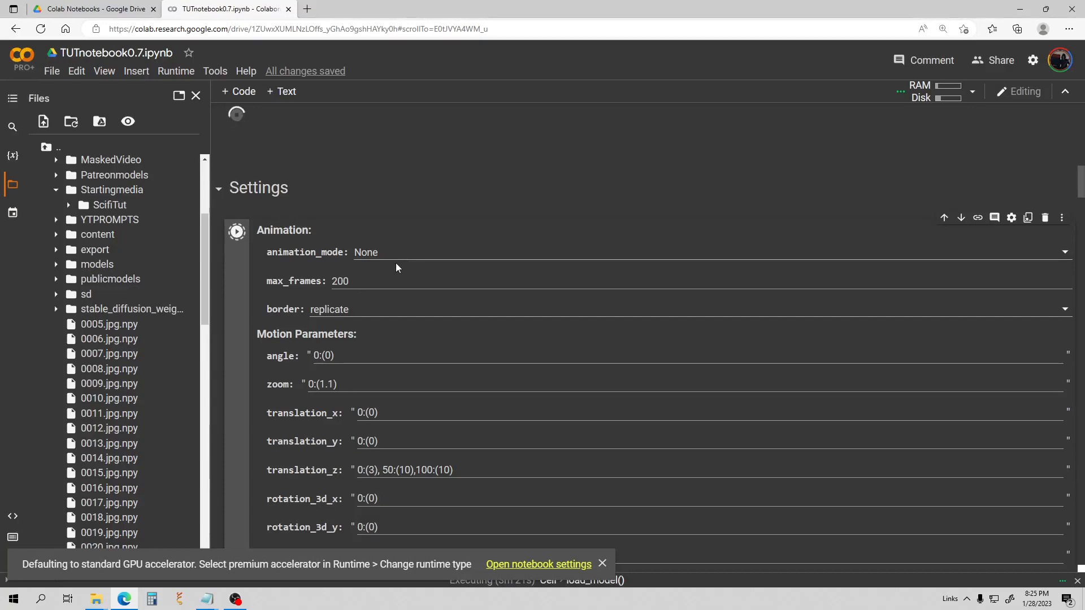
{"action": "scroll", "coordinate": [395, 263], "scroll_direction": "down", "scroll_amount": 8}
{"action": "scroll", "coordinate": [394, 266], "scroll_direction": "down", "scroll_amount": 15}
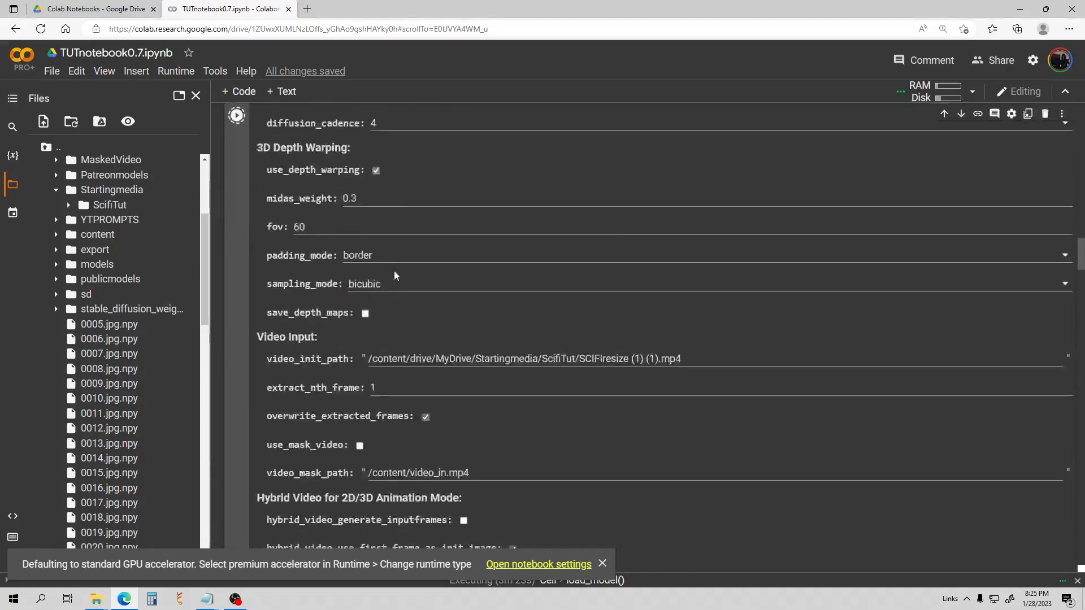
{"action": "scroll", "coordinate": [395, 276], "scroll_direction": "down", "scroll_amount": 4}
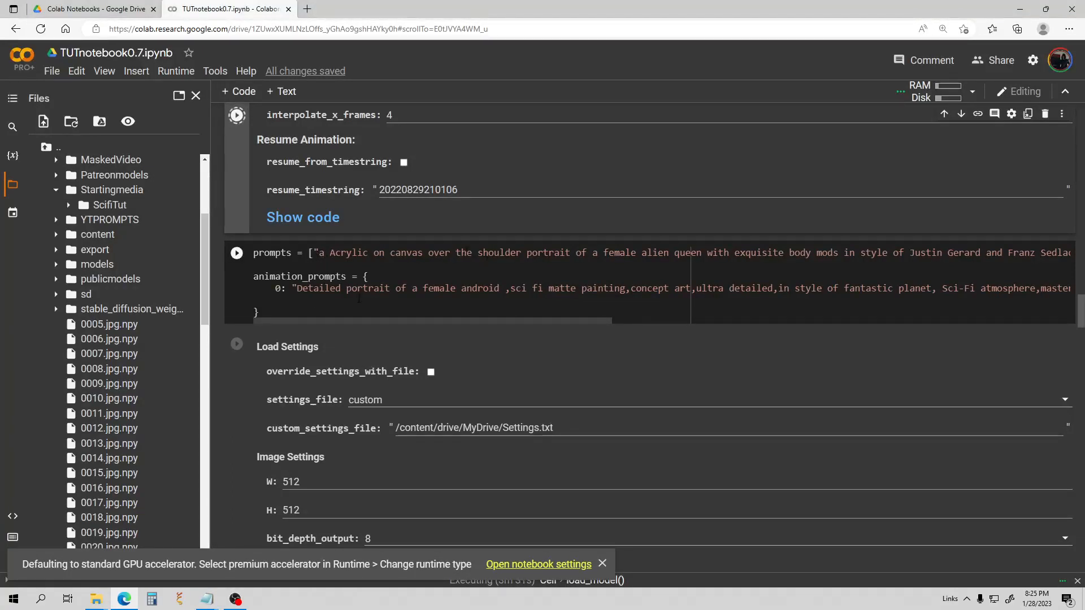
{"action": "left_click_drag", "start_coordinate": [342, 319], "coordinate": [659, 320]}
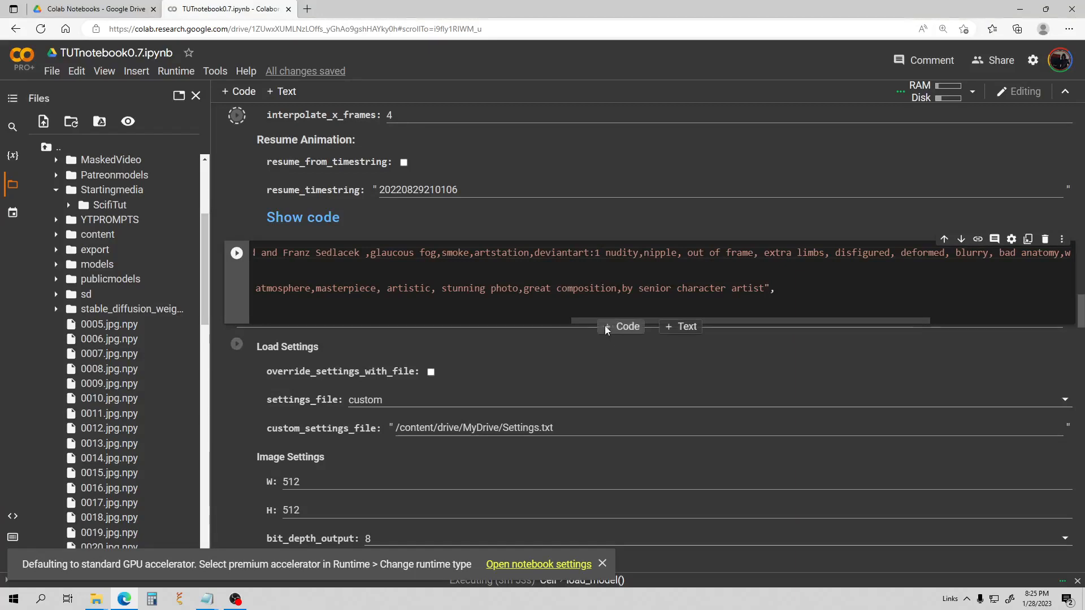
{"action": "left_click_drag", "start_coordinate": [589, 320], "coordinate": [714, 320]}
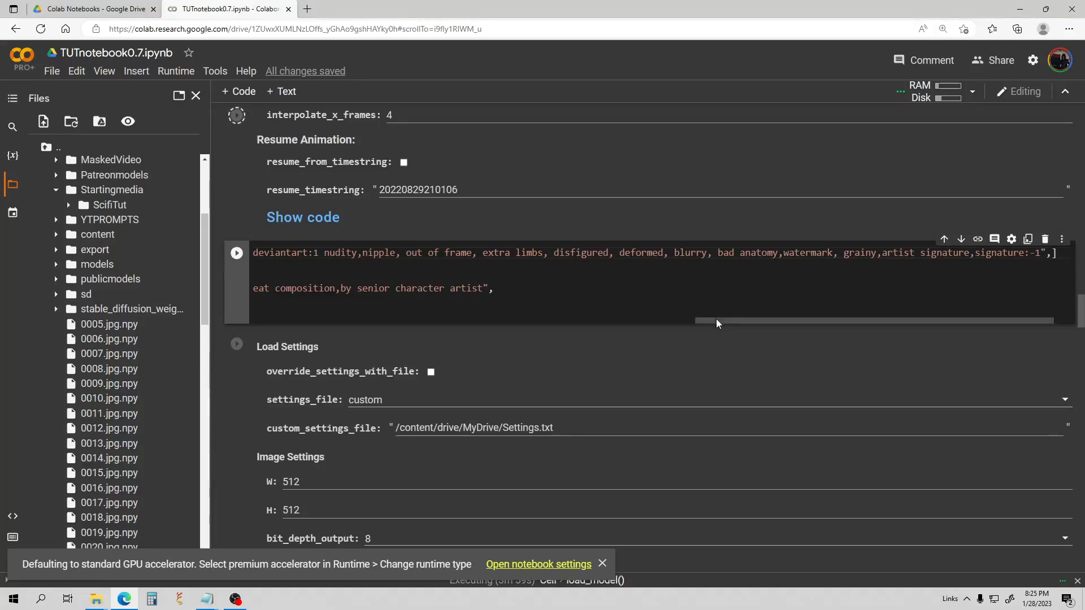
{"action": "left_click_drag", "start_coordinate": [716, 319], "coordinate": [415, 325]}
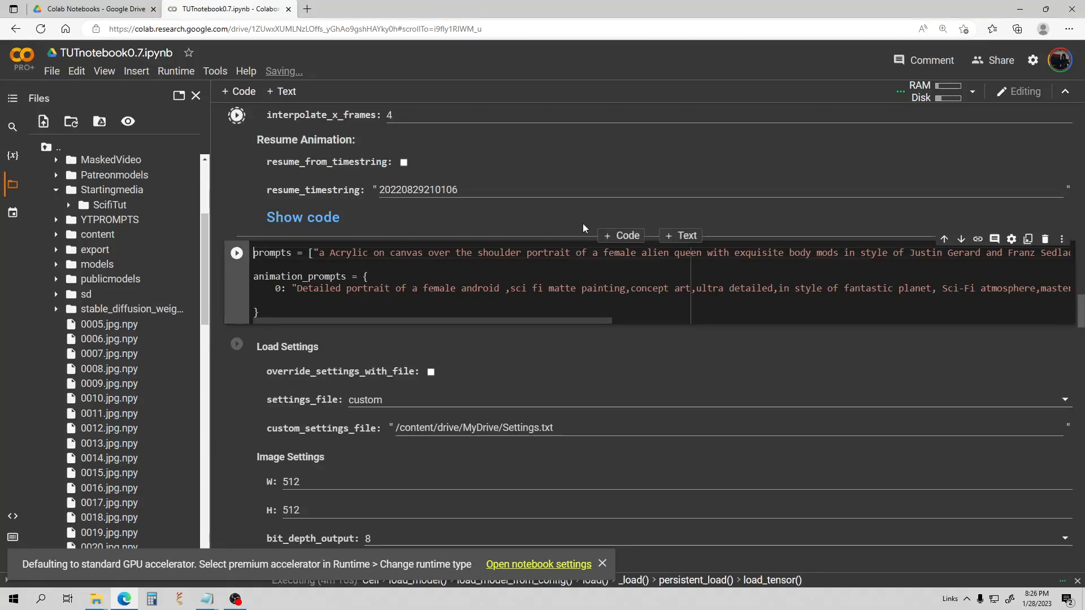
Look through the image, sampling, prompt and batch settings, review the available samplers and keep euler
{"action": "scroll", "coordinate": [416, 270], "scroll_direction": "down", "scroll_amount": 1}
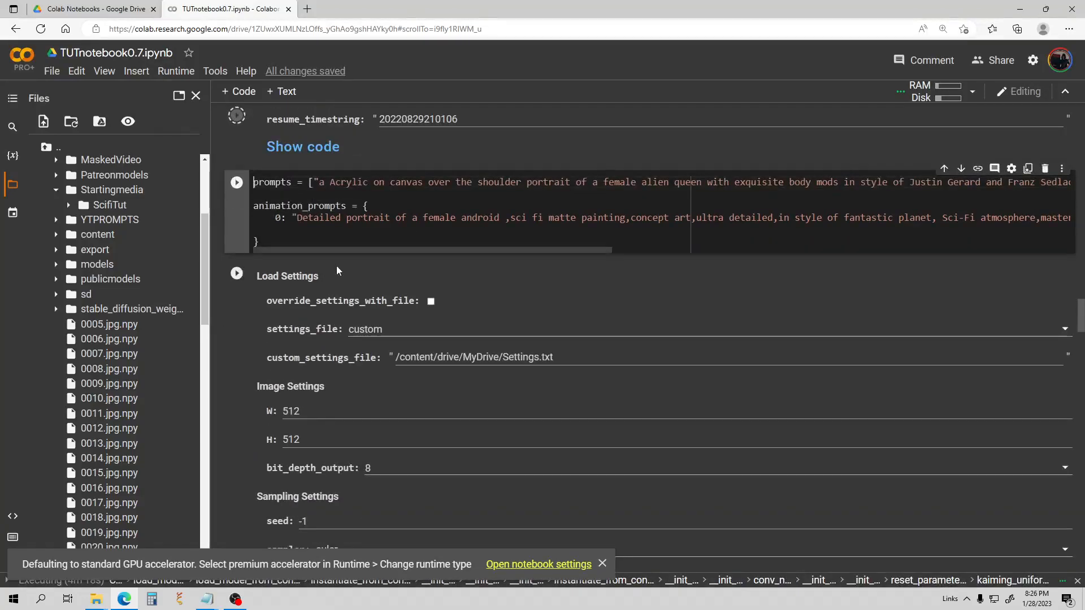
{"action": "scroll", "coordinate": [312, 256], "scroll_direction": "down", "scroll_amount": 2}
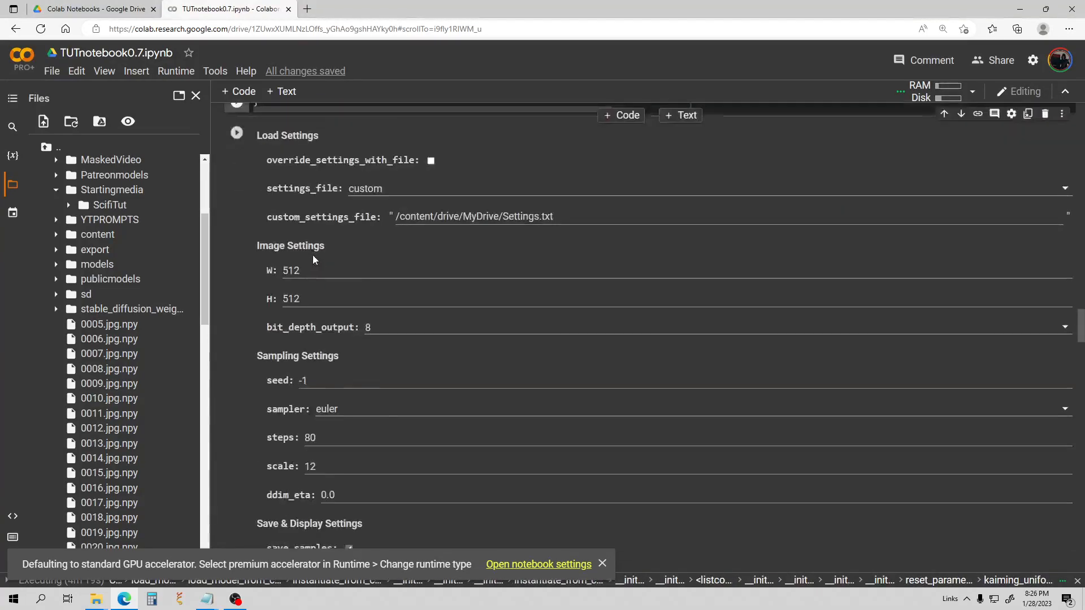
{"action": "scroll", "coordinate": [325, 255], "scroll_direction": "down", "scroll_amount": 2}
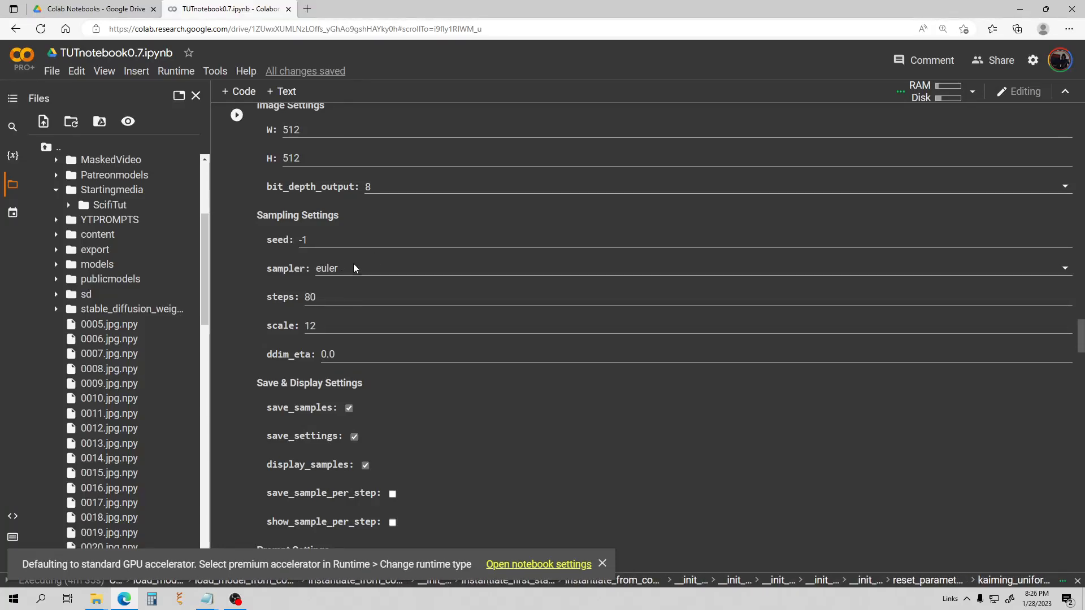
{"action": "left_click", "coordinate": [337, 267]}
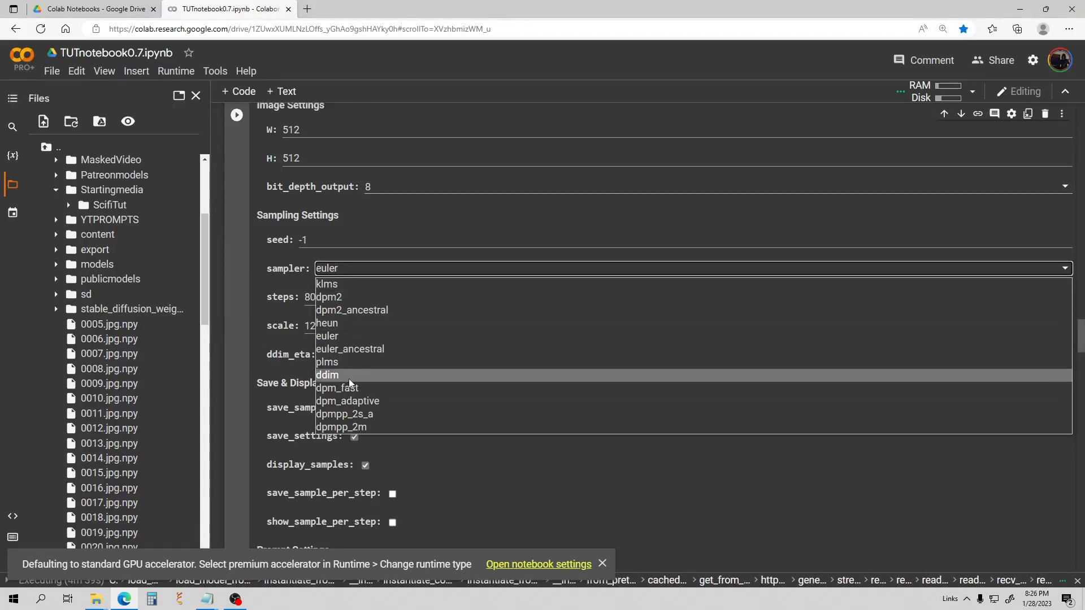
{"action": "left_click", "coordinate": [341, 336]}
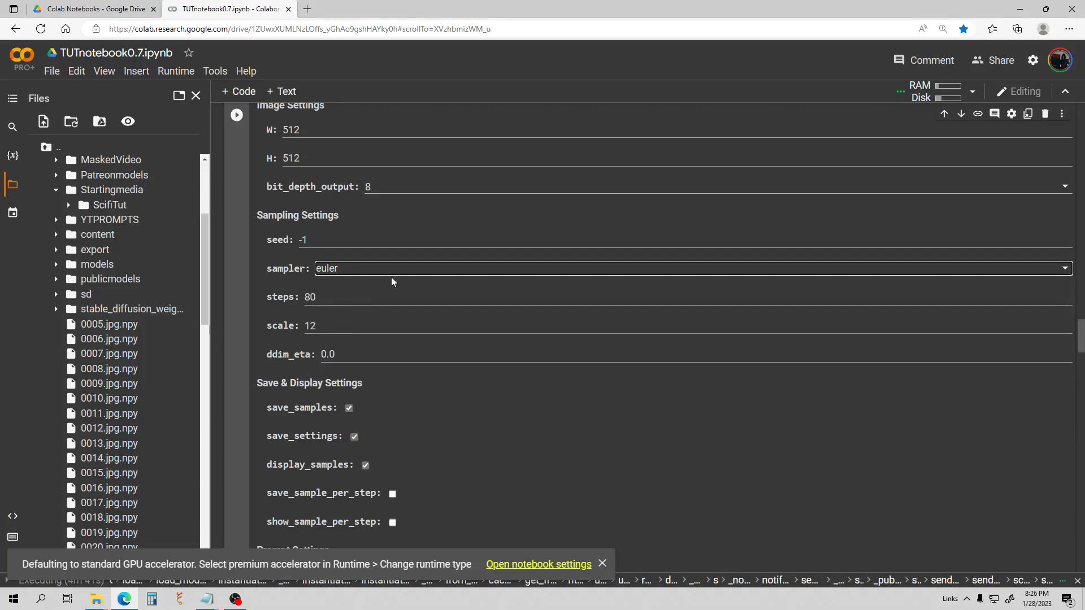
{"action": "scroll", "coordinate": [379, 277], "scroll_direction": "up", "scroll_amount": 1}
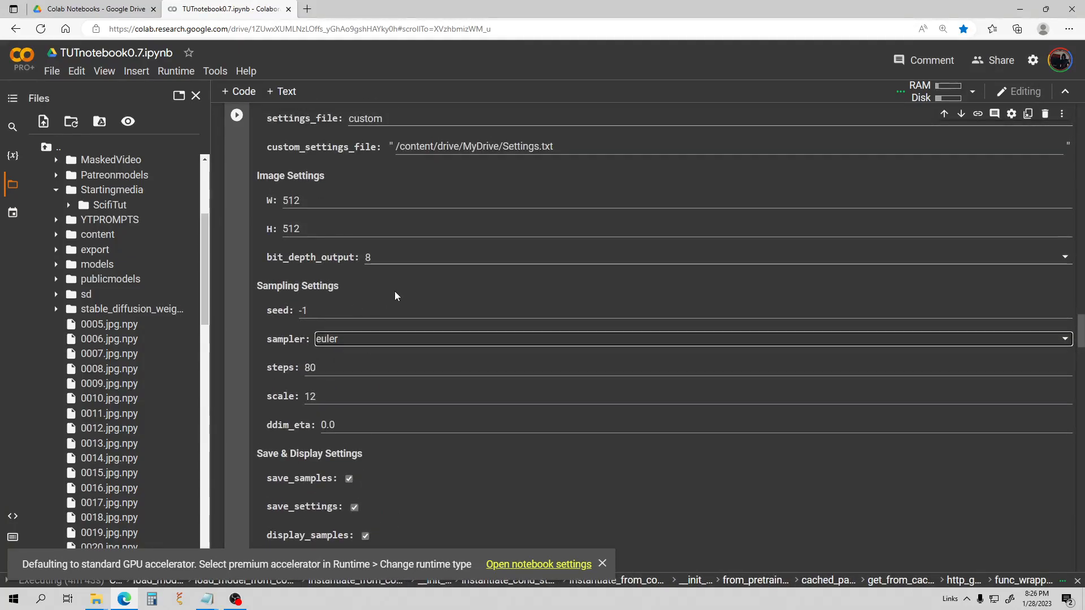
{"action": "scroll", "coordinate": [394, 290], "scroll_direction": "up", "scroll_amount": 4}
{"action": "scroll", "coordinate": [394, 291], "scroll_direction": "down", "scroll_amount": 9}
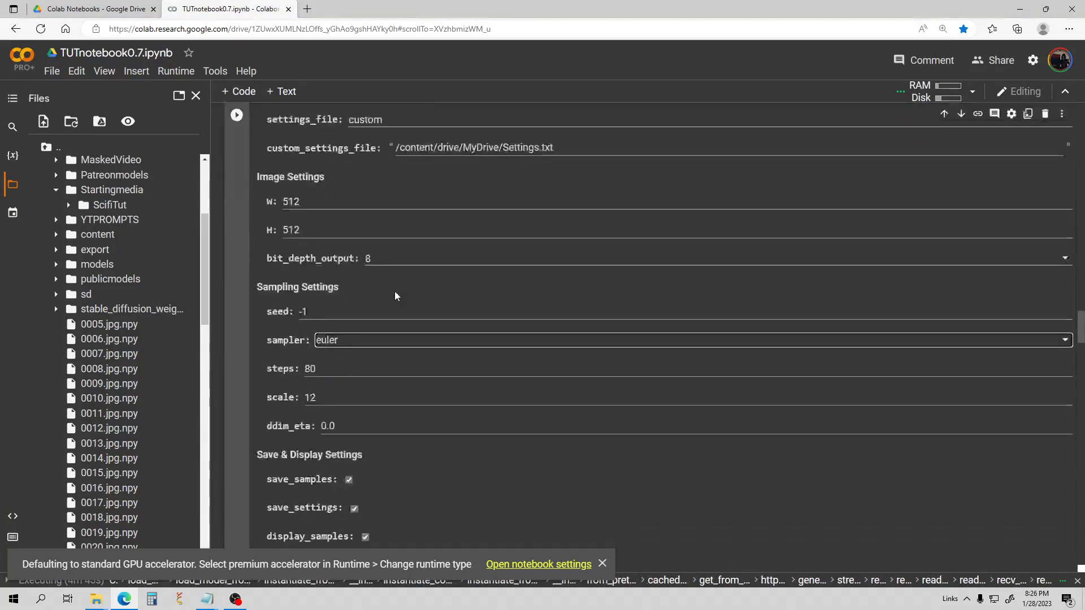
{"action": "scroll", "coordinate": [412, 290], "scroll_direction": "up", "scroll_amount": 2}
{"action": "scroll", "coordinate": [412, 290], "scroll_direction": "down", "scroll_amount": 4}
{"action": "scroll", "coordinate": [412, 293], "scroll_direction": "down", "scroll_amount": 3}
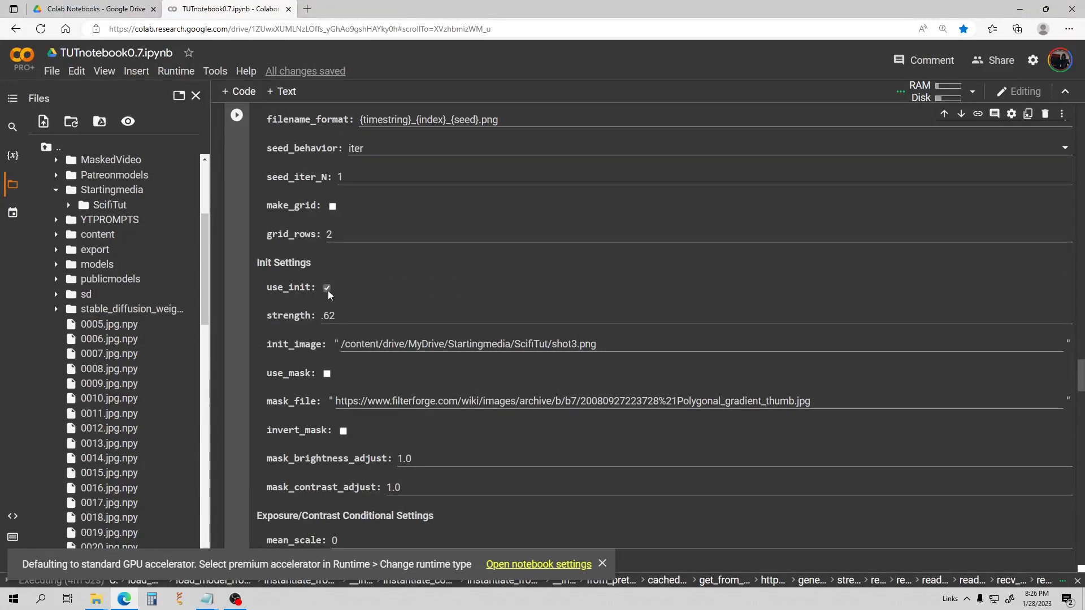
Set init_image to the copied path /content/drive/MyDrive/Startingmedia/ScifiTut/shot1.png and the init strength to 1
{"action": "double_click", "coordinate": [351, 317]}
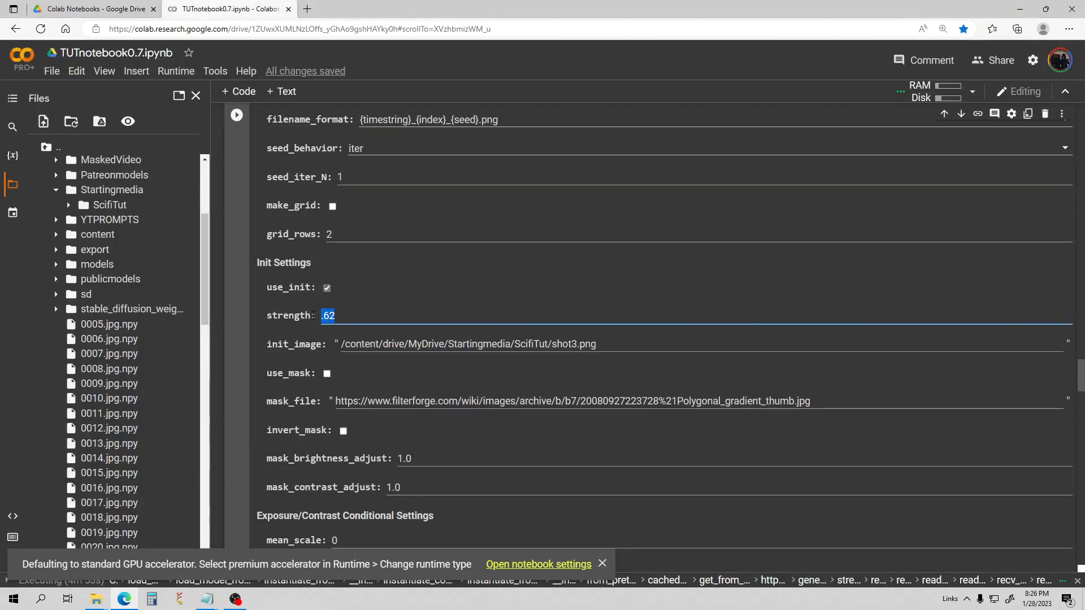
{"action": "left_click", "coordinate": [375, 321]}
{"action": "left_click", "coordinate": [79, 208]}
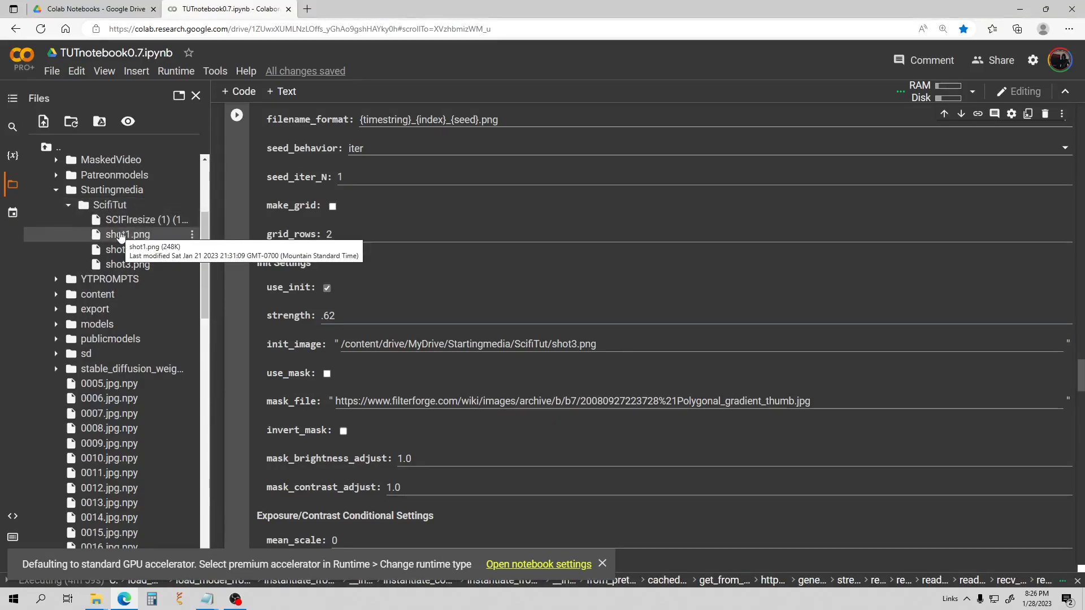
{"action": "right_click", "coordinate": [120, 235]}
{"action": "left_click", "coordinate": [157, 318]}
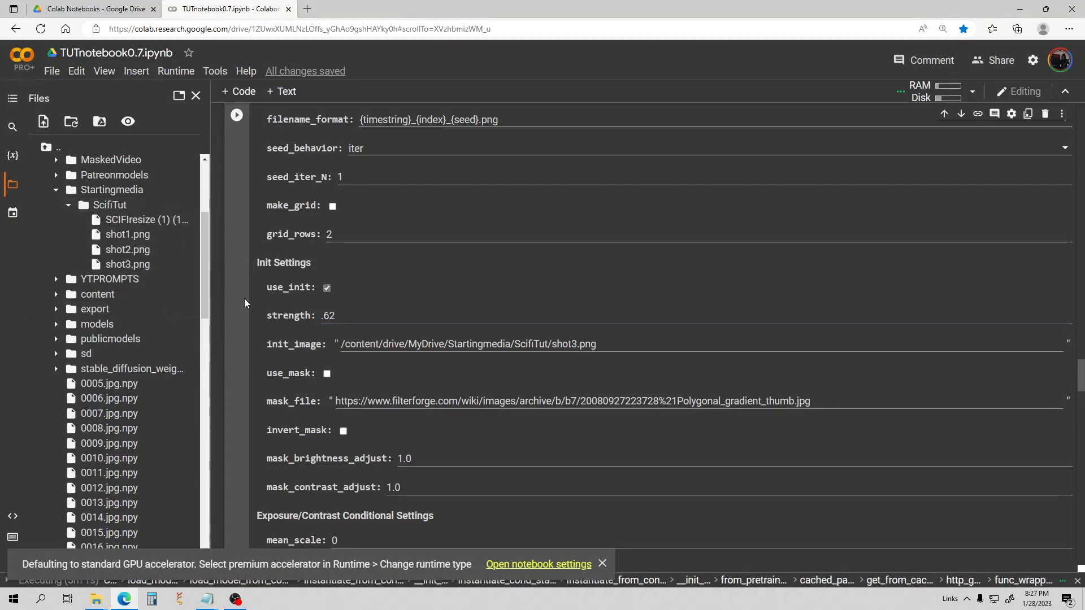
{"action": "left_click_drag", "start_coordinate": [598, 343], "coordinate": [230, 328]}
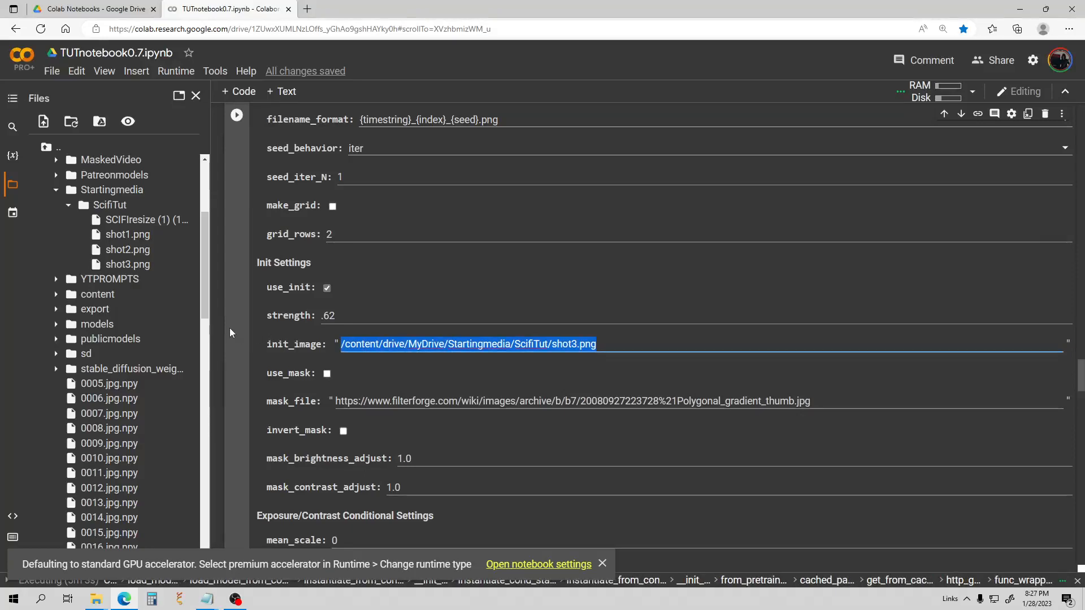
{"action": "key", "text": "BackSpace"}
{"action": "key", "text": "ctrl+v"}
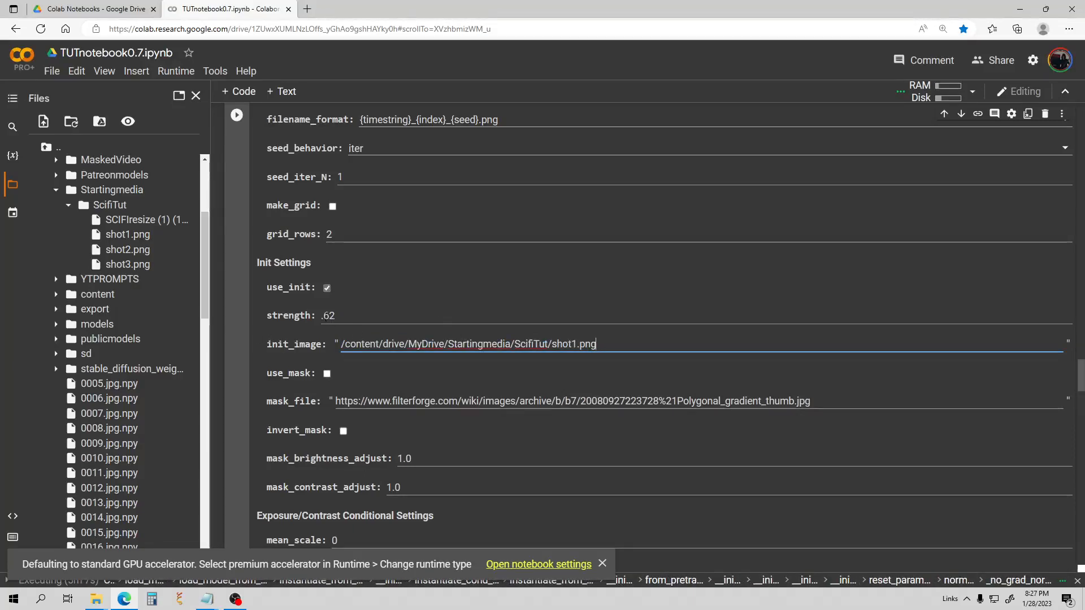
{"action": "double_click", "coordinate": [344, 314]}
{"action": "type", "text": "1"}
Run the prompts cell and the Load Settings cell, and examine the generated output images
{"action": "scroll", "coordinate": [397, 332], "scroll_direction": "up", "scroll_amount": 15}
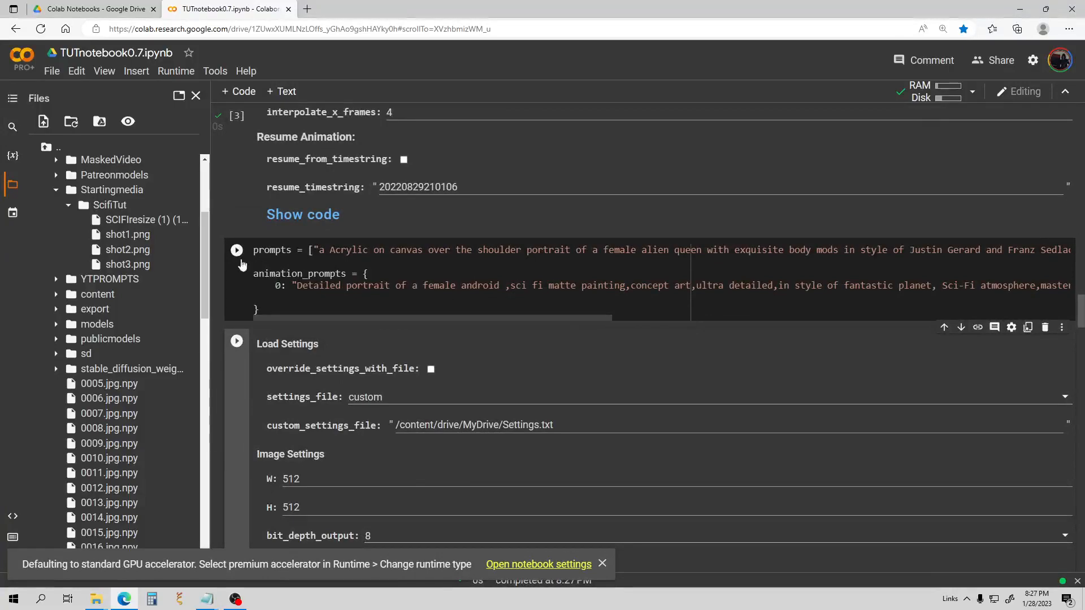
{"action": "scroll", "coordinate": [243, 265], "scroll_direction": "down", "scroll_amount": 2}
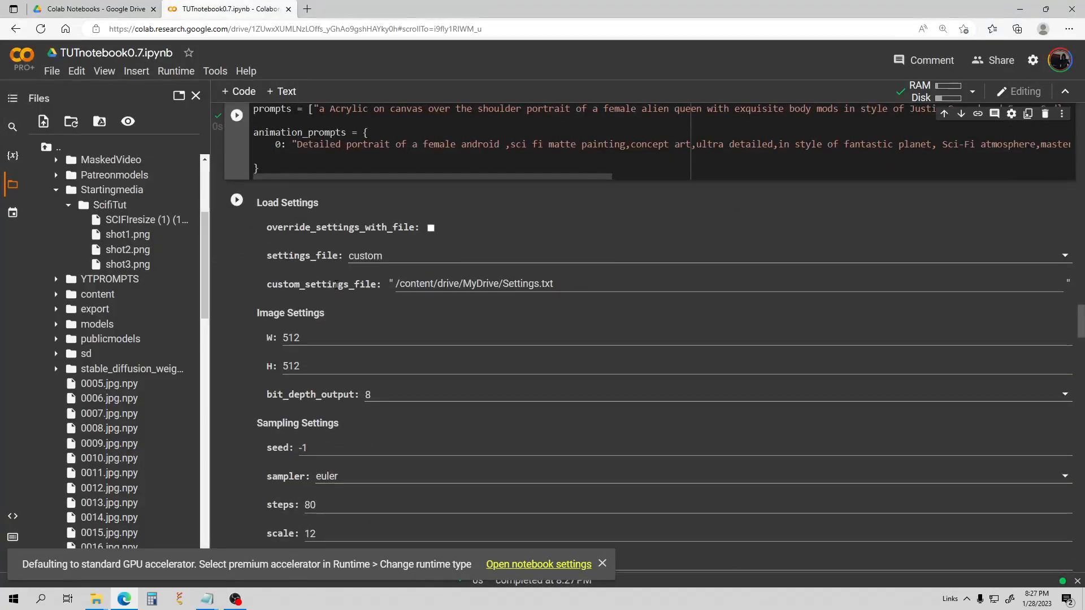
{"action": "scroll", "coordinate": [336, 285], "scroll_direction": "down", "scroll_amount": 2}
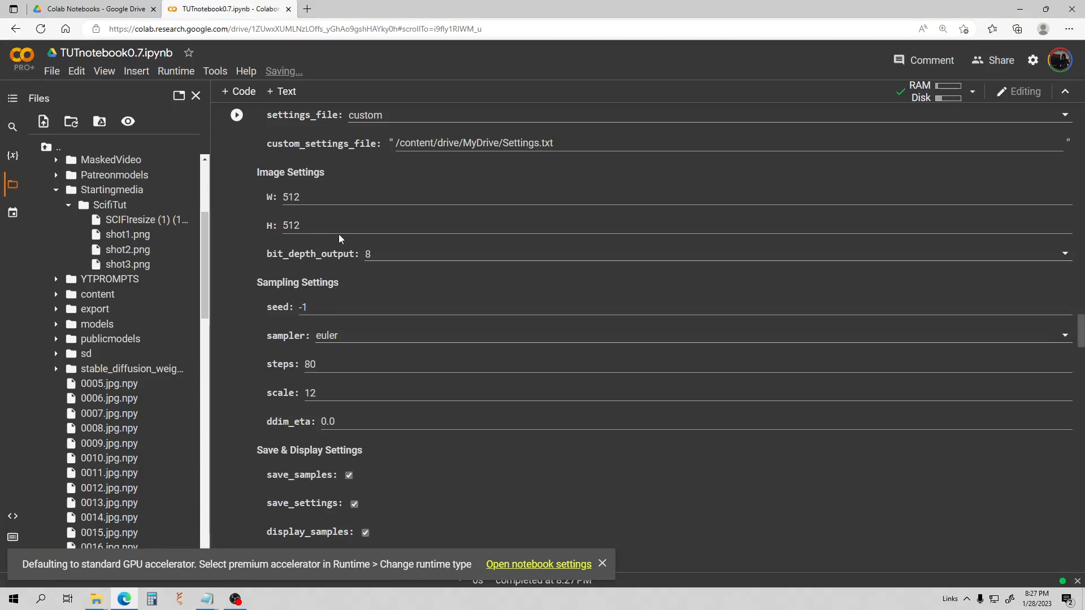
{"action": "left_click", "coordinate": [236, 114]}
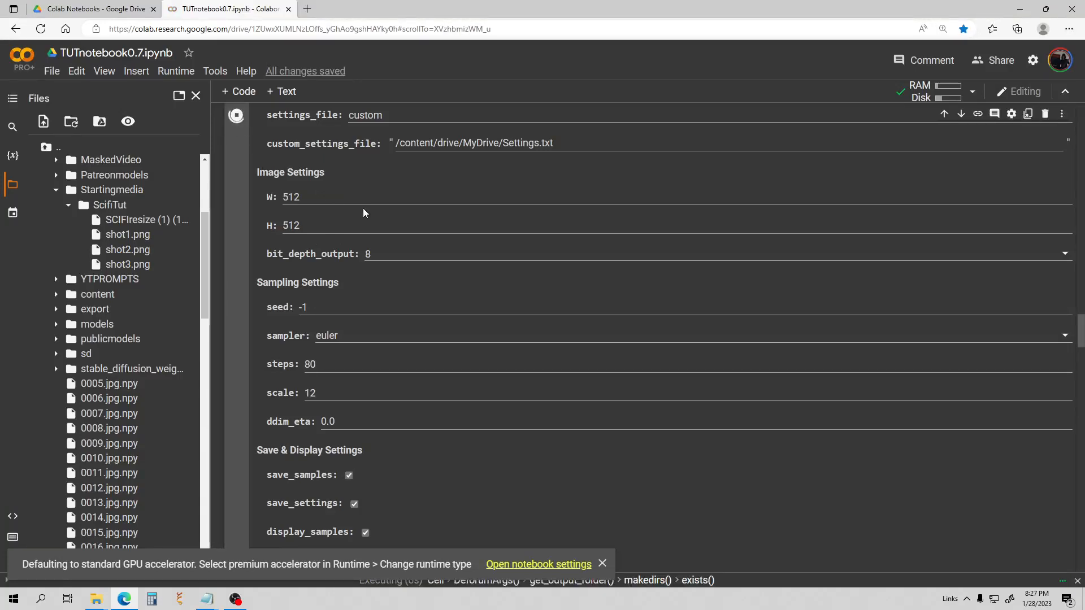
{"action": "scroll", "coordinate": [378, 228], "scroll_direction": "down", "scroll_amount": 3}
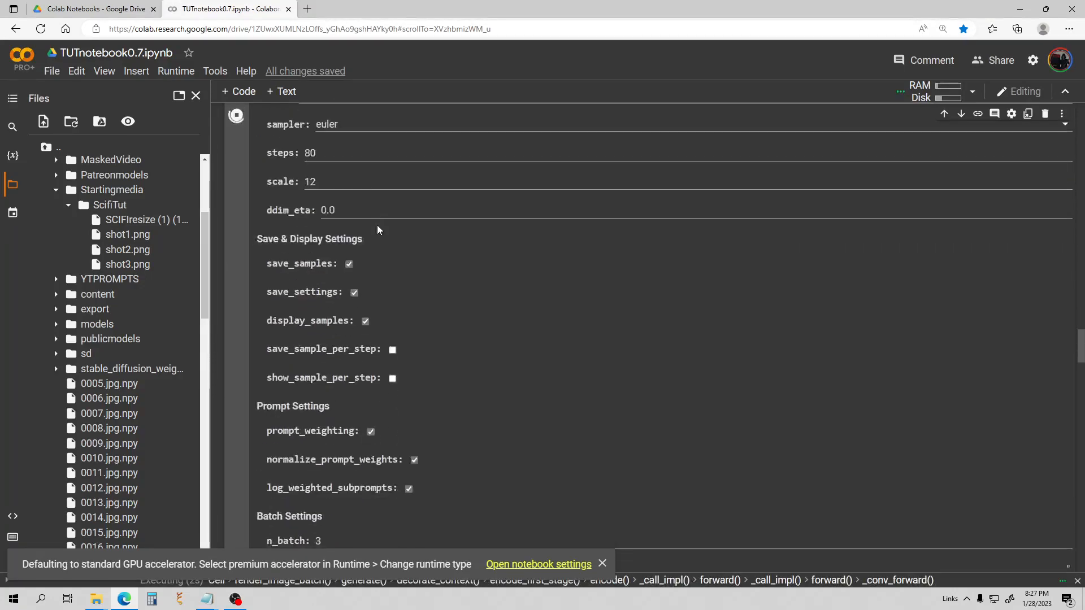
{"action": "scroll", "coordinate": [378, 225], "scroll_direction": "down", "scroll_amount": 1}
{"action": "scroll", "coordinate": [380, 225], "scroll_direction": "down", "scroll_amount": 6}
{"action": "scroll", "coordinate": [397, 231], "scroll_direction": "down", "scroll_amount": 15}
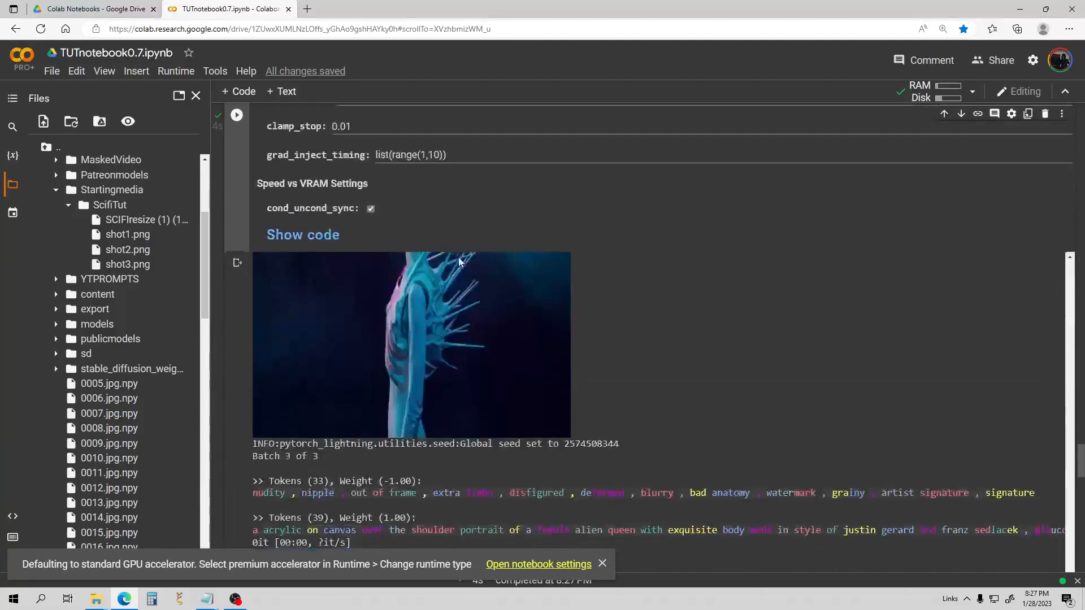
{"action": "left_click_drag", "start_coordinate": [1081, 456], "coordinate": [1082, 469]}
{"action": "scroll", "coordinate": [608, 305], "scroll_direction": "down", "scroll_amount": 4}
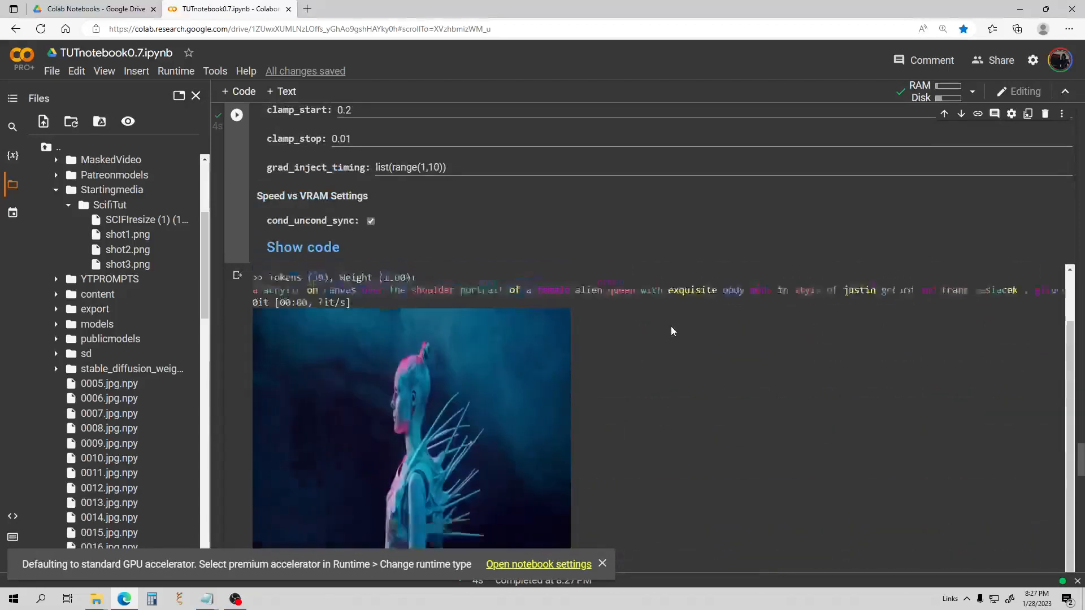
Set the sampling steps to 40 in the Sampling Settings
{"action": "left_click_drag", "start_coordinate": [1081, 457], "coordinate": [1081, 363]}
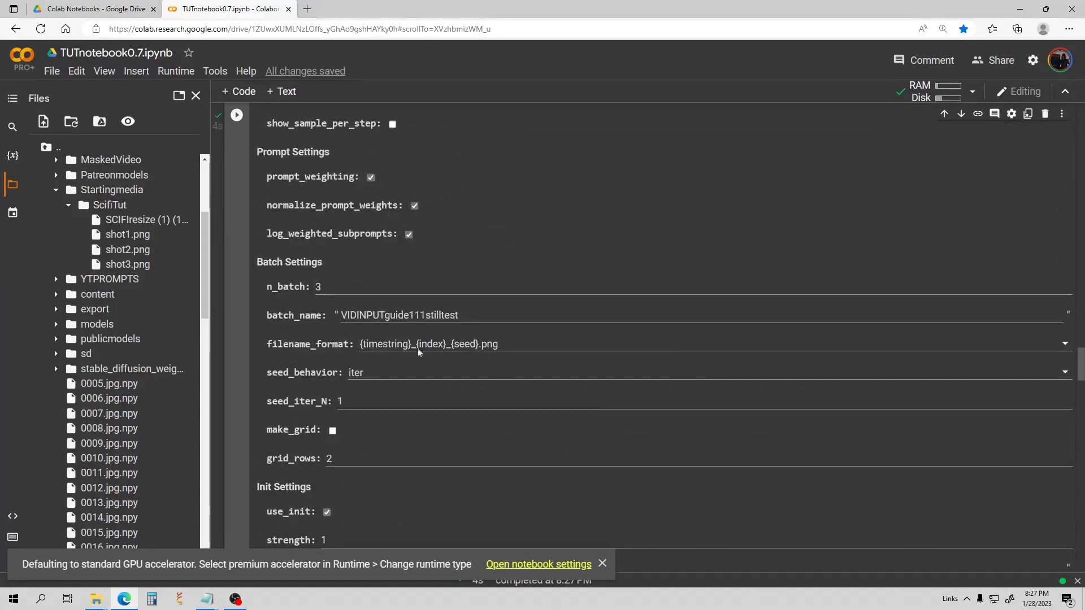
{"action": "scroll", "coordinate": [418, 351], "scroll_direction": "up", "scroll_amount": 6}
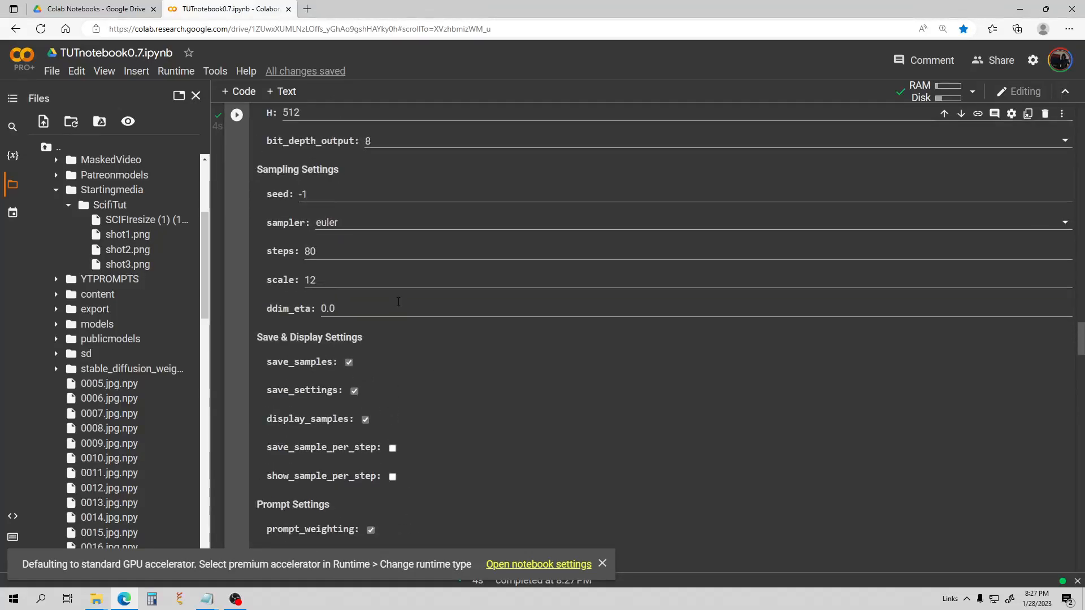
{"action": "scroll", "coordinate": [399, 302], "scroll_direction": "down", "scroll_amount": 8}
{"action": "scroll", "coordinate": [397, 306], "scroll_direction": "down", "scroll_amount": 2}
{"action": "scroll", "coordinate": [398, 306], "scroll_direction": "up", "scroll_amount": 10}
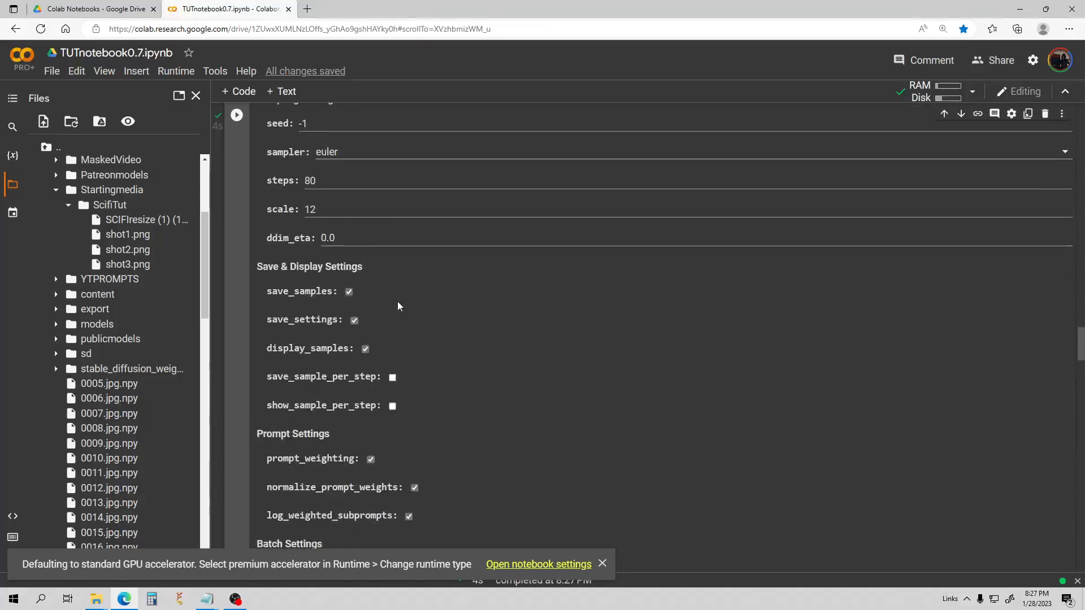
{"action": "scroll", "coordinate": [397, 307], "scroll_direction": "up", "scroll_amount": 1}
{"action": "double_click", "coordinate": [320, 251]}
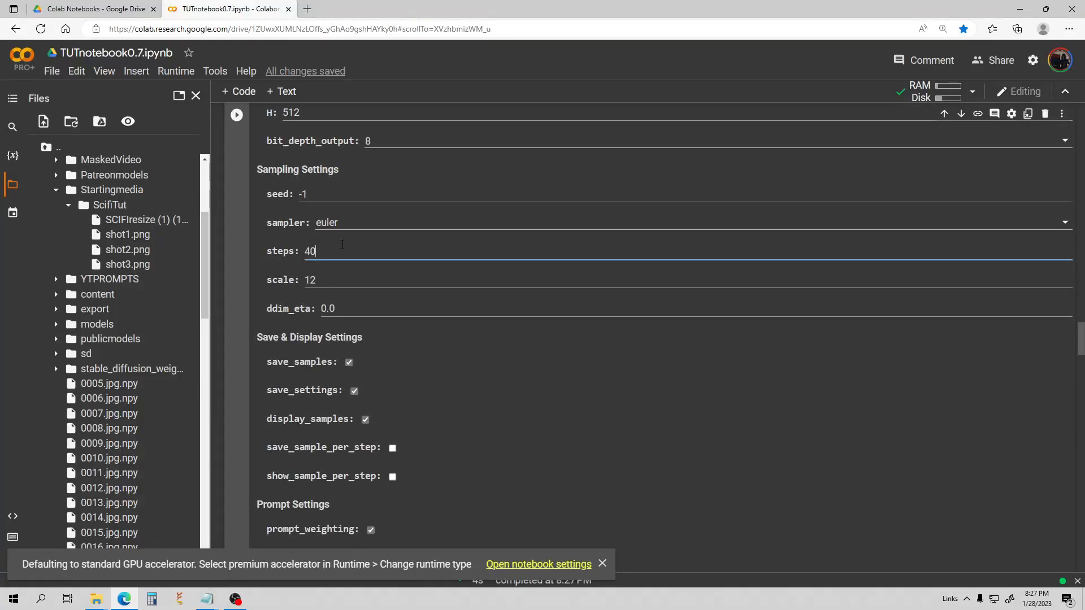
Set the strength in the Init Settings to 0
{"action": "scroll", "coordinate": [339, 259], "scroll_direction": "down", "scroll_amount": 2}
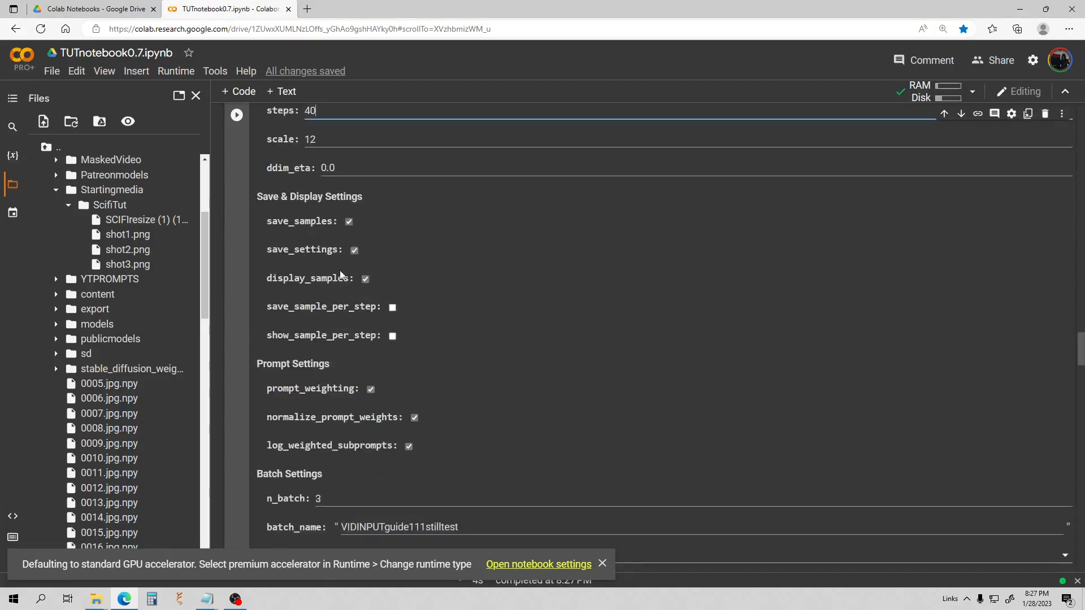
{"action": "scroll", "coordinate": [333, 192], "scroll_direction": "up", "scroll_amount": 1}
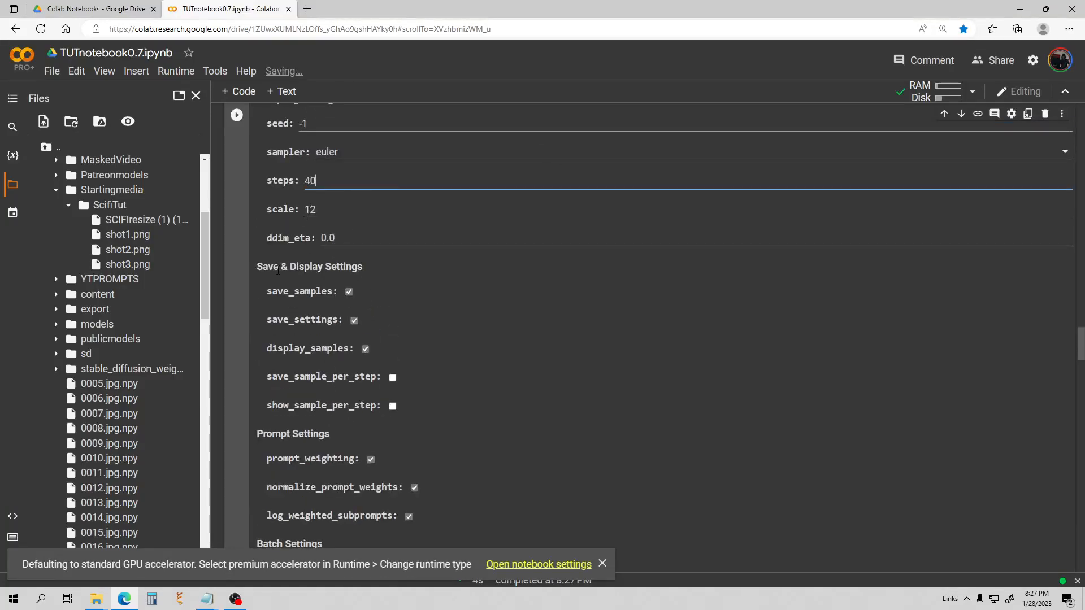
{"action": "scroll", "coordinate": [277, 271], "scroll_direction": "down", "scroll_amount": 1}
{"action": "scroll", "coordinate": [299, 282], "scroll_direction": "up", "scroll_amount": 4}
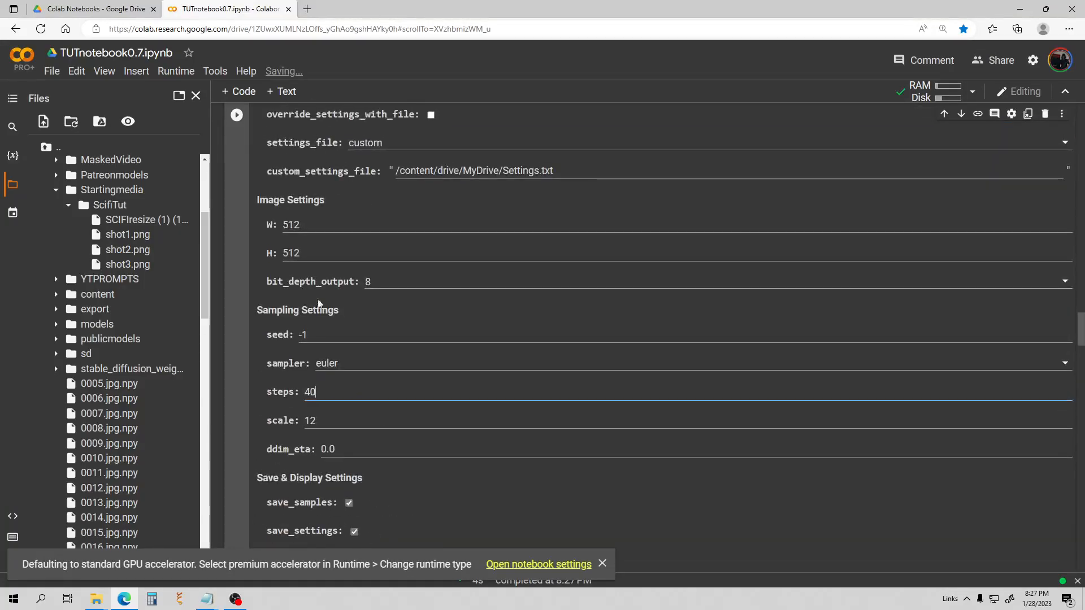
{"action": "scroll", "coordinate": [440, 222], "scroll_direction": "down", "scroll_amount": 2}
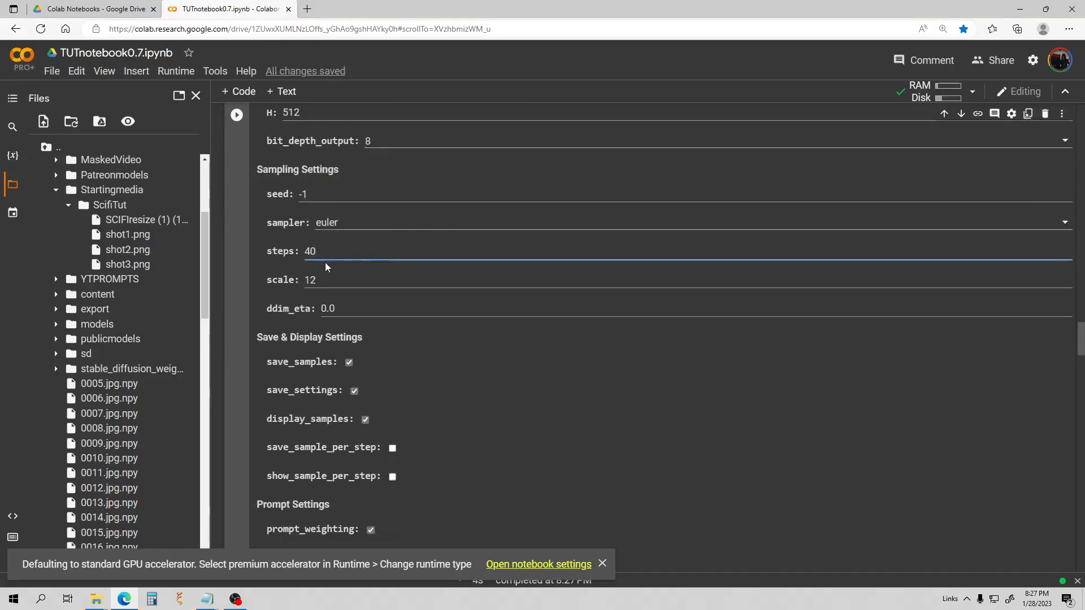
{"action": "scroll", "coordinate": [317, 258], "scroll_direction": "down", "scroll_amount": 3}
{"action": "scroll", "coordinate": [390, 282], "scroll_direction": "up", "scroll_amount": 3}
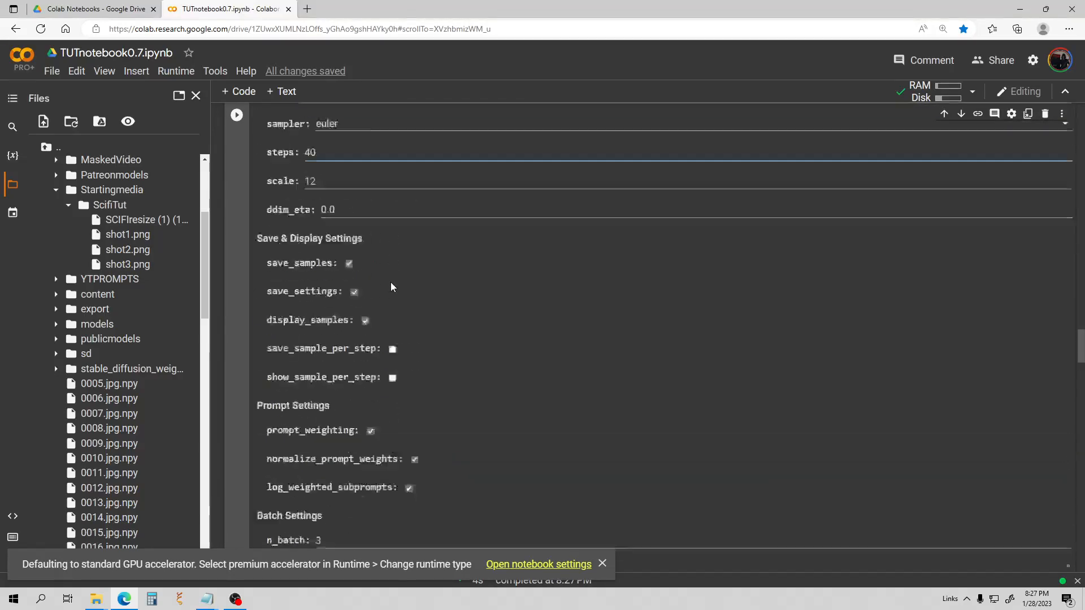
{"action": "scroll", "coordinate": [338, 253], "scroll_direction": "down", "scroll_amount": 5}
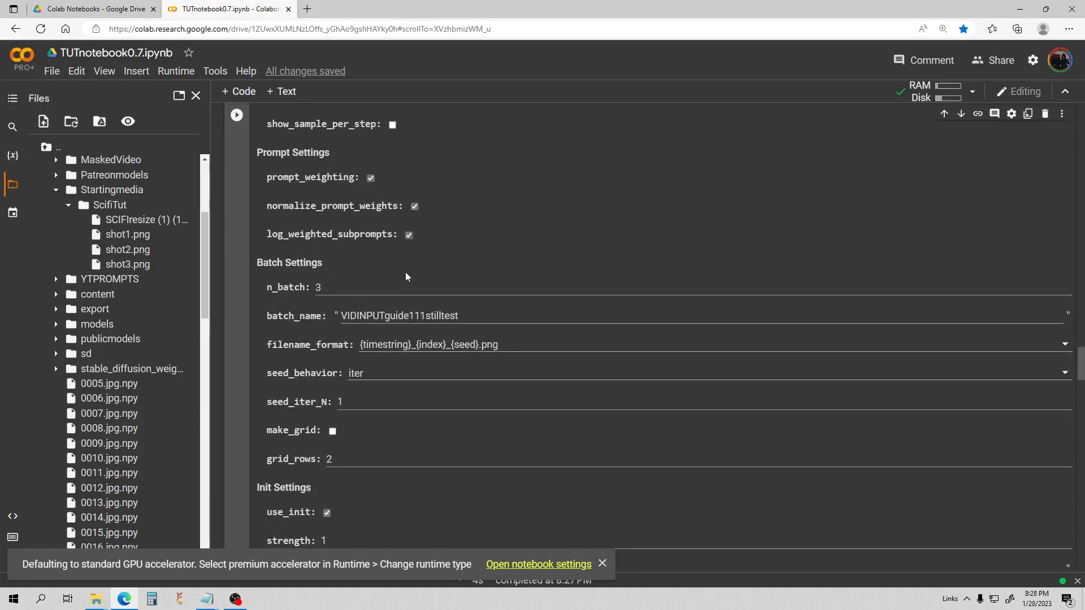
{"action": "scroll", "coordinate": [405, 272], "scroll_direction": "down", "scroll_amount": 4}
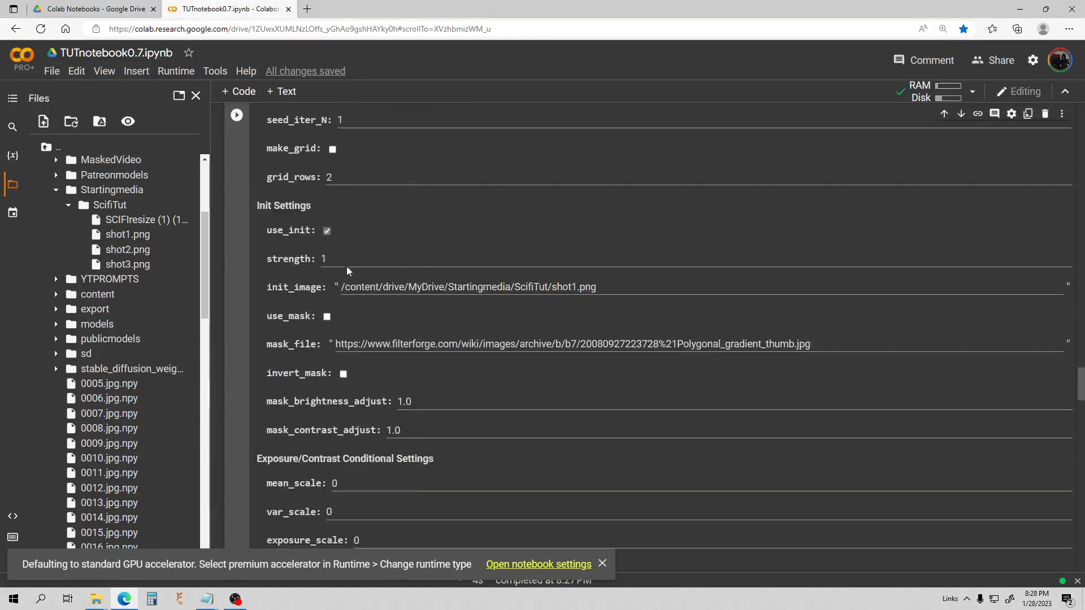
{"action": "left_click_drag", "start_coordinate": [347, 265], "coordinate": [280, 255]}
{"action": "type", "text": "0"}
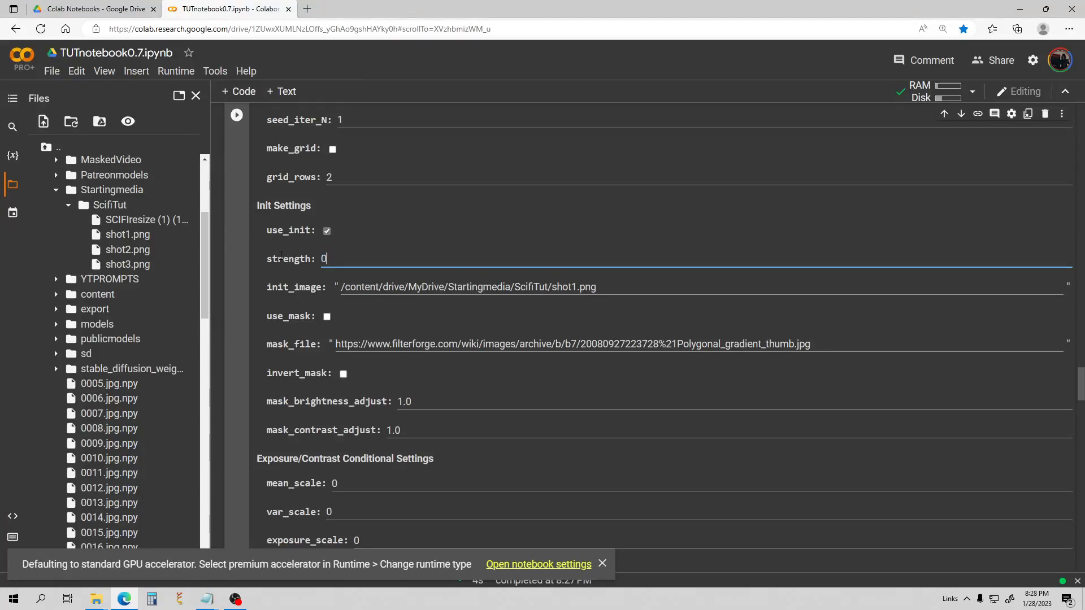
Rerun the Load Settings cell with the changed steps and strength, and view the new output images
{"action": "scroll", "coordinate": [296, 242], "scroll_direction": "up", "scroll_amount": 15}
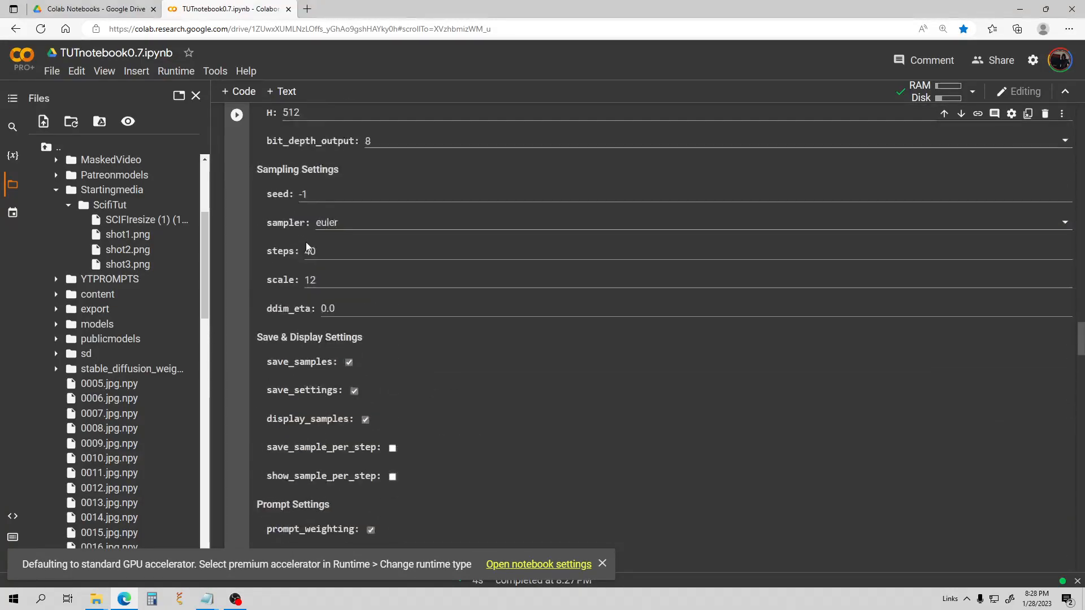
{"action": "scroll", "coordinate": [650, 325], "scroll_direction": "up", "scroll_amount": 3}
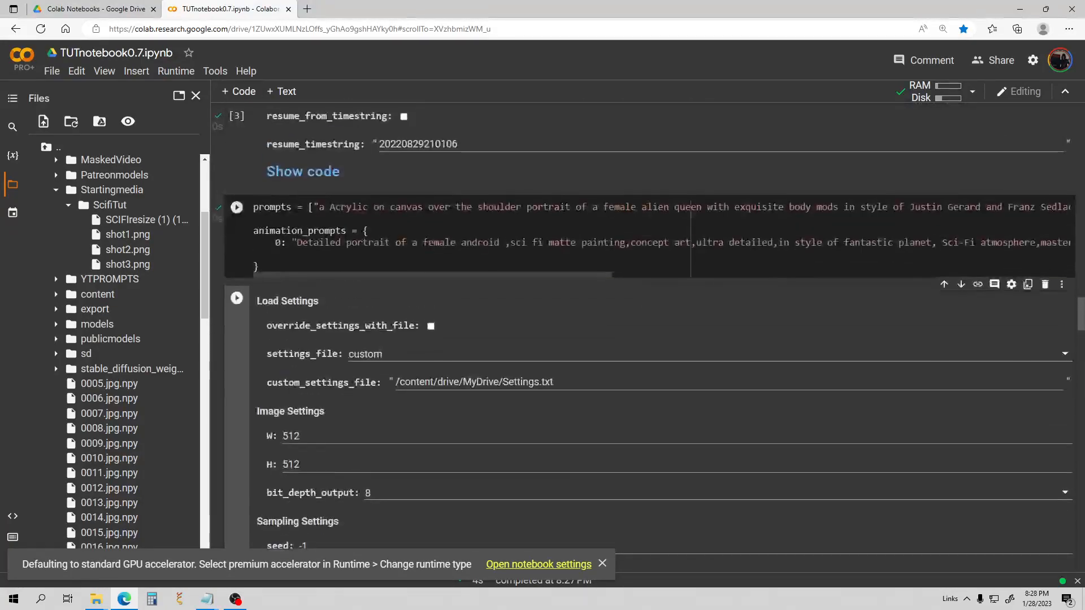
{"action": "left_click", "coordinate": [237, 298]}
{"action": "scroll", "coordinate": [336, 311], "scroll_direction": "down", "scroll_amount": 10}
{"action": "scroll", "coordinate": [337, 306], "scroll_direction": "down", "scroll_amount": 20}
{"action": "scroll", "coordinate": [377, 297], "scroll_direction": "down", "scroll_amount": 8}
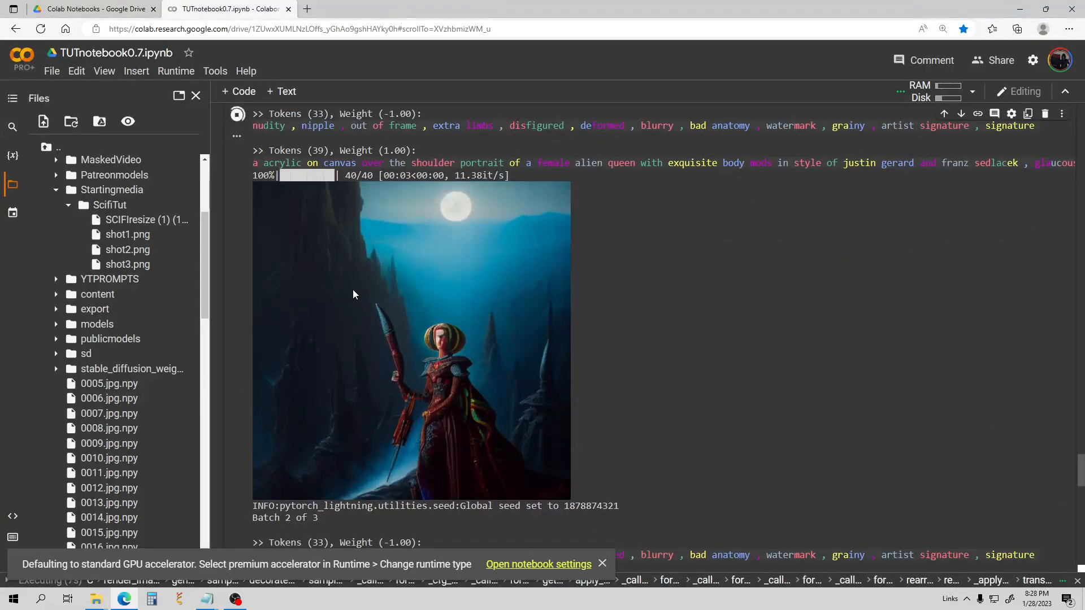
Look through the remaining images of the batch, and set the strength in the Init Settings to 0.5
{"action": "scroll", "coordinate": [353, 290], "scroll_direction": "down", "scroll_amount": 7}
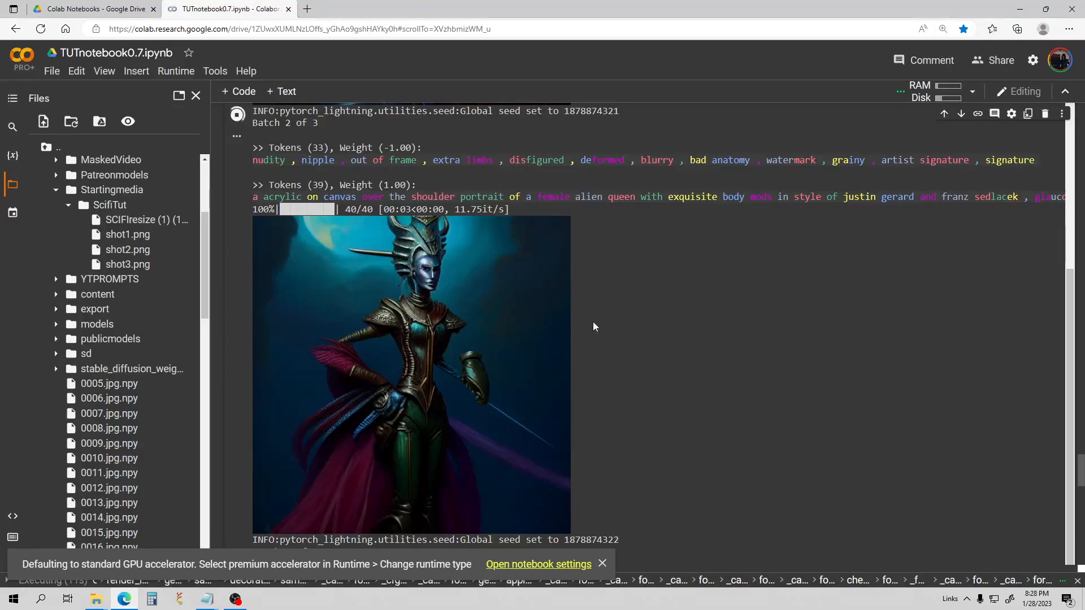
{"action": "scroll", "coordinate": [520, 318], "scroll_direction": "down", "scroll_amount": 6}
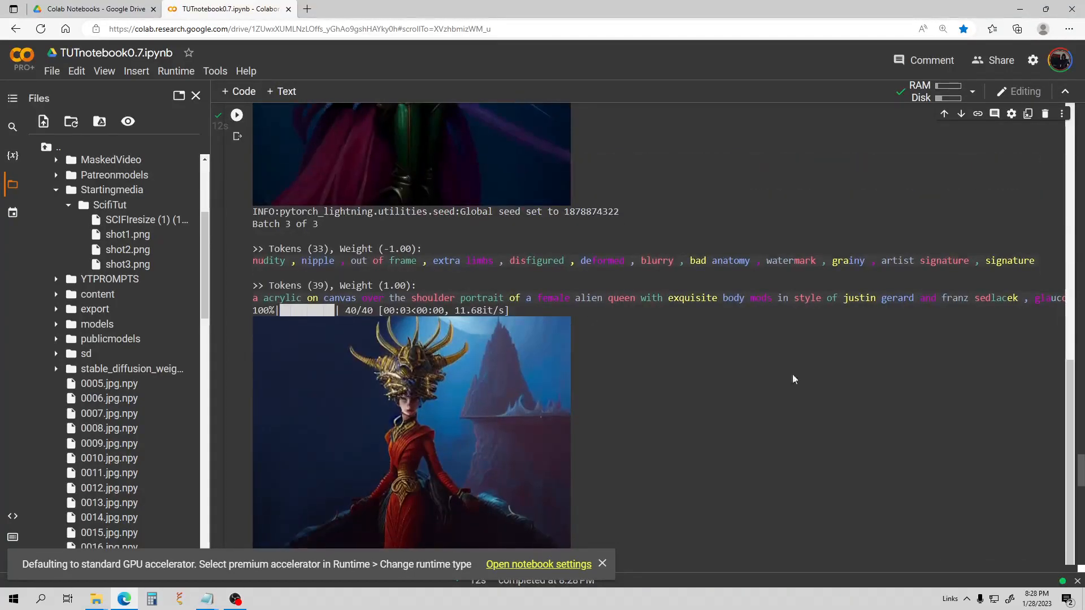
{"action": "scroll", "coordinate": [810, 385], "scroll_direction": "down", "scroll_amount": 4}
{"action": "scroll", "coordinate": [698, 338], "scroll_direction": "up", "scroll_amount": 10}
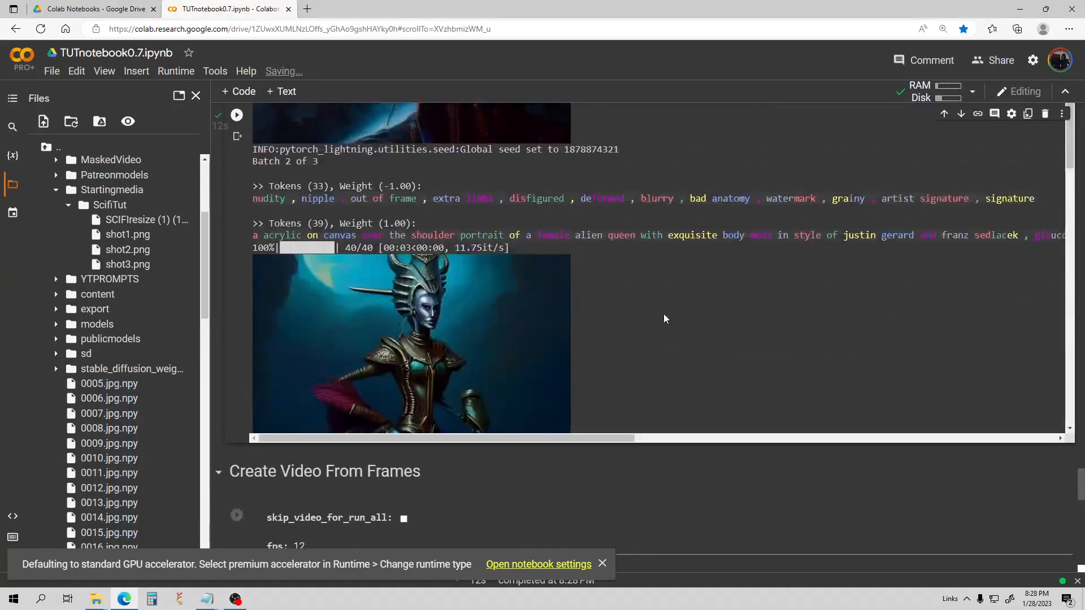
{"action": "scroll", "coordinate": [473, 270], "scroll_direction": "up", "scroll_amount": 15}
{"action": "scroll", "coordinate": [360, 256], "scroll_direction": "up", "scroll_amount": 8}
{"action": "scroll", "coordinate": [371, 277], "scroll_direction": "up", "scroll_amount": 4}
{"action": "scroll", "coordinate": [372, 277], "scroll_direction": "down", "scroll_amount": 5}
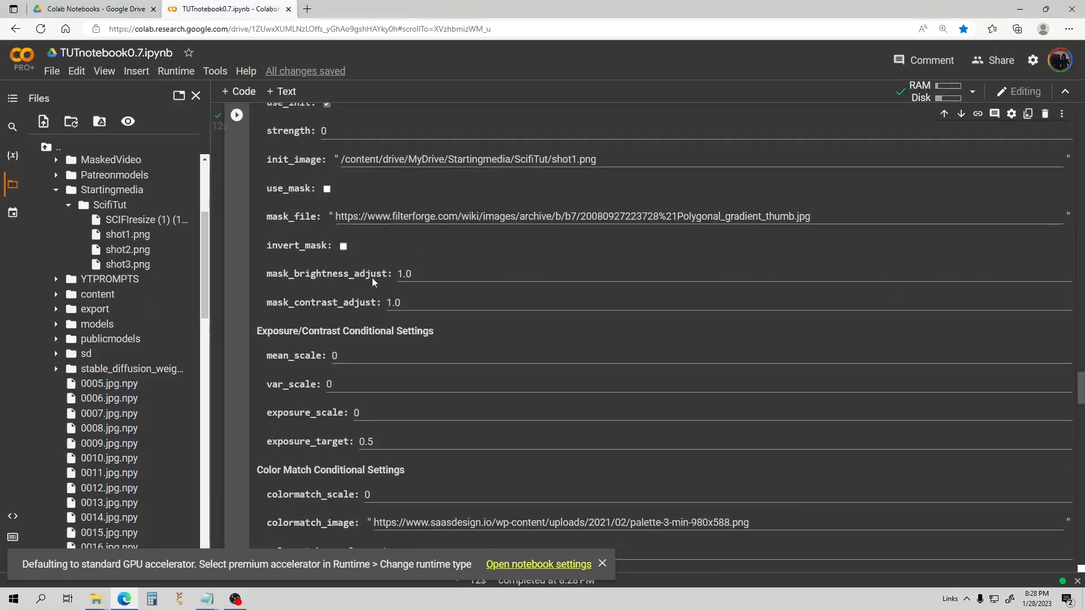
{"action": "left_click", "coordinate": [275, 132]}
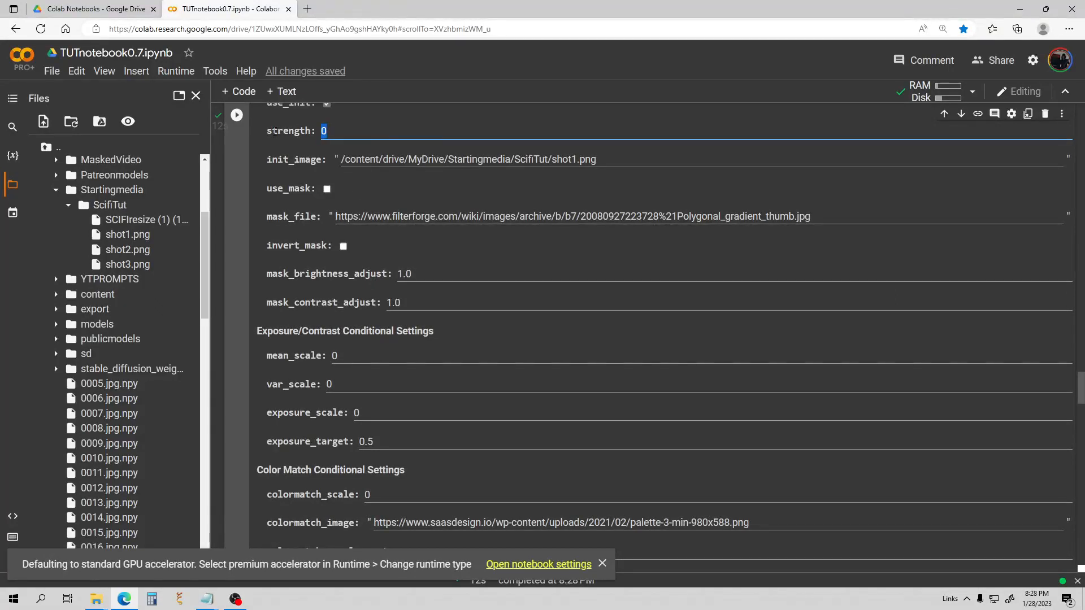
{"action": "type", "text": "0.5"}
Rerun the settings cell with strength 0.5 and view the generated batch images
{"action": "left_click", "coordinate": [237, 116]}
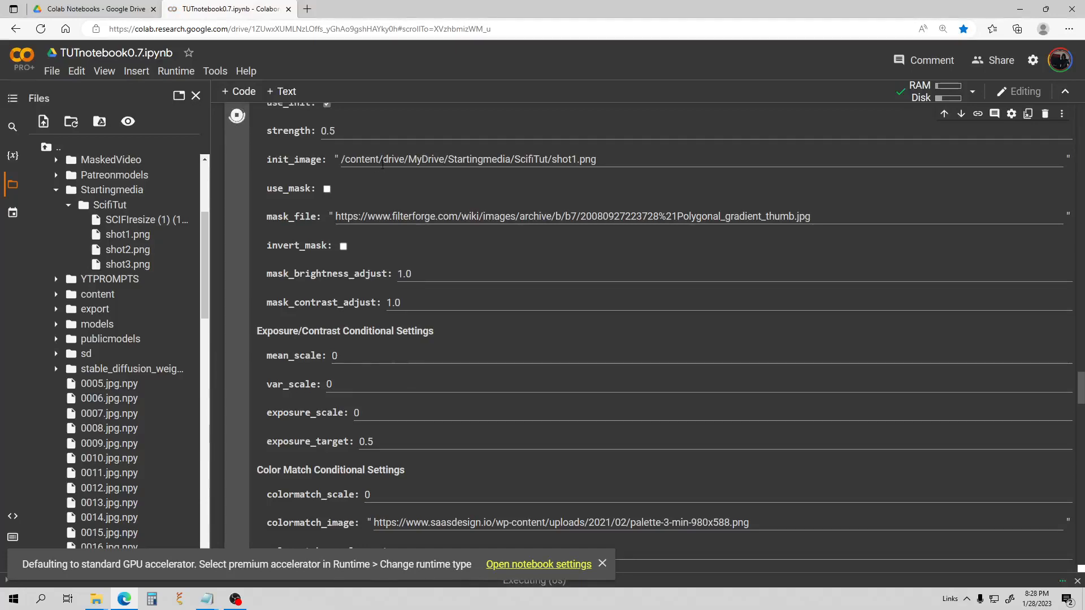
{"action": "scroll", "coordinate": [390, 177], "scroll_direction": "up", "scroll_amount": 5}
{"action": "scroll", "coordinate": [395, 179], "scroll_direction": "down", "scroll_amount": 13}
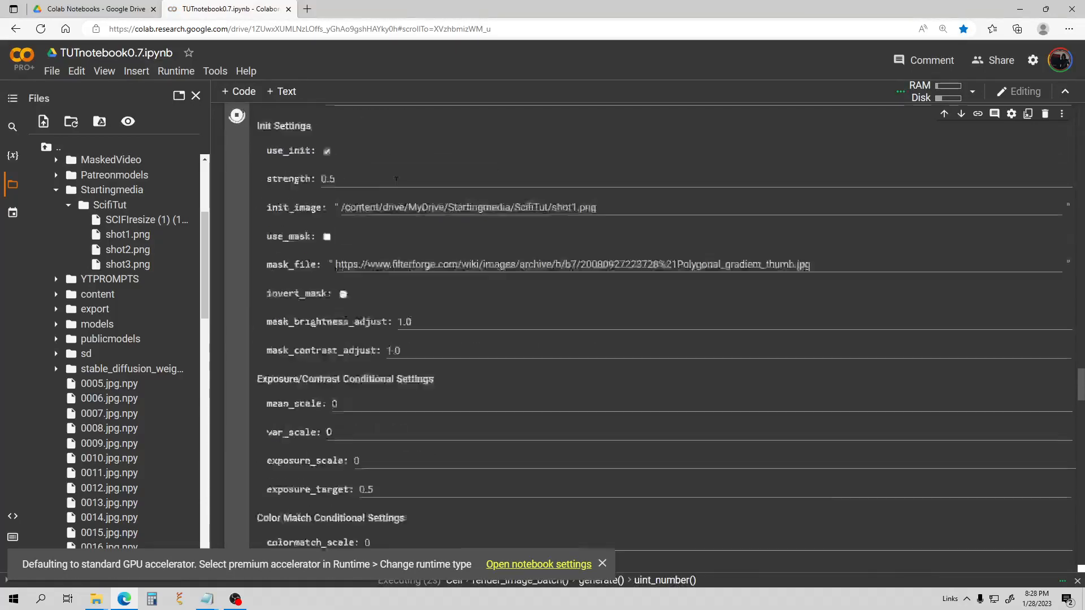
{"action": "scroll", "coordinate": [420, 209], "scroll_direction": "down", "scroll_amount": 15}
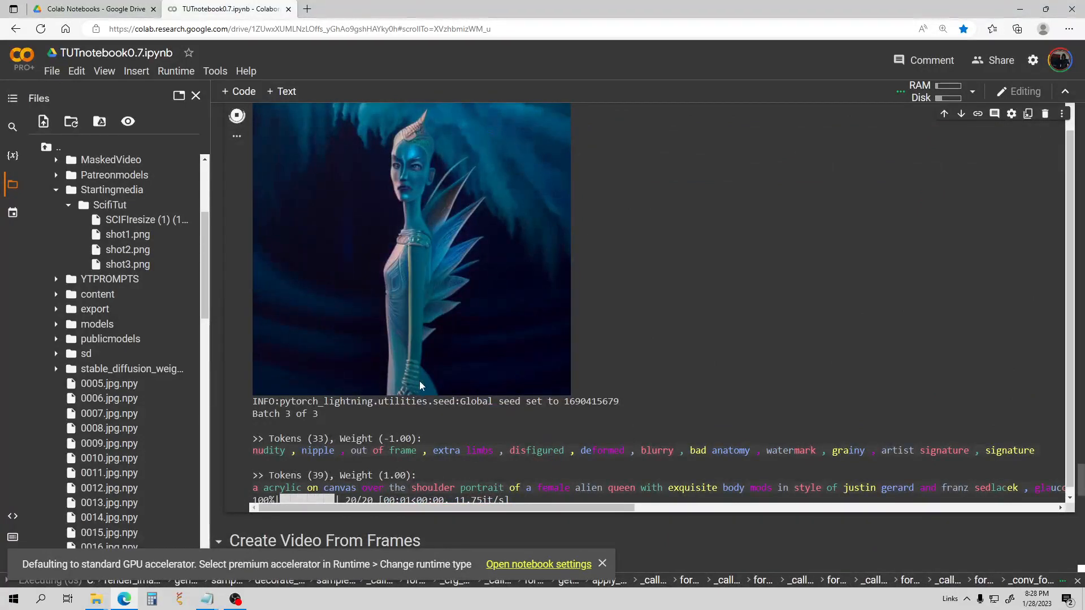
{"action": "scroll", "coordinate": [590, 303], "scroll_direction": "up", "scroll_amount": 4}
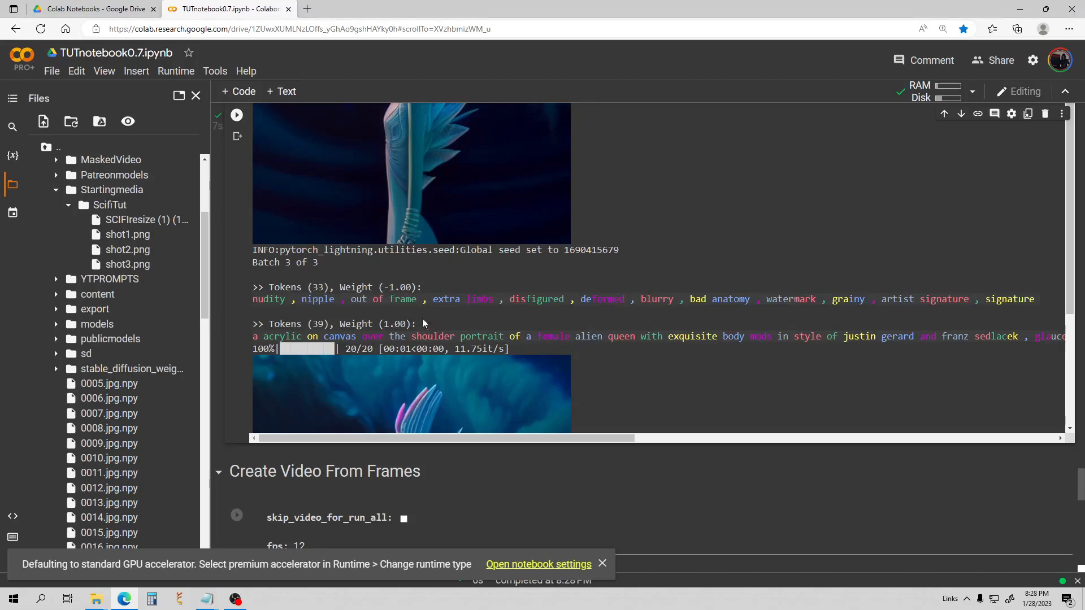
{"action": "scroll", "coordinate": [446, 293], "scroll_direction": "up", "scroll_amount": 8}
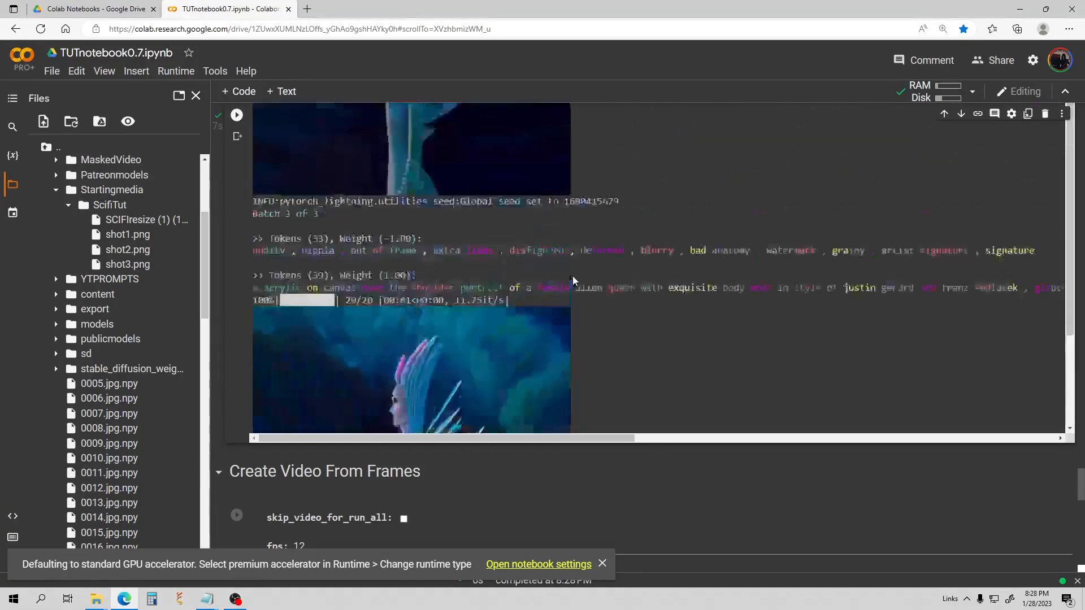
Set the sampling steps to 80 in the Sampling Settings
{"action": "scroll", "coordinate": [584, 241], "scroll_direction": "up", "scroll_amount": 15}
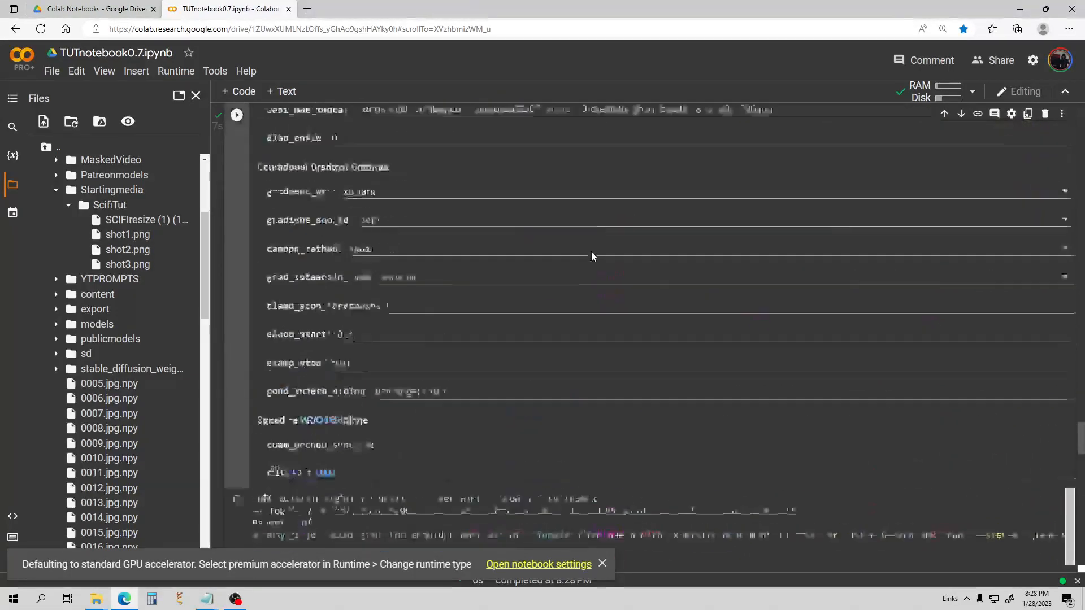
{"action": "scroll", "coordinate": [405, 258], "scroll_direction": "up", "scroll_amount": 20}
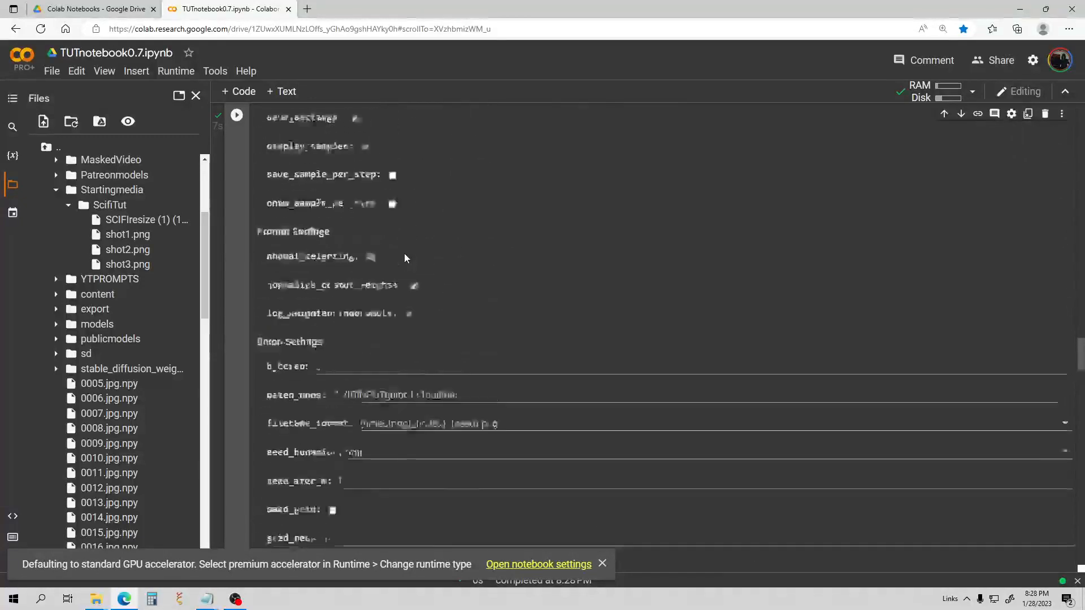
{"action": "left_click_drag", "start_coordinate": [337, 249], "coordinate": [295, 249]}
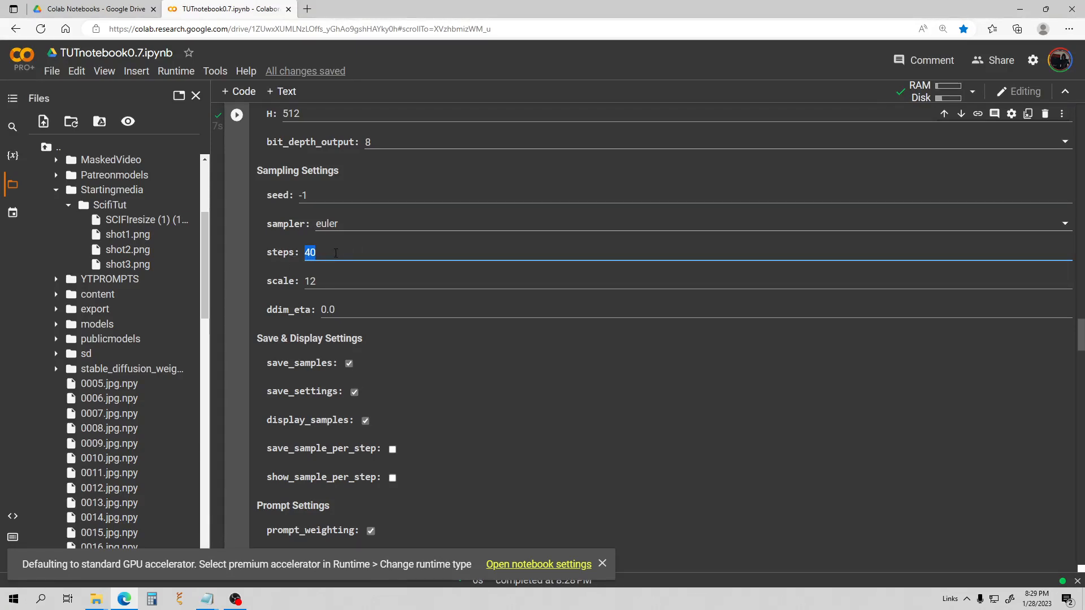
{"action": "key", "text": "BackSpace"}
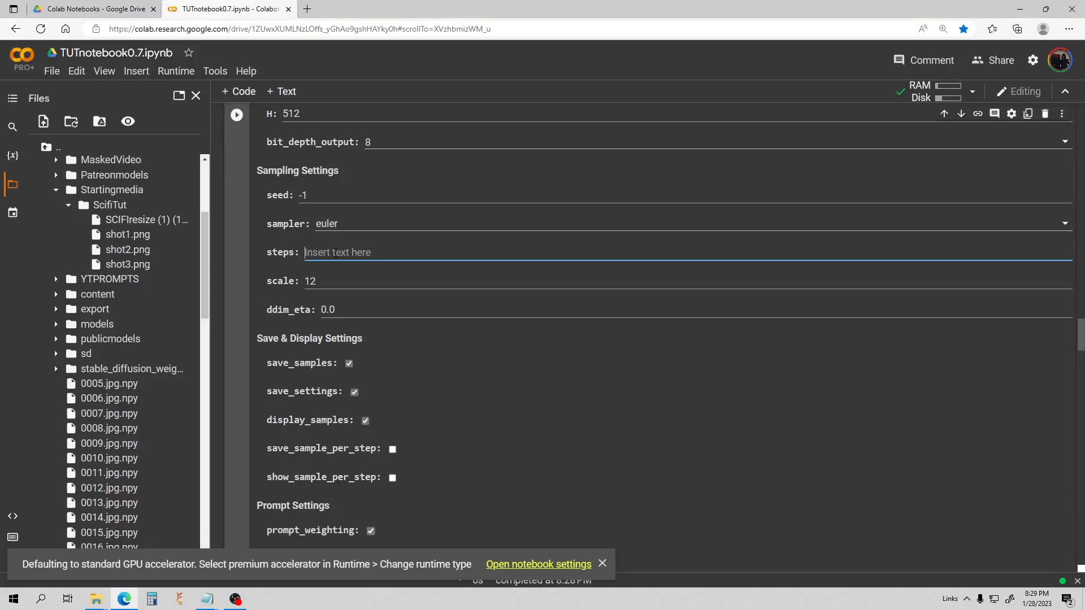
{"action": "type", "text": "80"}
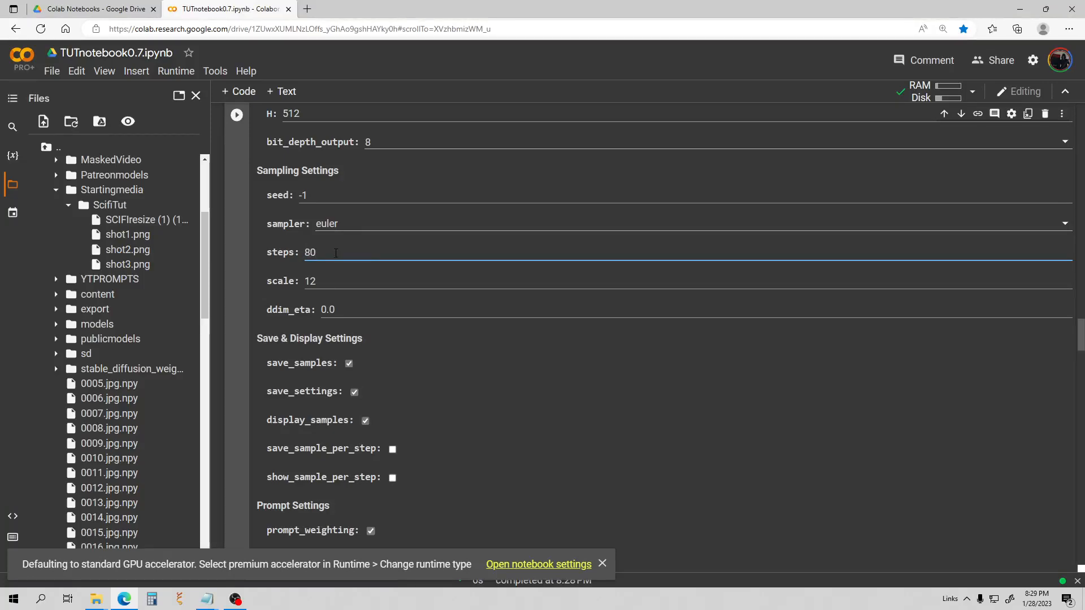
Set the strength in the Init Settings to 0.6
{"action": "scroll", "coordinate": [334, 259], "scroll_direction": "down", "scroll_amount": 5}
{"action": "scroll", "coordinate": [336, 259], "scroll_direction": "up", "scroll_amount": 4}
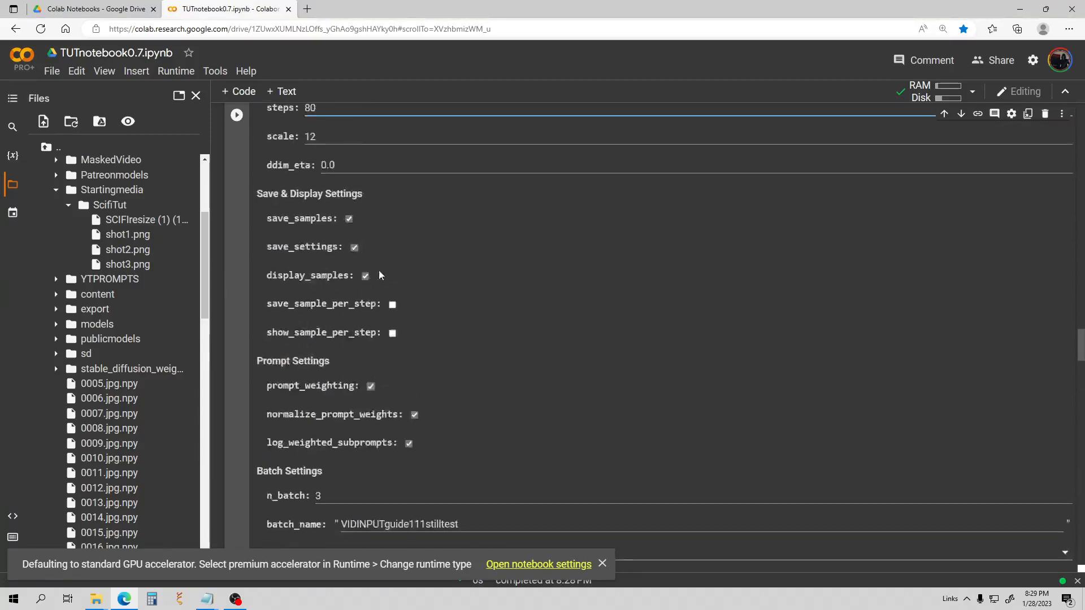
{"action": "scroll", "coordinate": [389, 265], "scroll_direction": "down", "scroll_amount": 7}
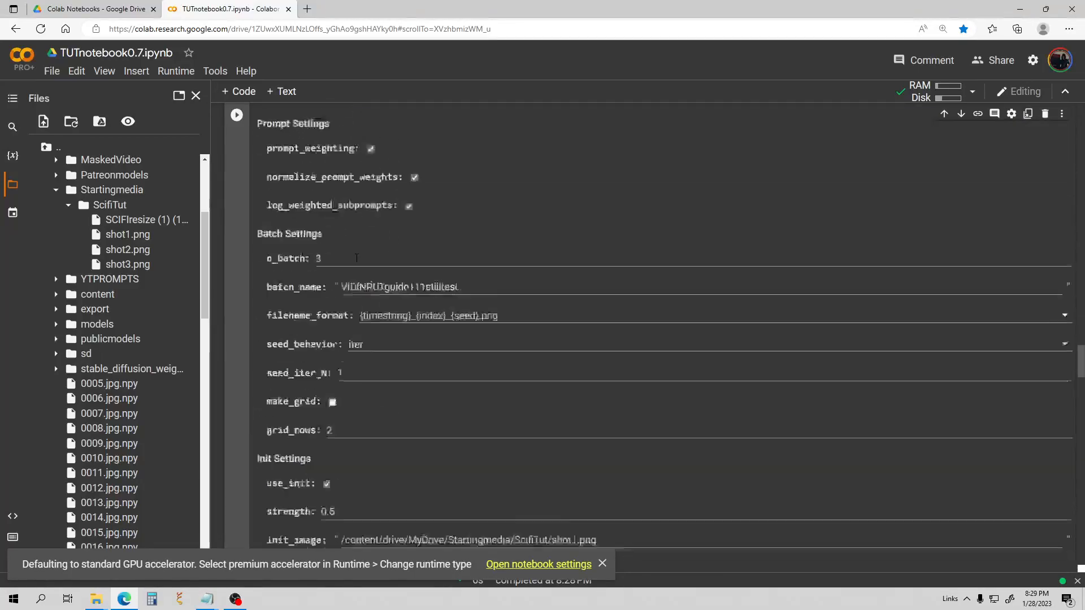
{"action": "scroll", "coordinate": [388, 289], "scroll_direction": "down", "scroll_amount": 2}
{"action": "left_click", "coordinate": [336, 339]}
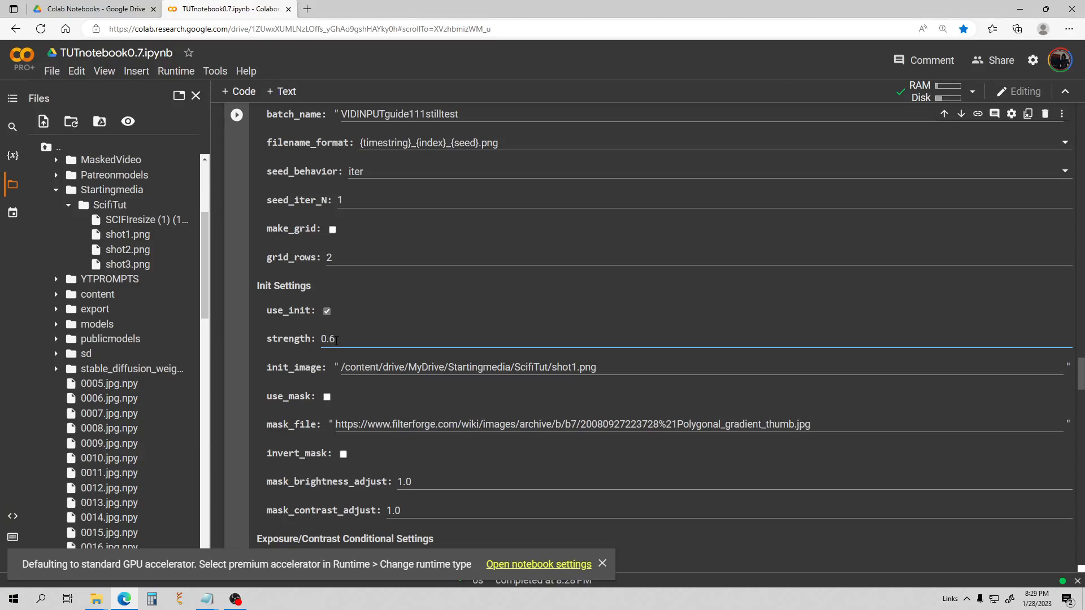
Rerun the settings cell with 80 steps and strength 0.6, and compare the three generated images
{"action": "scroll", "coordinate": [421, 349], "scroll_direction": "up", "scroll_amount": 12}
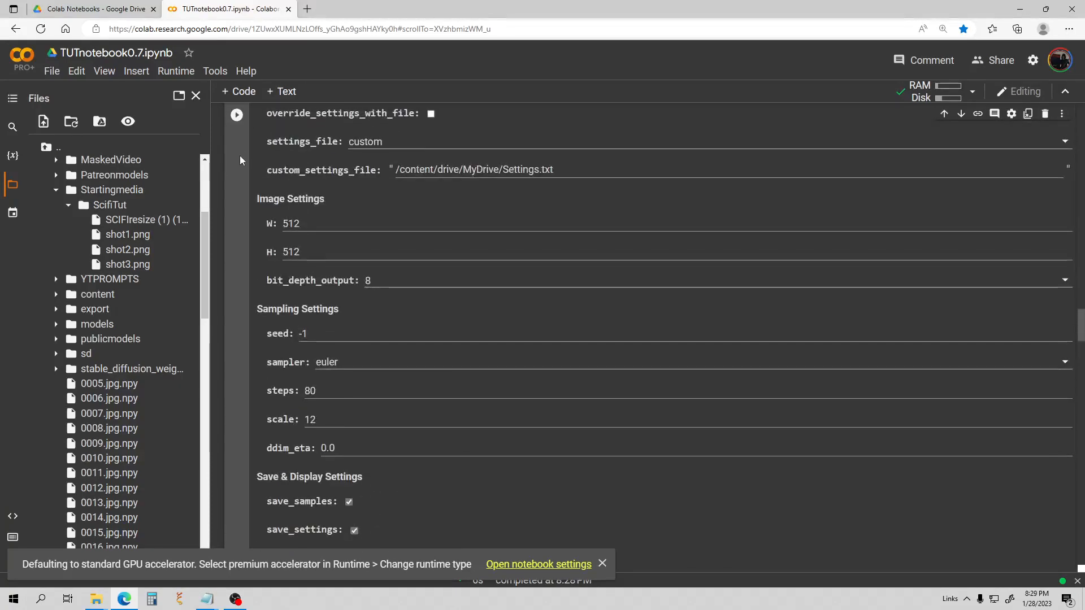
{"action": "scroll", "coordinate": [343, 163], "scroll_direction": "down", "scroll_amount": 8}
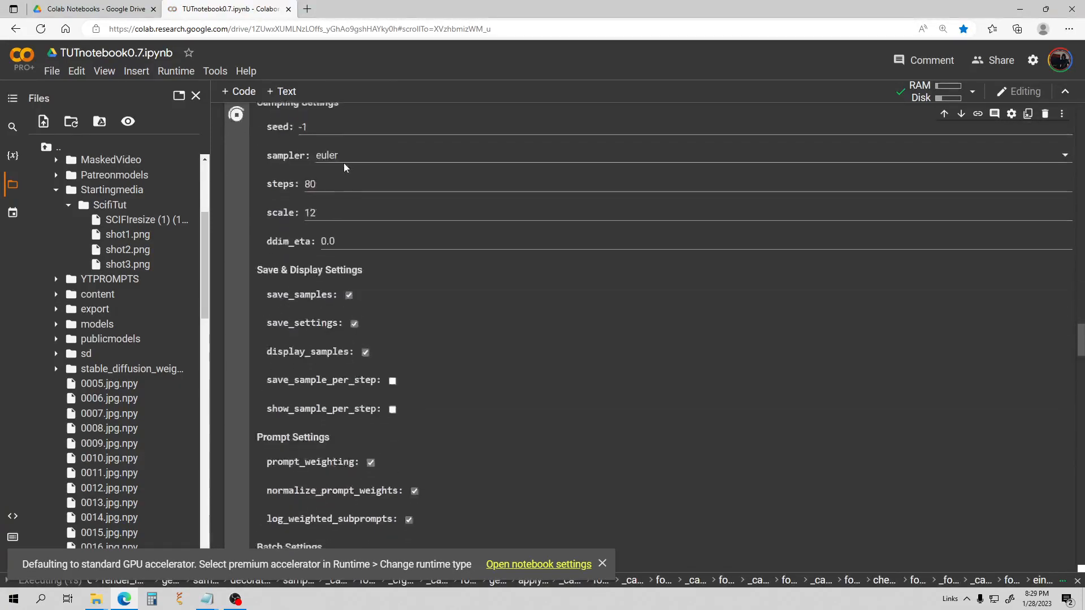
{"action": "scroll", "coordinate": [395, 179], "scroll_direction": "down", "scroll_amount": 15}
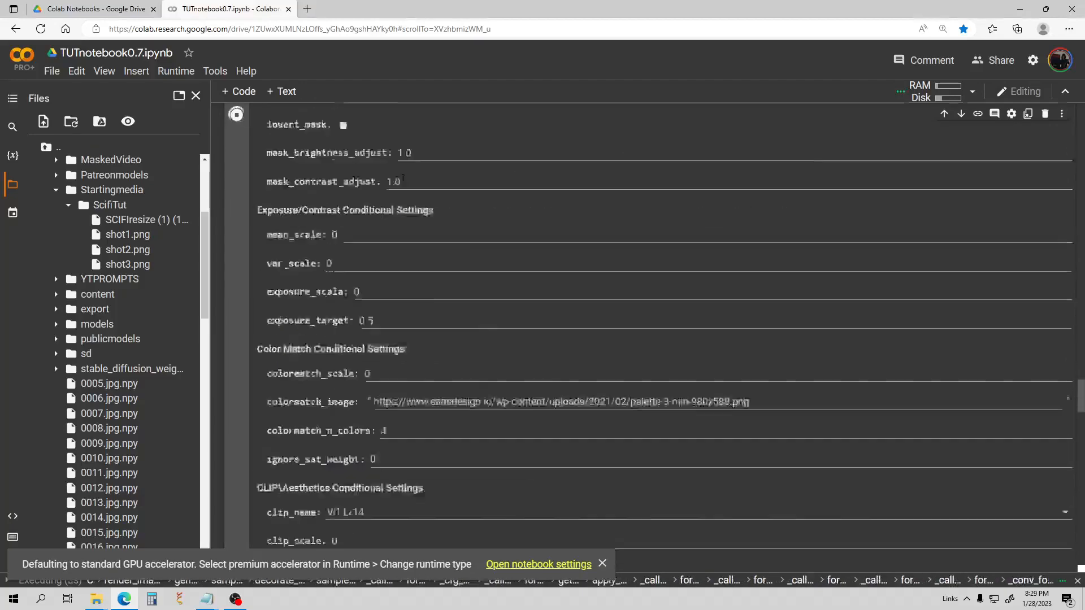
{"action": "scroll", "coordinate": [404, 178], "scroll_direction": "down", "scroll_amount": 8}
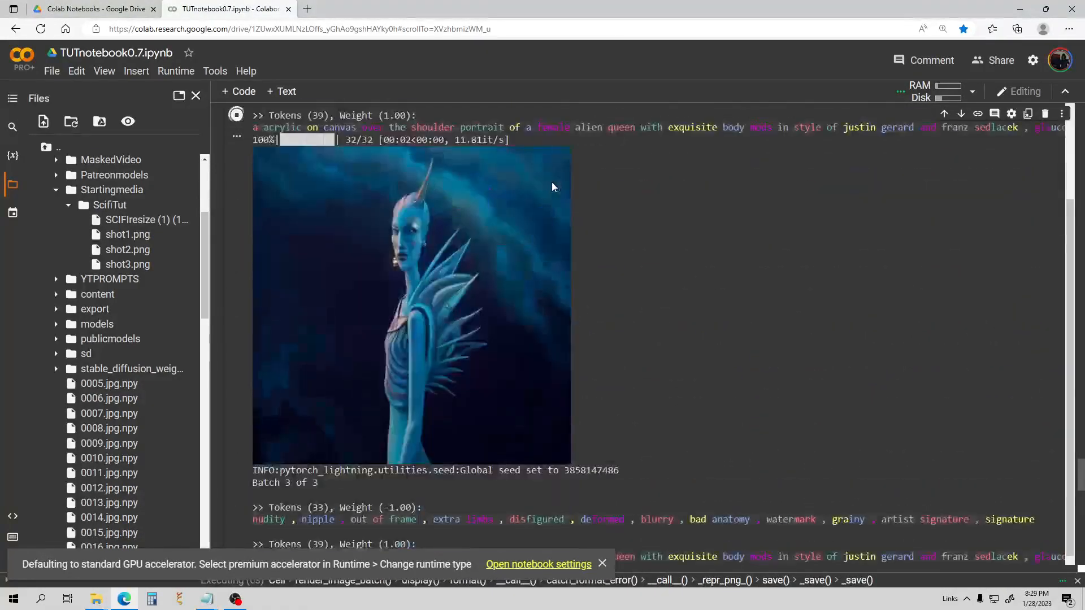
{"action": "scroll", "coordinate": [553, 184], "scroll_direction": "up", "scroll_amount": 7}
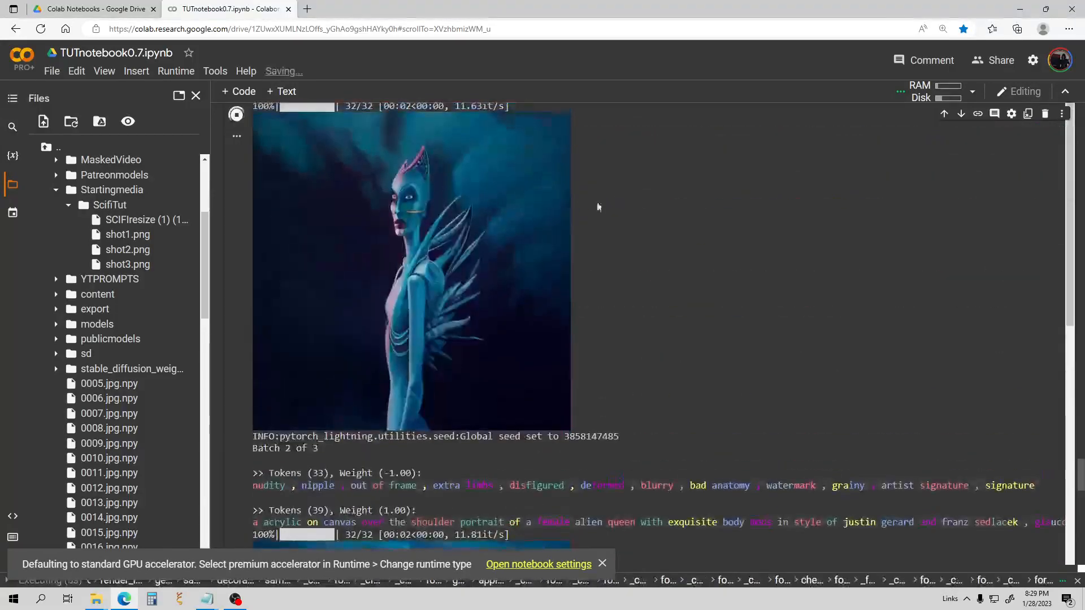
{"action": "scroll", "coordinate": [581, 225], "scroll_direction": "down", "scroll_amount": 7}
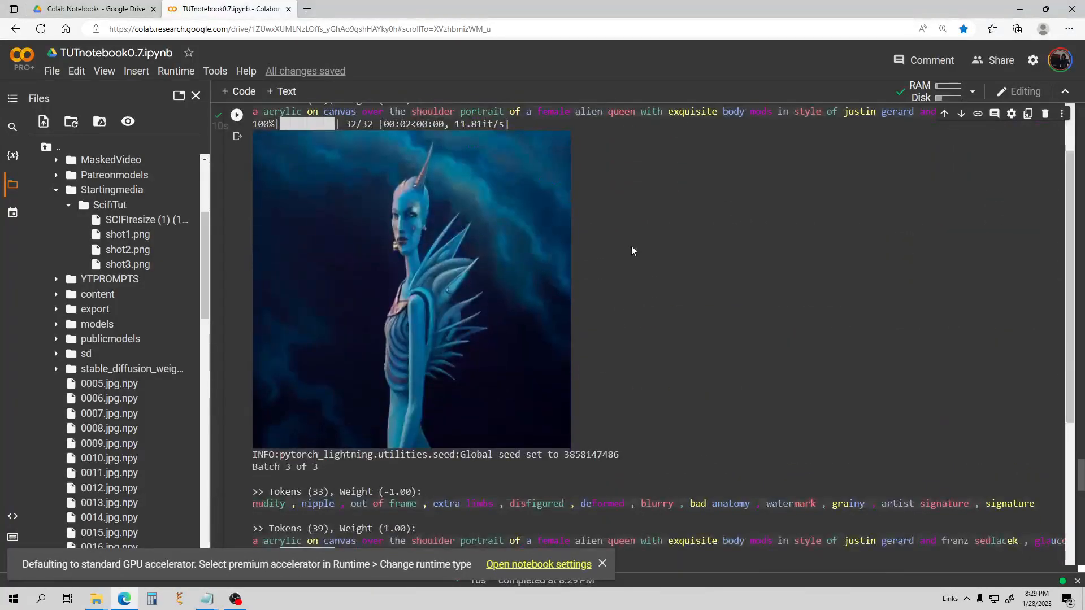
{"action": "scroll", "coordinate": [631, 246], "scroll_direction": "down", "scroll_amount": 5}
{"action": "scroll", "coordinate": [632, 250], "scroll_direction": "down", "scroll_amount": 2}
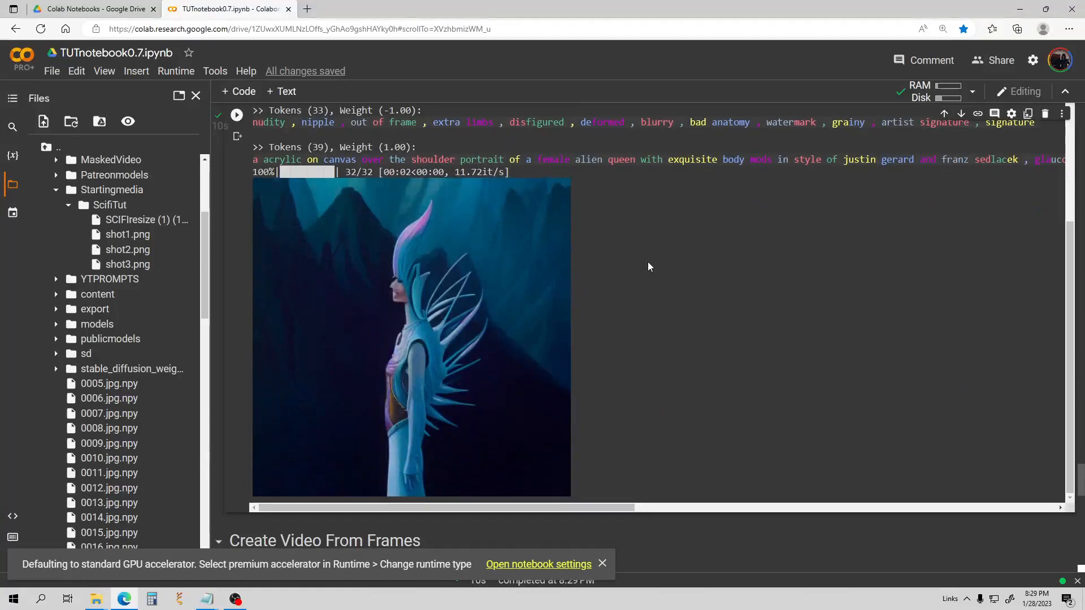
Set the strength in the Init Settings to 0.62
{"action": "scroll", "coordinate": [647, 262], "scroll_direction": "up", "scroll_amount": 15}
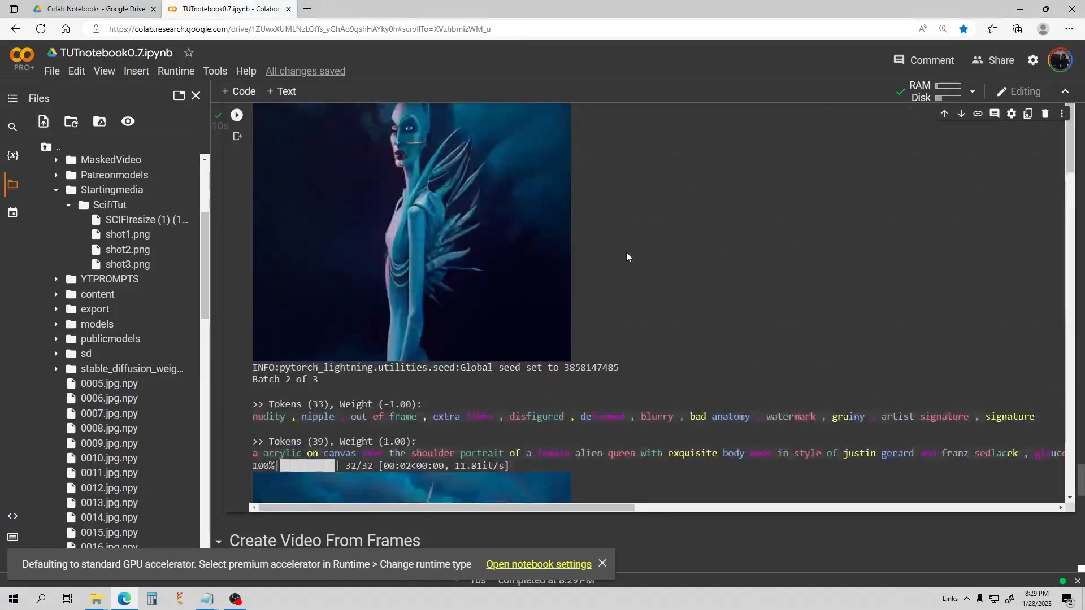
{"action": "scroll", "coordinate": [414, 240], "scroll_direction": "up", "scroll_amount": 20}
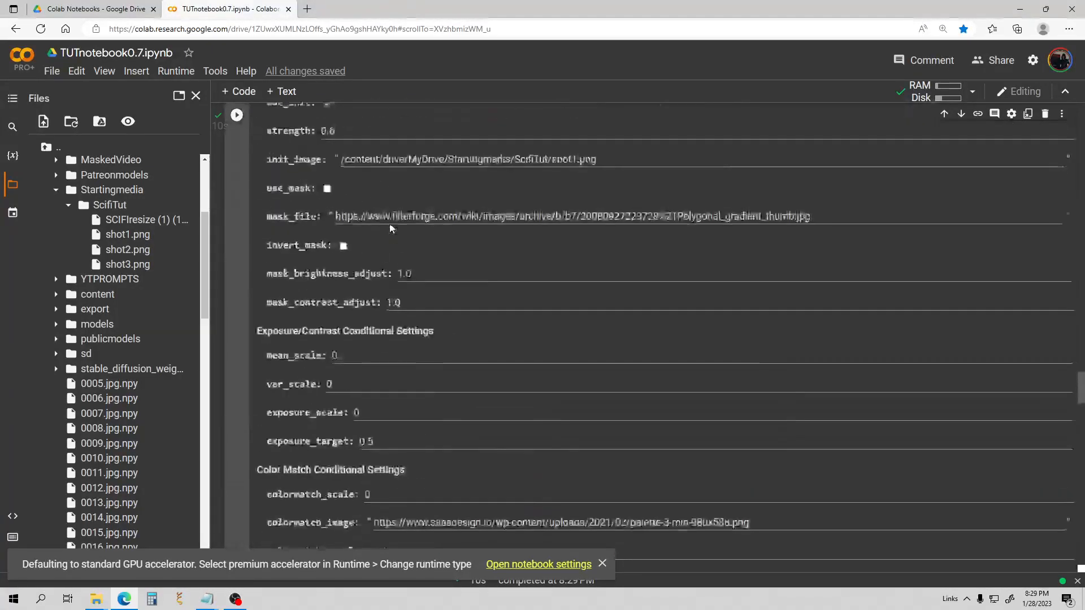
{"action": "type", "text": "2"}
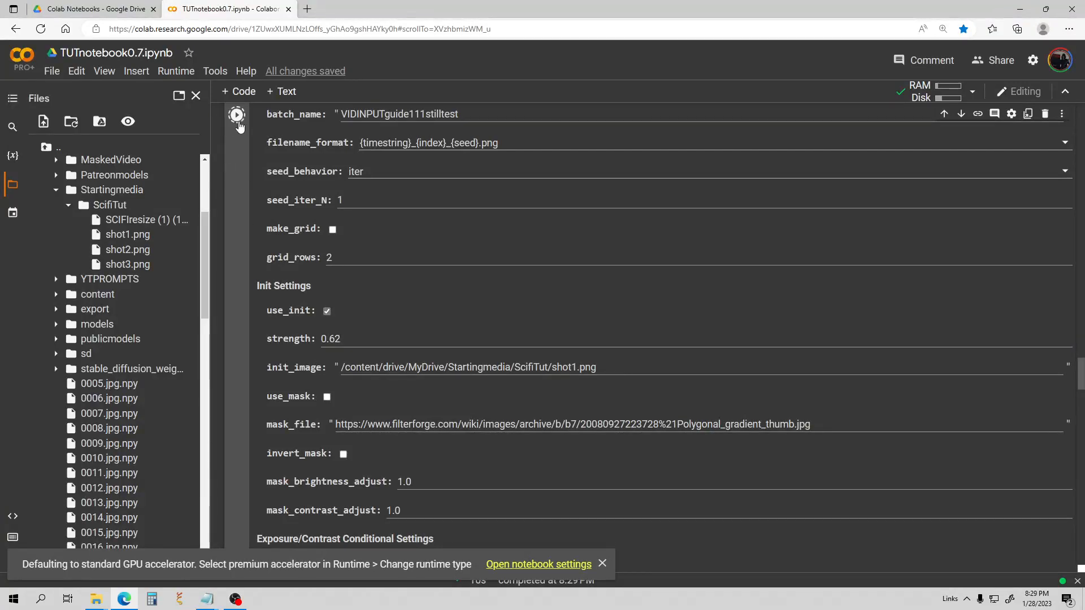
Rerun the settings cell with strength 0.62 and view the new output images
{"action": "left_click", "coordinate": [237, 117]}
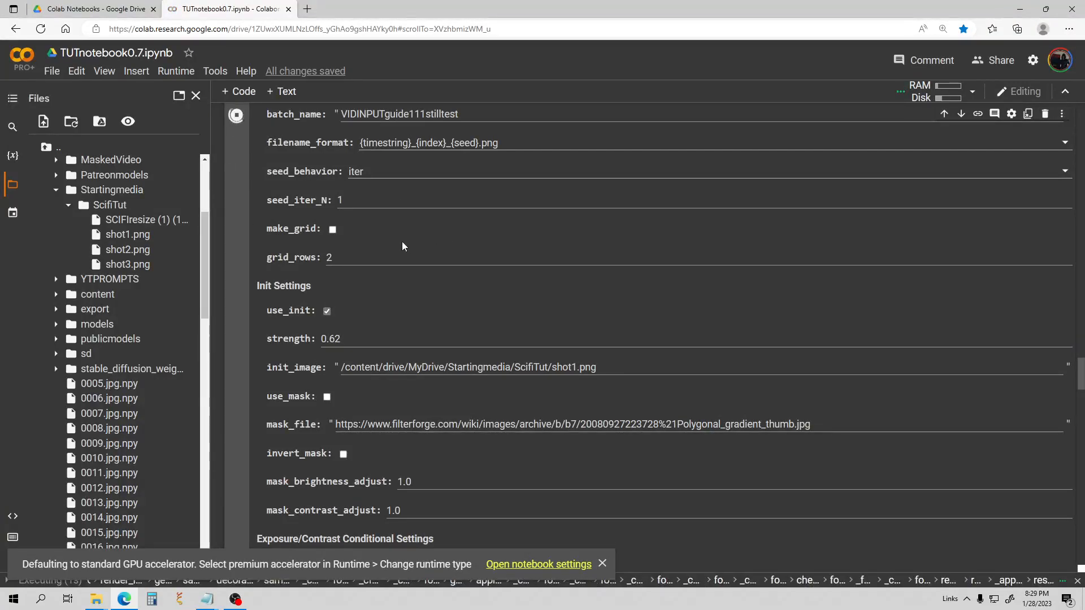
{"action": "scroll", "coordinate": [402, 242], "scroll_direction": "down", "scroll_amount": 15}
{"action": "scroll", "coordinate": [401, 242], "scroll_direction": "down", "scroll_amount": 15}
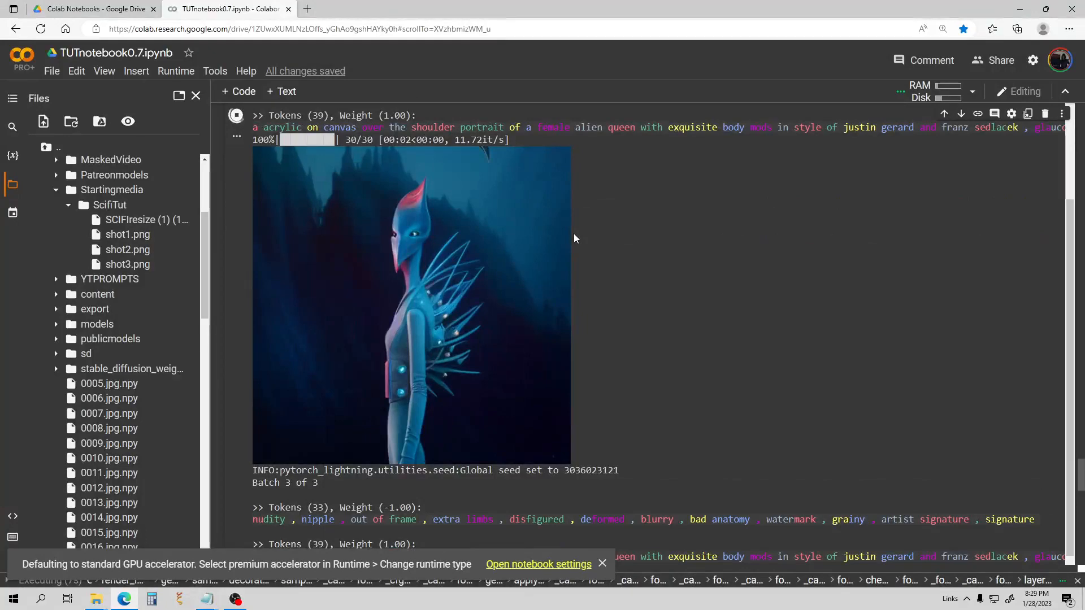
{"action": "scroll", "coordinate": [578, 233], "scroll_direction": "up", "scroll_amount": 6}
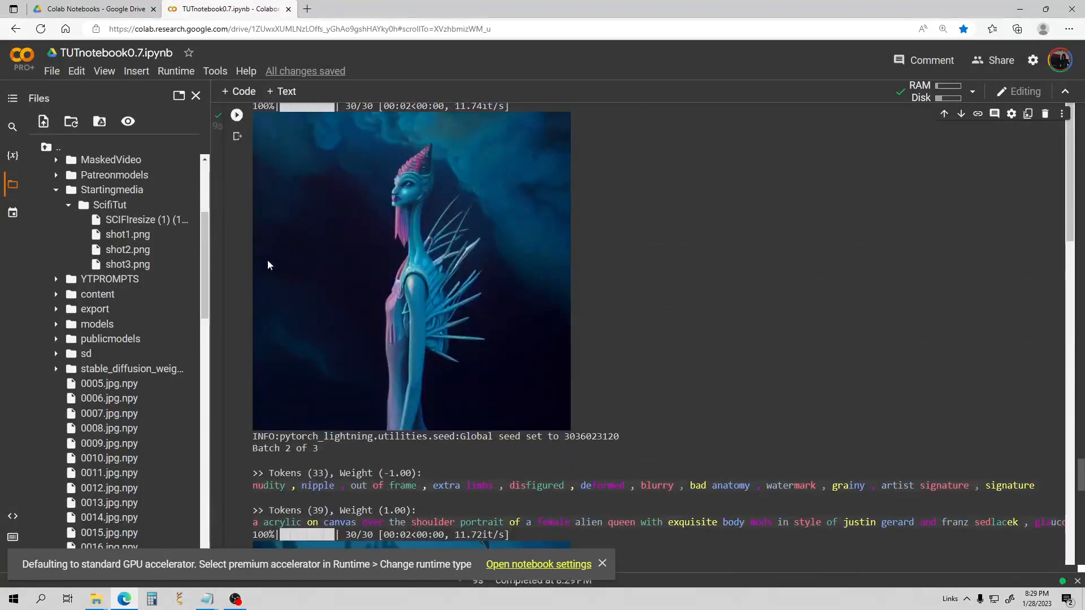
Copy the path of shot2.png in the ScifiTut folder
{"action": "scroll", "coordinate": [225, 265], "scroll_direction": "up", "scroll_amount": 15}
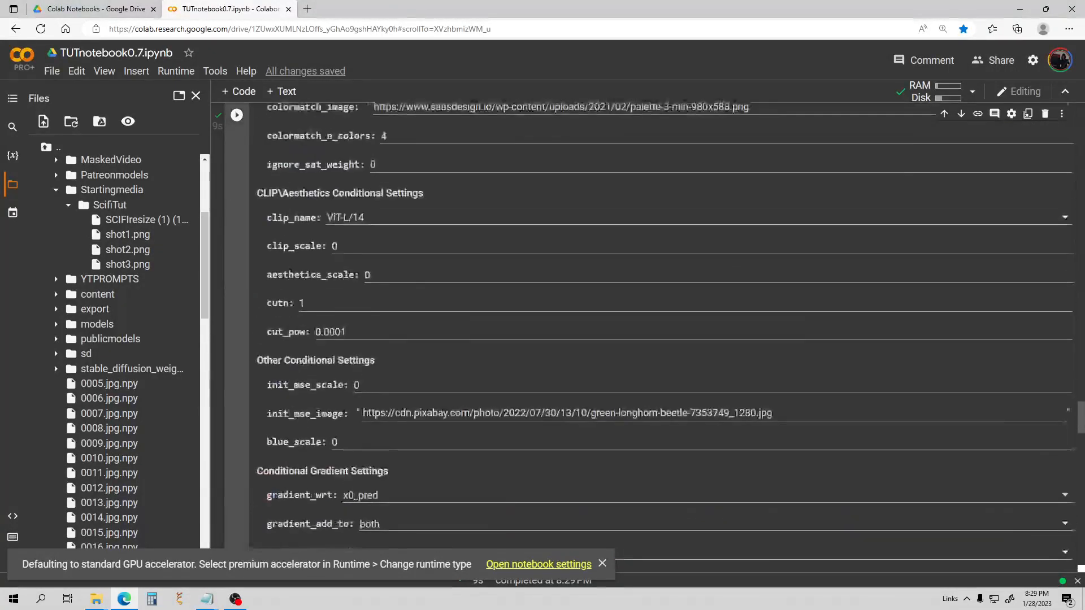
{"action": "right_click", "coordinate": [134, 263]}
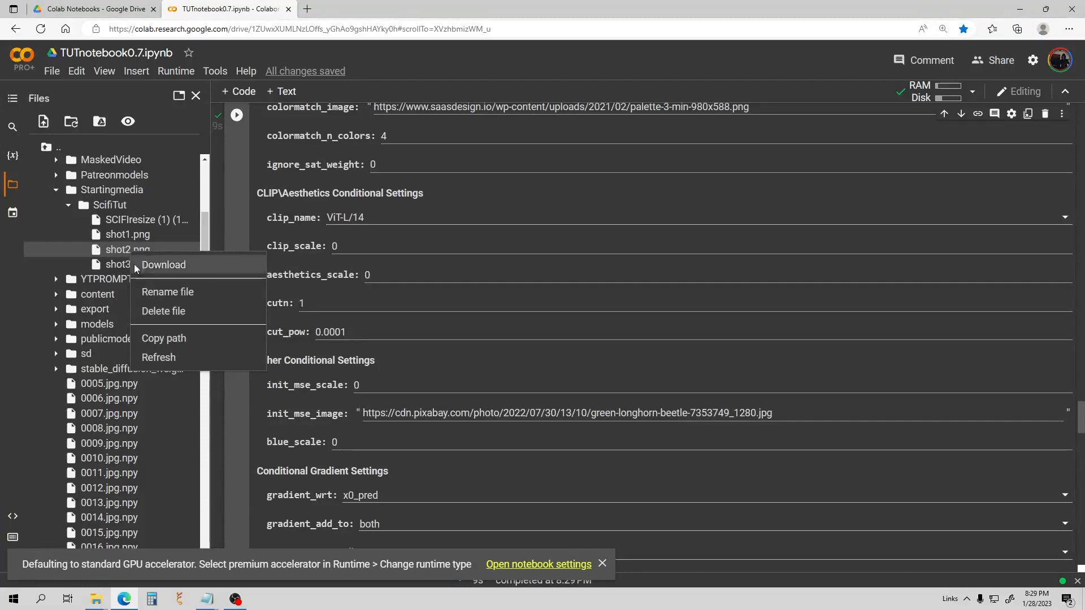
{"action": "left_click", "coordinate": [158, 330]}
{"action": "scroll", "coordinate": [491, 257], "scroll_direction": "up", "scroll_amount": 4}
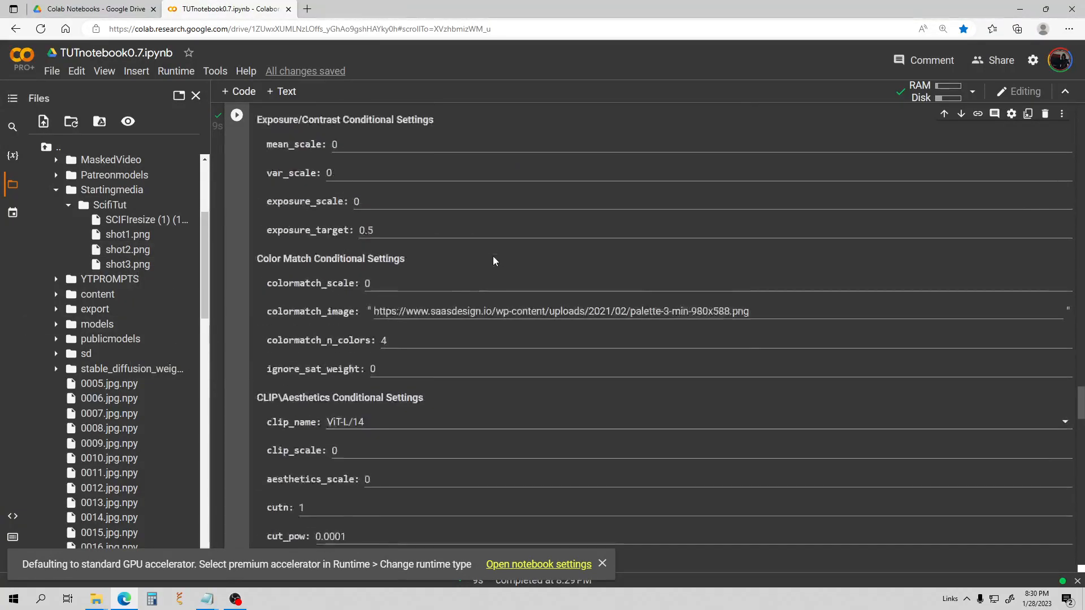
{"action": "scroll", "coordinate": [480, 259], "scroll_direction": "down", "scroll_amount": 10}
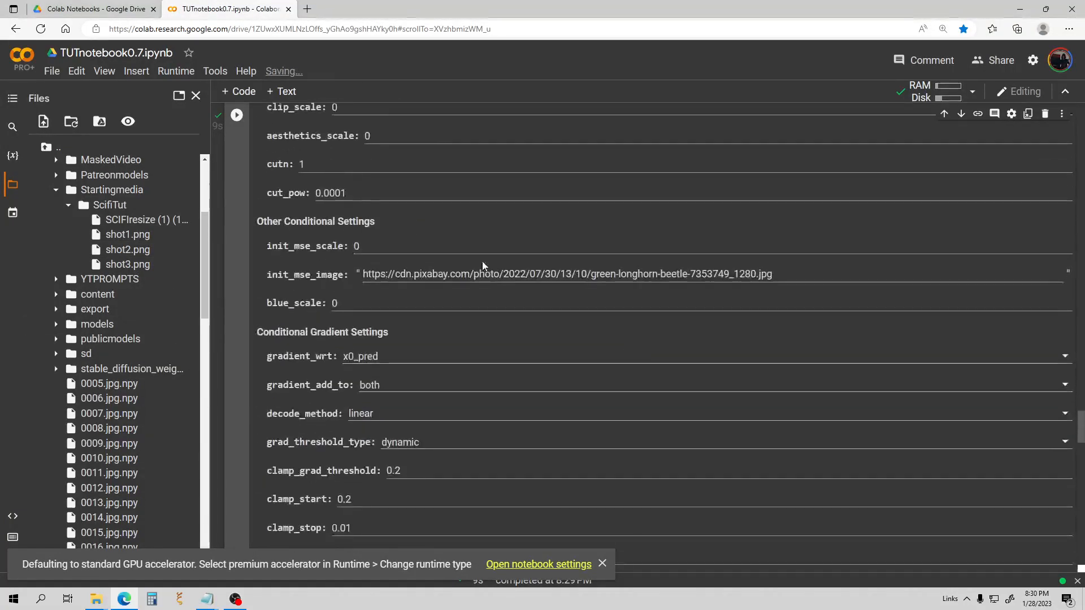
Replace the init_image path in the Init Settings with the copied path /content/drive/MyDrive/Startingmedia/ScifiTut/shot2.png
{"action": "scroll", "coordinate": [483, 263], "scroll_direction": "down", "scroll_amount": 6}
{"action": "scroll", "coordinate": [484, 263], "scroll_direction": "up", "scroll_amount": 15}
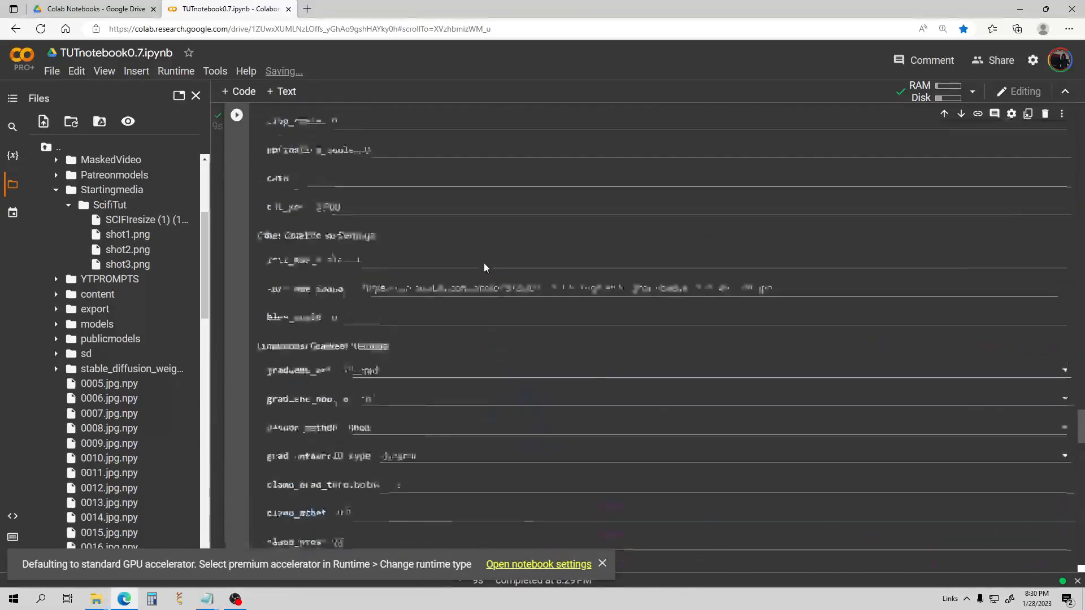
{"action": "scroll", "coordinate": [487, 265], "scroll_direction": "up", "scroll_amount": 7}
{"action": "left_click", "coordinate": [623, 365]}
{"action": "key", "text": "ctrl+a"}
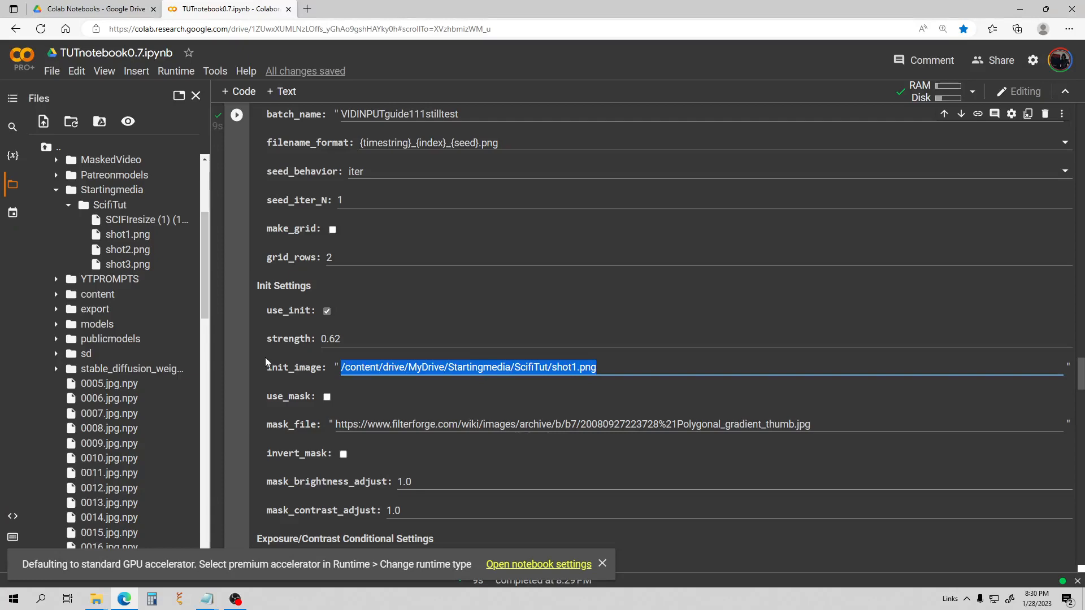
{"action": "key", "text": "BackSpace"}
{"action": "key", "text": "ctrl+v"}
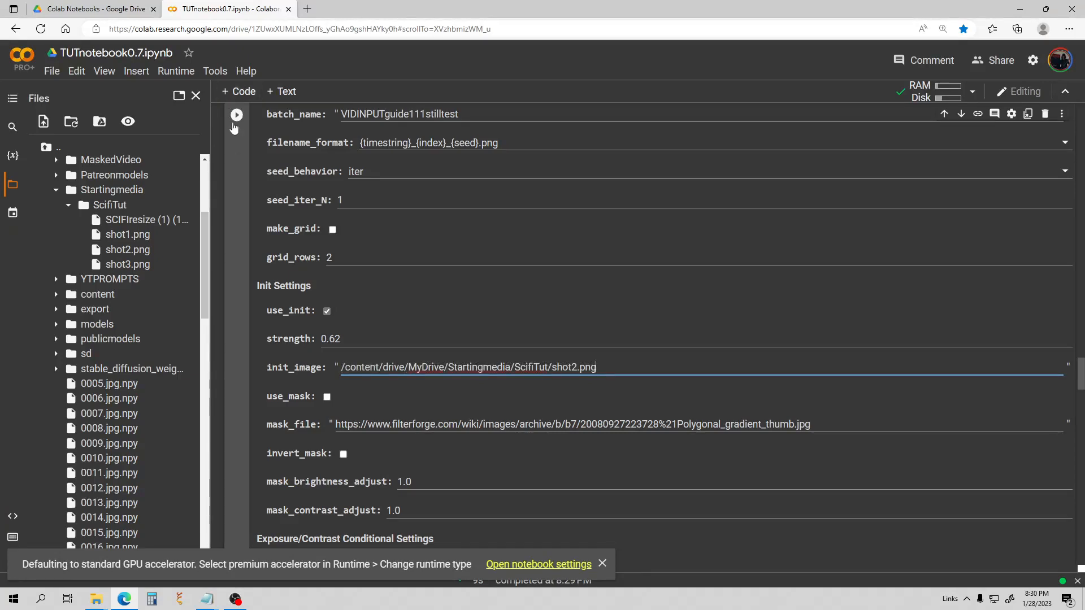
Rerun the settings cell with shot2.png as the init image and compare the three generated images
{"action": "scroll", "coordinate": [544, 305], "scroll_direction": "up", "scroll_amount": 2}
{"action": "scroll", "coordinate": [539, 305], "scroll_direction": "down", "scroll_amount": 3}
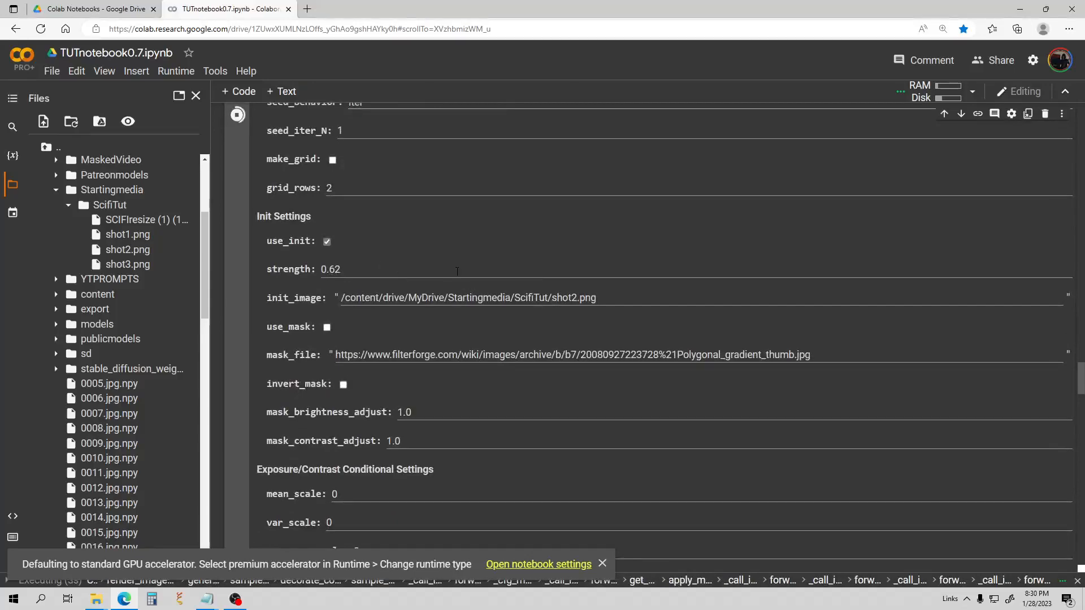
{"action": "scroll", "coordinate": [460, 281], "scroll_direction": "down", "scroll_amount": 15}
{"action": "scroll", "coordinate": [475, 257], "scroll_direction": "down", "scroll_amount": 14}
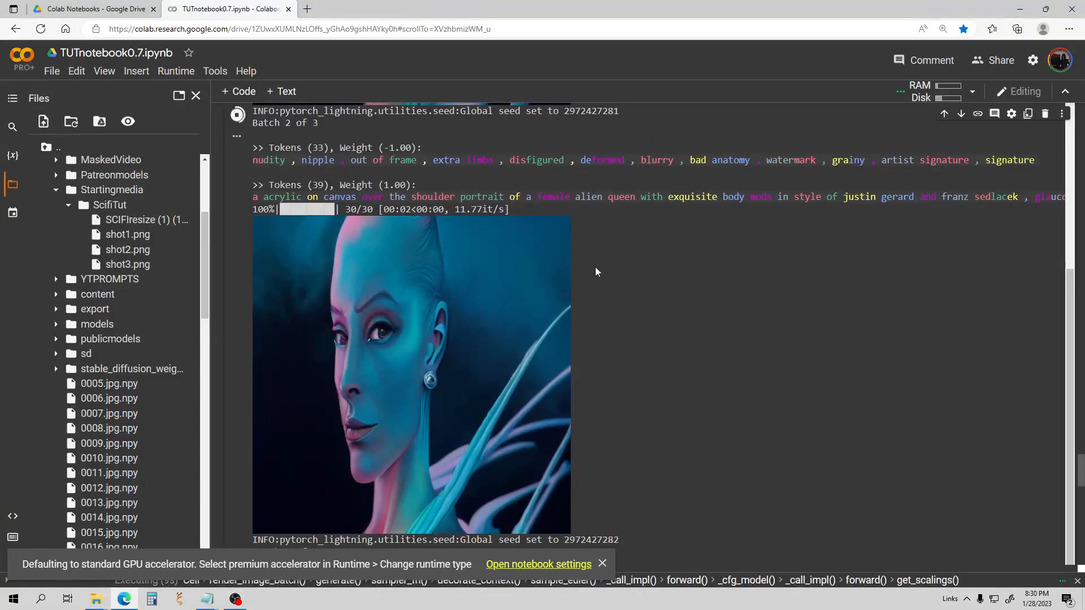
{"action": "scroll", "coordinate": [594, 266], "scroll_direction": "down", "scroll_amount": 6}
{"action": "scroll", "coordinate": [733, 365], "scroll_direction": "down", "scroll_amount": 3}
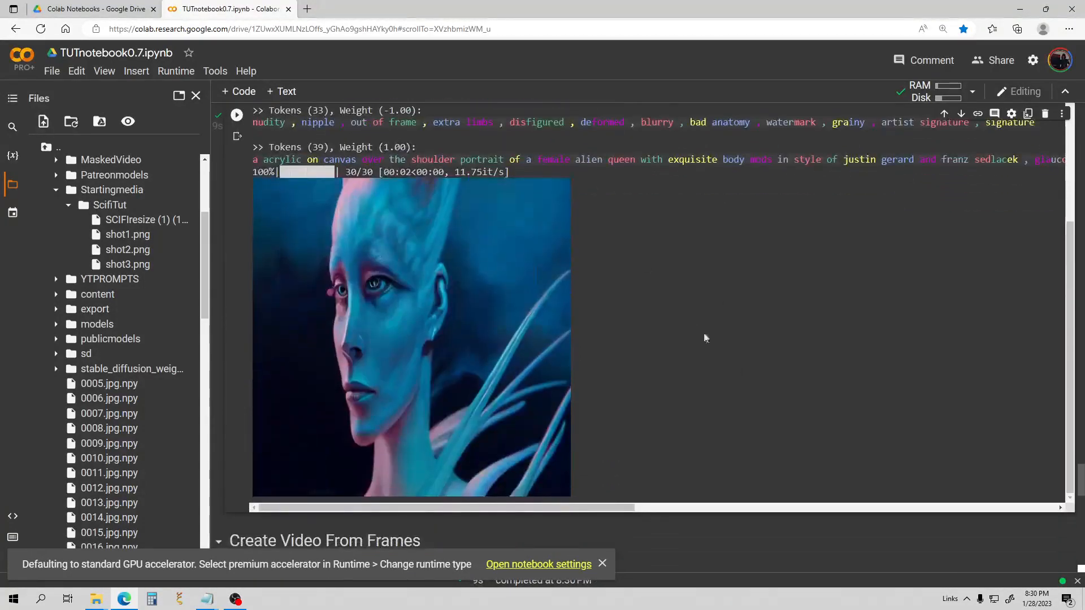
{"action": "scroll", "coordinate": [584, 292], "scroll_direction": "up", "scroll_amount": 5}
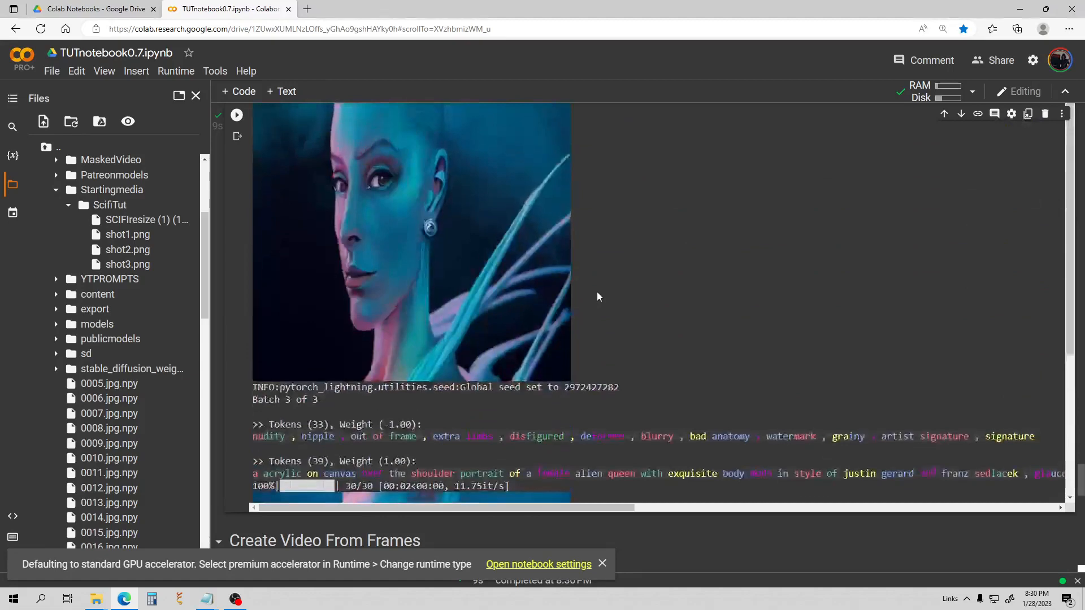
{"action": "scroll", "coordinate": [614, 294], "scroll_direction": "up", "scroll_amount": 5}
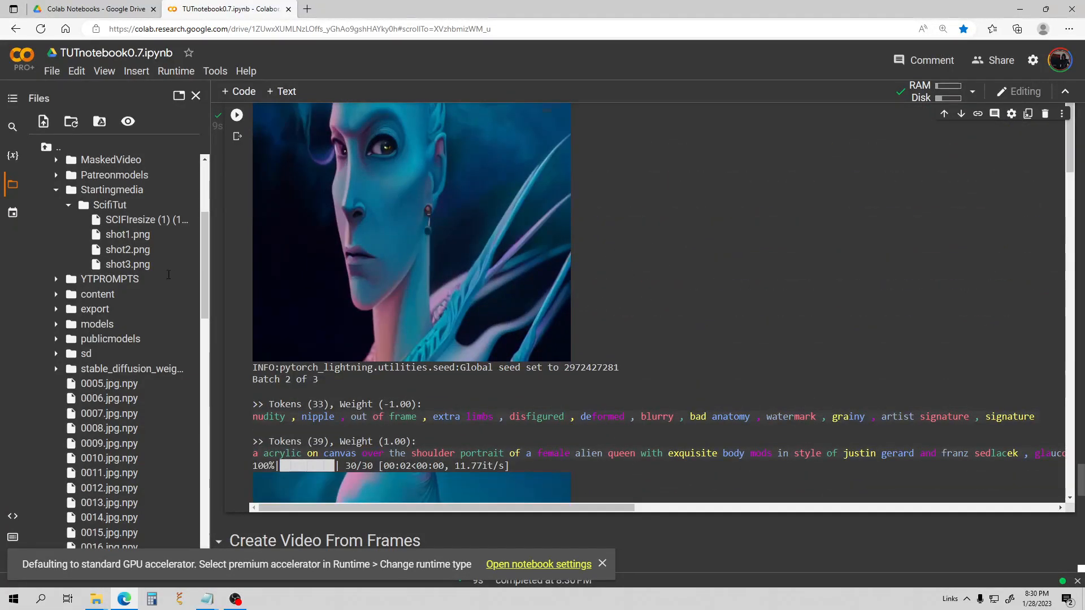
Copy the path of shot3.png in the ScifiTut folder and use it as the init_image path
{"action": "right_click", "coordinate": [134, 264]}
{"action": "left_click", "coordinate": [170, 353]}
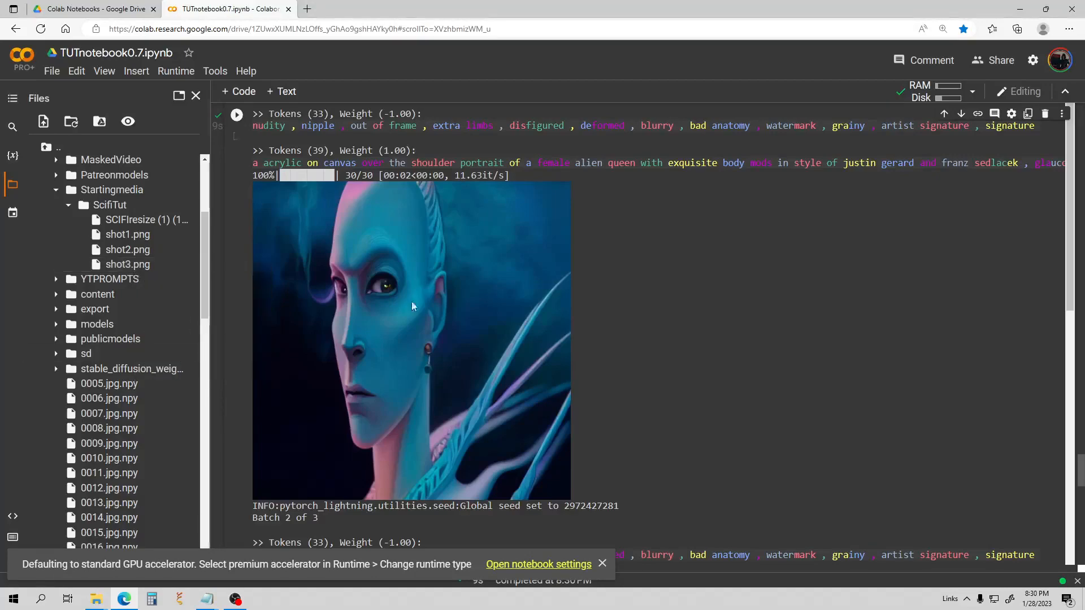
{"action": "scroll", "coordinate": [571, 311], "scroll_direction": "up", "scroll_amount": 20}
{"action": "scroll", "coordinate": [495, 294], "scroll_direction": "up", "scroll_amount": 3}
{"action": "left_click_drag", "start_coordinate": [604, 296], "coordinate": [325, 297]}
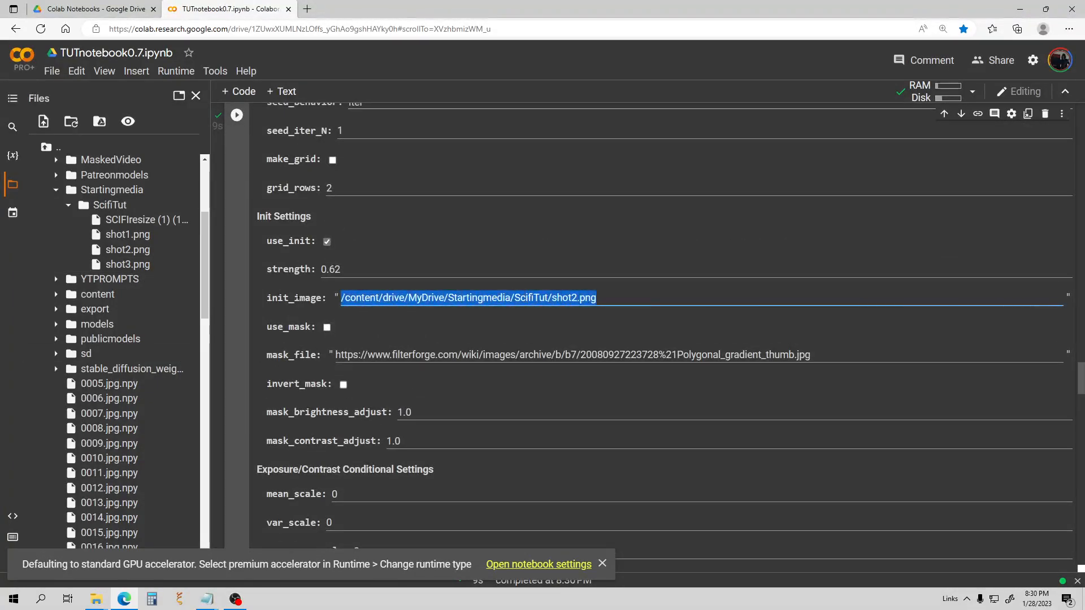
{"action": "left_click", "coordinate": [272, 296]}
Rerun the settings cell with shot3.png as the init image and review the generated images
{"action": "scroll", "coordinate": [277, 266], "scroll_direction": "up", "scroll_amount": 6}
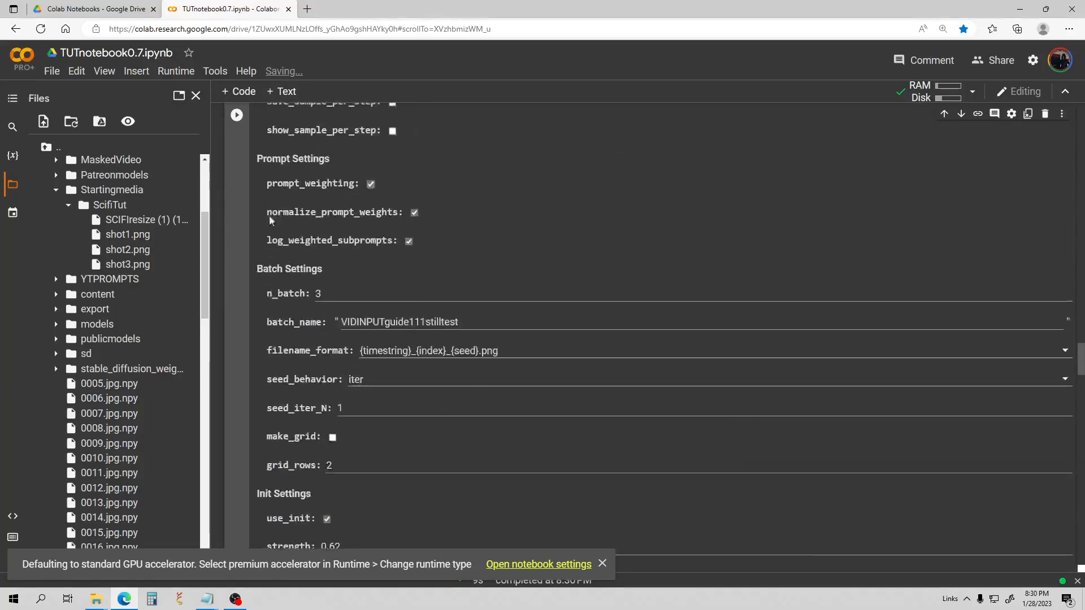
{"action": "scroll", "coordinate": [237, 169], "scroll_direction": "up", "scroll_amount": 15}
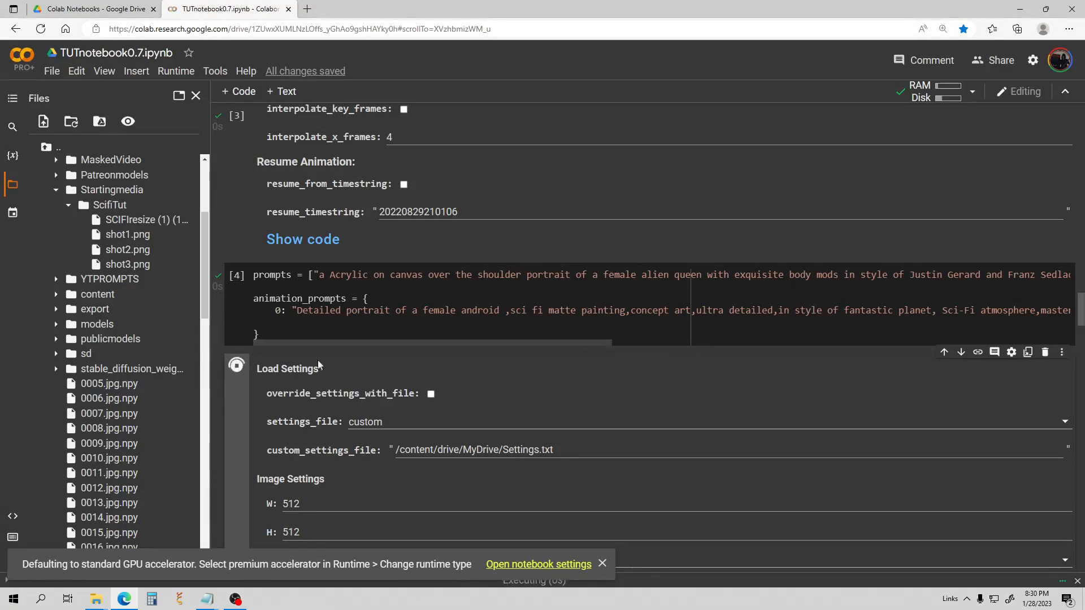
{"action": "scroll", "coordinate": [364, 351], "scroll_direction": "down", "scroll_amount": 20}
{"action": "scroll", "coordinate": [389, 346], "scroll_direction": "down", "scroll_amount": 20}
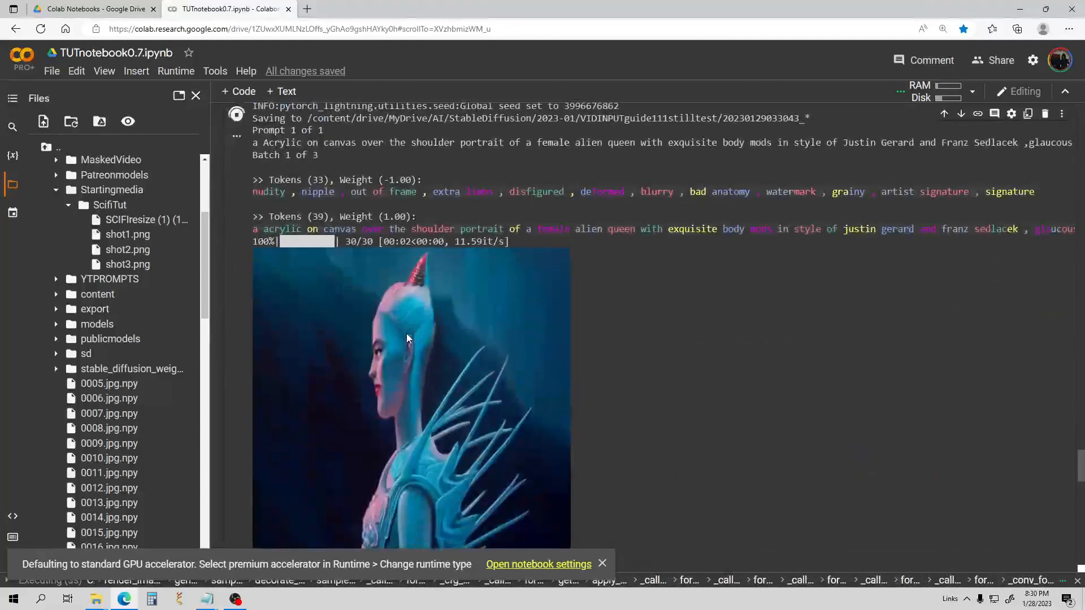
{"action": "scroll", "coordinate": [406, 338], "scroll_direction": "down", "scroll_amount": 3}
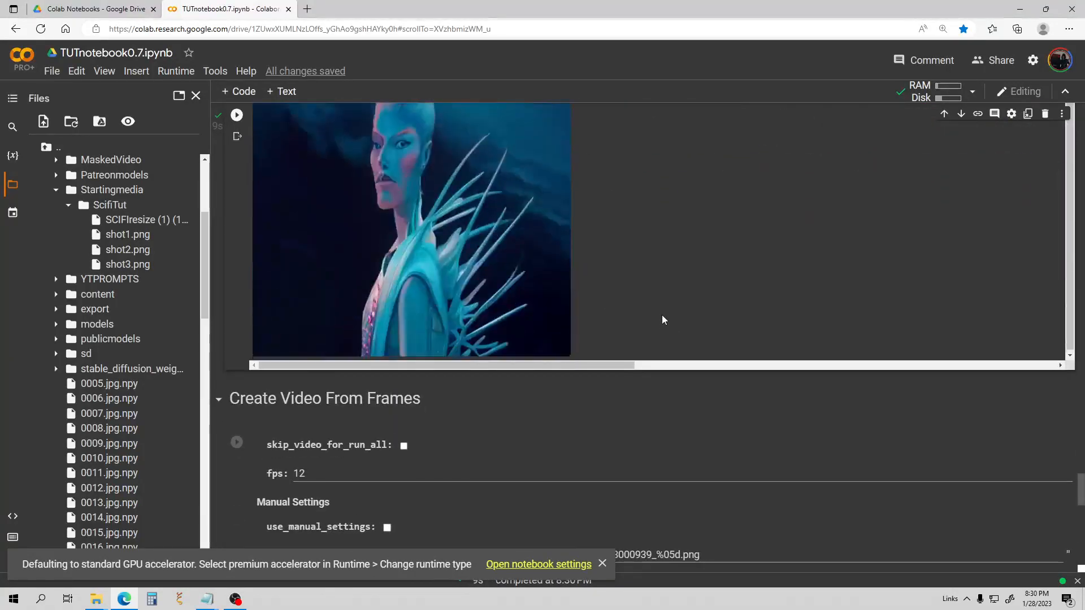
{"action": "scroll", "coordinate": [641, 232], "scroll_direction": "up", "scroll_amount": 3}
{"action": "scroll", "coordinate": [638, 232], "scroll_direction": "down", "scroll_amount": 3}
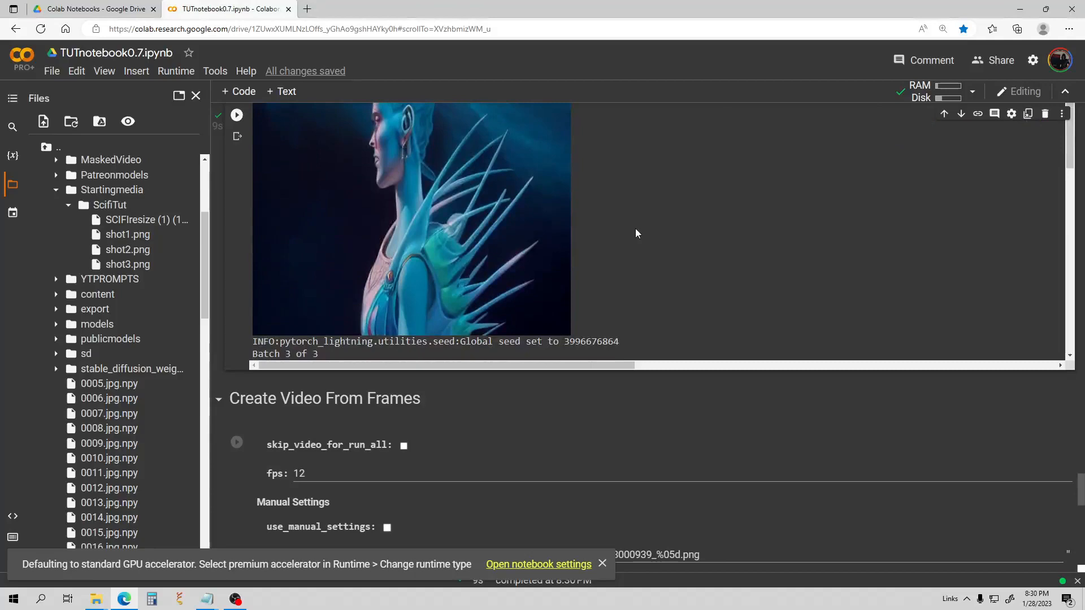
{"action": "scroll", "coordinate": [605, 229], "scroll_direction": "up", "scroll_amount": 2}
{"action": "scroll", "coordinate": [633, 231], "scroll_direction": "down", "scroll_amount": 3}
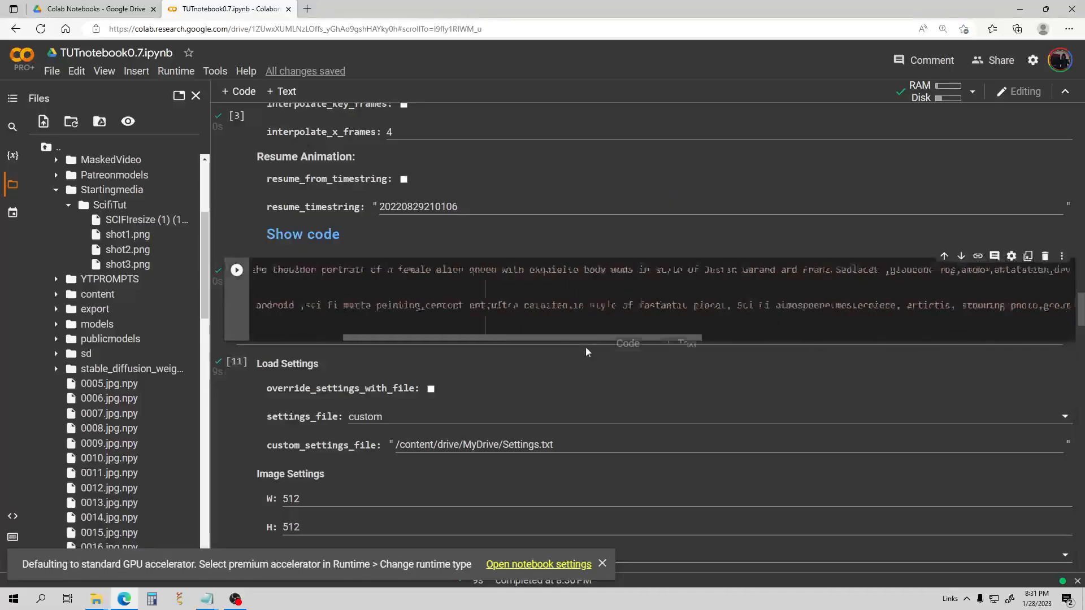
Replace the positive still-image prompt with "a close up portrait of a cyberpunk female ishvara goddess, sci fi background...", keeping the negative prompt, and rerun the prompts cell
{"action": "left_click_drag", "start_coordinate": [586, 347], "coordinate": [763, 355]}
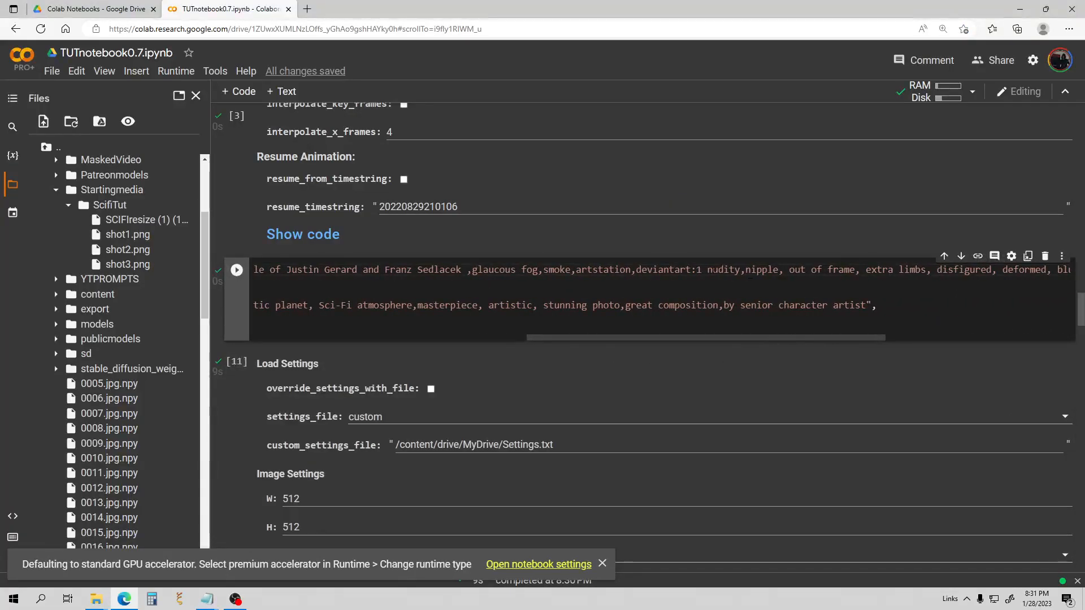
{"action": "left_click_drag", "start_coordinate": [632, 270], "coordinate": [299, 271]}
{"action": "key", "text": "ctrl+v"}
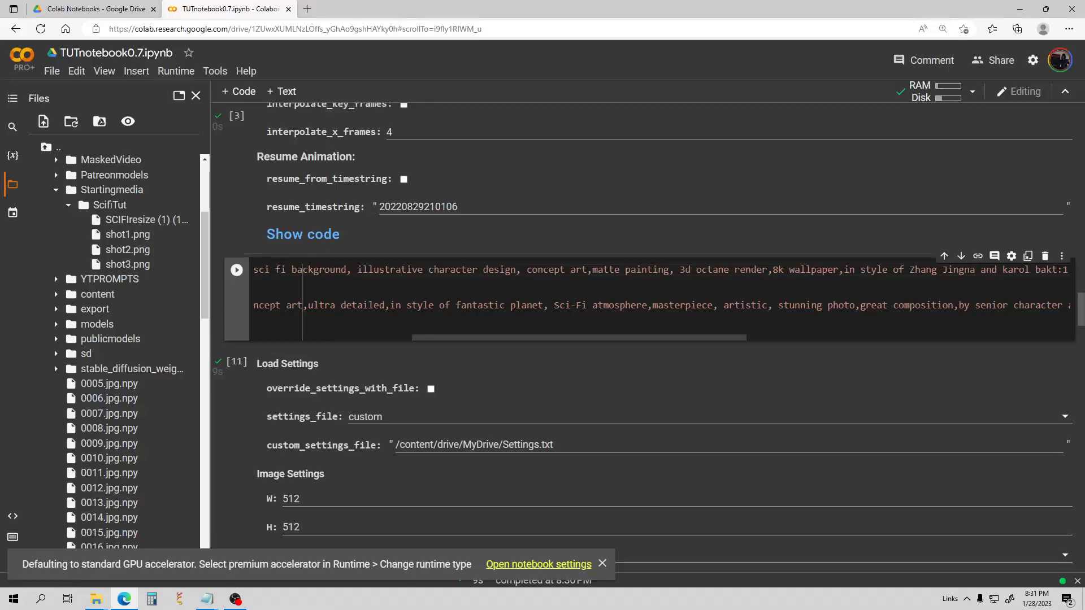
{"action": "left_click_drag", "start_coordinate": [462, 337], "coordinate": [303, 337]}
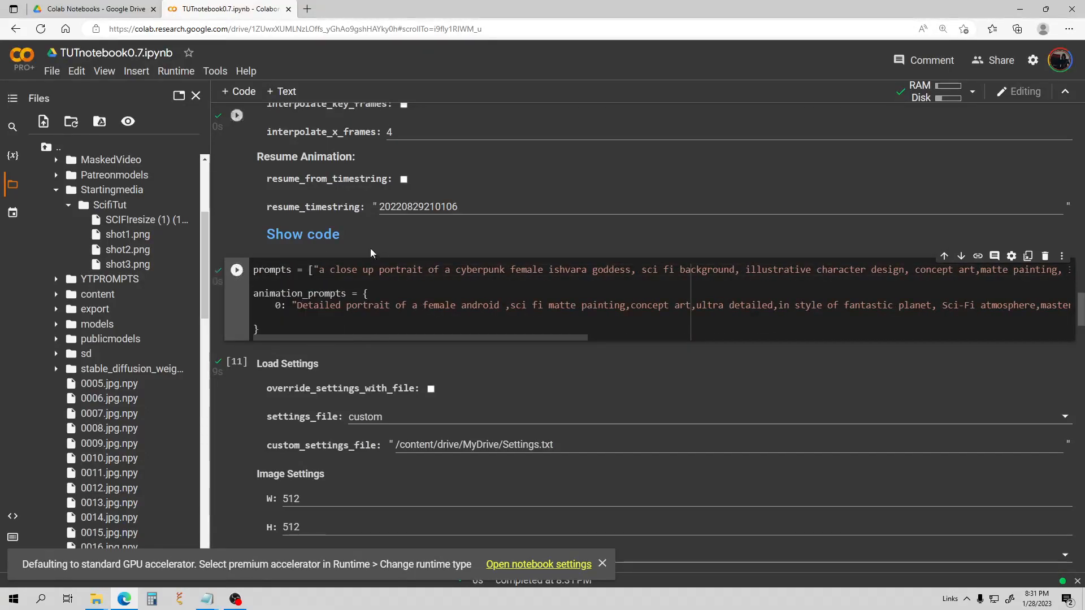
Rerun the settings cell with the cyberpunk goddess prompt on shot3.png and view the generated images
{"action": "scroll", "coordinate": [379, 250], "scroll_direction": "down", "scroll_amount": 3}
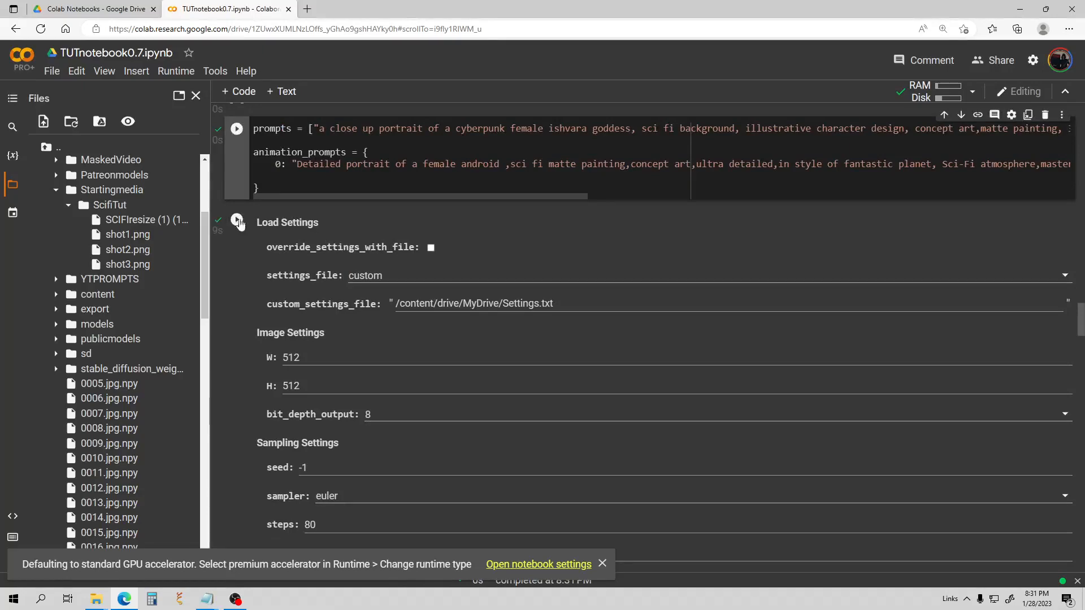
{"action": "left_click", "coordinate": [238, 222]}
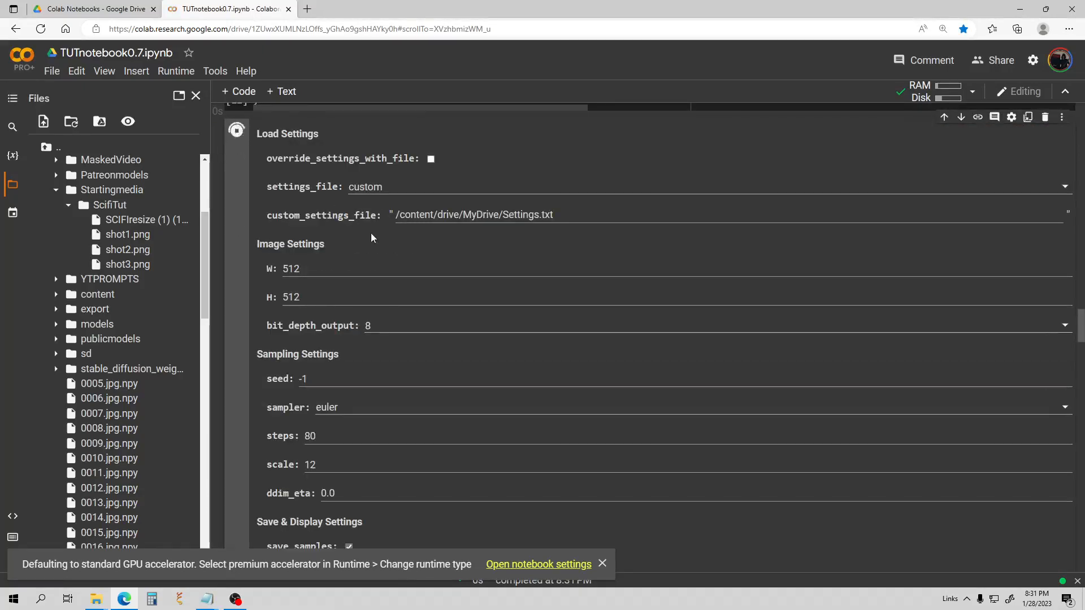
{"action": "scroll", "coordinate": [389, 242], "scroll_direction": "down", "scroll_amount": 12}
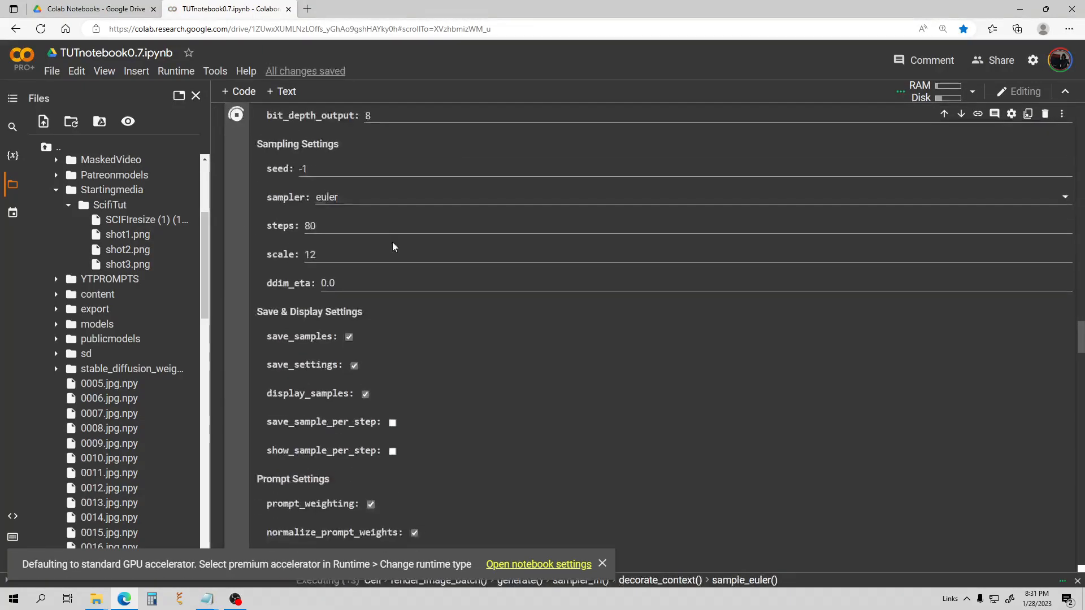
{"action": "scroll", "coordinate": [440, 269], "scroll_direction": "down", "scroll_amount": 15}
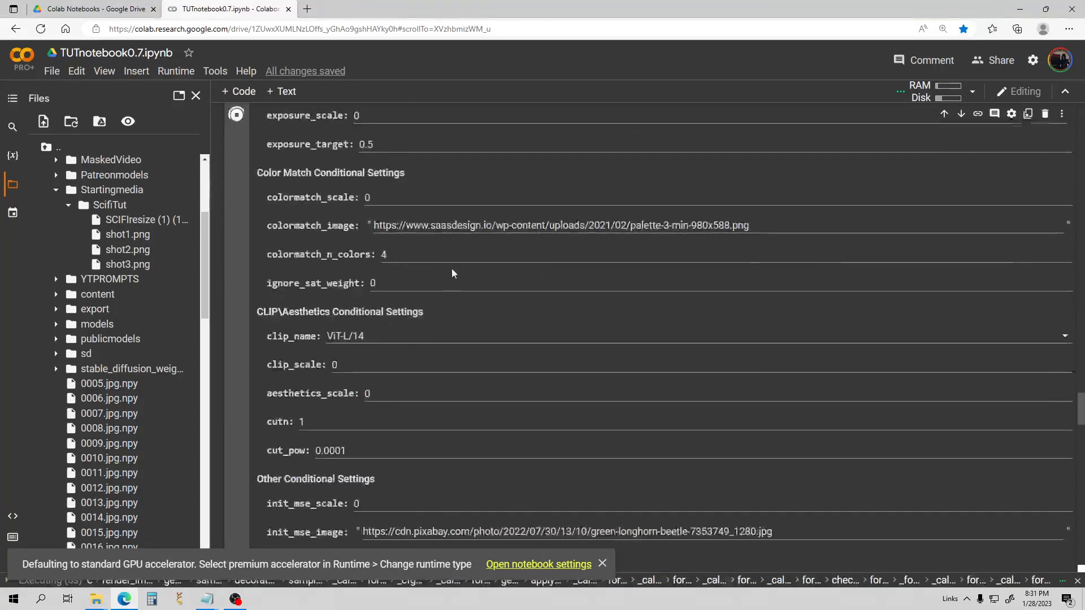
{"action": "scroll", "coordinate": [453, 273], "scroll_direction": "down", "scroll_amount": 8}
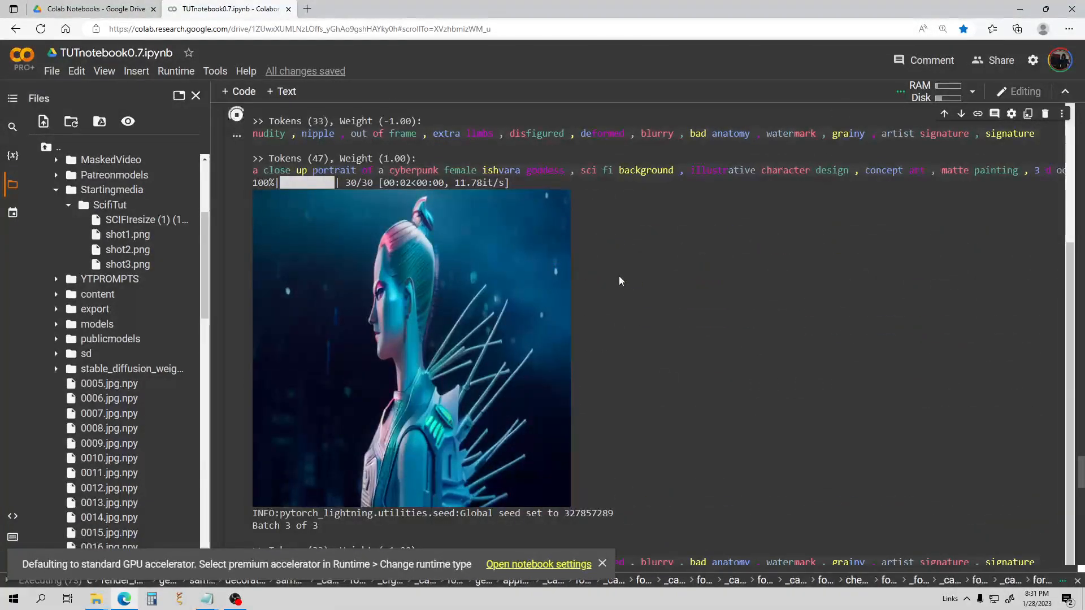
{"action": "scroll", "coordinate": [619, 275], "scroll_direction": "down", "scroll_amount": 5}
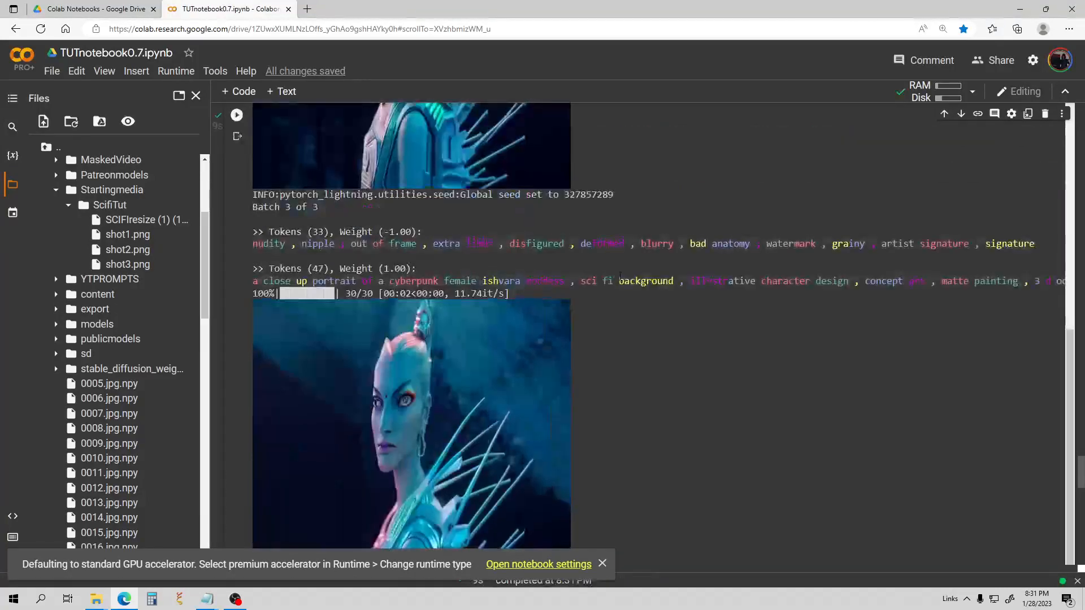
{"action": "scroll", "coordinate": [620, 276], "scroll_direction": "down", "scroll_amount": 5}
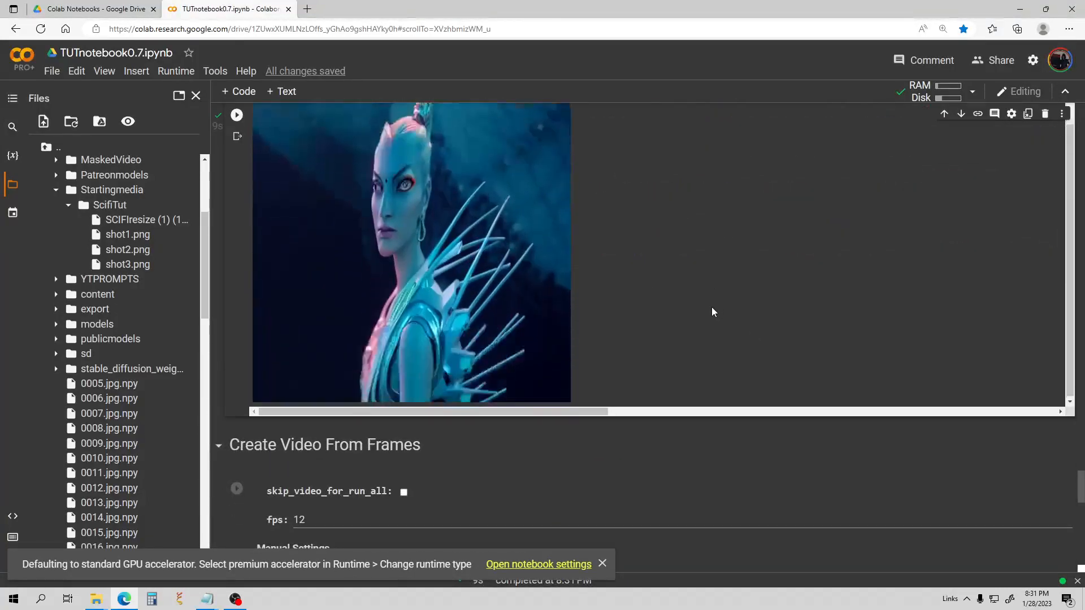
Copy the path of shot1.png in the ScifiTut folder and replace the init_image path with it
{"action": "right_click", "coordinate": [127, 237]}
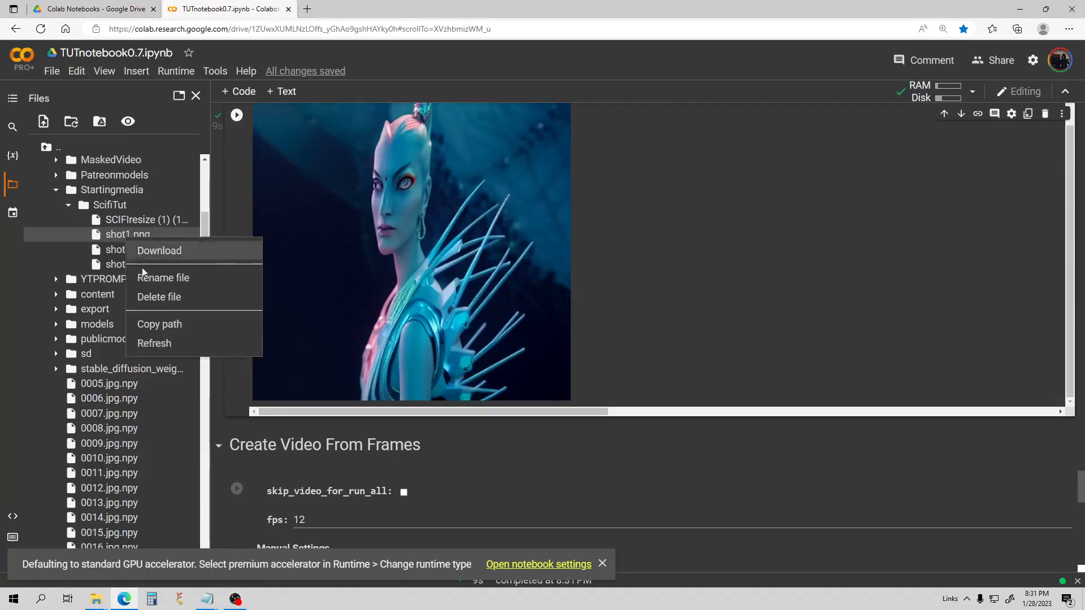
{"action": "left_click", "coordinate": [164, 324]}
{"action": "scroll", "coordinate": [577, 254], "scroll_direction": "down", "scroll_amount": 5}
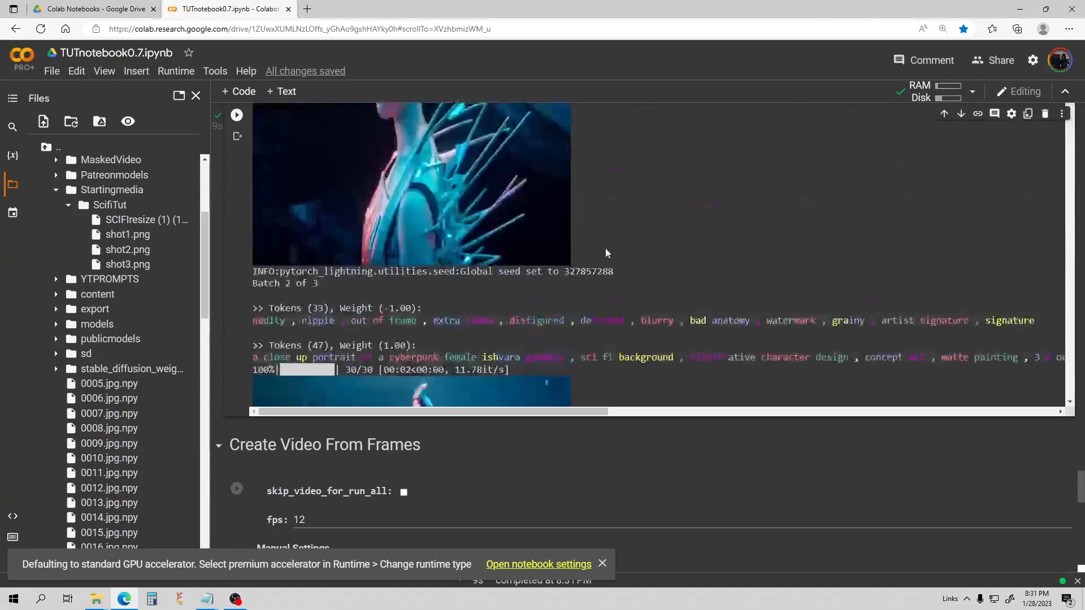
{"action": "scroll", "coordinate": [599, 254], "scroll_direction": "up", "scroll_amount": 15}
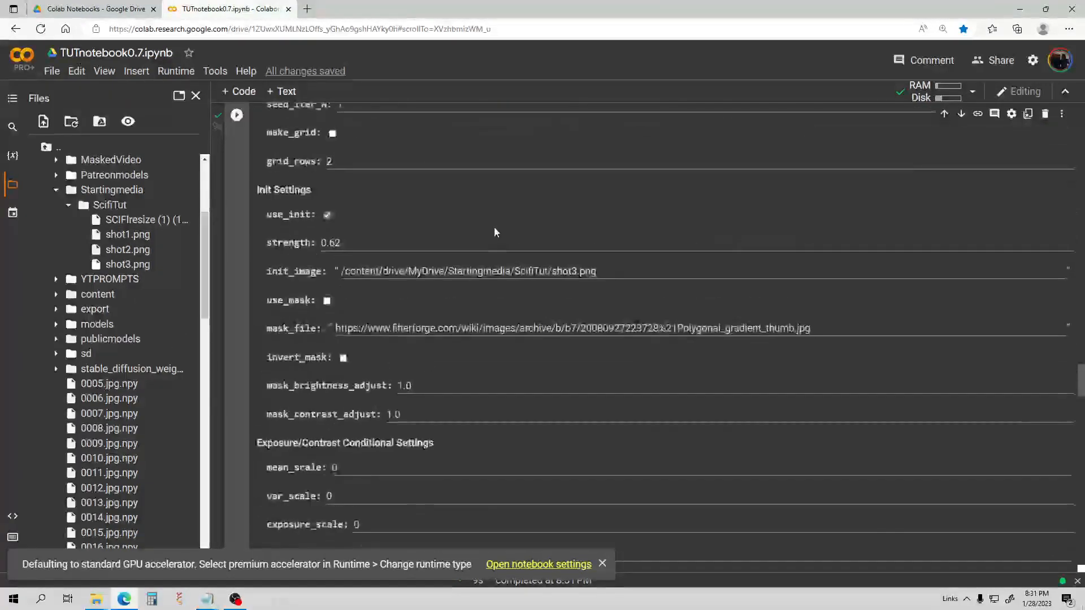
{"action": "scroll", "coordinate": [493, 229], "scroll_direction": "up", "scroll_amount": 6}
{"action": "scroll", "coordinate": [494, 254], "scroll_direction": "down", "scroll_amount": 7}
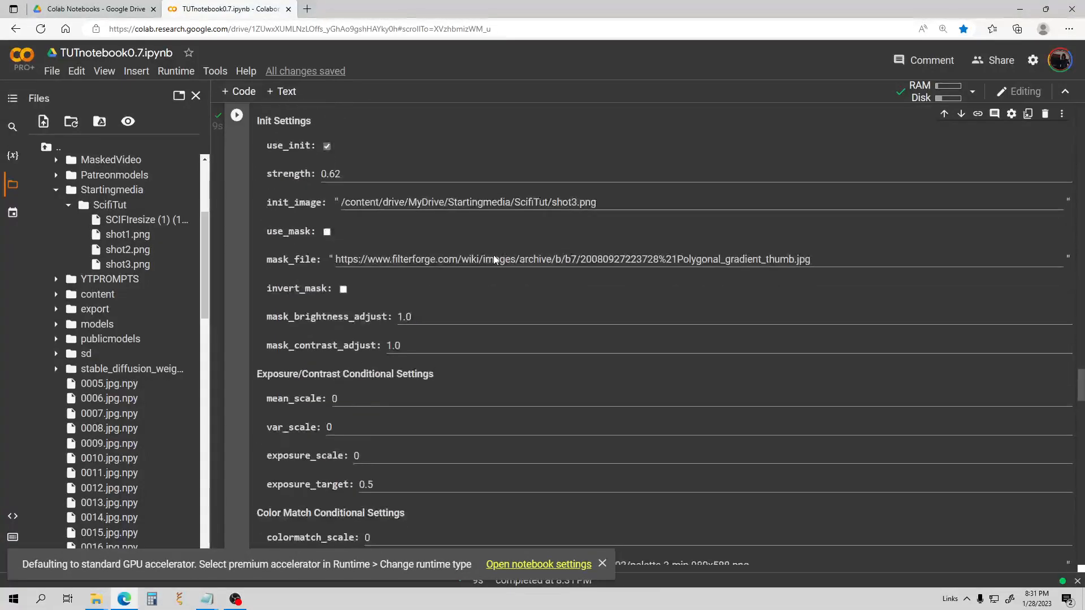
{"action": "scroll", "coordinate": [520, 275], "scroll_direction": "down", "scroll_amount": 3}
{"action": "scroll", "coordinate": [520, 276], "scroll_direction": "up", "scroll_amount": 4}
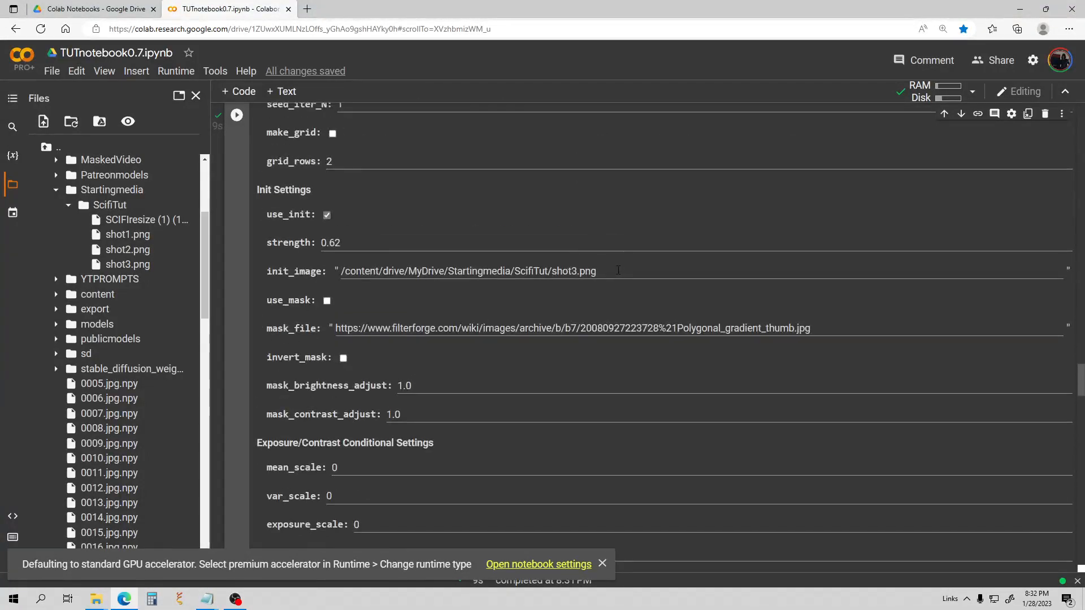
{"action": "left_click_drag", "start_coordinate": [599, 272], "coordinate": [334, 275]}
{"action": "key", "text": "ctrl+v"}
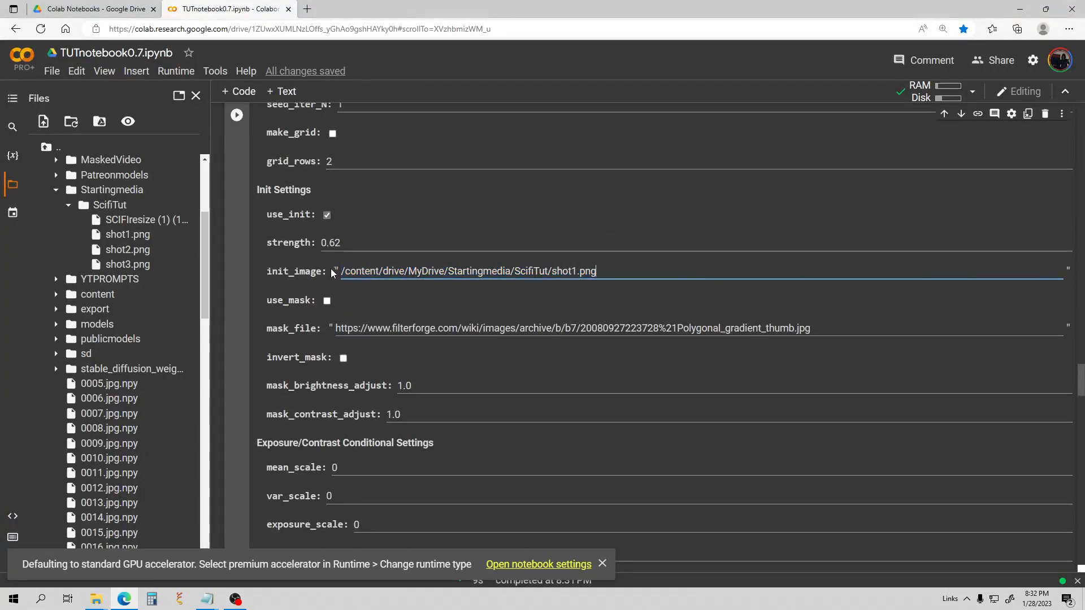
Rerun the settings cell with the cyberpunk goddess prompt on shot1.png and view the output images
{"action": "left_click", "coordinate": [238, 119]}
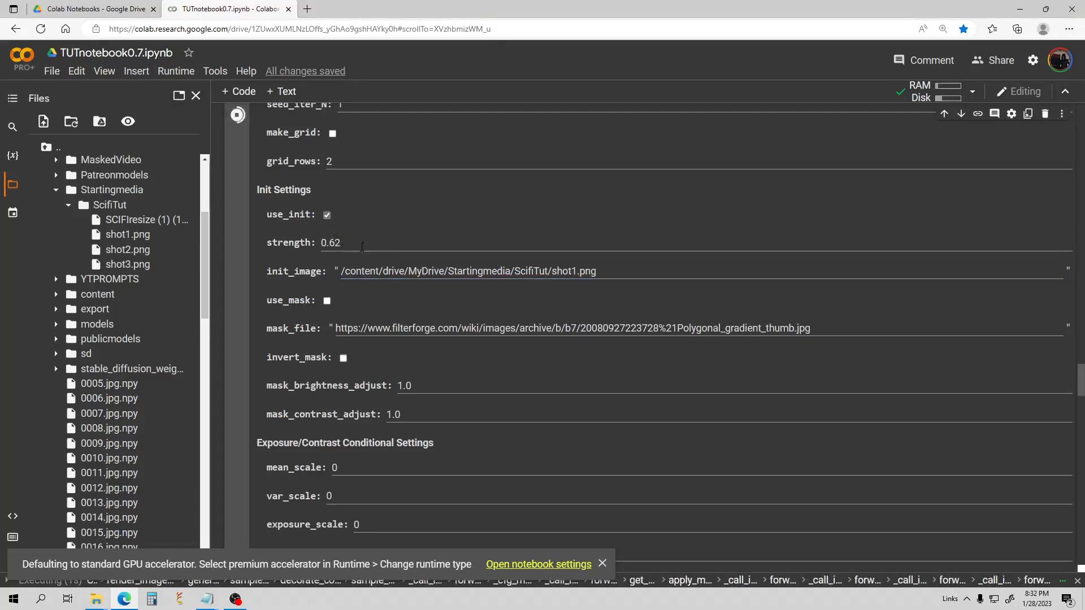
{"action": "scroll", "coordinate": [442, 255], "scroll_direction": "down", "scroll_amount": 1}
{"action": "scroll", "coordinate": [443, 255], "scroll_direction": "down", "scroll_amount": 20}
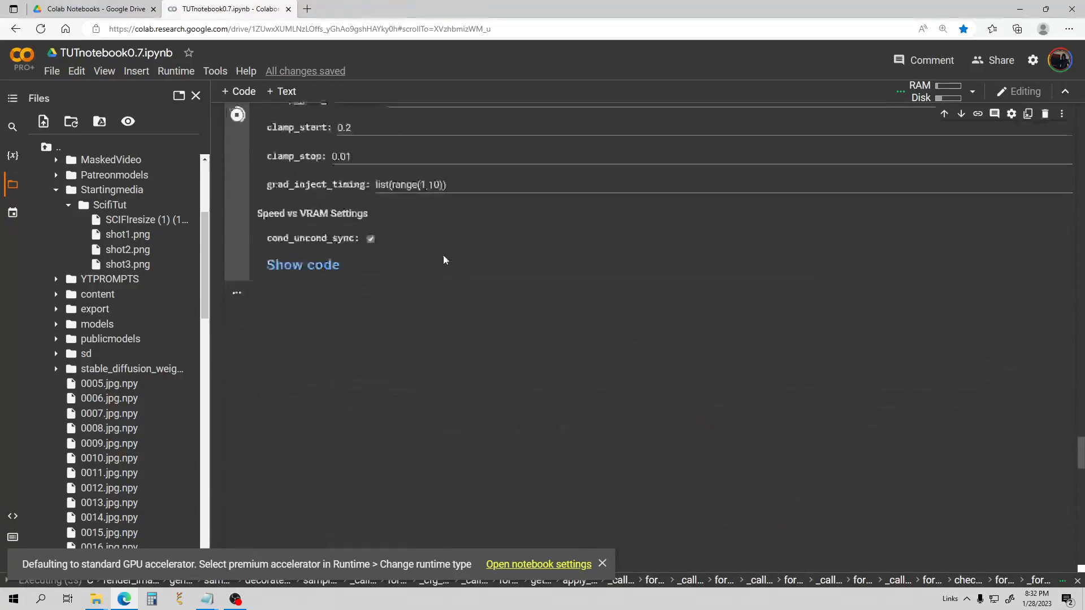
{"action": "scroll", "coordinate": [443, 255], "scroll_direction": "down", "scroll_amount": 3}
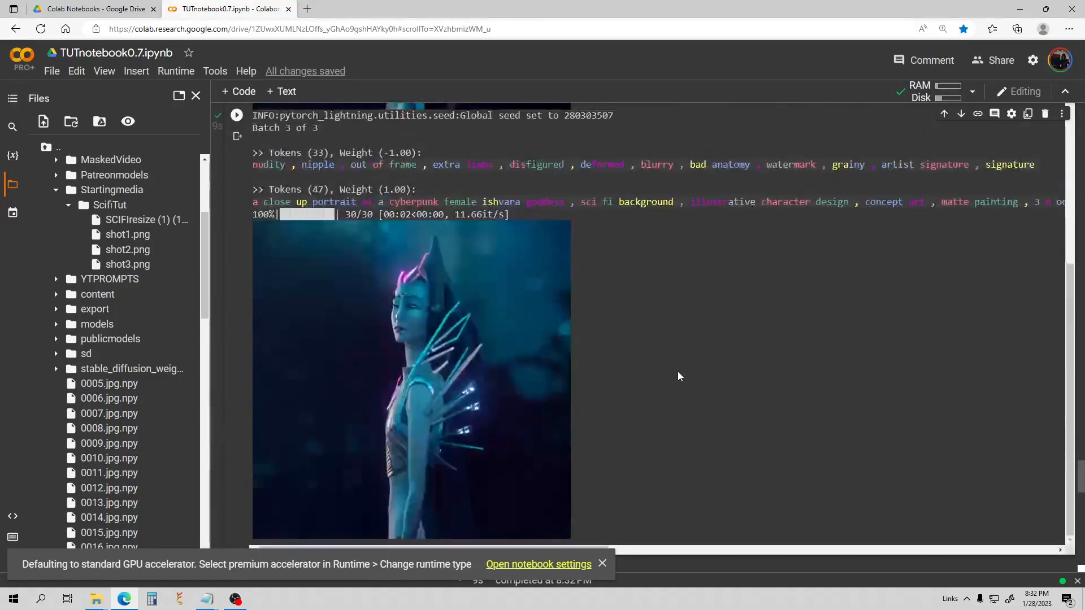
Copy the path of shot2.png in the ScifiTut folder and replace the init_image path with it
{"action": "right_click", "coordinate": [128, 261]}
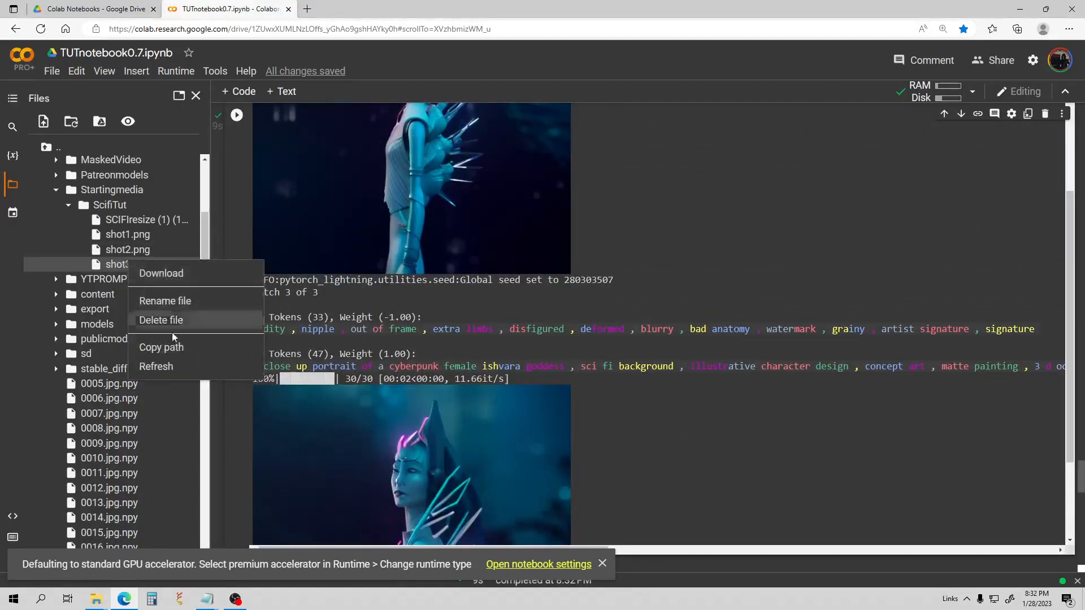
{"action": "right_click", "coordinate": [113, 251]}
{"action": "left_click", "coordinate": [143, 335]}
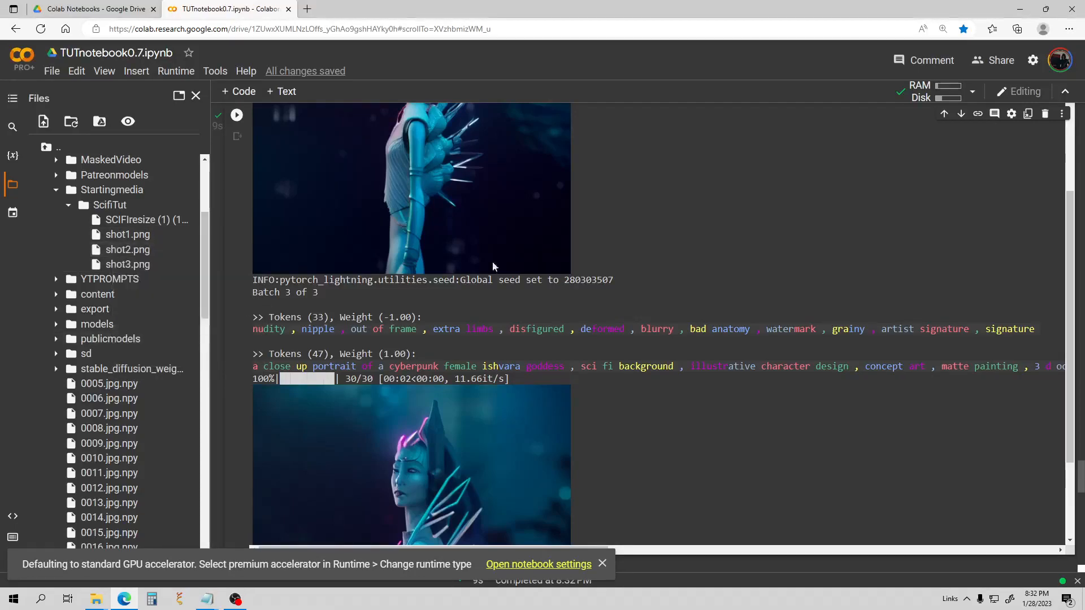
{"action": "scroll", "coordinate": [543, 237], "scroll_direction": "up", "scroll_amount": 10}
{"action": "scroll", "coordinate": [566, 238], "scroll_direction": "up", "scroll_amount": 10}
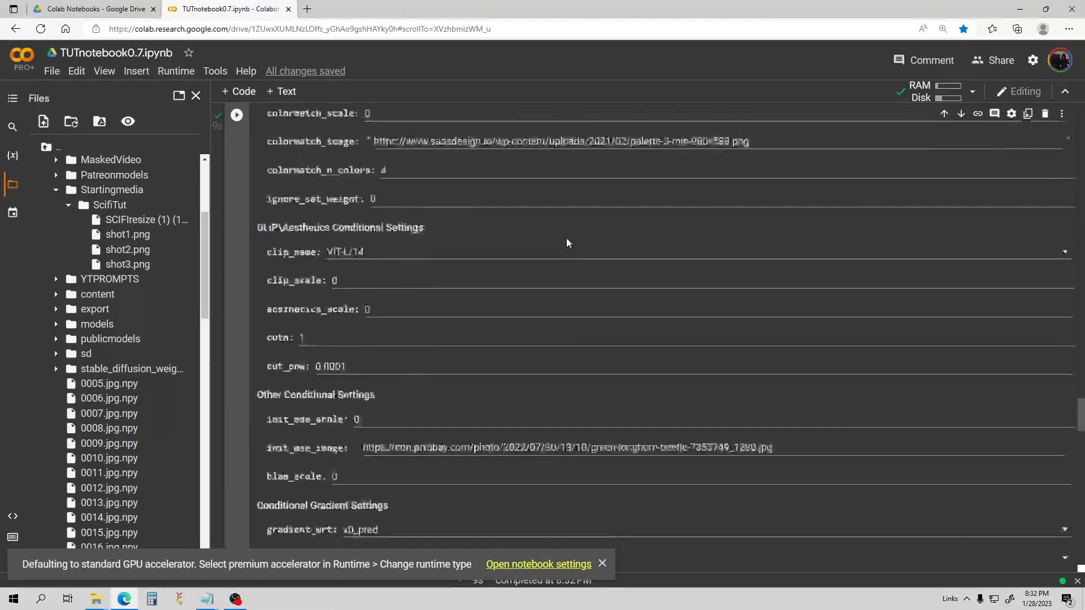
{"action": "scroll", "coordinate": [592, 248], "scroll_direction": "up", "scroll_amount": 3}
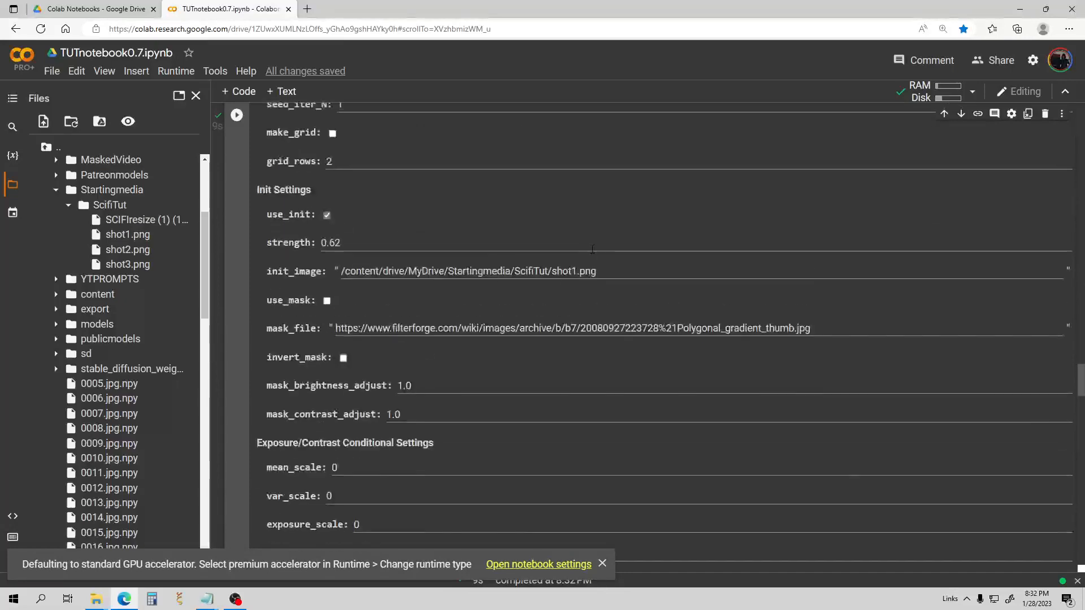
{"action": "left_click_drag", "start_coordinate": [615, 264], "coordinate": [301, 275]}
{"action": "key", "text": "ctrl+v"}
Rerun the settings cell with shot2.png as the init image
{"action": "scroll", "coordinate": [260, 140], "scroll_direction": "up", "scroll_amount": 6}
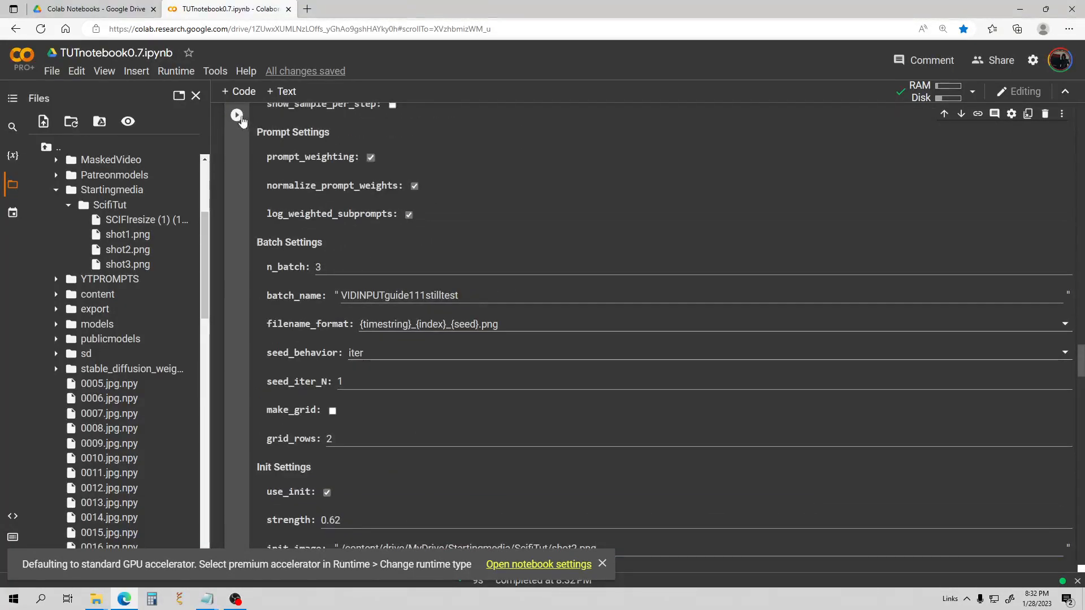
{"action": "scroll", "coordinate": [464, 294], "scroll_direction": "up", "scroll_amount": 15}
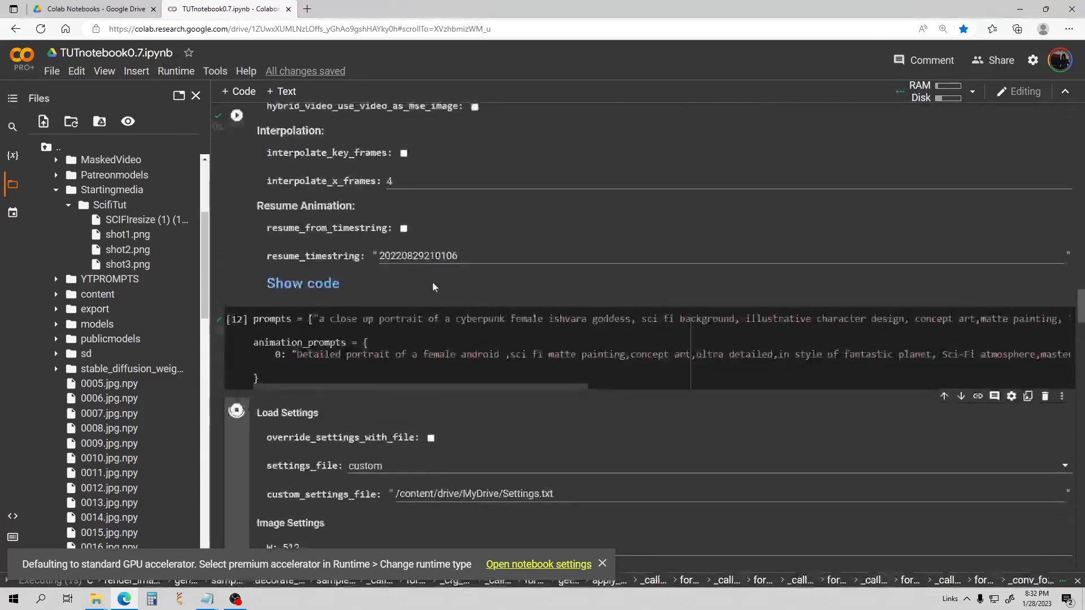
{"action": "scroll", "coordinate": [439, 268], "scroll_direction": "down", "scroll_amount": 8}
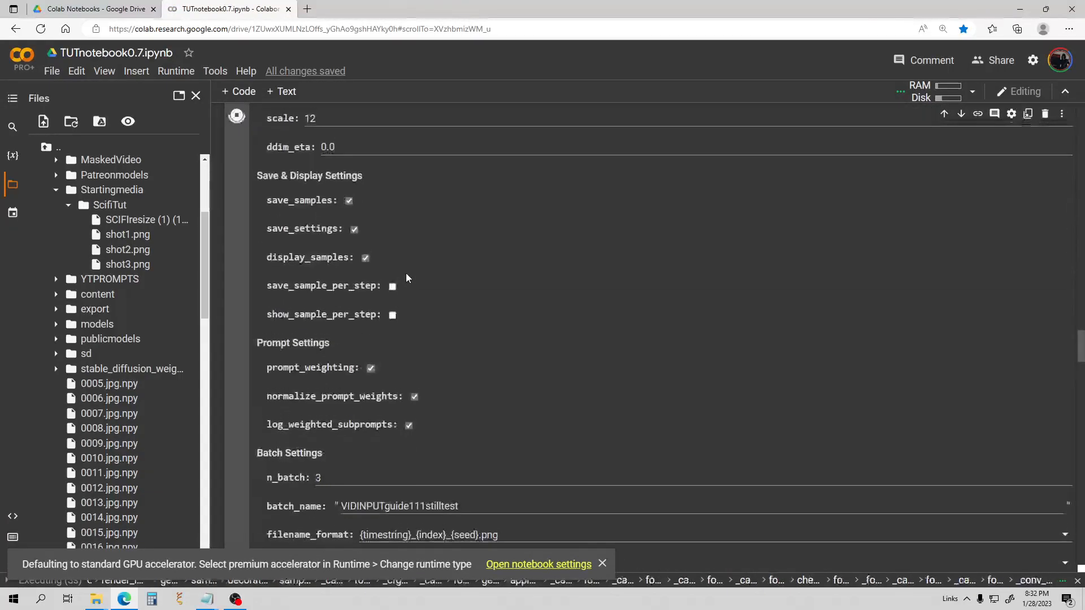
Change the sampler in the sampling settings to euler_ancestral
{"action": "scroll", "coordinate": [406, 273], "scroll_direction": "up", "scroll_amount": 4}
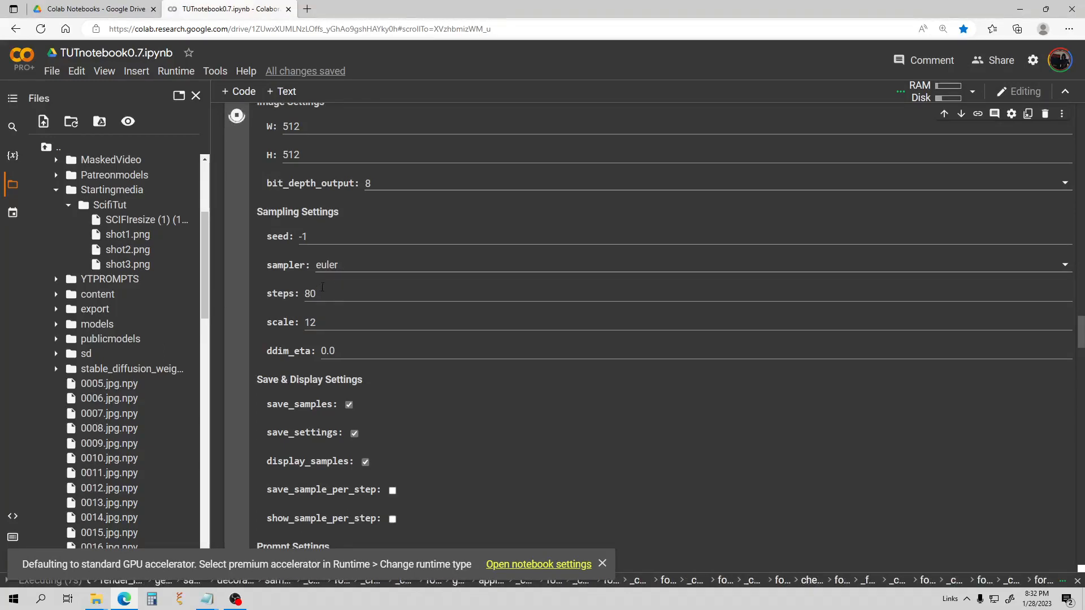
{"action": "left_click", "coordinate": [344, 263]}
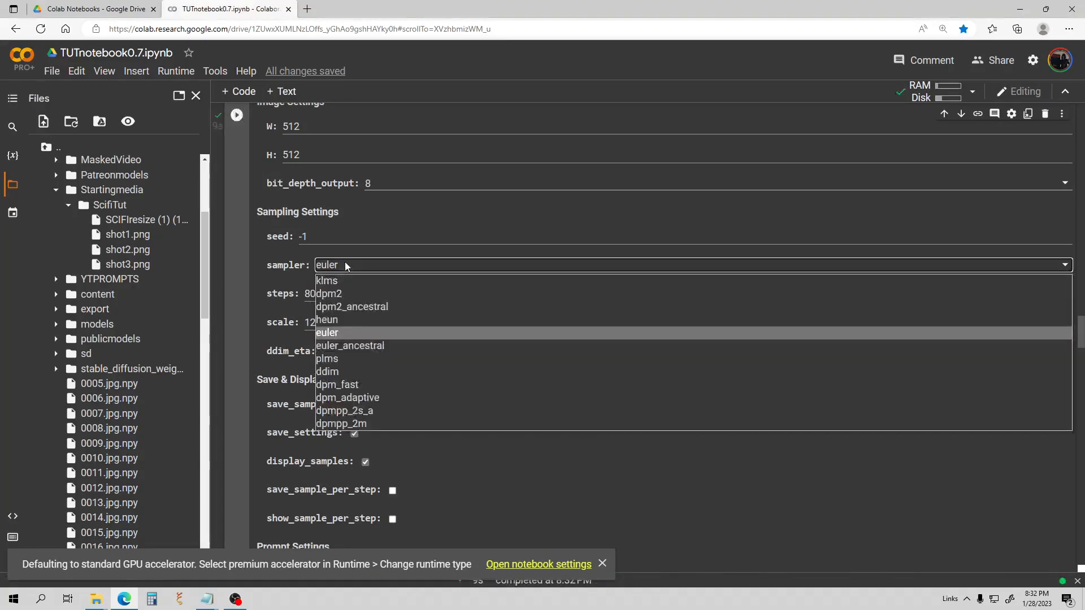
{"action": "left_click", "coordinate": [361, 346]}
Examine the three images generated from shot2.png in the cell output
{"action": "scroll", "coordinate": [357, 266], "scroll_direction": "down", "scroll_amount": 20}
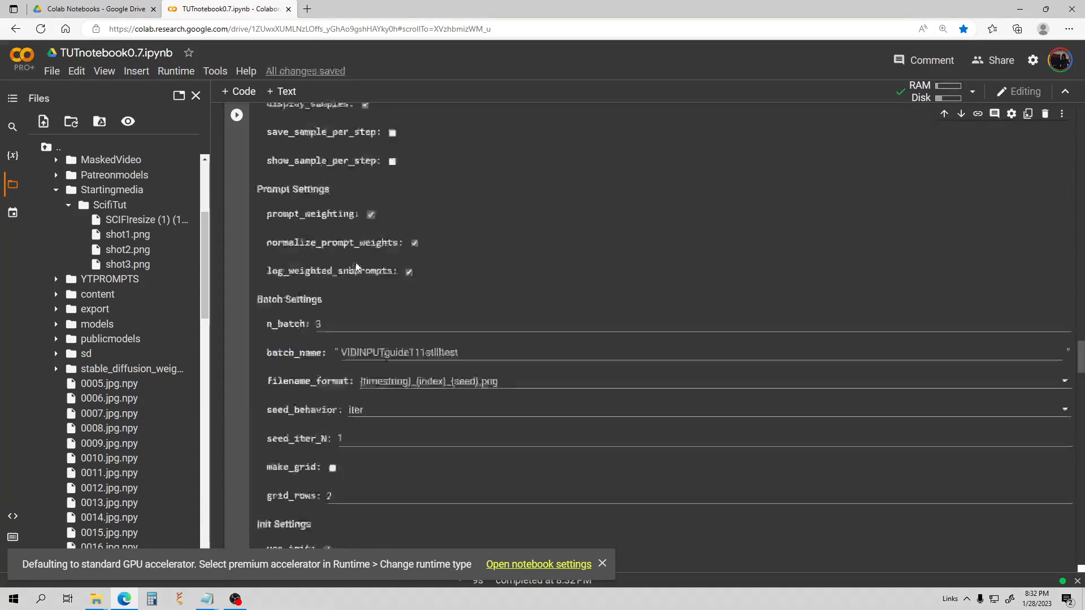
{"action": "scroll", "coordinate": [385, 265], "scroll_direction": "down", "scroll_amount": 5}
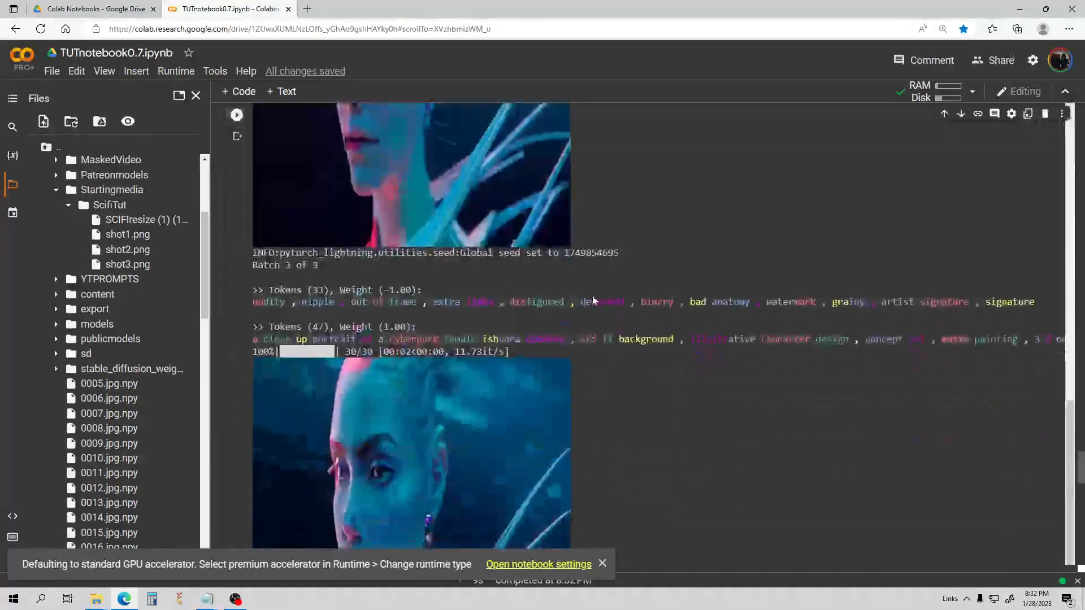
{"action": "scroll", "coordinate": [619, 311], "scroll_direction": "up", "scroll_amount": 2}
{"action": "scroll", "coordinate": [629, 215], "scroll_direction": "down", "scroll_amount": 2}
{"action": "scroll", "coordinate": [631, 220], "scroll_direction": "up", "scroll_amount": 5}
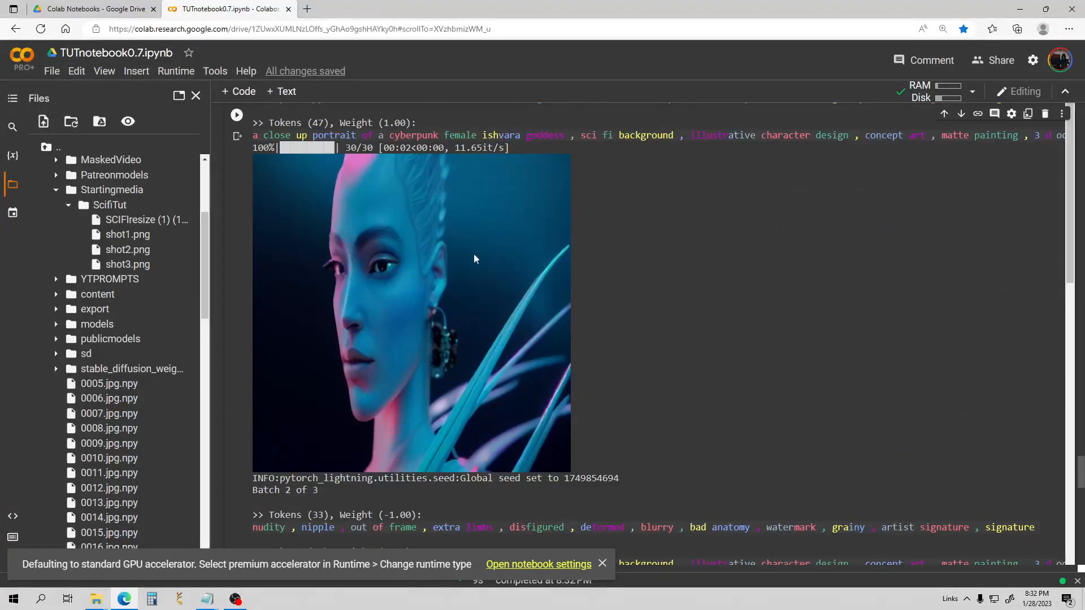
{"action": "scroll", "coordinate": [475, 271], "scroll_direction": "down", "scroll_amount": 8}
{"action": "scroll", "coordinate": [508, 327], "scroll_direction": "down", "scroll_amount": 4}
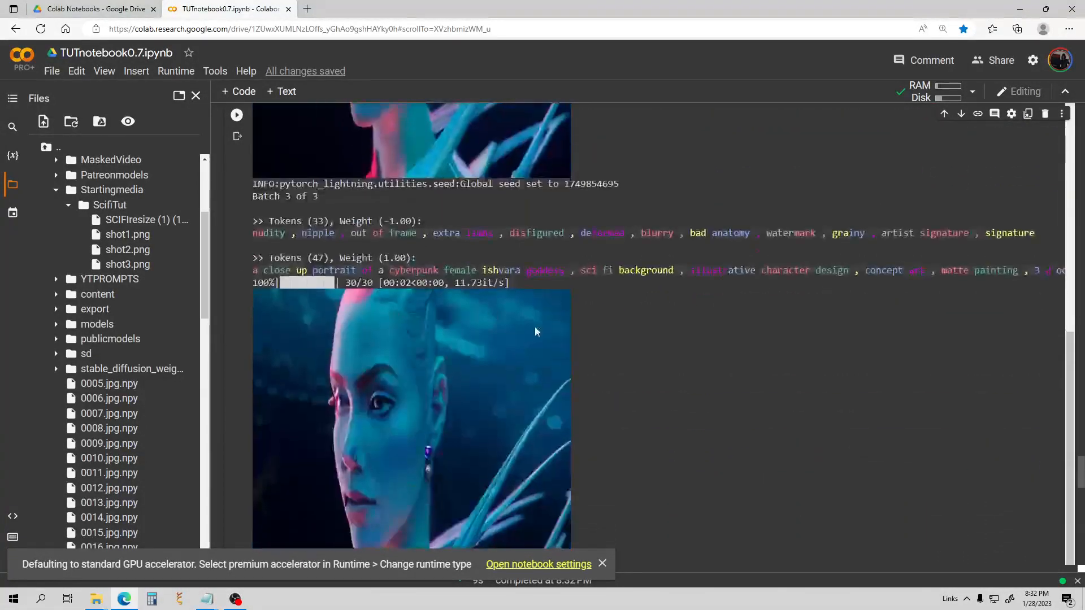
{"action": "scroll", "coordinate": [540, 348], "scroll_direction": "down", "scroll_amount": 3}
{"action": "scroll", "coordinate": [547, 351], "scroll_direction": "up", "scroll_amount": 7}
Rerun the settings cell with the euler_ancestral sampler on shot2.png and view the three generated images
{"action": "scroll", "coordinate": [602, 337], "scroll_direction": "up", "scroll_amount": 15}
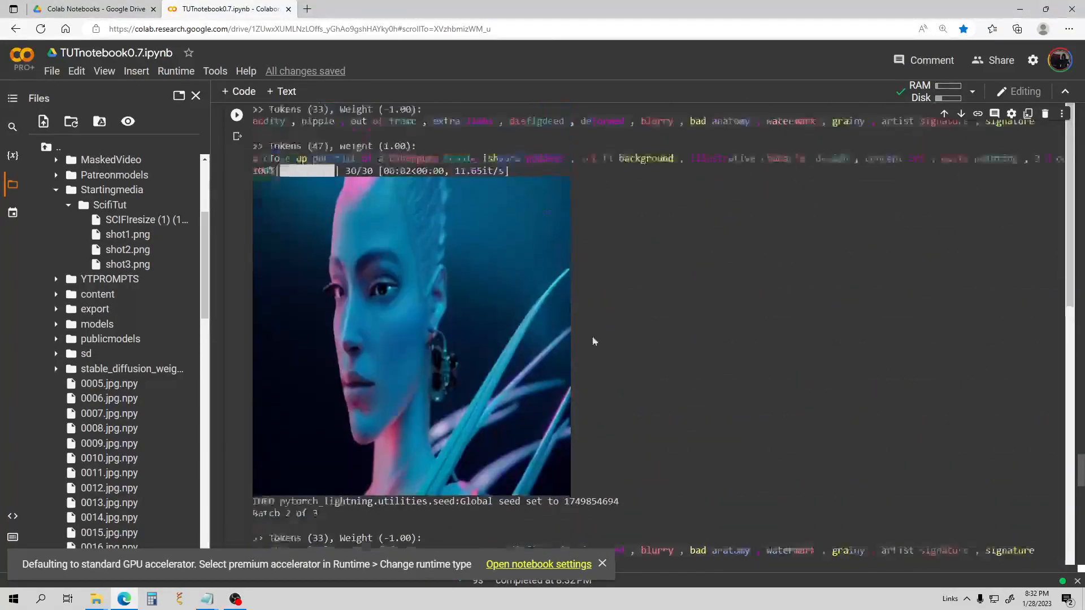
{"action": "scroll", "coordinate": [556, 337], "scroll_direction": "up", "scroll_amount": 15}
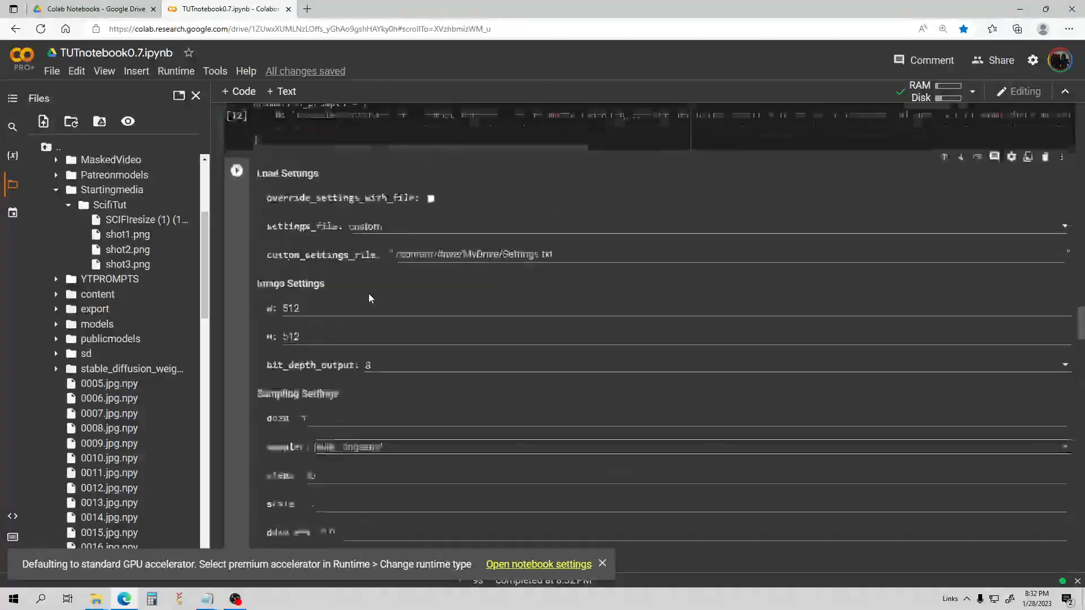
{"action": "left_click", "coordinate": [236, 339]}
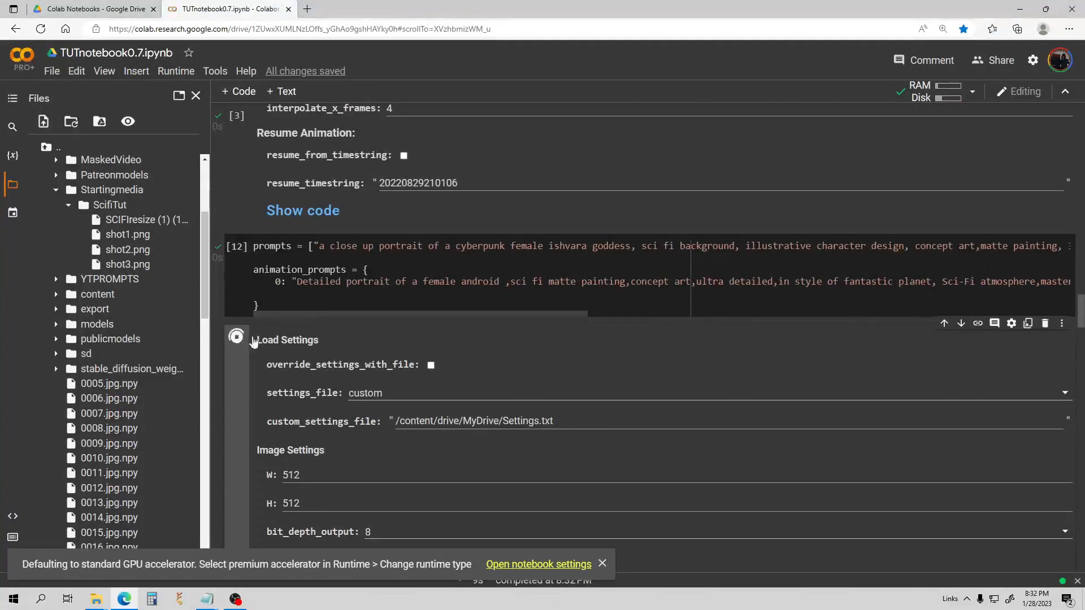
{"action": "scroll", "coordinate": [456, 374], "scroll_direction": "down", "scroll_amount": 15}
{"action": "scroll", "coordinate": [456, 364], "scroll_direction": "down", "scroll_amount": 20}
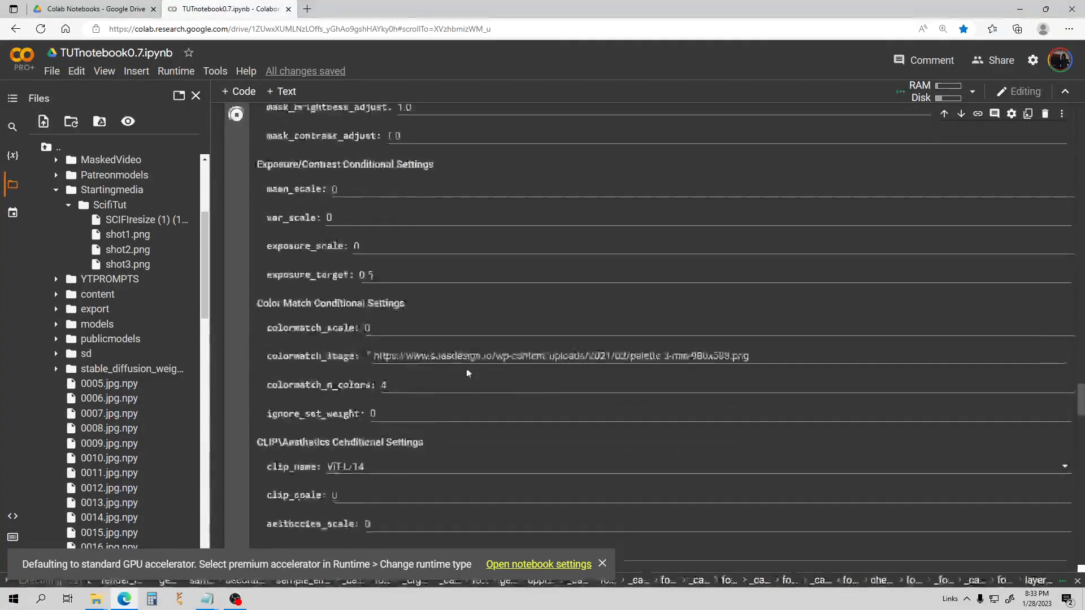
{"action": "scroll", "coordinate": [462, 360], "scroll_direction": "down", "scroll_amount": 6}
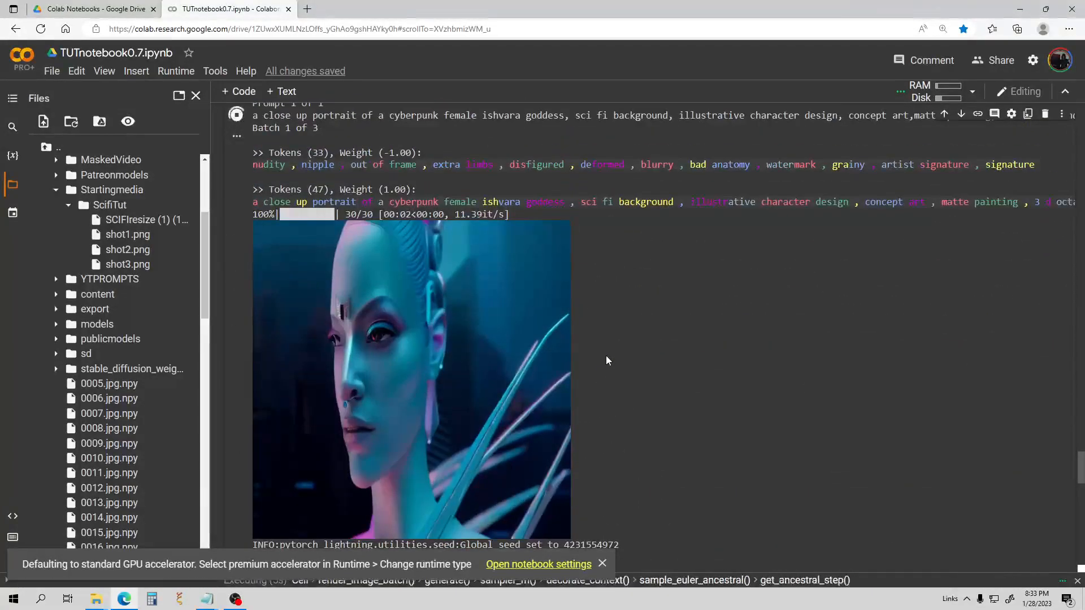
{"action": "scroll", "coordinate": [605, 360], "scroll_direction": "down", "scroll_amount": 7}
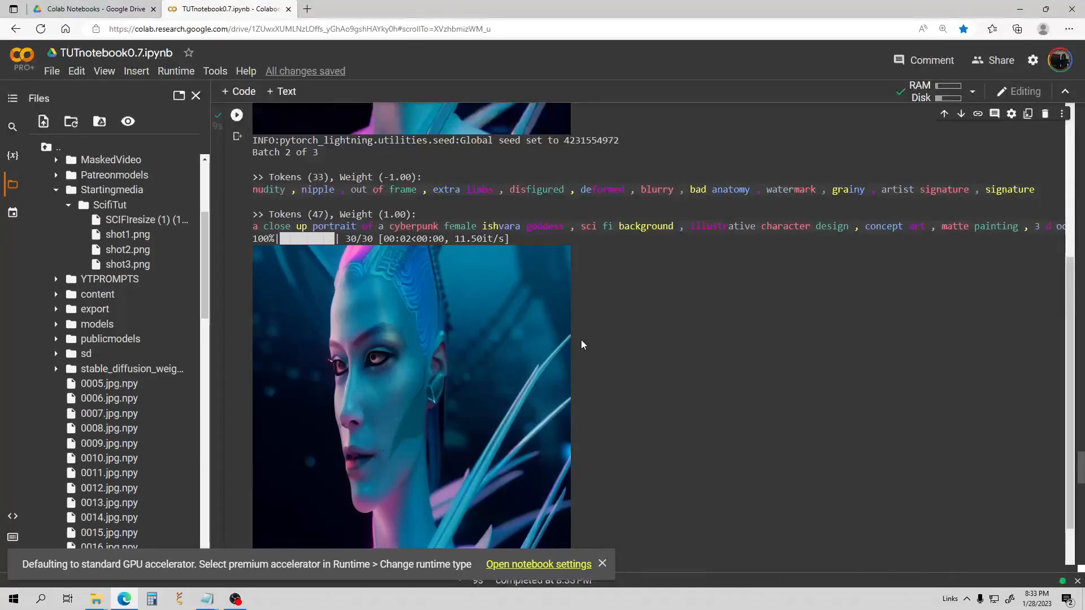
{"action": "scroll", "coordinate": [583, 340], "scroll_direction": "down", "scroll_amount": 3}
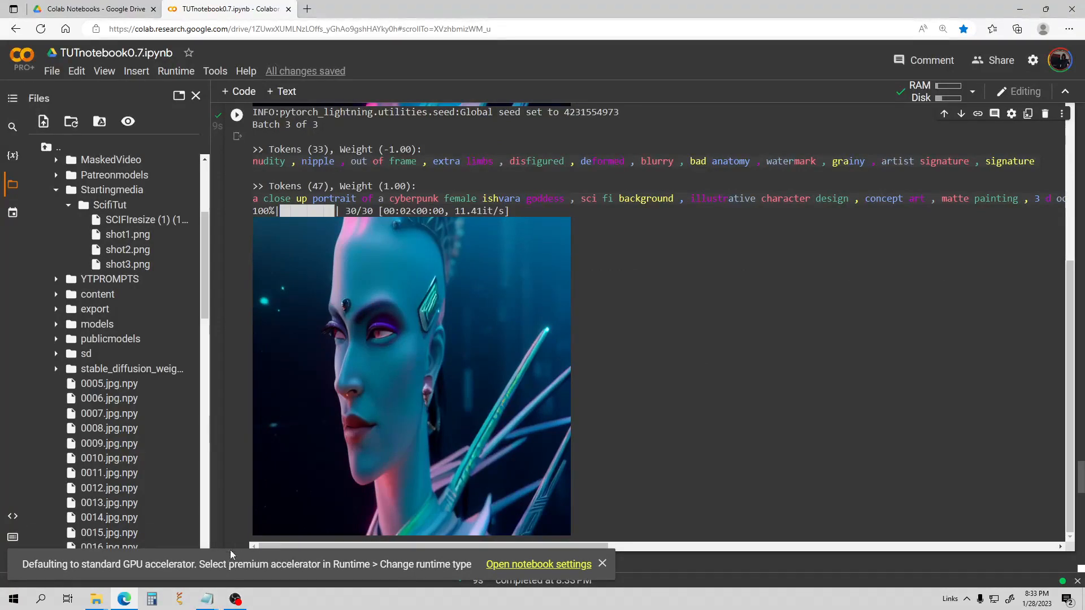
Replace the positive still-image prompt with "a photograph of a female android in style of Angus McKie and Simon Bisley...", keeping the negative prompt, and rerun the prompts cell
{"action": "scroll", "coordinate": [511, 367], "scroll_direction": "up", "scroll_amount": 15}
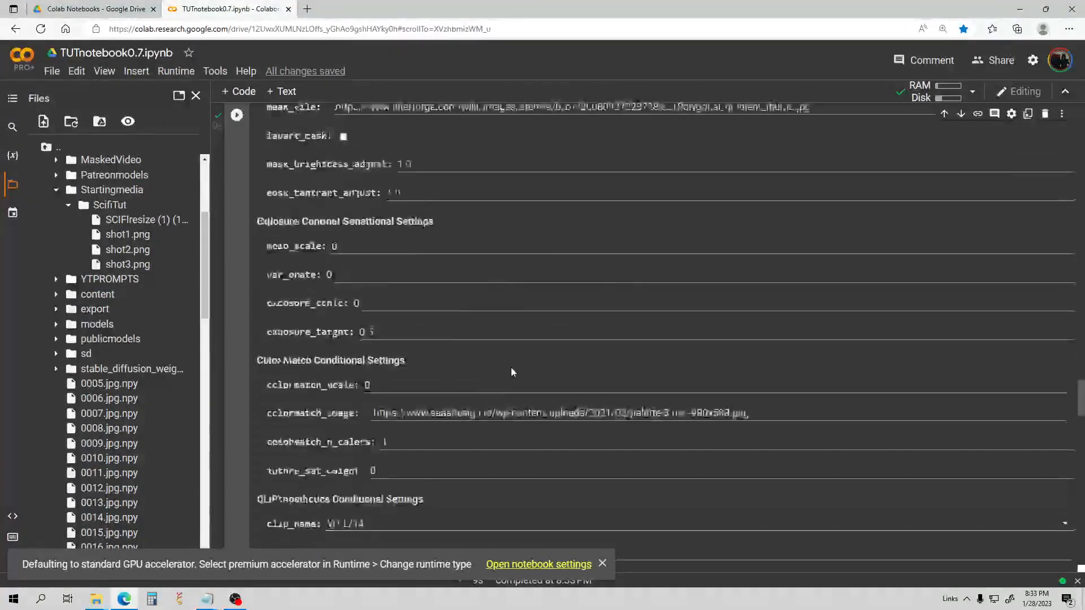
{"action": "scroll", "coordinate": [547, 375], "scroll_direction": "up", "scroll_amount": 10}
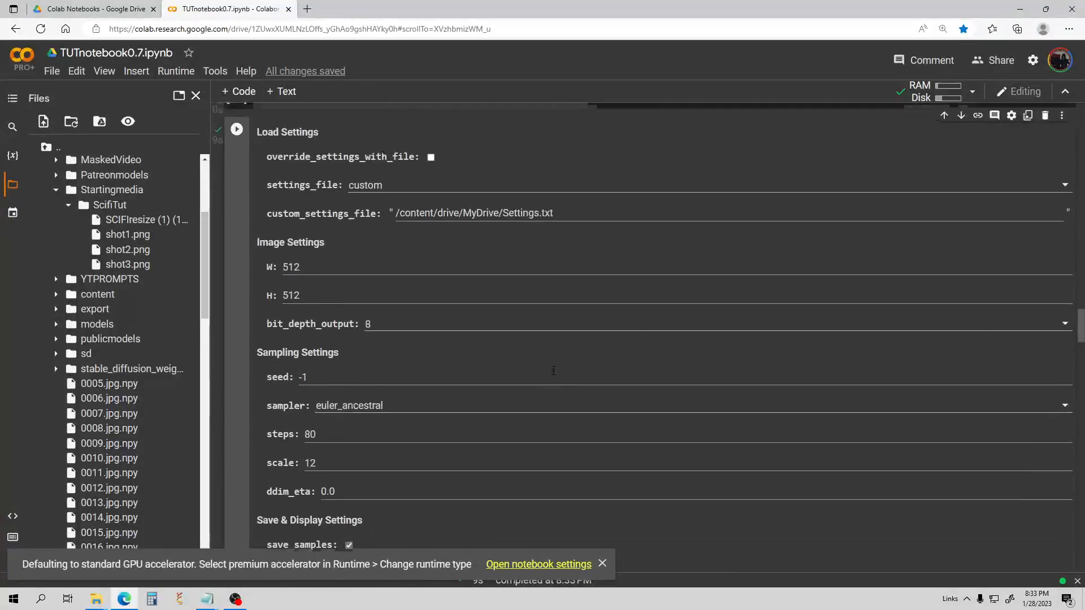
{"action": "left_click_drag", "start_coordinate": [547, 382], "coordinate": [846, 381]}
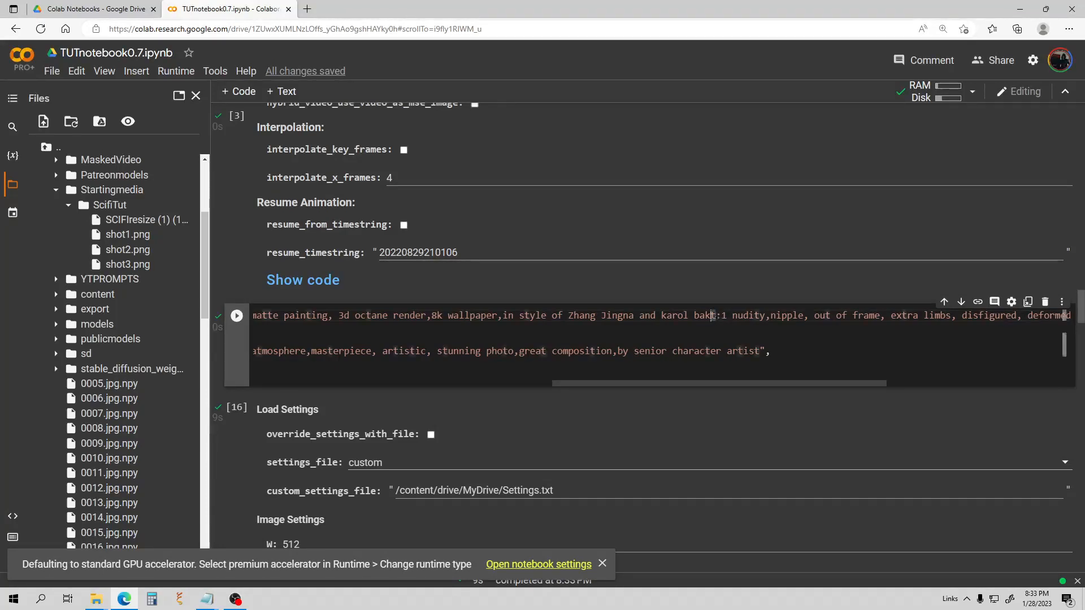
{"action": "left_click", "coordinate": [332, 325]}
{"action": "left_click_drag", "start_coordinate": [332, 325], "coordinate": [322, 319]}
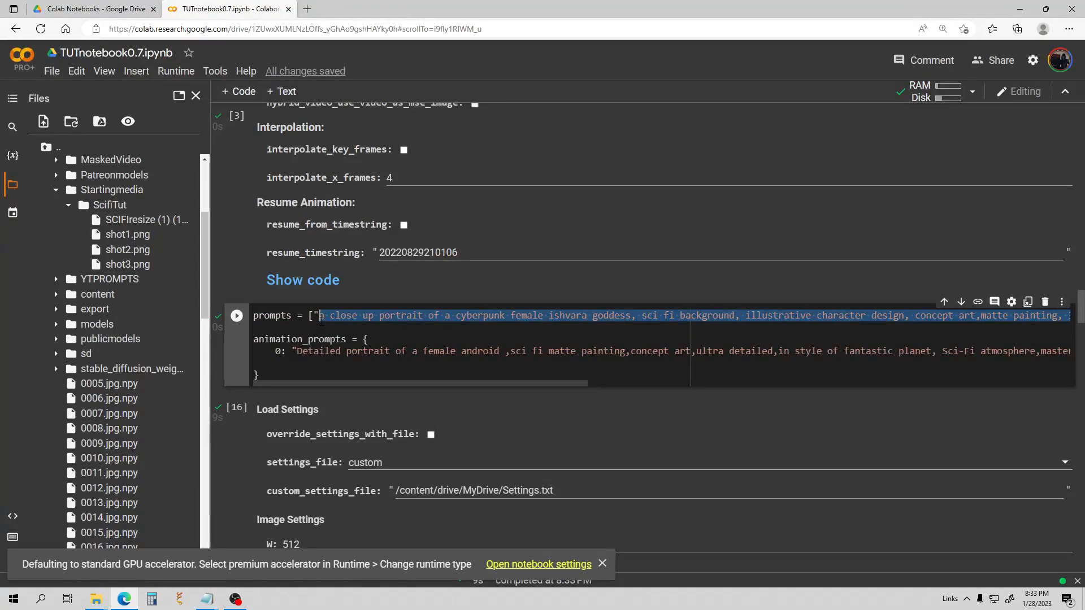
{"action": "key", "text": "ctrl+v"}
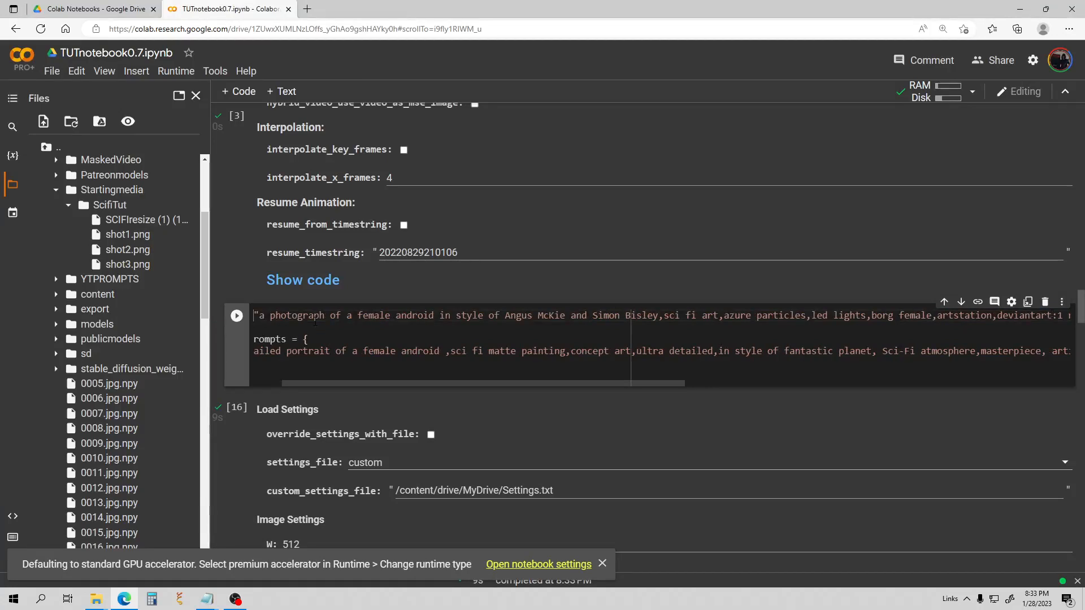
{"action": "left_click_drag", "start_coordinate": [341, 384], "coordinate": [313, 384]}
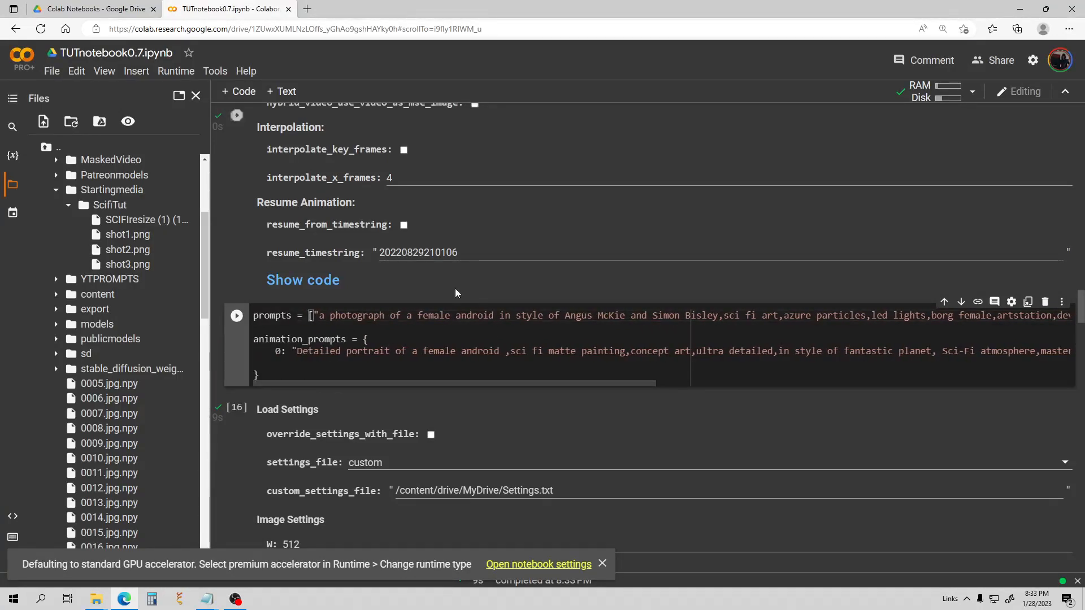
{"action": "scroll", "coordinate": [273, 305], "scroll_direction": "down", "scroll_amount": 3}
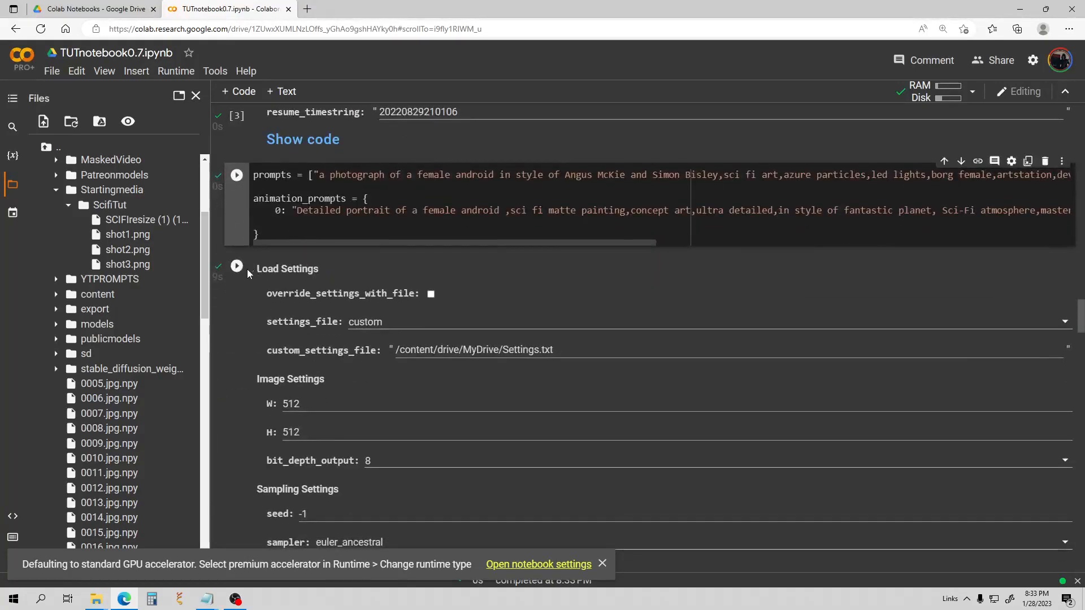
Rerun the settings cell with the female android photograph prompt on shot2.png and view the generated images
{"action": "scroll", "coordinate": [251, 269], "scroll_direction": "down", "scroll_amount": 2}
{"action": "left_click", "coordinate": [236, 130]}
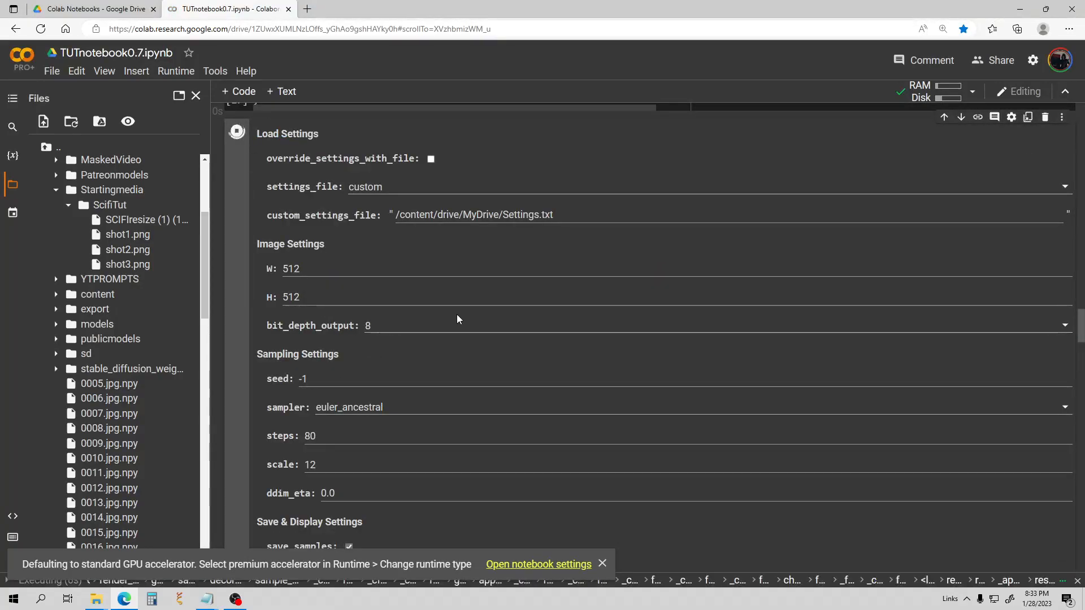
{"action": "scroll", "coordinate": [456, 314], "scroll_direction": "down", "scroll_amount": 5}
{"action": "scroll", "coordinate": [456, 320], "scroll_direction": "down", "scroll_amount": 20}
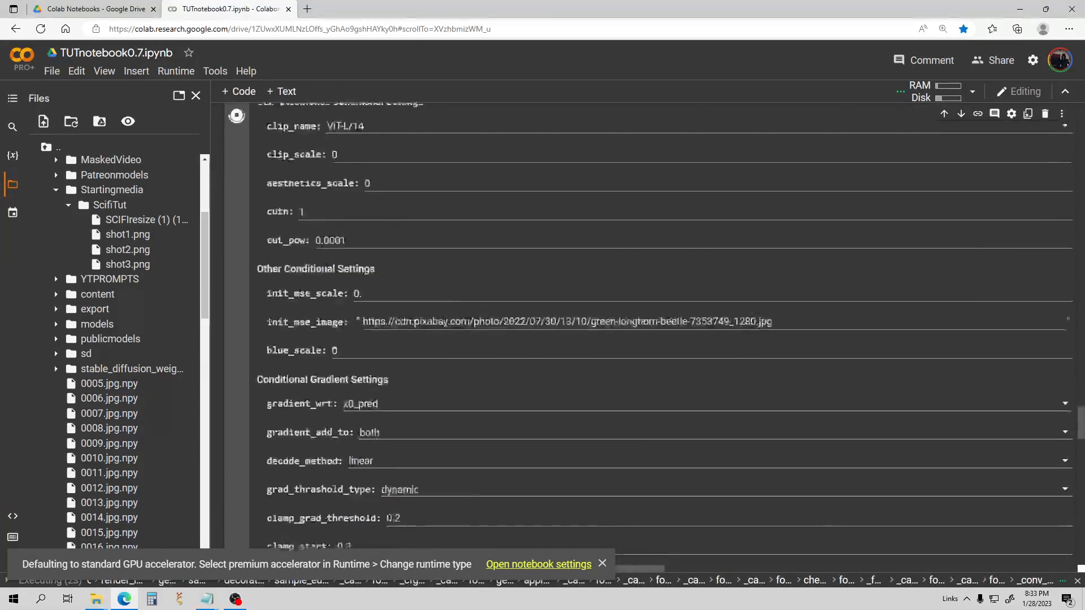
{"action": "scroll", "coordinate": [442, 313], "scroll_direction": "down", "scroll_amount": 8}
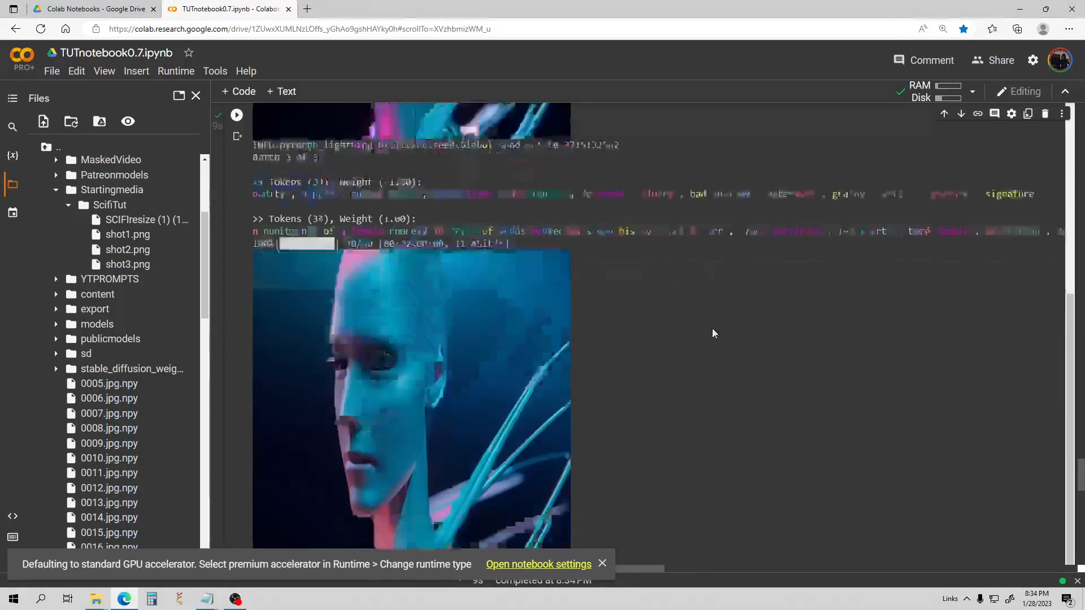
{"action": "scroll", "coordinate": [701, 321], "scroll_direction": "up", "scroll_amount": 10}
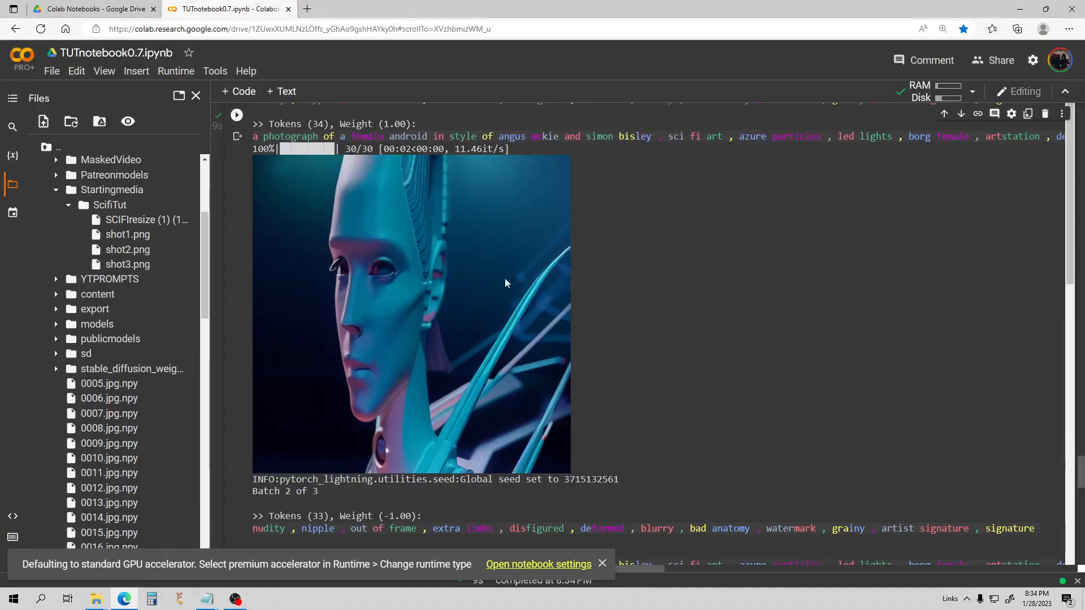
Close the file browser and set animation_mode to Video Input in the animation settings
{"action": "scroll", "coordinate": [642, 300], "scroll_direction": "up", "scroll_amount": 15}
{"action": "scroll", "coordinate": [642, 317], "scroll_direction": "up", "scroll_amount": 20}
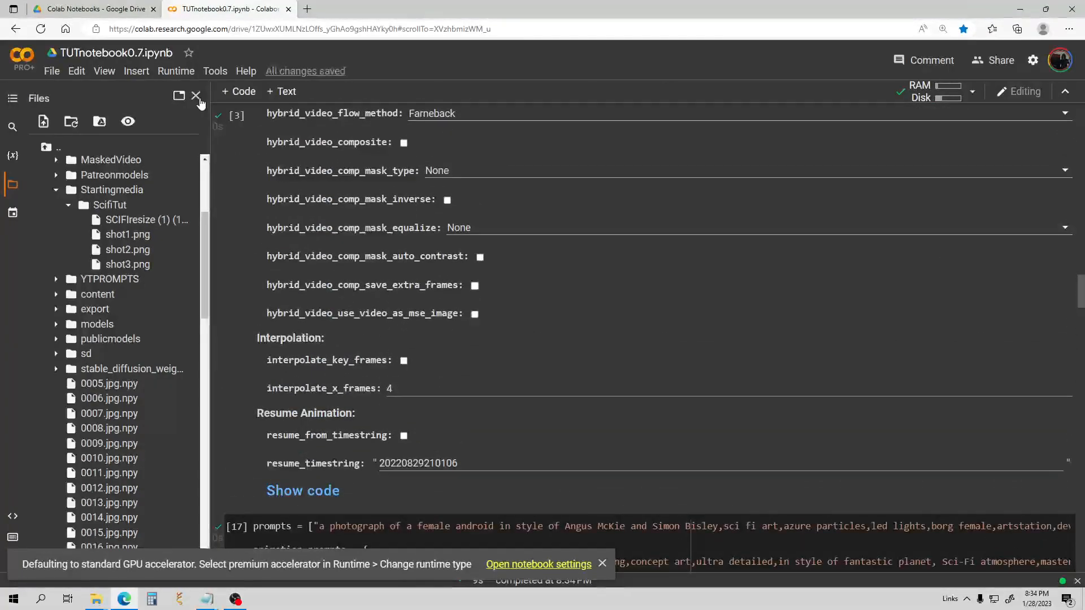
{"action": "left_click", "coordinate": [195, 95]}
{"action": "scroll", "coordinate": [327, 273], "scroll_direction": "up", "scroll_amount": 10}
{"action": "scroll", "coordinate": [327, 272], "scroll_direction": "up", "scroll_amount": 15}
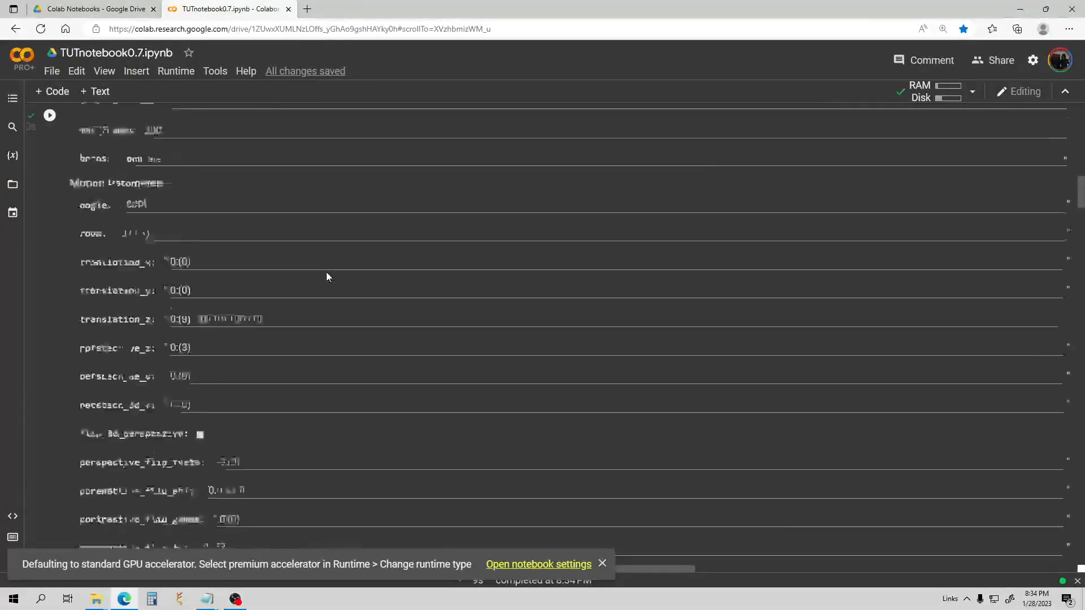
{"action": "left_click", "coordinate": [214, 319]}
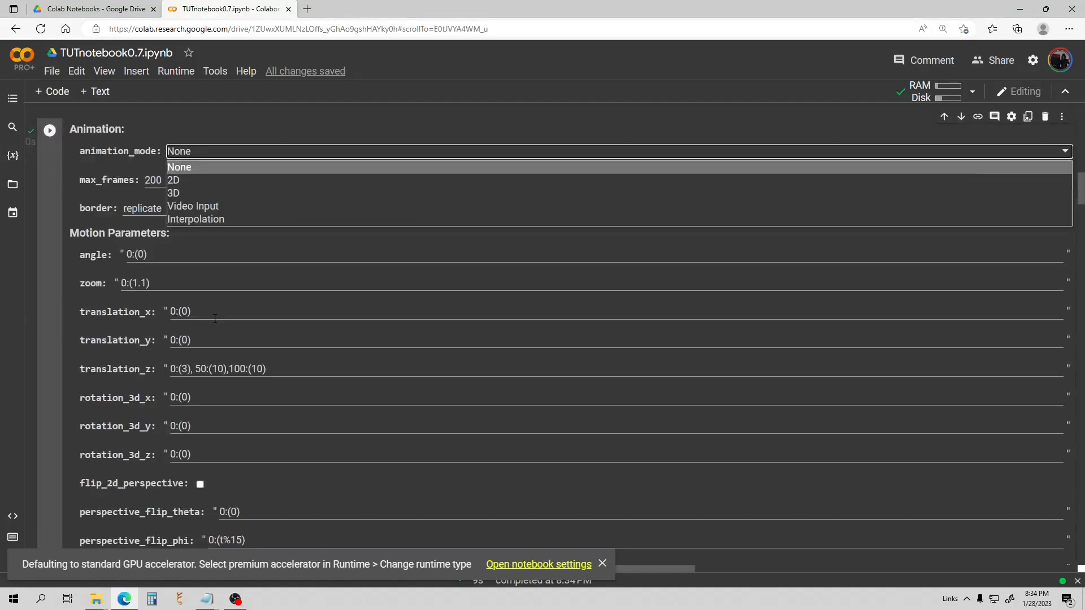
{"action": "left_click", "coordinate": [193, 207]}
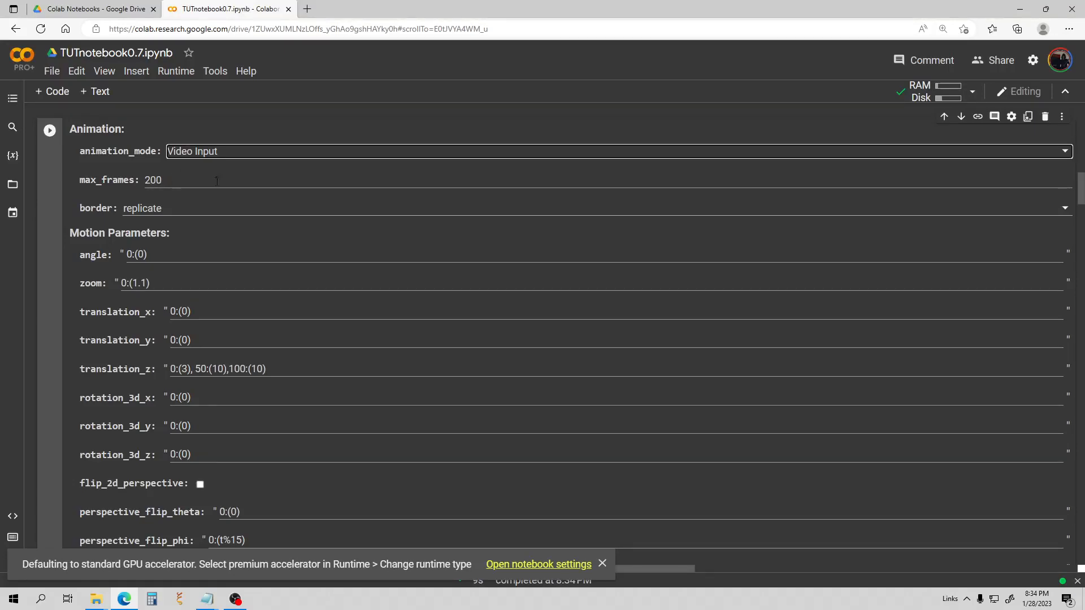
Set color_coherence to Video Input and diffusion_cadence to 1 in the Coherence settings
{"action": "scroll", "coordinate": [204, 189], "scroll_direction": "down", "scroll_amount": 5}
{"action": "scroll", "coordinate": [208, 188], "scroll_direction": "down", "scroll_amount": 1}
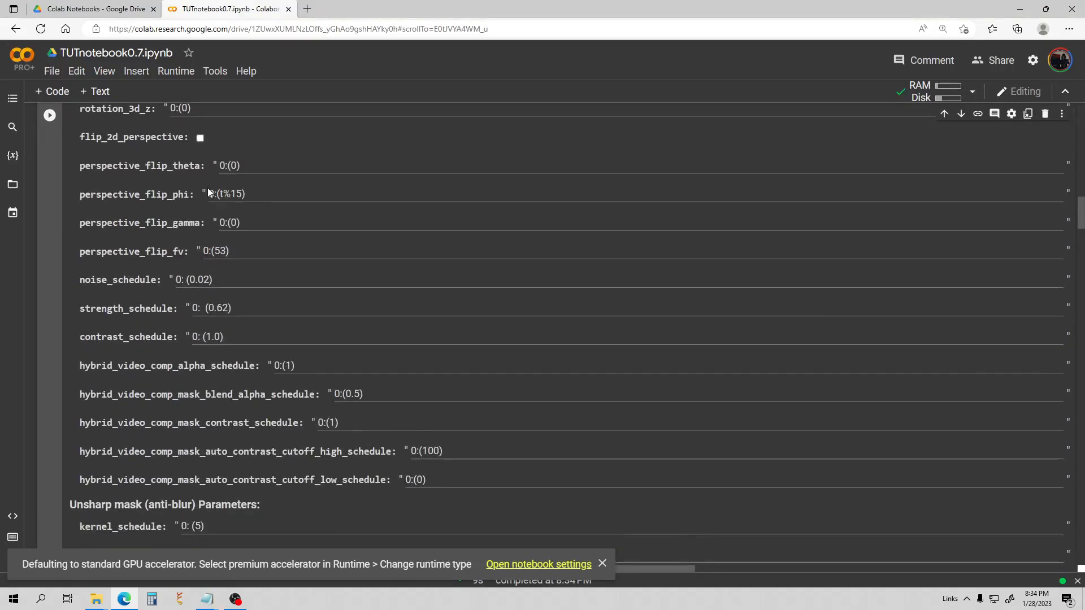
{"action": "scroll", "coordinate": [268, 210], "scroll_direction": "up", "scroll_amount": 5}
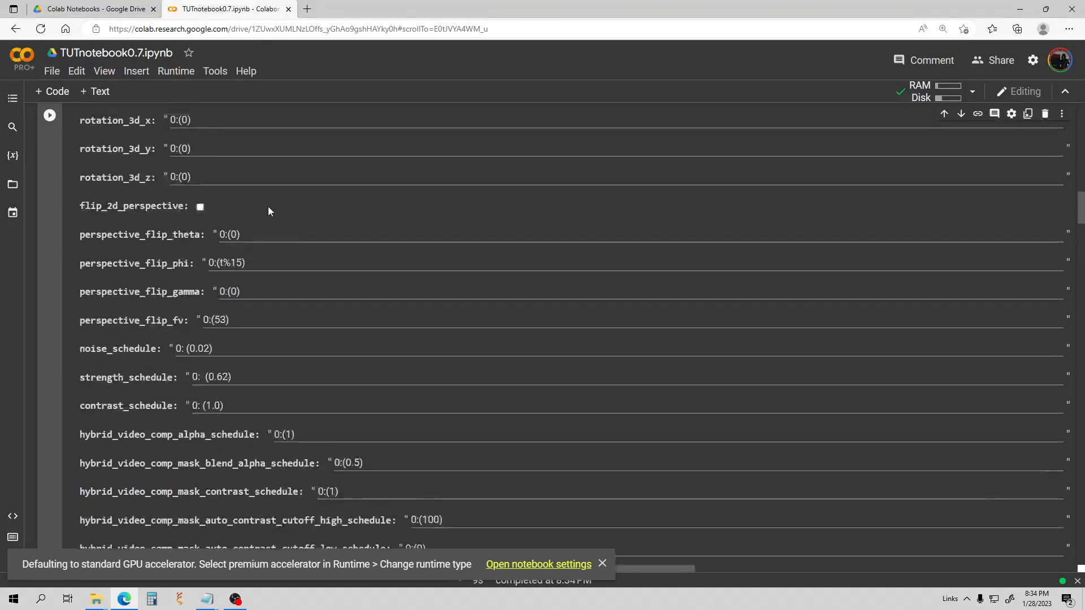
{"action": "scroll", "coordinate": [207, 198], "scroll_direction": "up", "scroll_amount": 1}
{"action": "scroll", "coordinate": [206, 273], "scroll_direction": "down", "scroll_amount": 2}
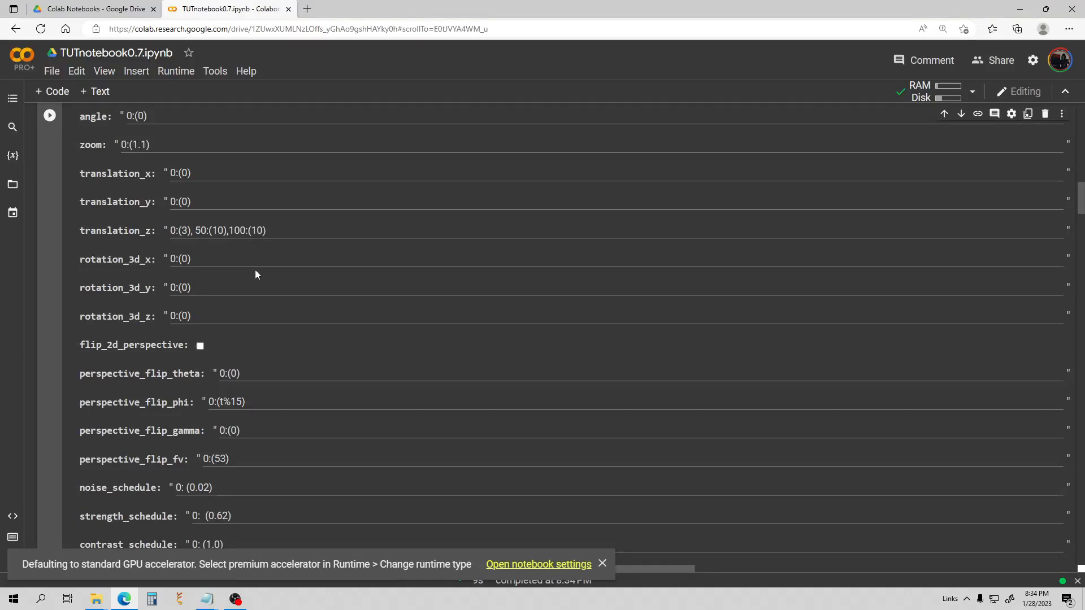
{"action": "scroll", "coordinate": [255, 275], "scroll_direction": "down", "scroll_amount": 2}
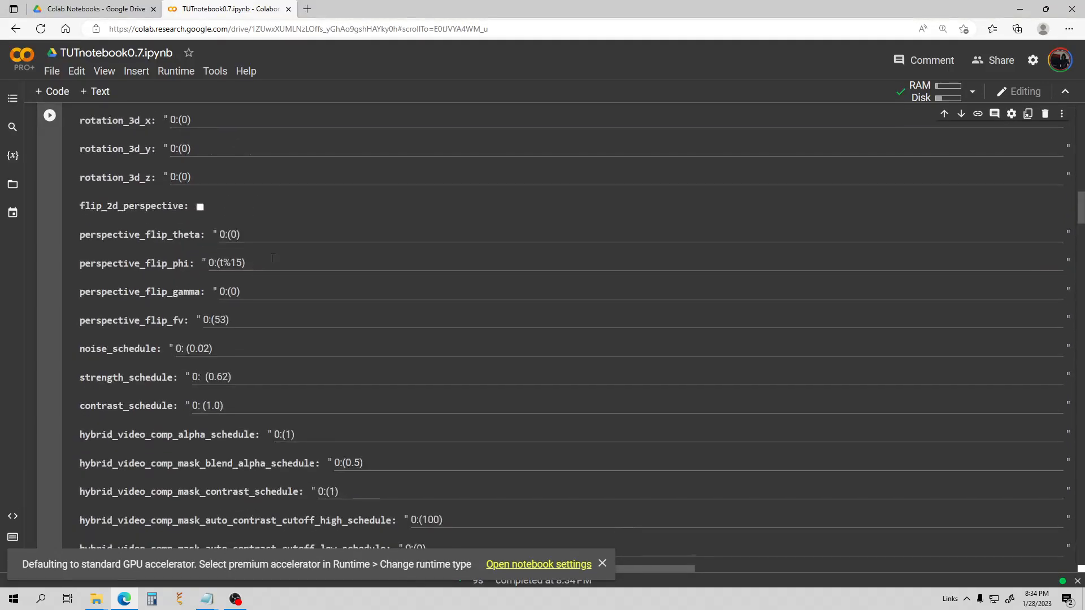
{"action": "scroll", "coordinate": [249, 262], "scroll_direction": "down", "scroll_amount": 3}
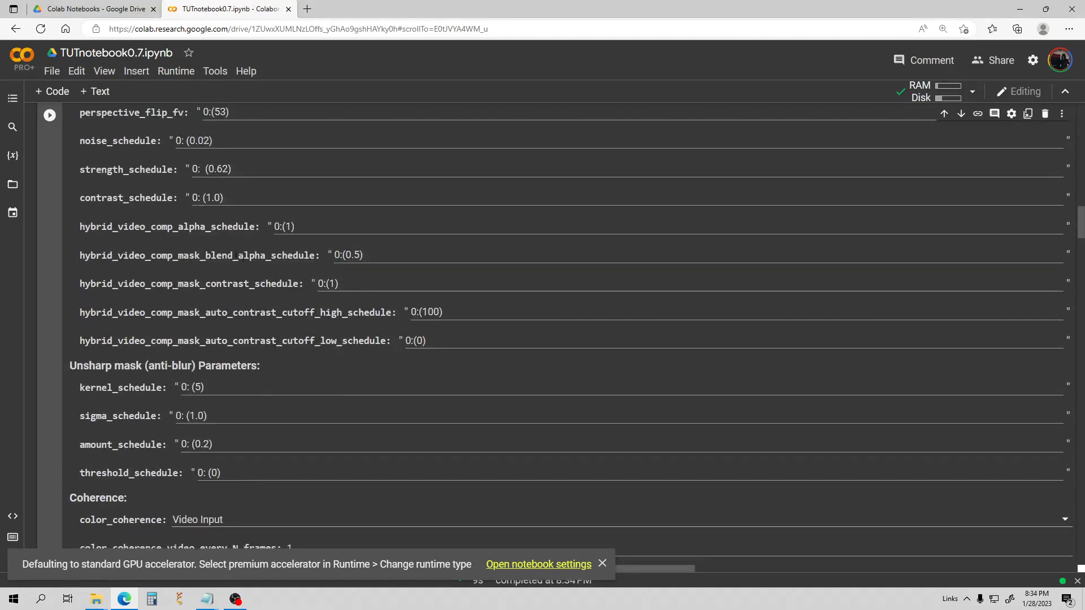
{"action": "scroll", "coordinate": [242, 257], "scroll_direction": "down", "scroll_amount": 4}
{"action": "left_click", "coordinate": [220, 245]}
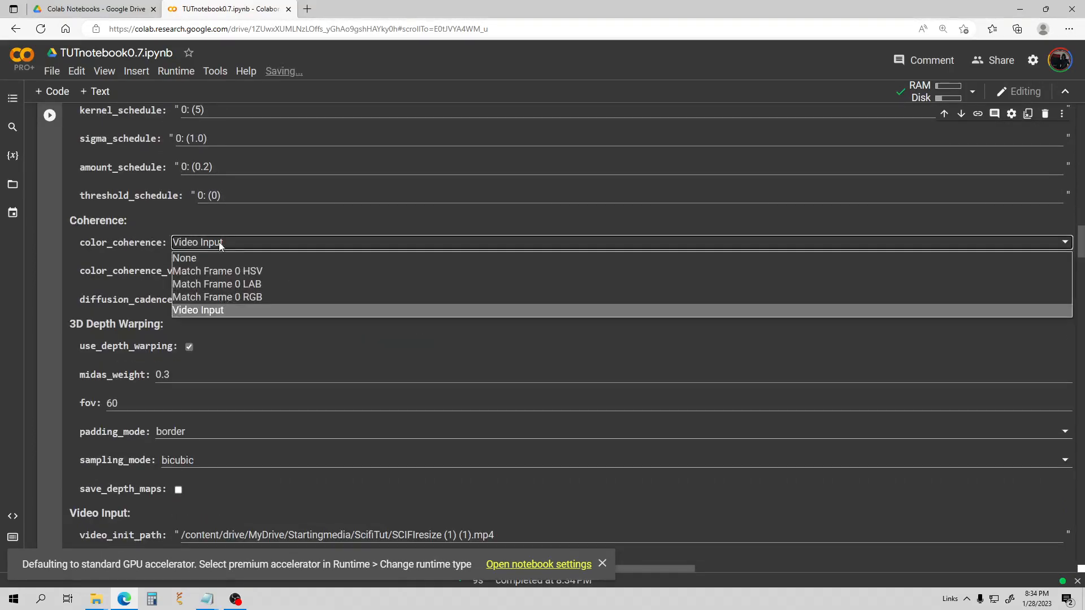
{"action": "left_click", "coordinate": [211, 312]}
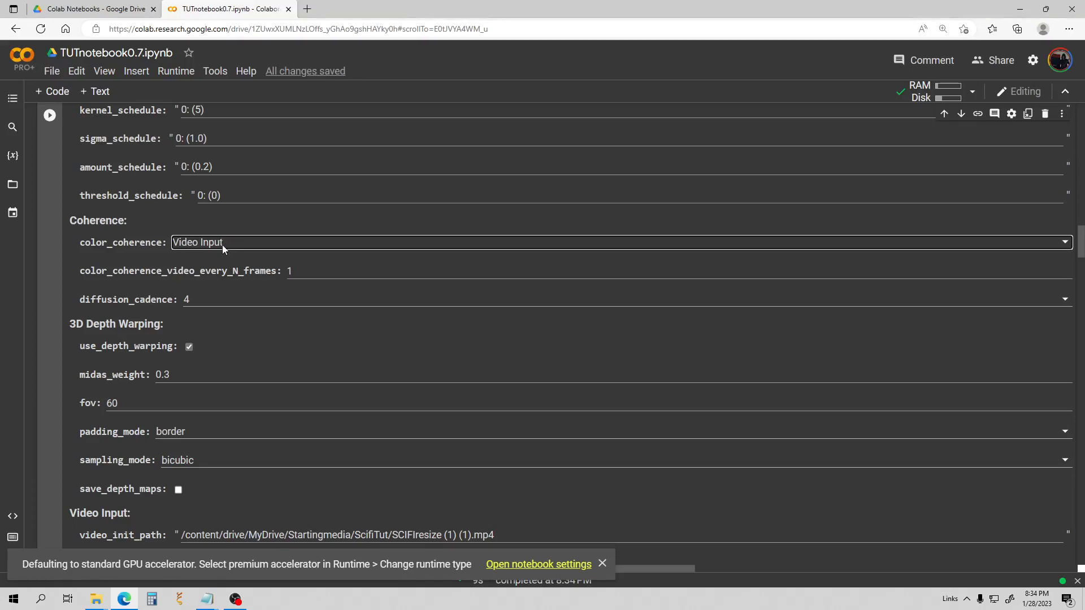
{"action": "left_click", "coordinate": [212, 300]}
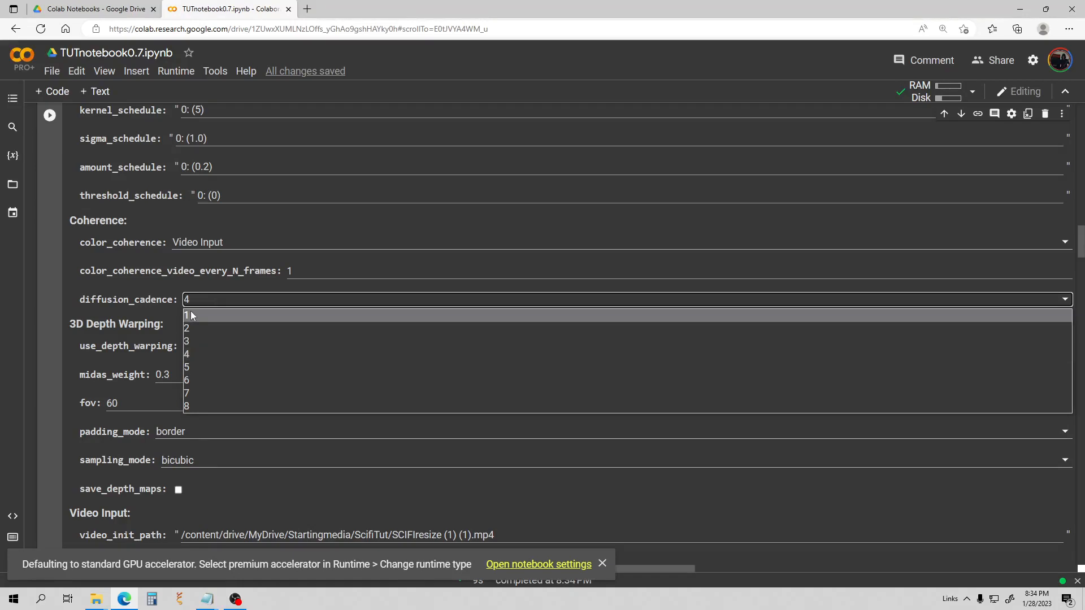
{"action": "left_click", "coordinate": [190, 315]}
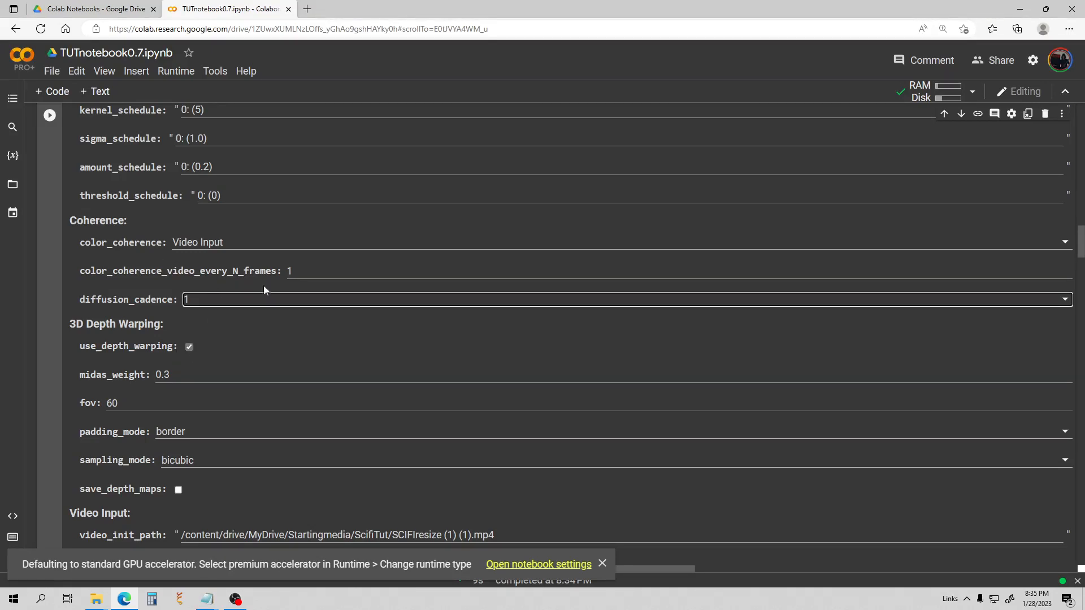
{"action": "left_click", "coordinate": [301, 271]}
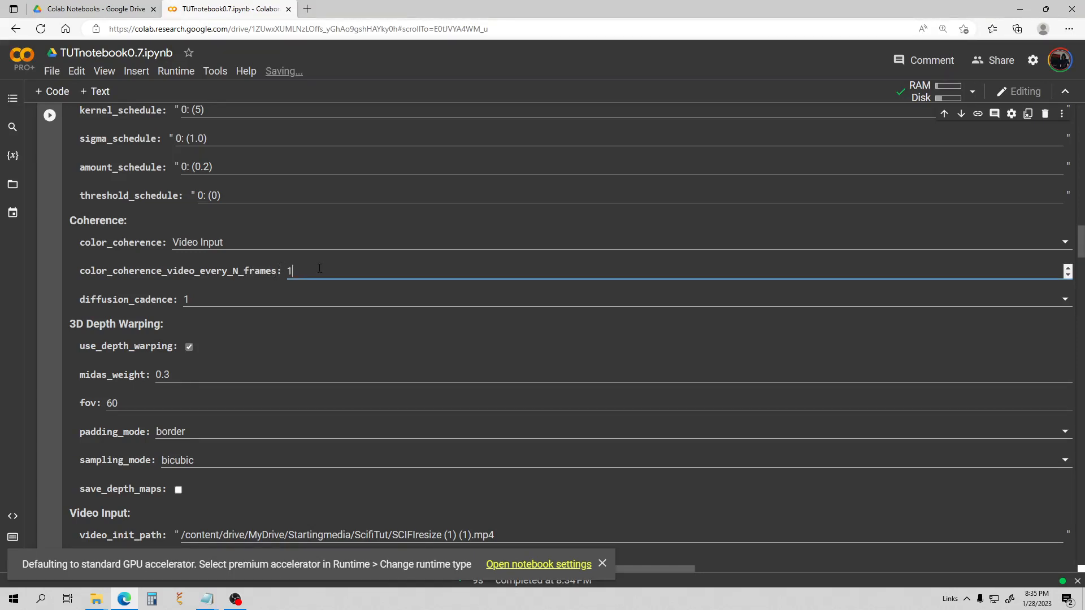
Copy the path of the SCIFIresize video in the ScifiTut folder and paste it as the video_init_path
{"action": "scroll", "coordinate": [226, 275], "scroll_direction": "down", "scroll_amount": 2}
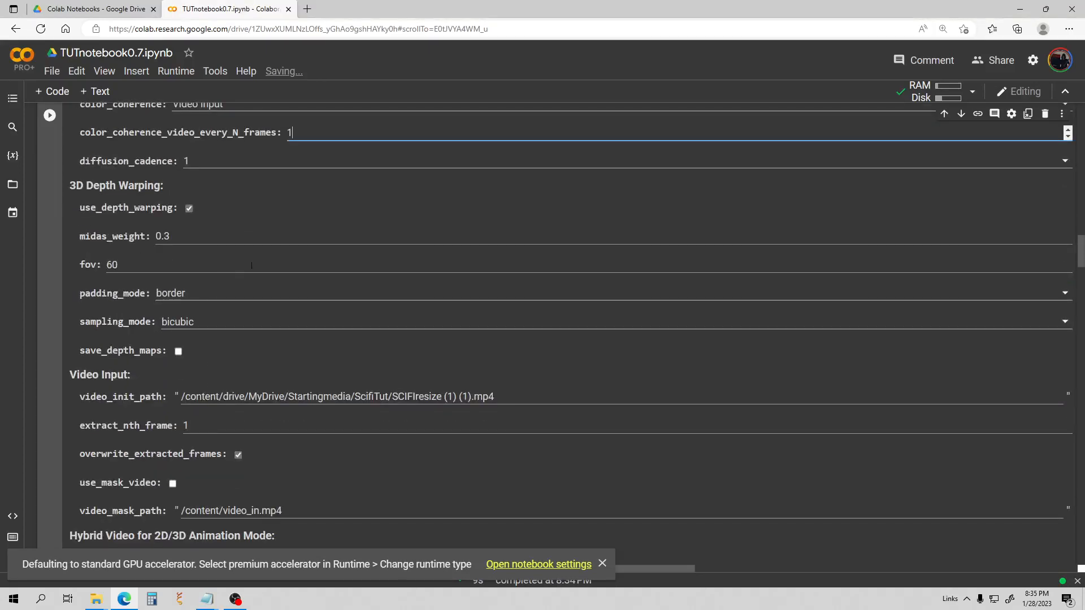
{"action": "scroll", "coordinate": [222, 258], "scroll_direction": "down", "scroll_amount": 2}
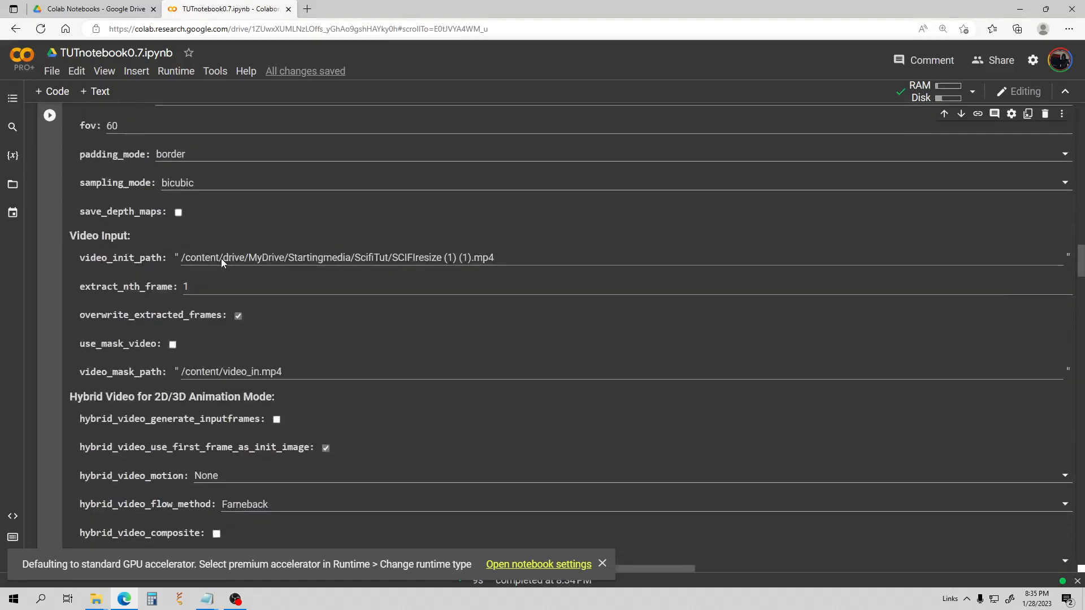
{"action": "left_click", "coordinate": [13, 184]}
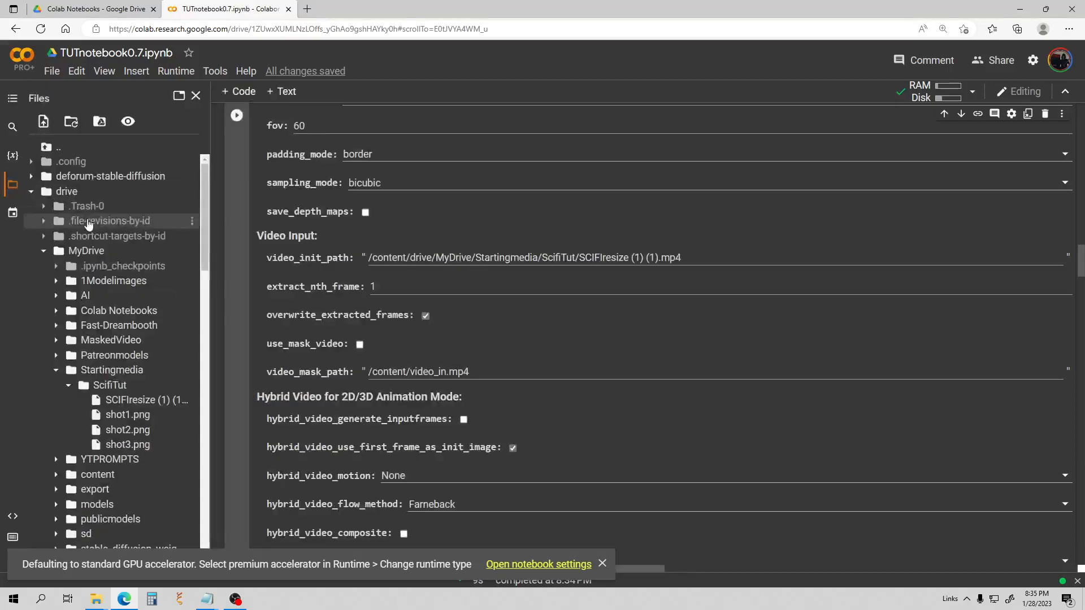
{"action": "right_click", "coordinate": [126, 396]}
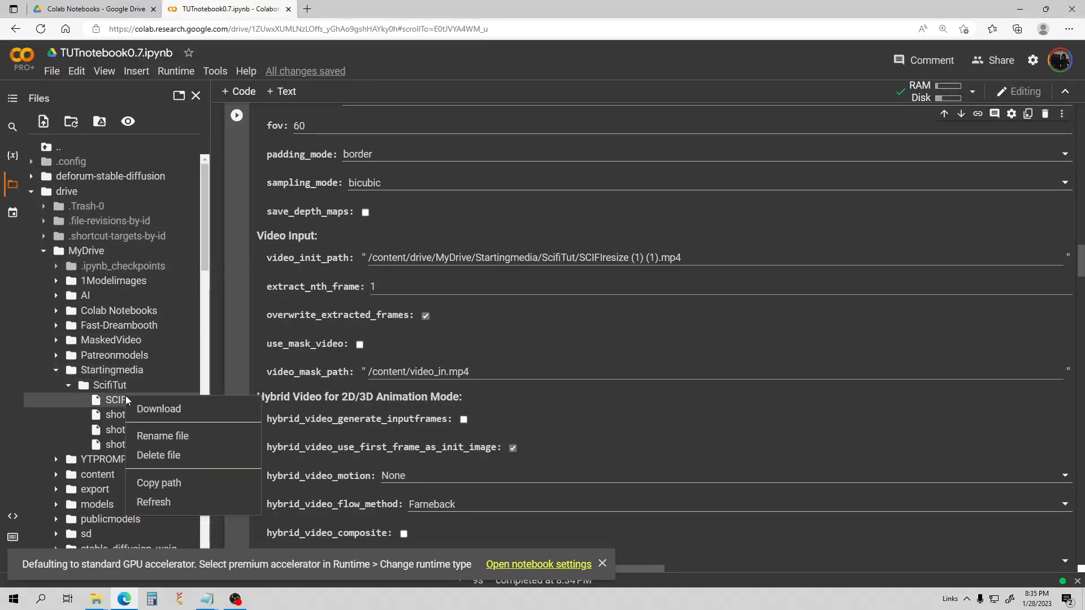
{"action": "left_click", "coordinate": [158, 483]}
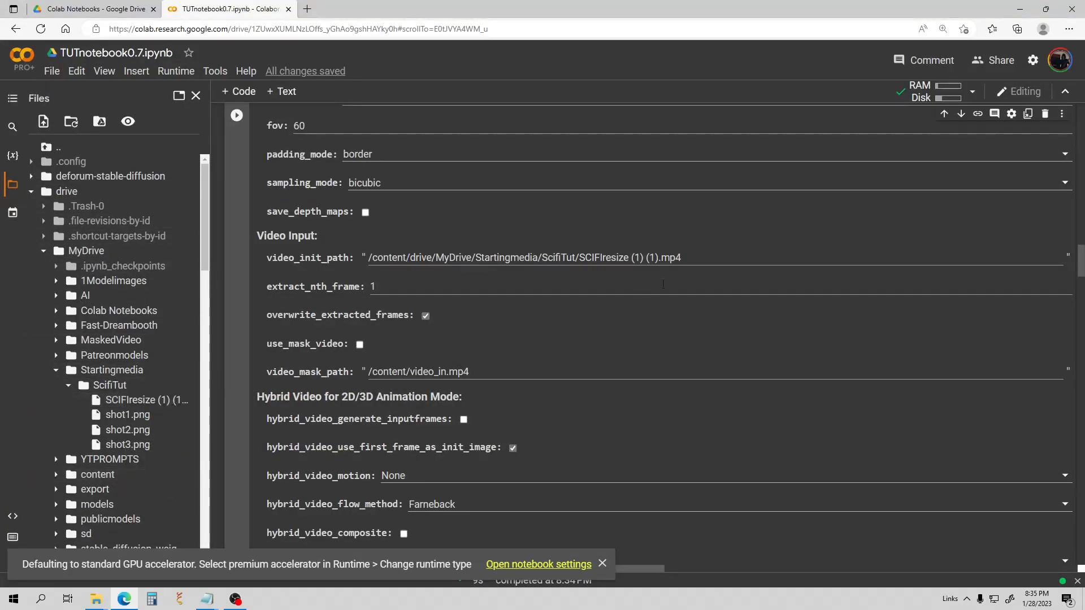
{"action": "triple_click", "coordinate": [694, 260]}
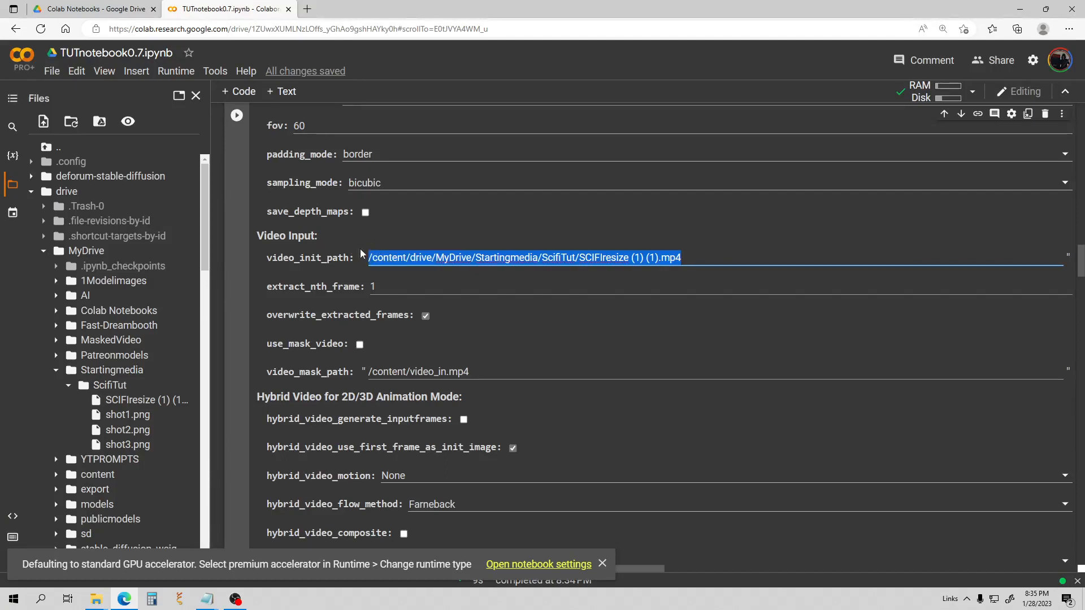
{"action": "key", "text": "ctrl+v"}
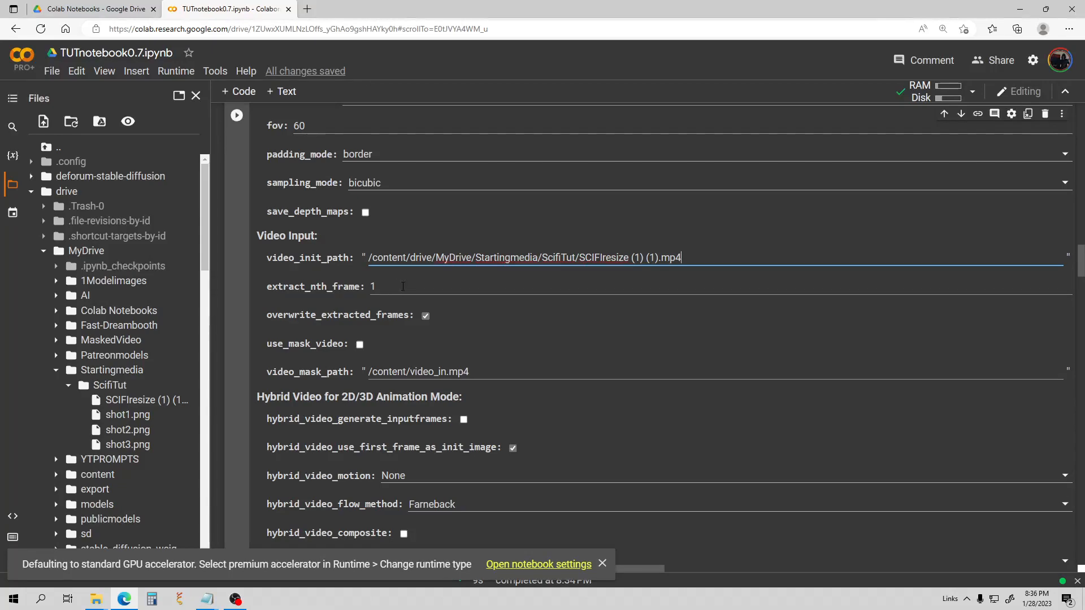
Set strength_schedule to 0: (0.1) in the motion parameters and rerun the animation settings cell
{"action": "scroll", "coordinate": [326, 276], "scroll_direction": "up", "scroll_amount": 6}
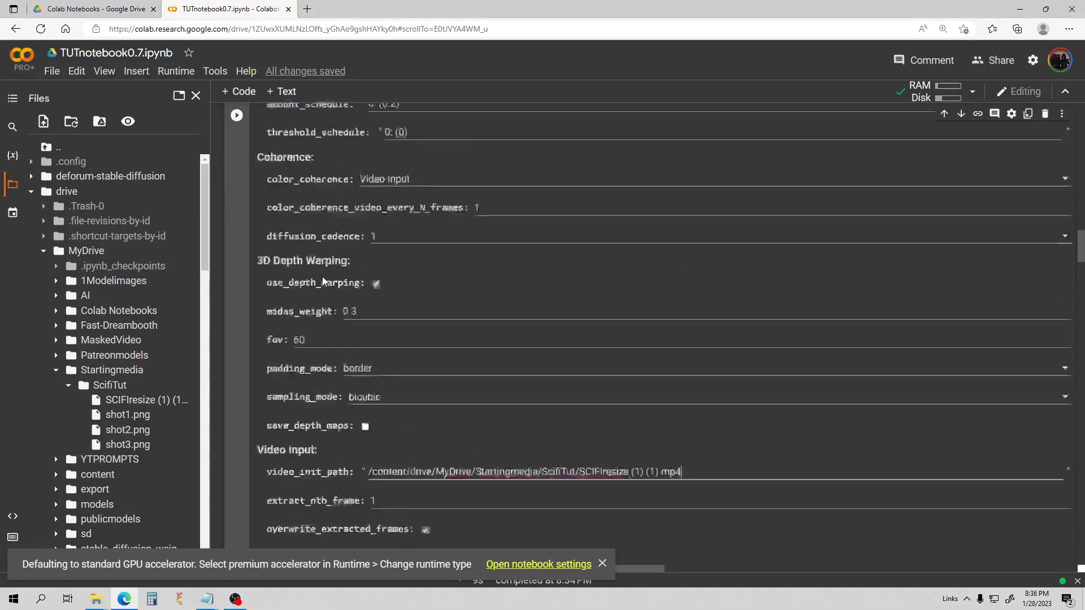
{"action": "scroll", "coordinate": [326, 276], "scroll_direction": "down", "scroll_amount": 7}
{"action": "scroll", "coordinate": [406, 278], "scroll_direction": "down", "scroll_amount": 3}
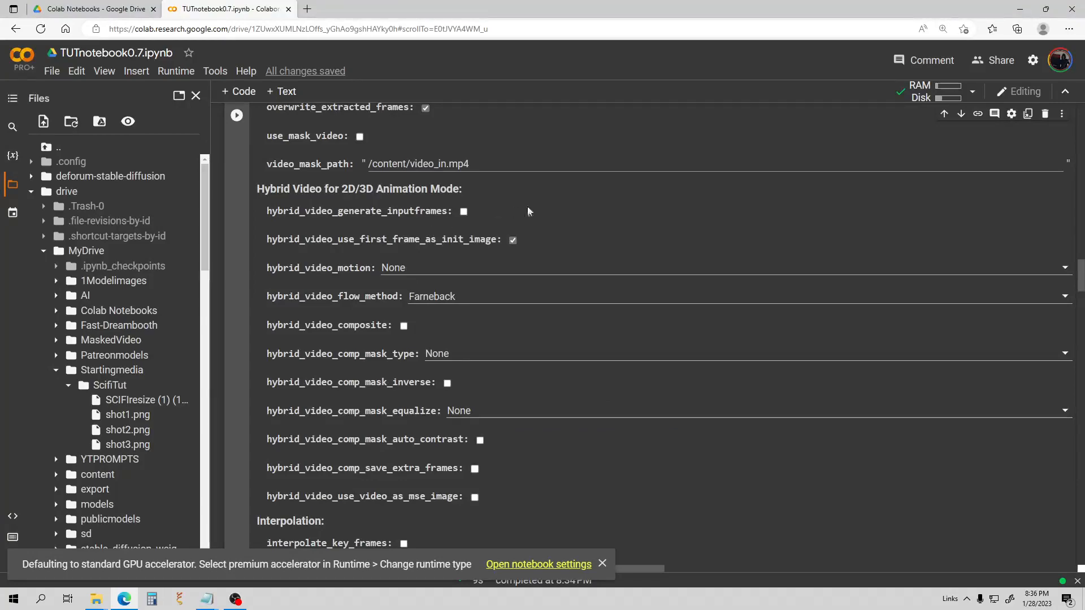
{"action": "scroll", "coordinate": [408, 270], "scroll_direction": "down", "scroll_amount": 3}
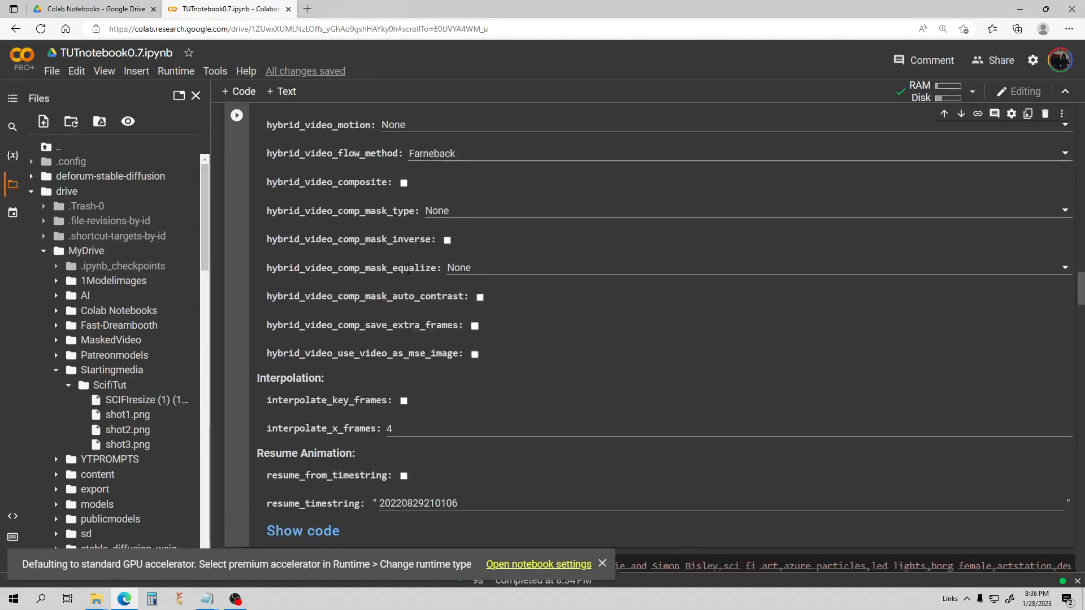
{"action": "scroll", "coordinate": [408, 270], "scroll_direction": "down", "scroll_amount": 3}
{"action": "scroll", "coordinate": [410, 269], "scroll_direction": "up", "scroll_amount": 10}
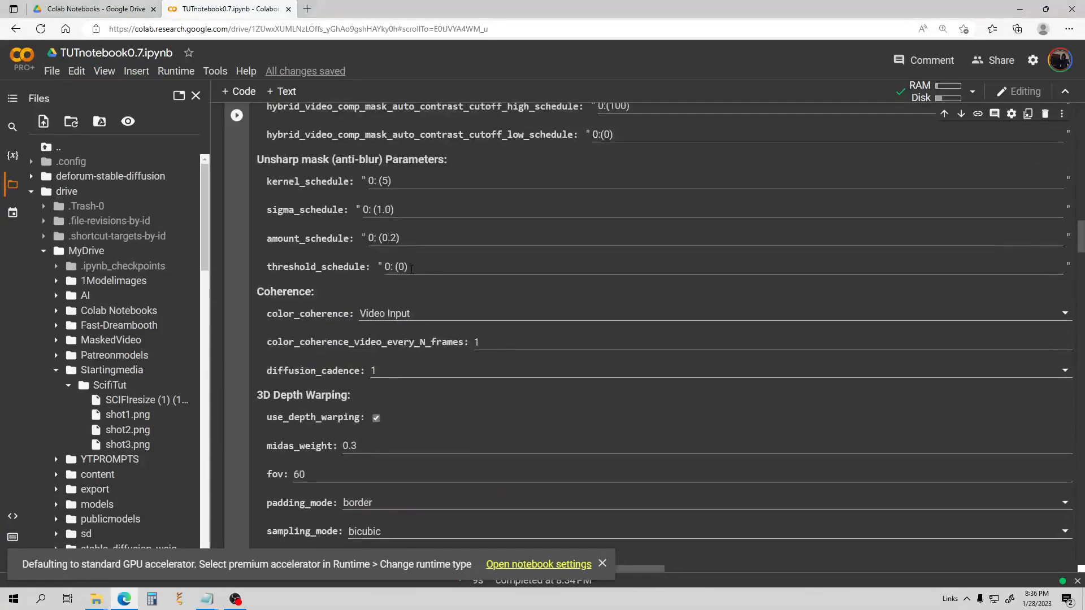
{"action": "scroll", "coordinate": [410, 269], "scroll_direction": "up", "scroll_amount": 5}
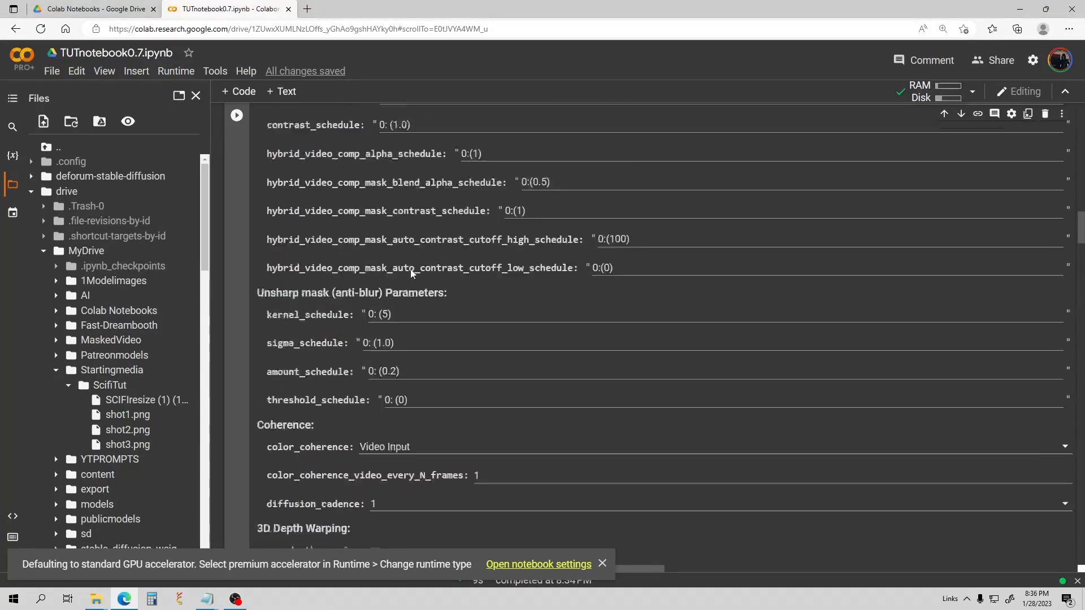
{"action": "scroll", "coordinate": [394, 296], "scroll_direction": "up", "scroll_amount": 4}
{"action": "scroll", "coordinate": [394, 296], "scroll_direction": "down", "scroll_amount": 3}
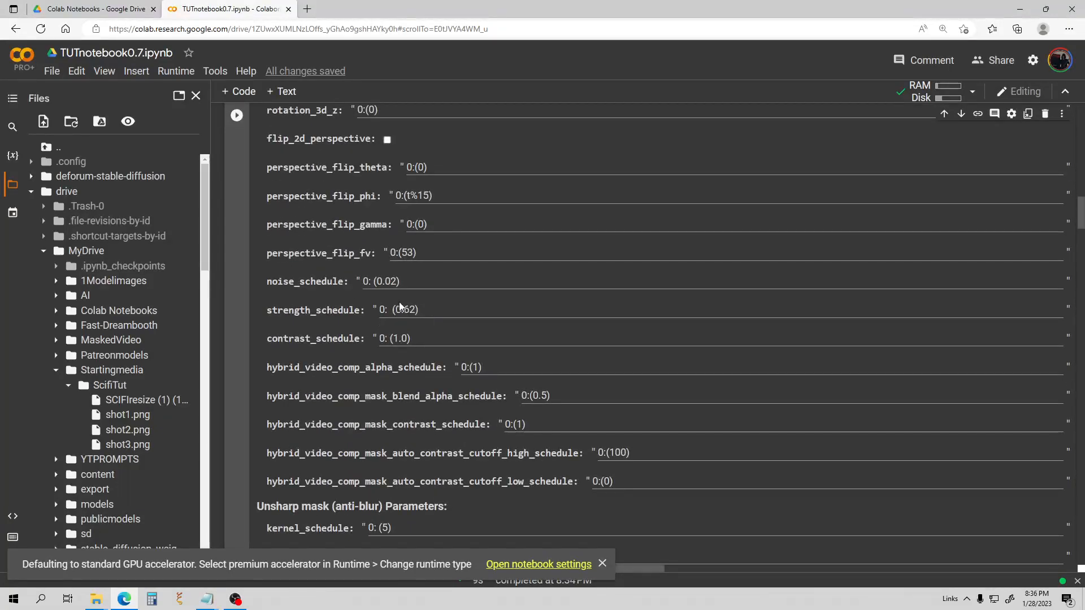
{"action": "left_click", "coordinate": [428, 319]}
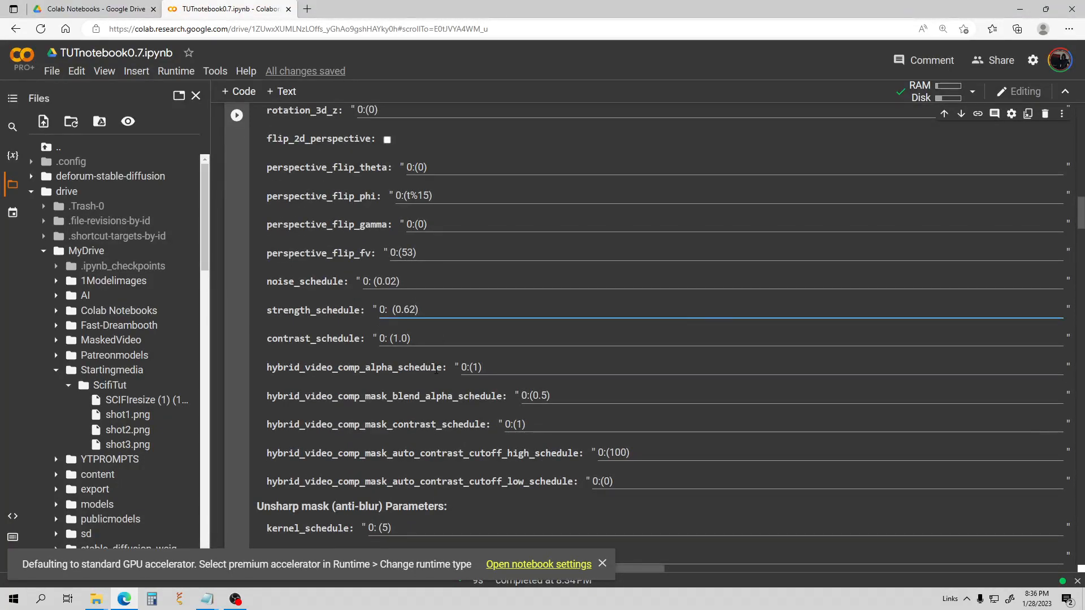
{"action": "key", "text": "BackSpace"}
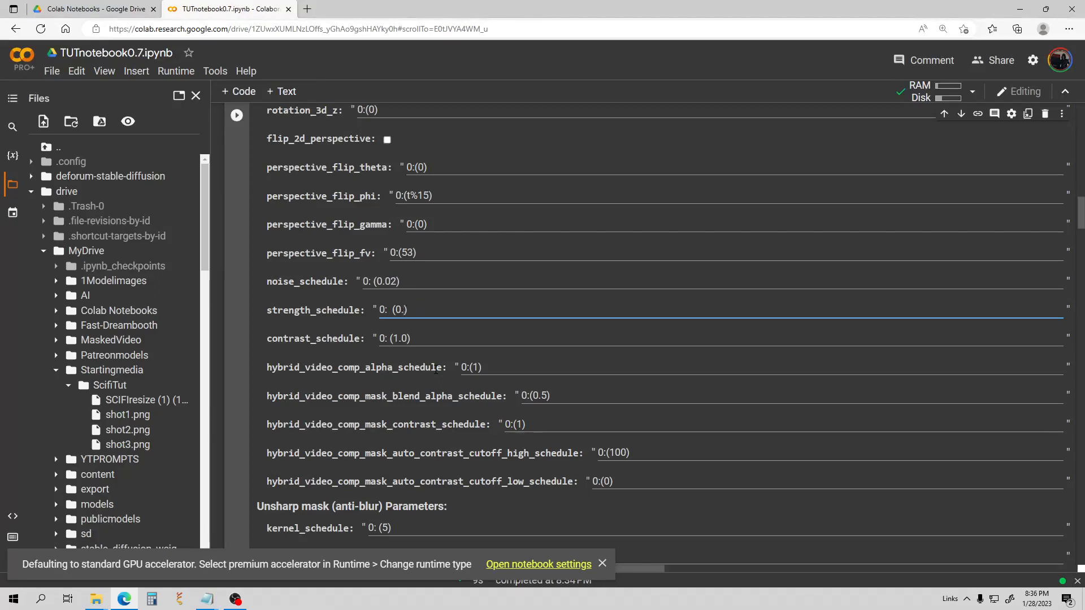
{"action": "type", "text": "1"}
{"action": "key", "text": "ctrl+Return"}
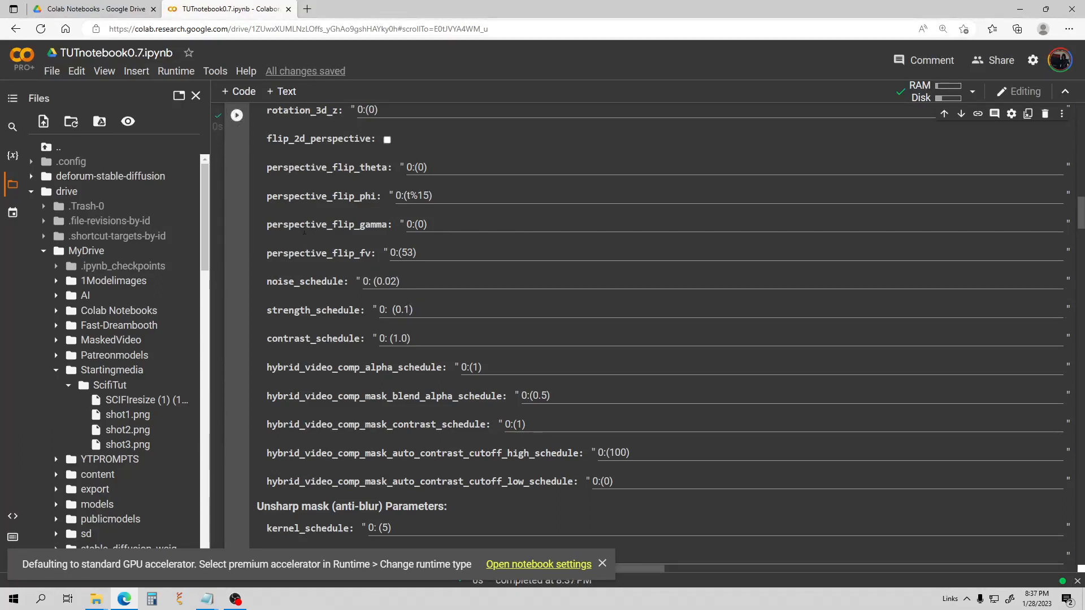
Replace the frame 0 text in animation_prompts with a copy of the full still-image prompt, including its negative part
{"action": "scroll", "coordinate": [355, 260], "scroll_direction": "up", "scroll_amount": 2}
{"action": "scroll", "coordinate": [355, 260], "scroll_direction": "down", "scroll_amount": 12}
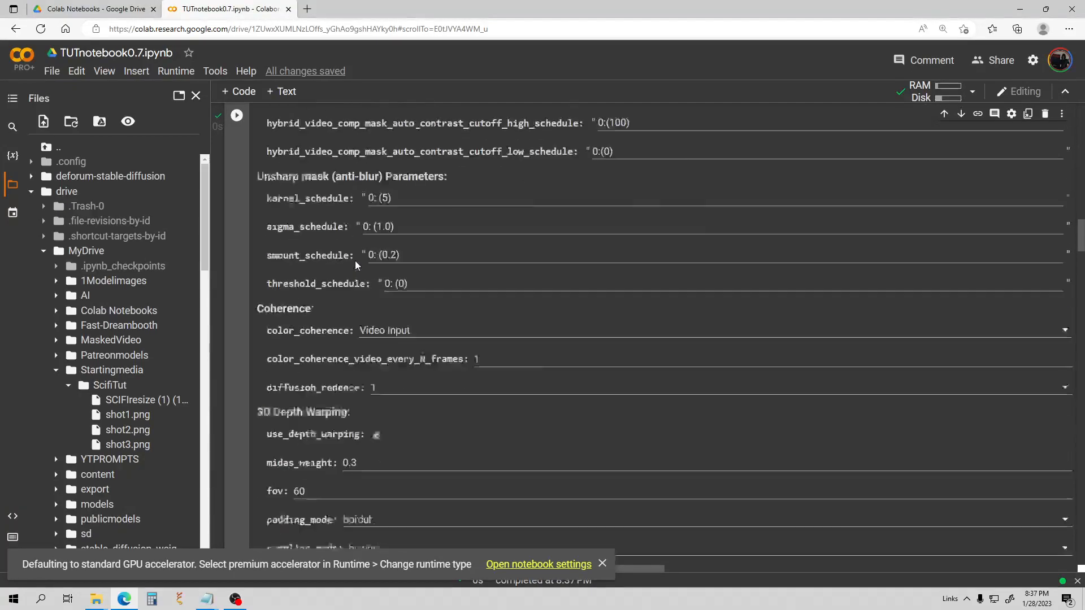
{"action": "scroll", "coordinate": [354, 259], "scroll_direction": "down", "scroll_amount": 15}
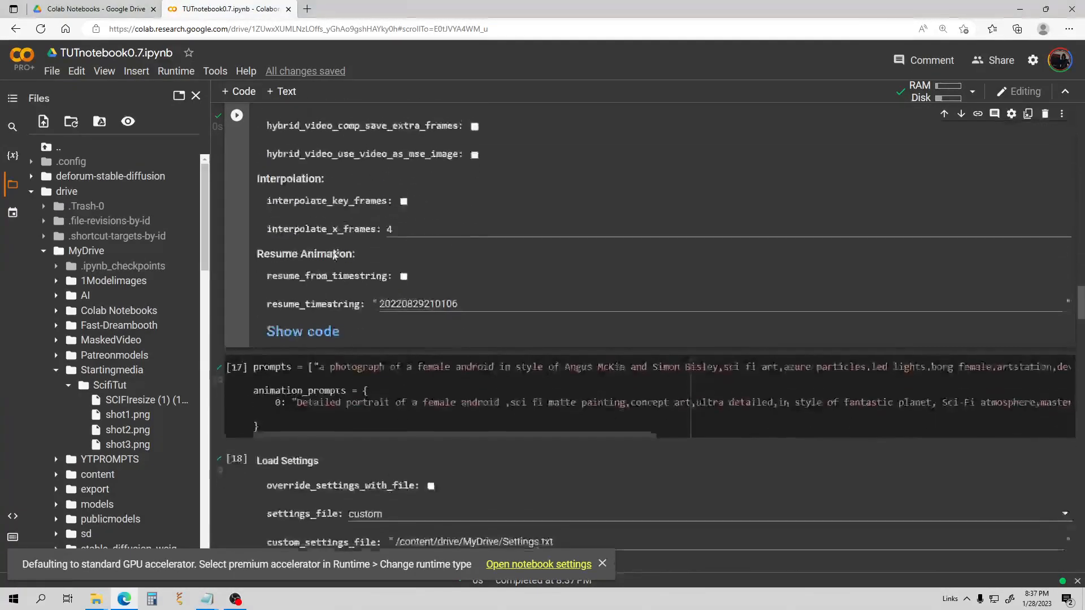
{"action": "scroll", "coordinate": [333, 255], "scroll_direction": "down", "scroll_amount": 1}
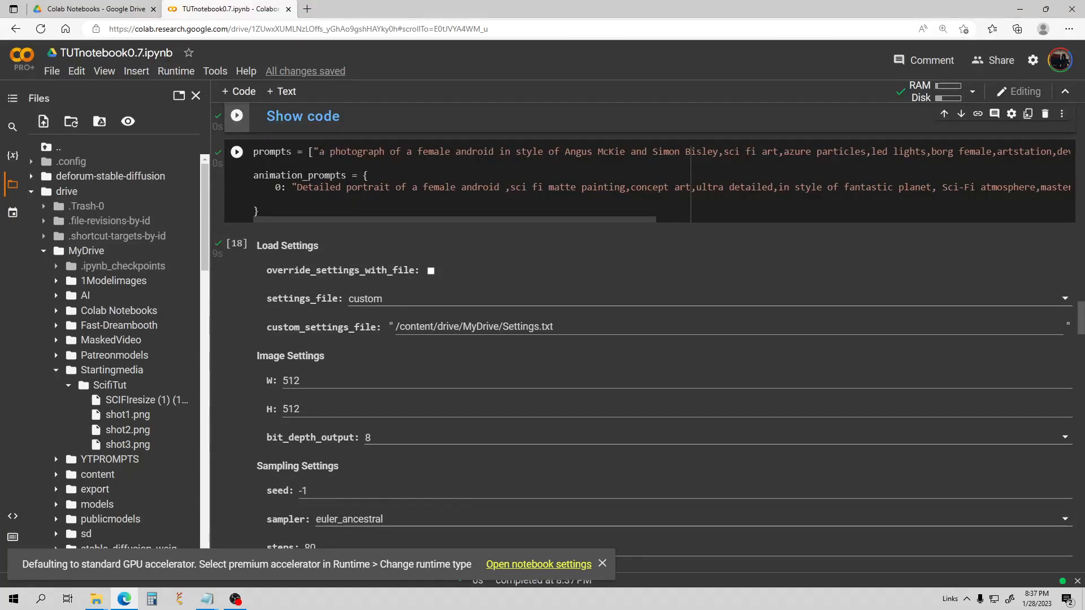
{"action": "left_click_drag", "start_coordinate": [320, 152], "coordinate": [1037, 151]}
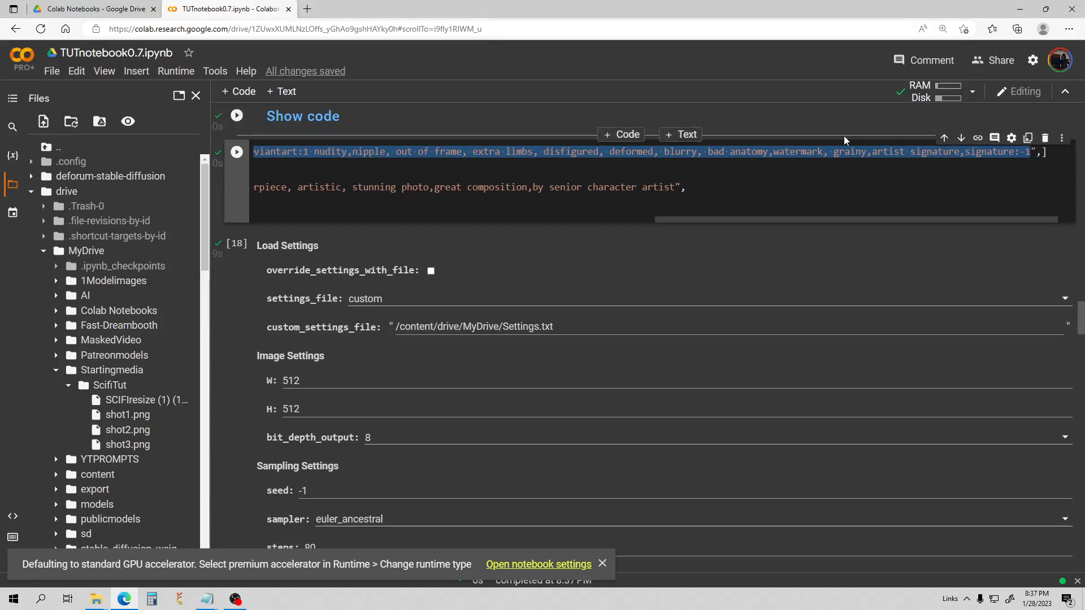
{"action": "left_click_drag", "start_coordinate": [676, 187], "coordinate": [298, 187]}
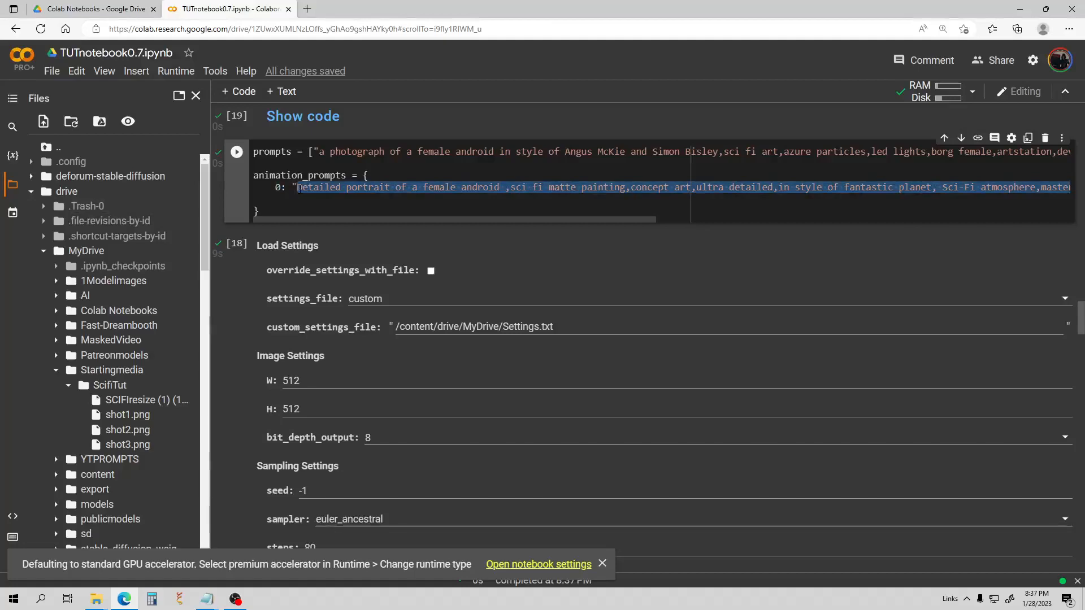
{"action": "key", "text": "BackSpace"}
{"action": "key", "text": "ctrl+v"}
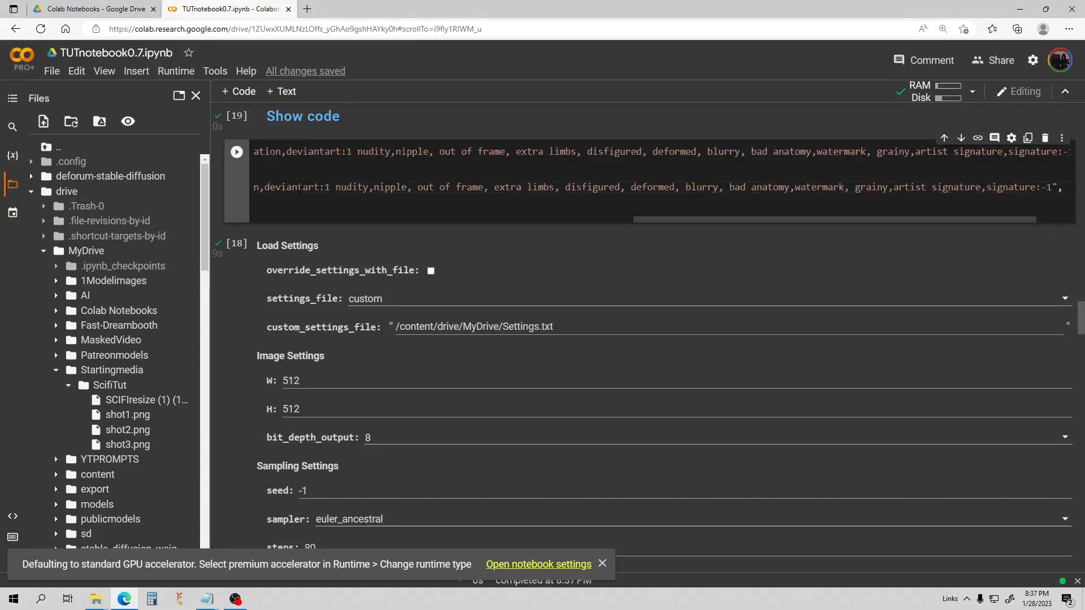
{"action": "left_click_drag", "start_coordinate": [704, 219], "coordinate": [324, 220]}
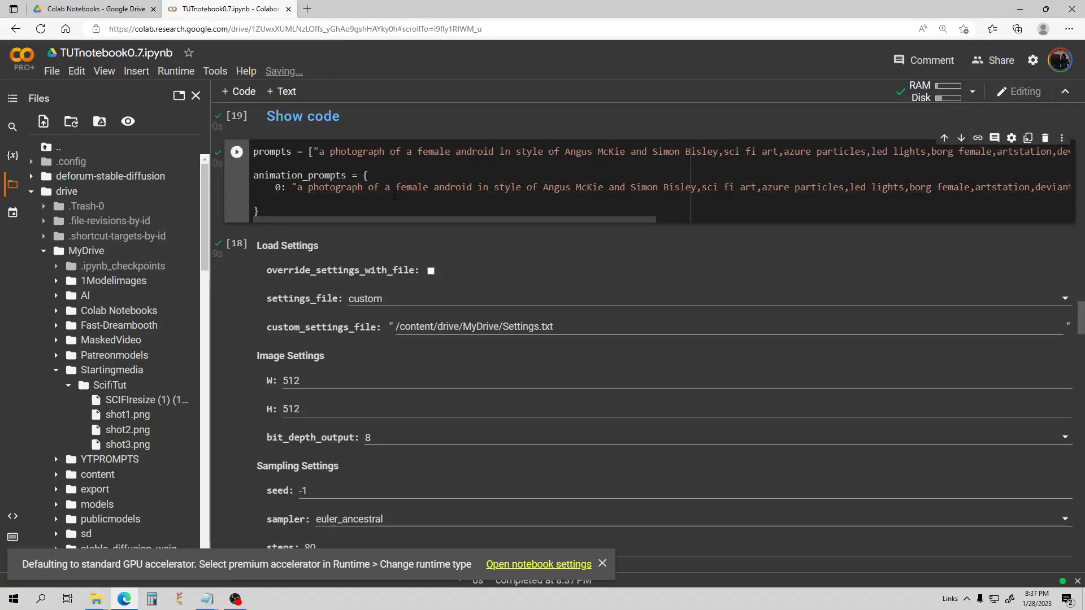
Check the image, batch and init settings, and start the render cell for the Video Input animation
{"action": "scroll", "coordinate": [394, 195], "scroll_direction": "down", "scroll_amount": 6}
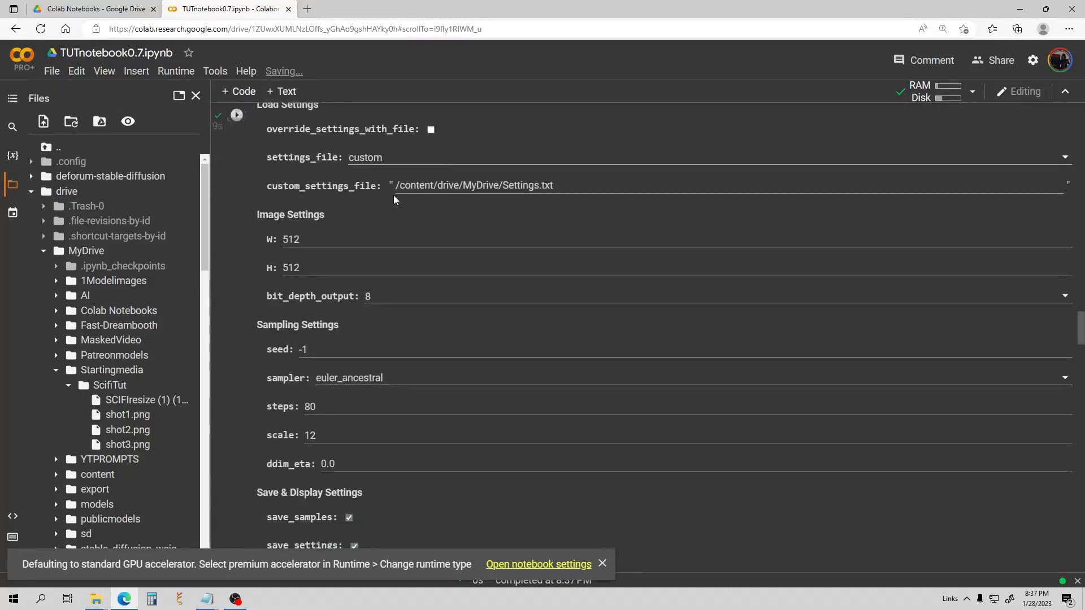
{"action": "scroll", "coordinate": [395, 195], "scroll_direction": "down", "scroll_amount": 5}
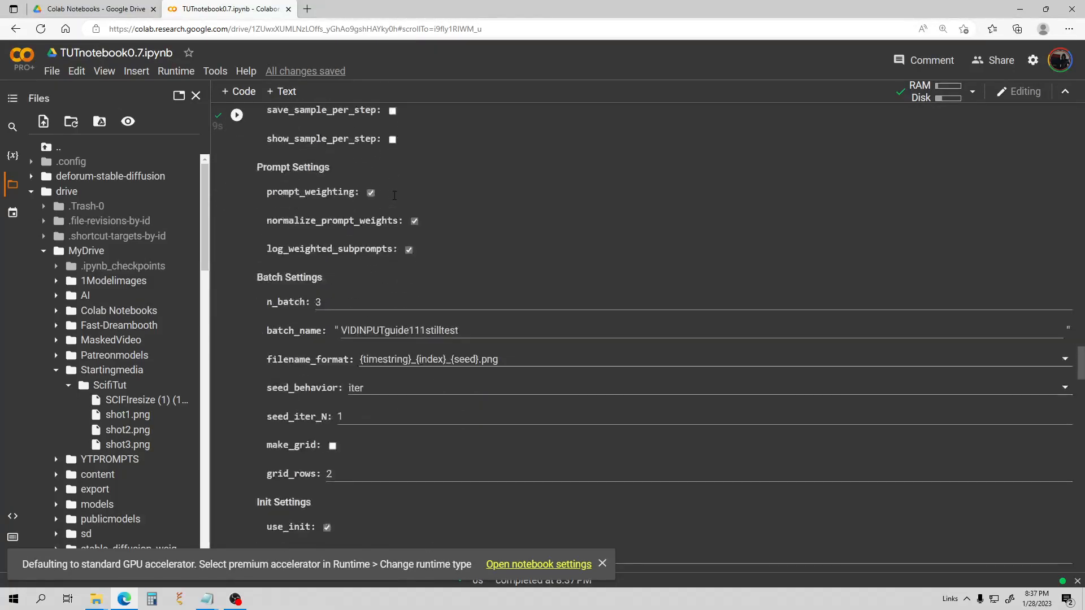
{"action": "scroll", "coordinate": [395, 199], "scroll_direction": "down", "scroll_amount": 4}
{"action": "scroll", "coordinate": [393, 195], "scroll_direction": "up", "scroll_amount": 14}
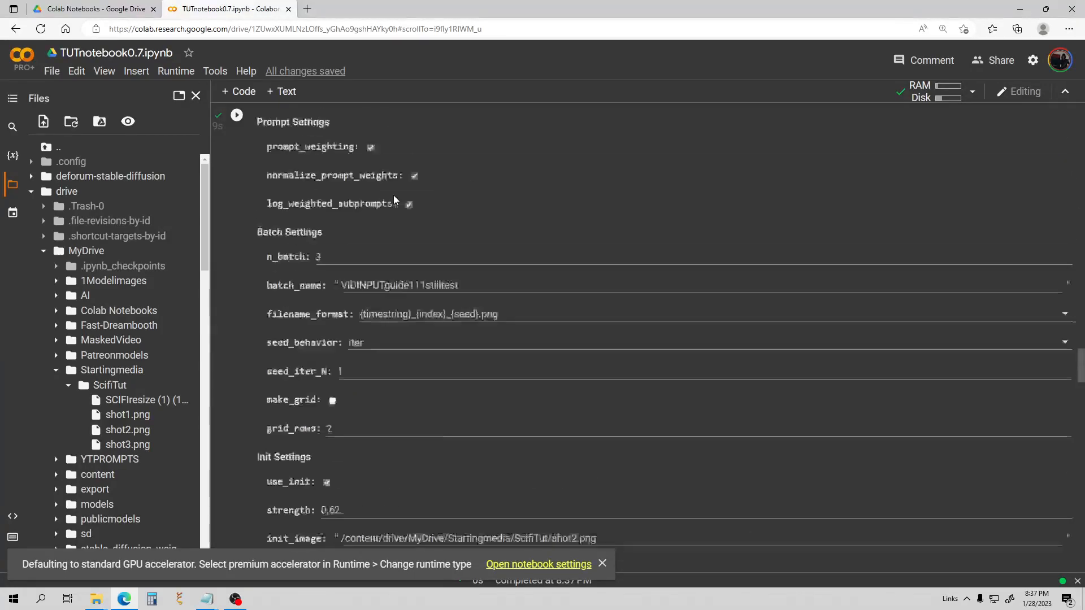
{"action": "scroll", "coordinate": [648, 325], "scroll_direction": "down", "scroll_amount": 4}
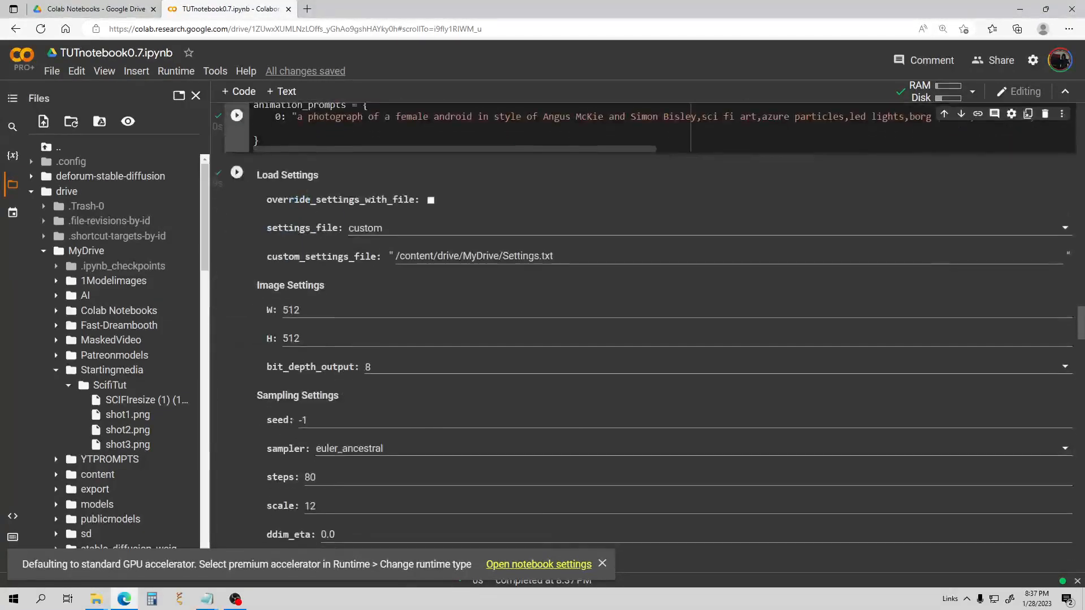
{"action": "left_click", "coordinate": [236, 171]}
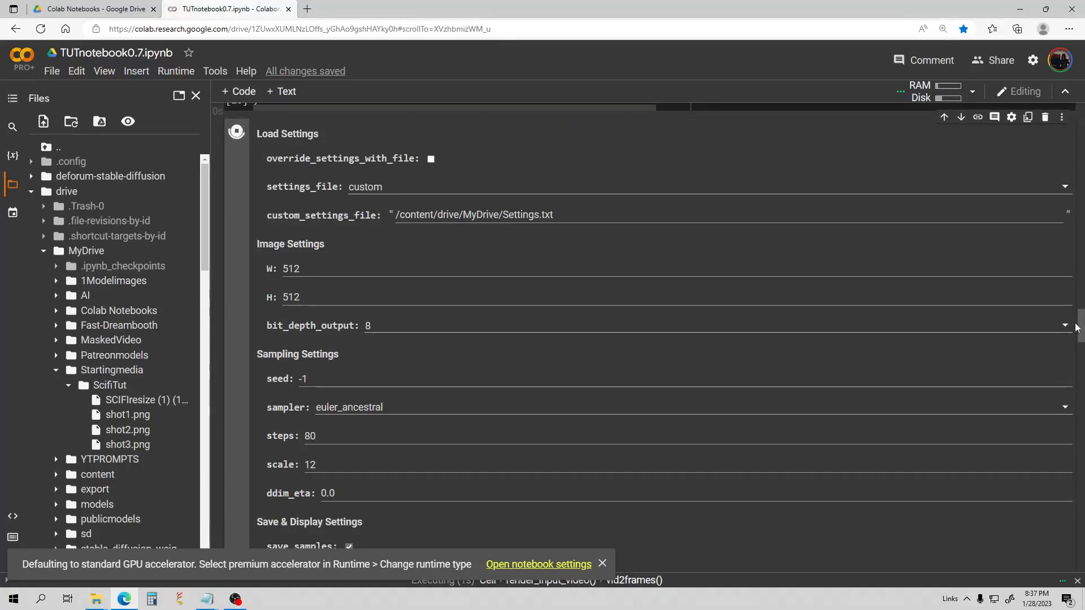
Interrupt the running animation render
{"action": "scroll", "coordinate": [1071, 326], "scroll_direction": "up", "scroll_amount": 15}
{"action": "scroll", "coordinate": [362, 305], "scroll_direction": "down", "scroll_amount": 20}
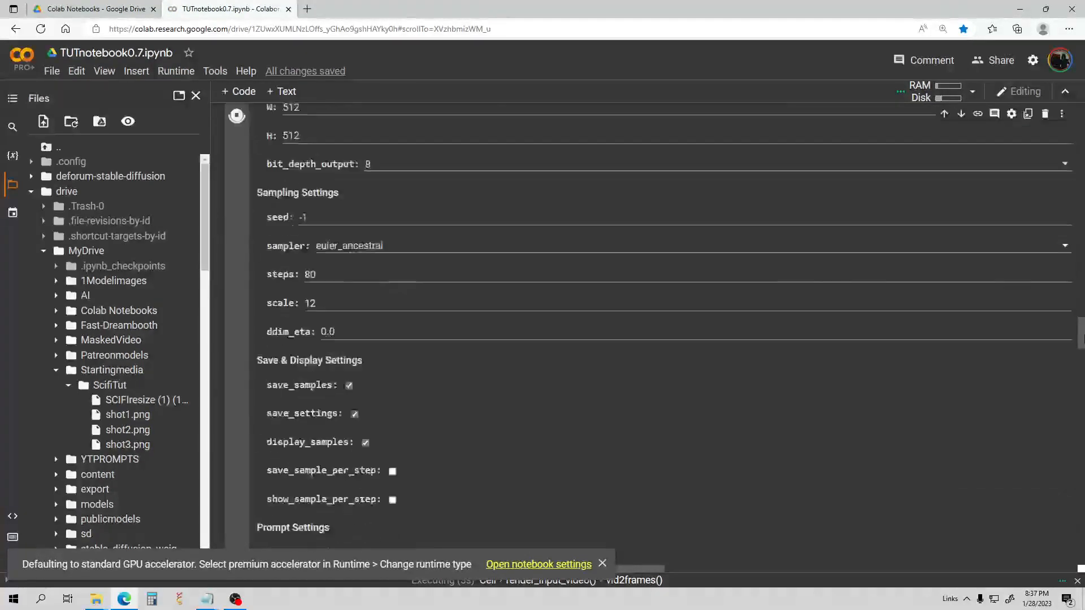
{"action": "left_click", "coordinate": [239, 121]}
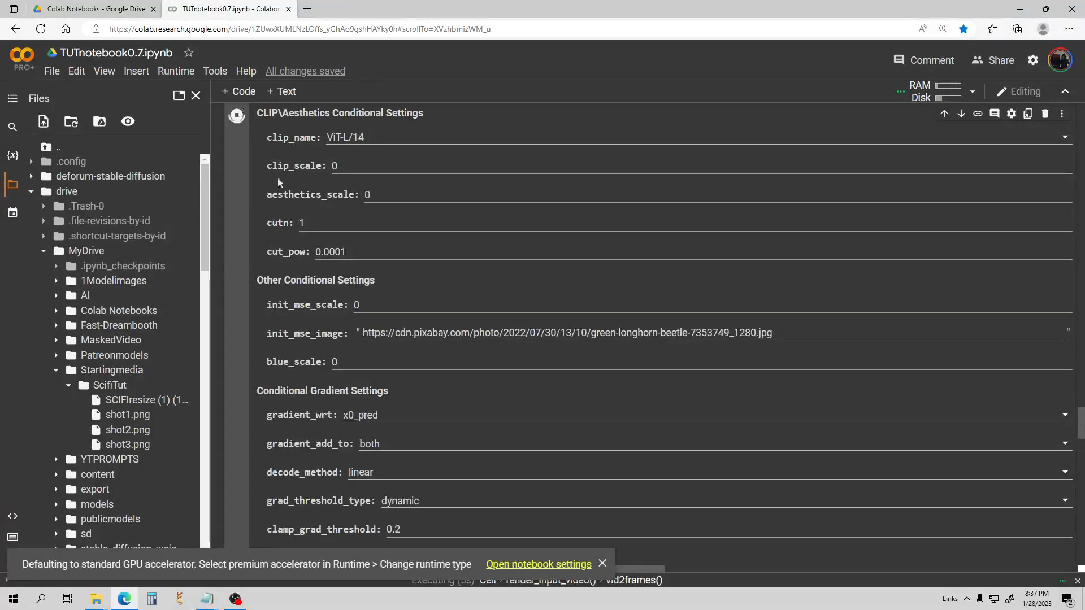
Turn off use_init in the Init Settings of the render cell
{"action": "scroll", "coordinate": [401, 261], "scroll_direction": "down", "scroll_amount": 15}
{"action": "scroll", "coordinate": [402, 259], "scroll_direction": "up", "scroll_amount": 10}
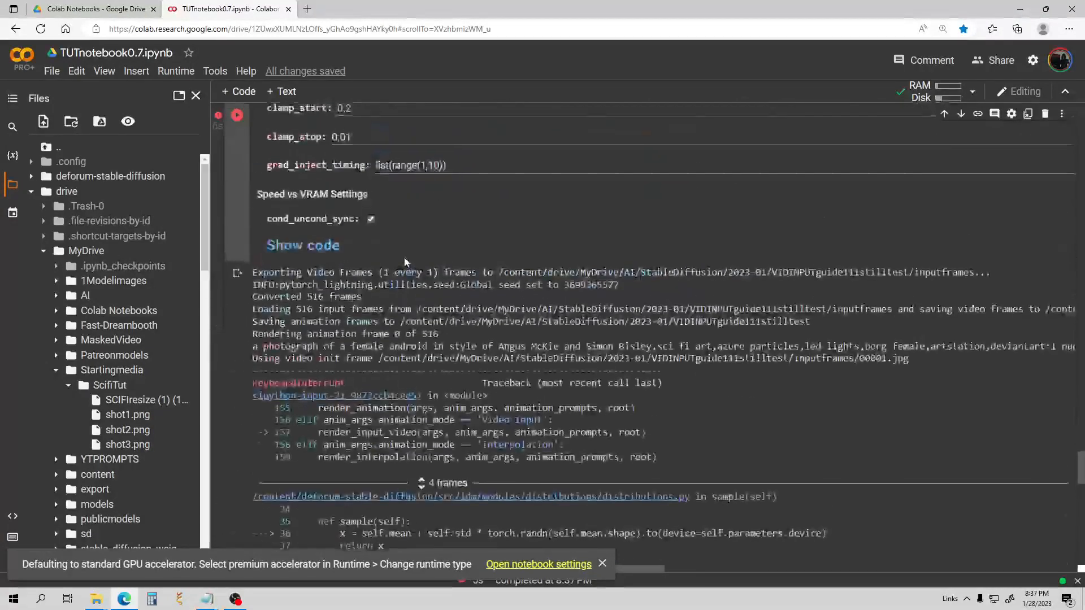
{"action": "scroll", "coordinate": [403, 277], "scroll_direction": "up", "scroll_amount": 8}
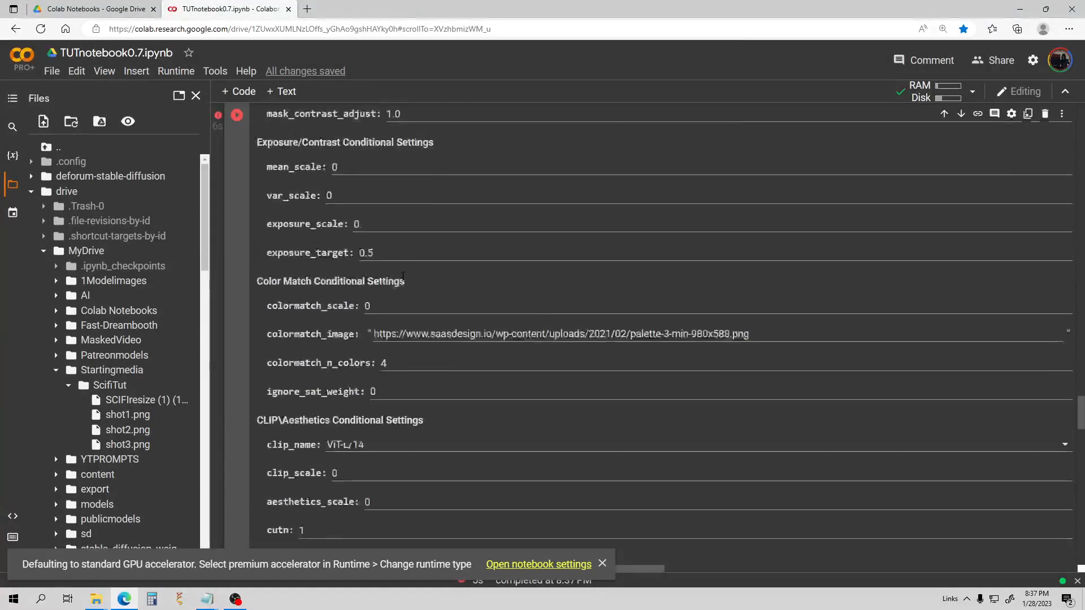
{"action": "scroll", "coordinate": [408, 280], "scroll_direction": "up", "scroll_amount": 7}
{"action": "scroll", "coordinate": [407, 276], "scroll_direction": "up", "scroll_amount": 2}
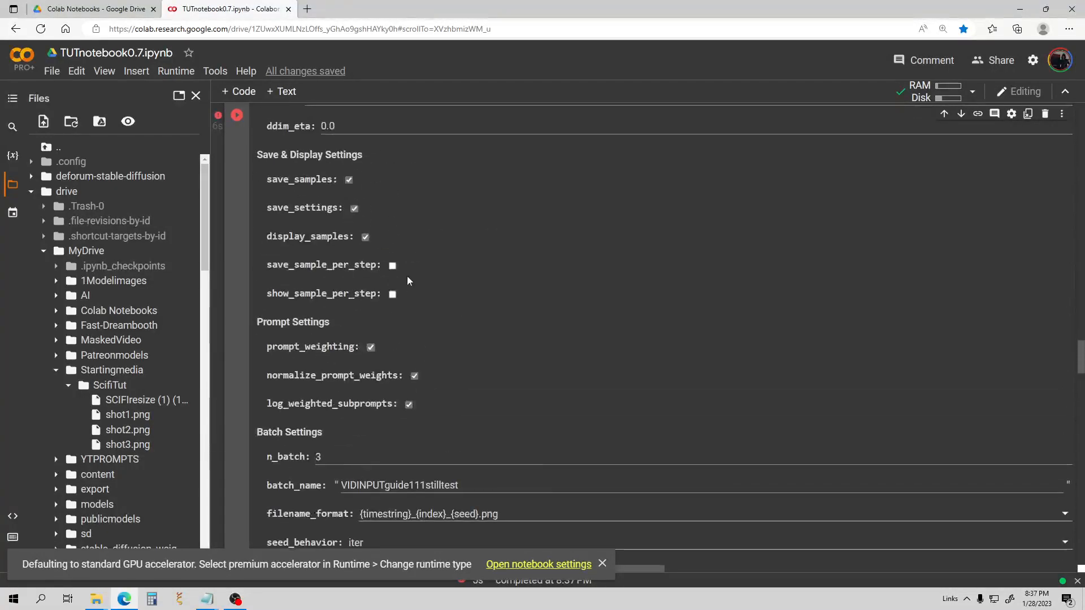
{"action": "scroll", "coordinate": [407, 275], "scroll_direction": "down", "scroll_amount": 7}
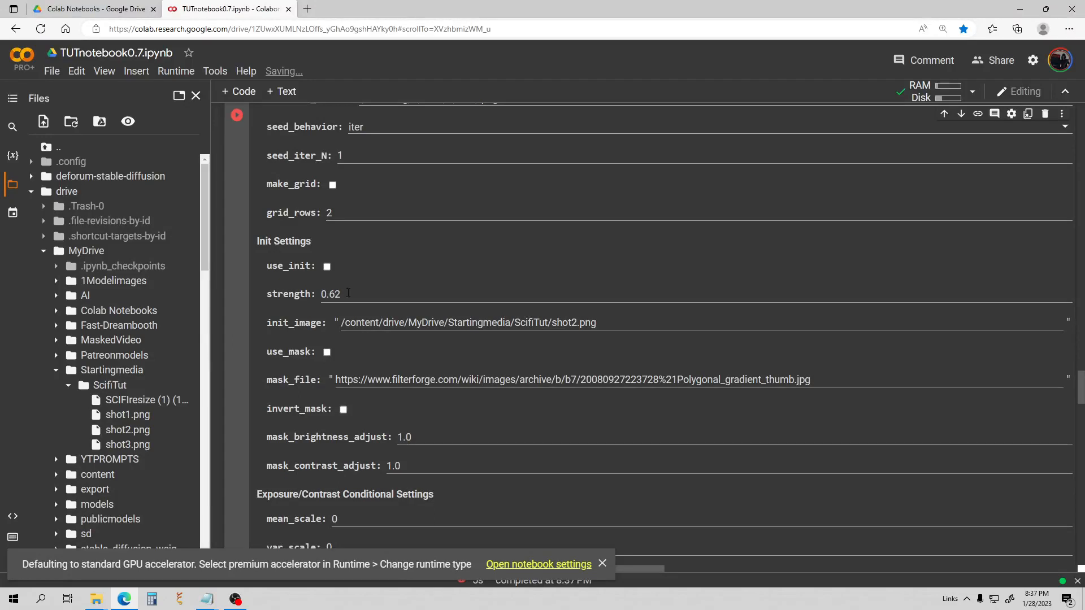
{"action": "left_click_drag", "start_coordinate": [267, 293], "coordinate": [368, 296]}
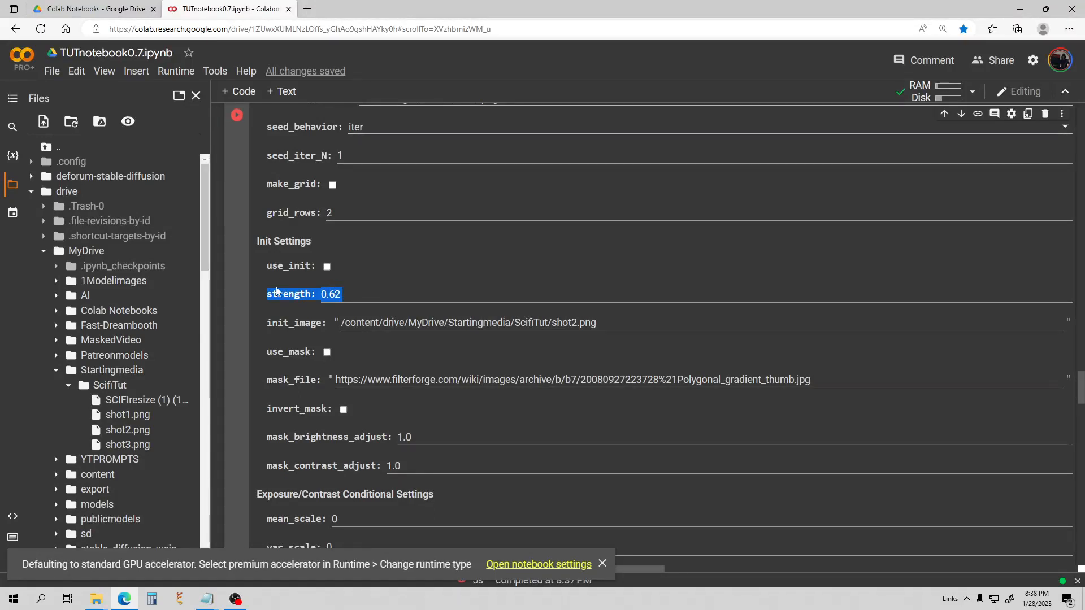
Rerun the render cell and examine the Init Settings and the animation frames being generated
{"action": "scroll", "coordinate": [265, 294], "scroll_direction": "up", "scroll_amount": 15}
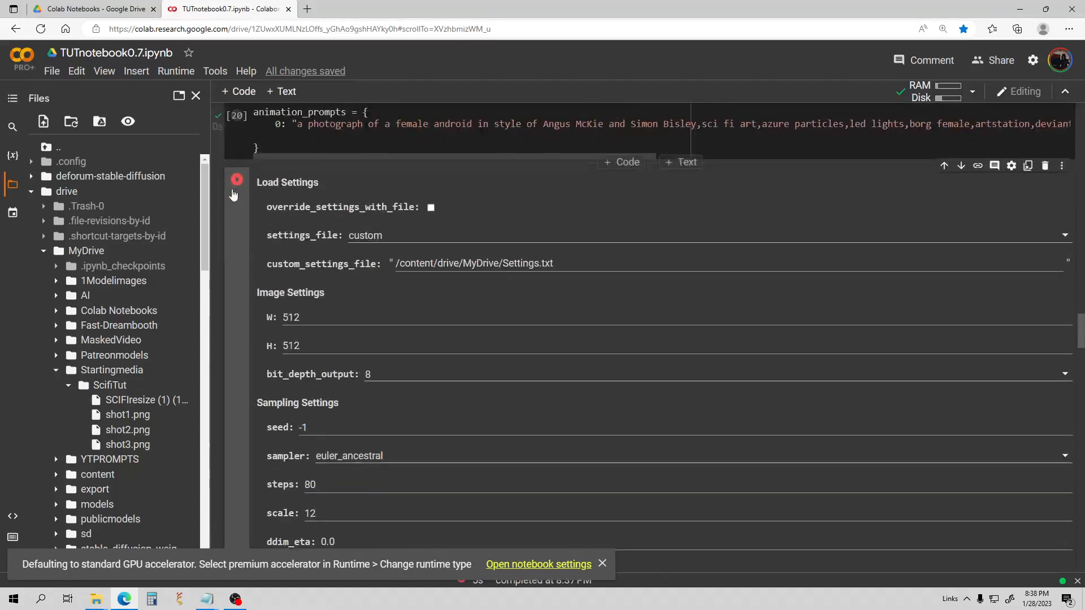
{"action": "left_click", "coordinate": [238, 182]}
{"action": "scroll", "coordinate": [433, 284], "scroll_direction": "down", "scroll_amount": 7}
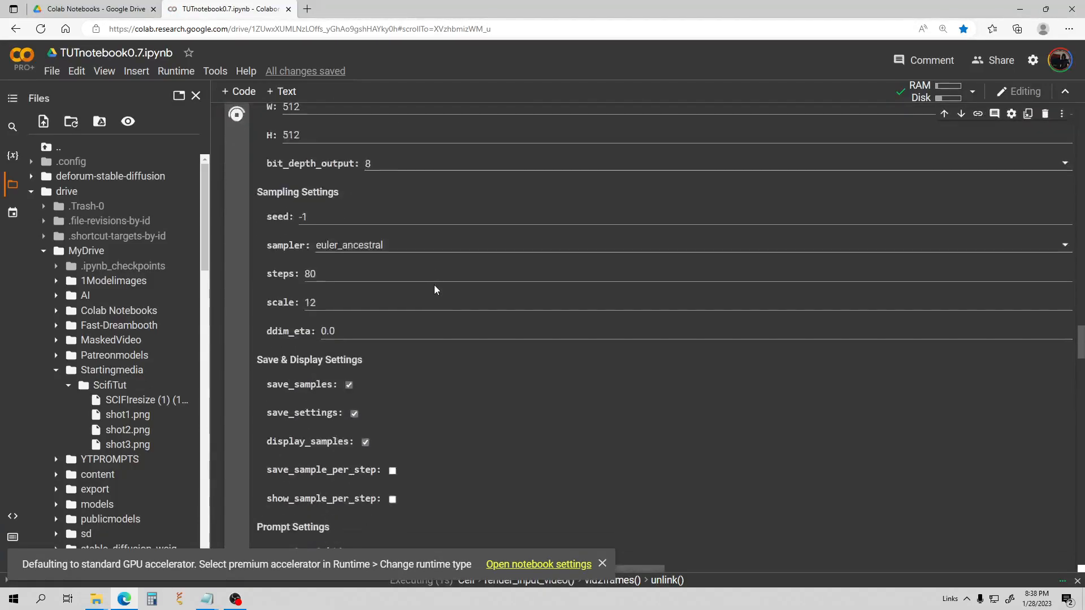
{"action": "scroll", "coordinate": [435, 286], "scroll_direction": "down", "scroll_amount": 9}
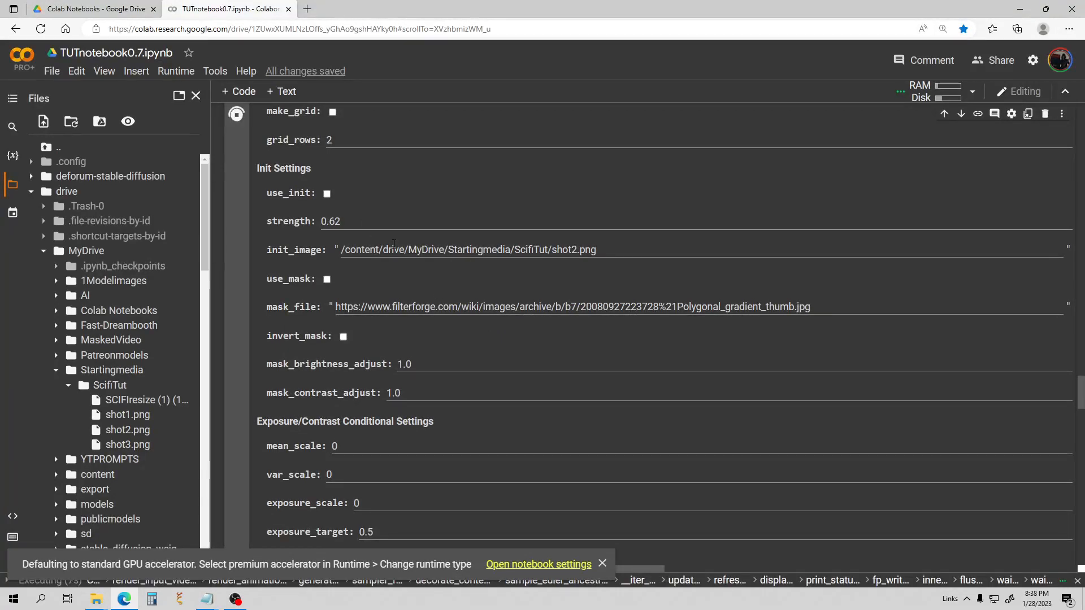
{"action": "scroll", "coordinate": [398, 249], "scroll_direction": "up", "scroll_amount": 2}
{"action": "scroll", "coordinate": [399, 249], "scroll_direction": "down", "scroll_amount": 6}
{"action": "scroll", "coordinate": [399, 254], "scroll_direction": "up", "scroll_amount": 5}
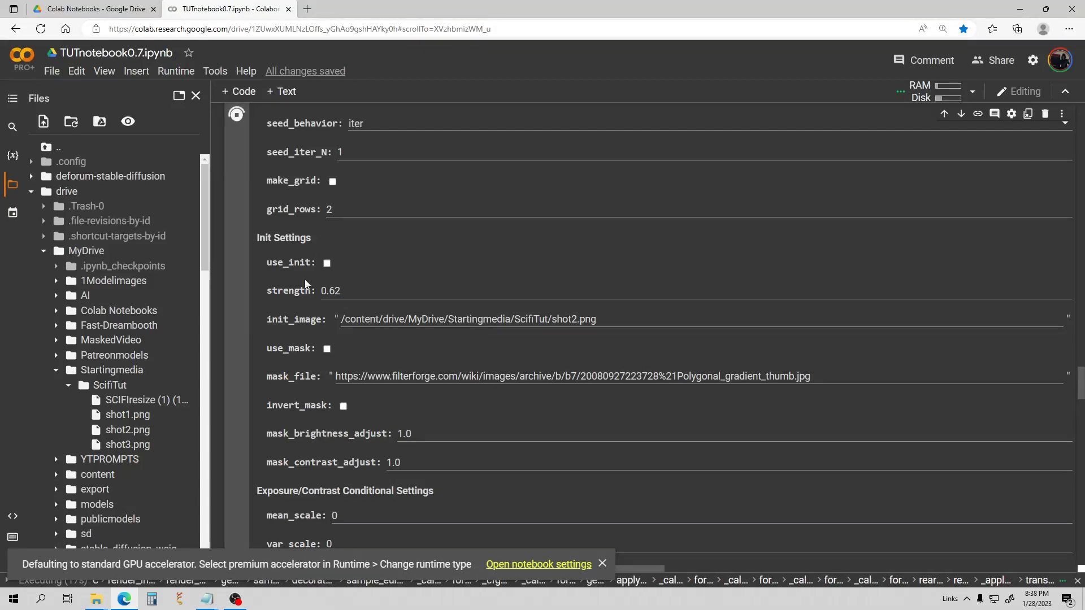
{"action": "scroll", "coordinate": [393, 272], "scroll_direction": "down", "scroll_amount": 15}
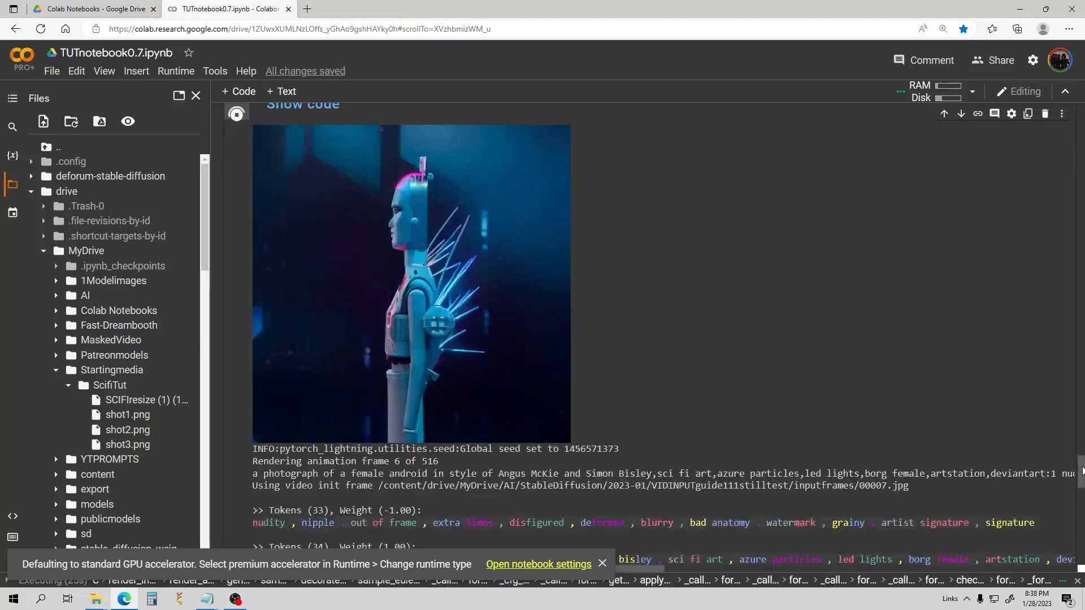
Set strength_schedule to 0: (1) in the motion parameters of the animation settings
{"action": "scroll", "coordinate": [644, 328], "scroll_direction": "up", "scroll_amount": 15}
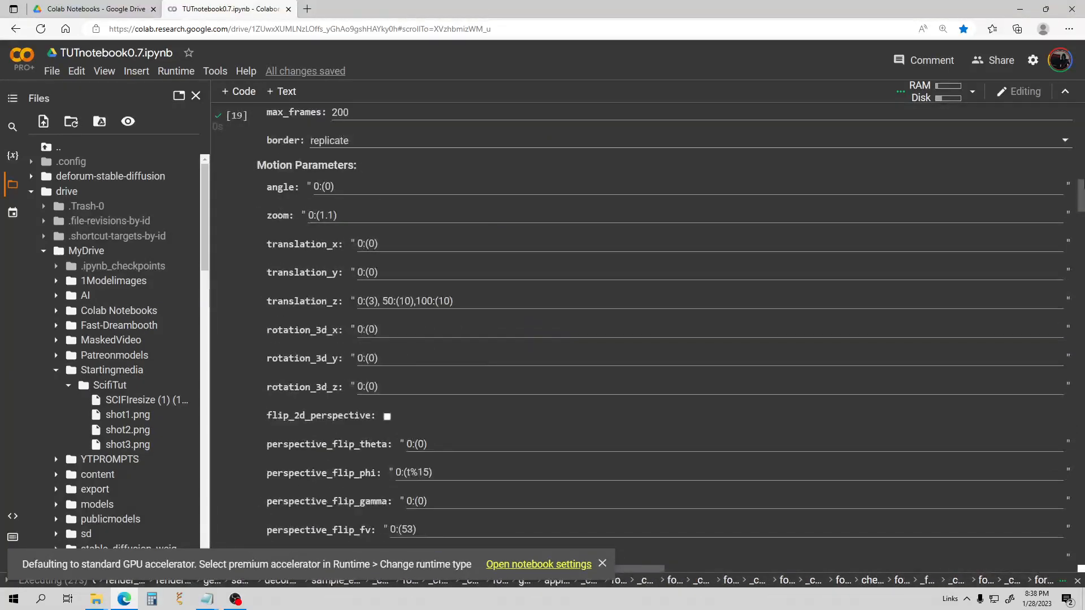
{"action": "left_click_drag", "start_coordinate": [1083, 170], "coordinate": [1083, 214]}
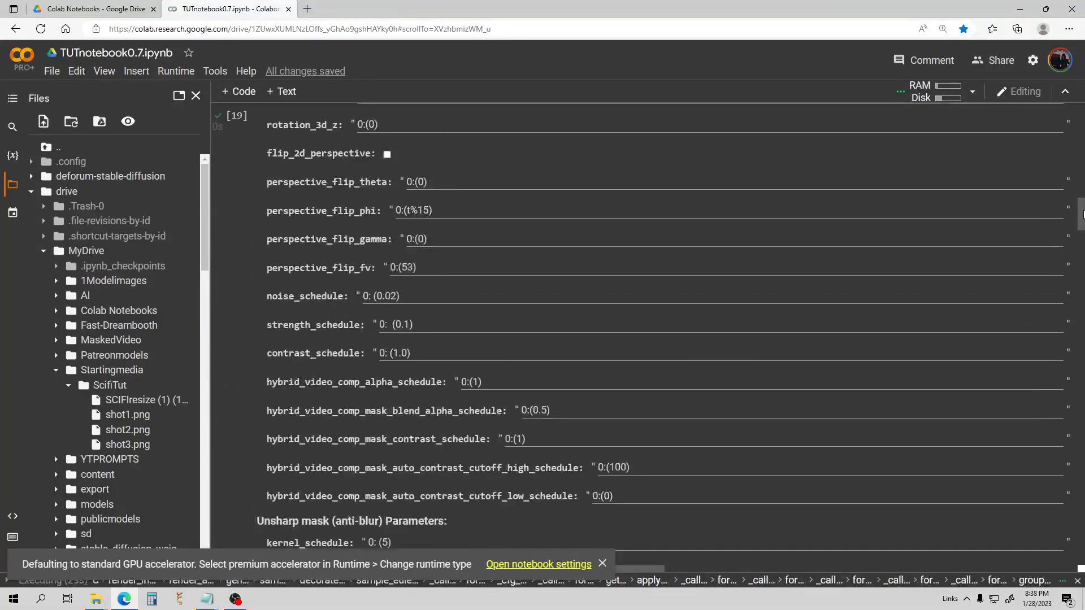
{"action": "left_click", "coordinate": [410, 324]}
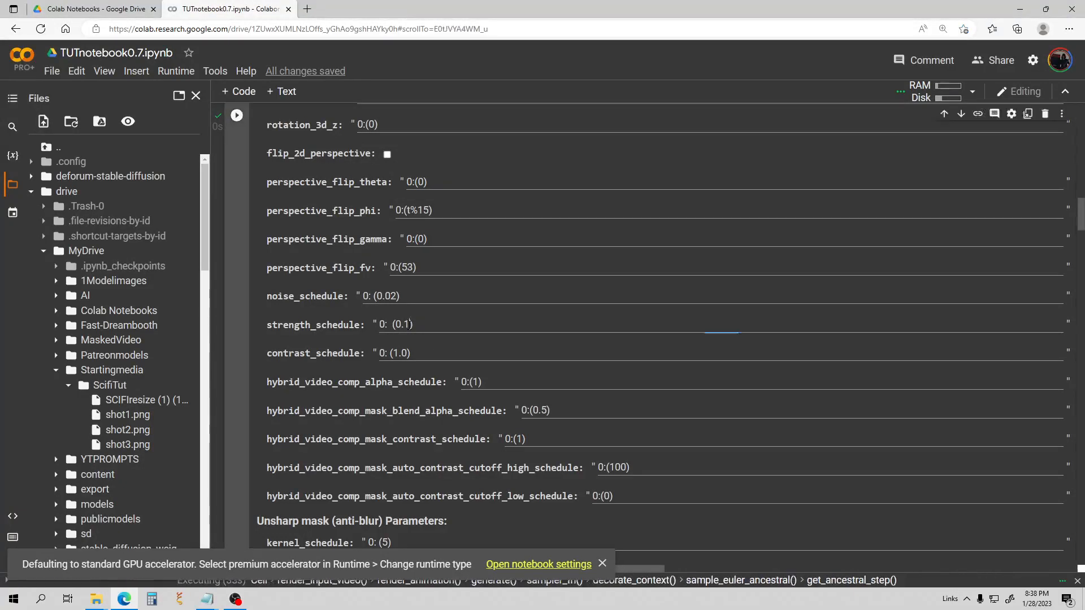
{"action": "key", "text": "BackSpace"}
{"action": "key", "text": "BackSpace"}
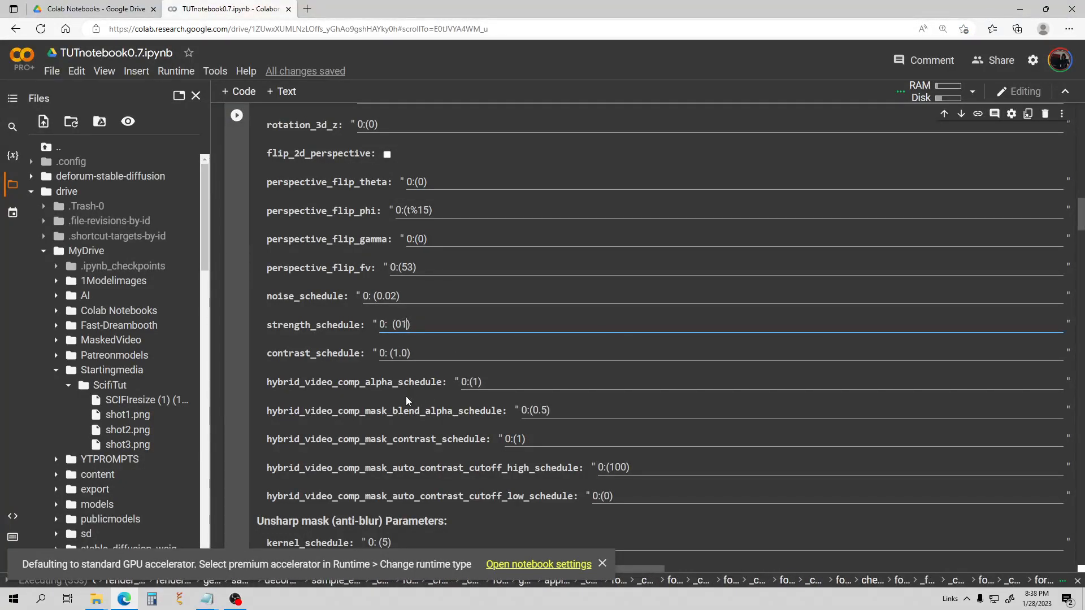
{"action": "key", "text": "BackSpace"}
{"action": "type", "text": "1"}
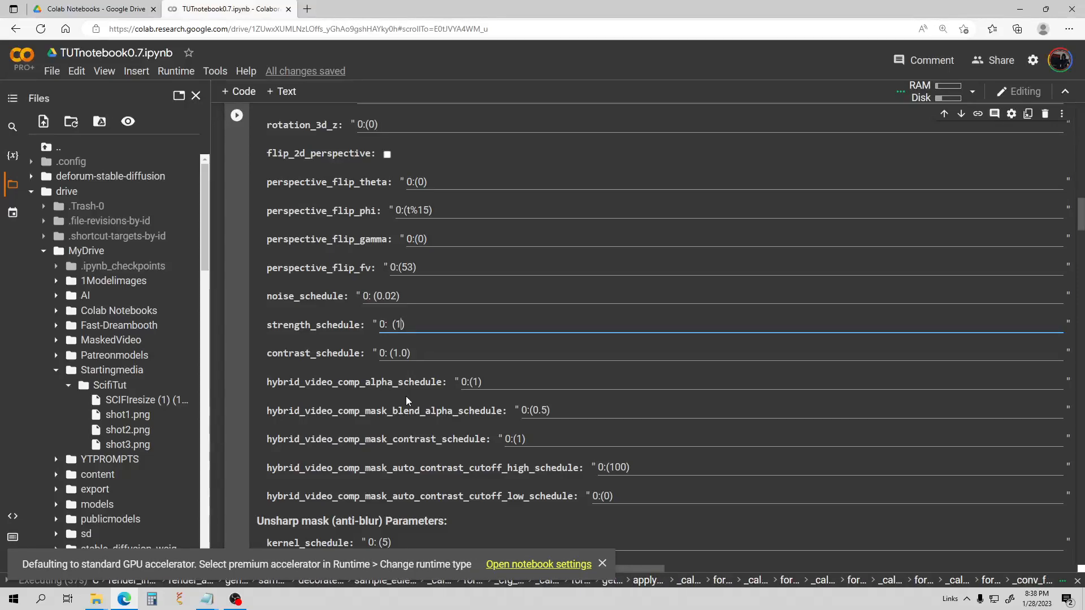
Look at the latest rendered frame in the render cell's output and interrupt the render
{"action": "scroll", "coordinate": [406, 396], "scroll_direction": "down", "scroll_amount": 13}
{"action": "scroll", "coordinate": [336, 365], "scroll_direction": "down", "scroll_amount": 20}
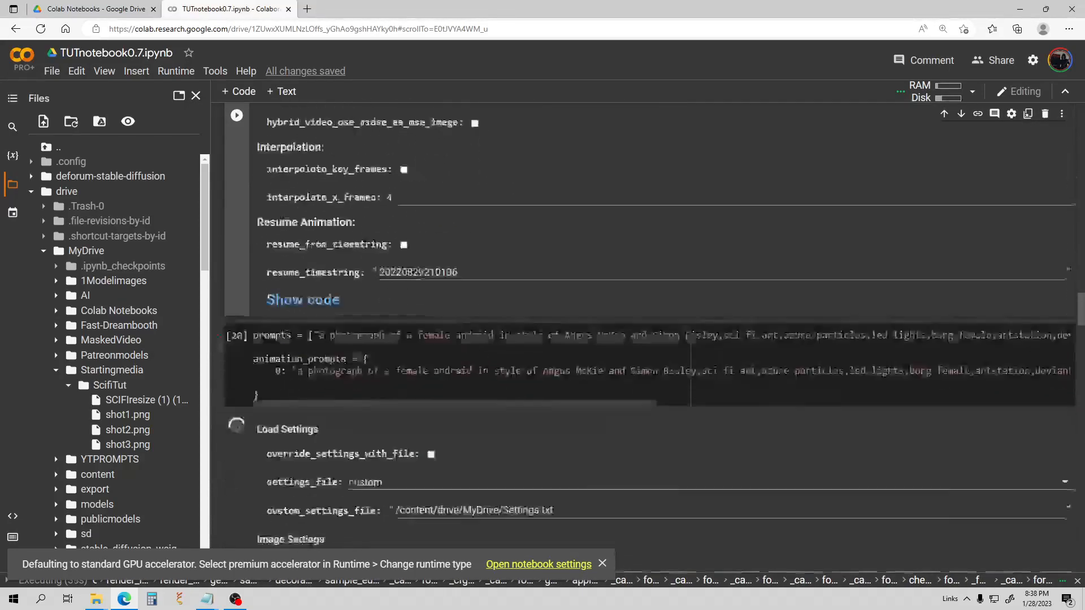
{"action": "scroll", "coordinate": [325, 353], "scroll_direction": "down", "scroll_amount": 20}
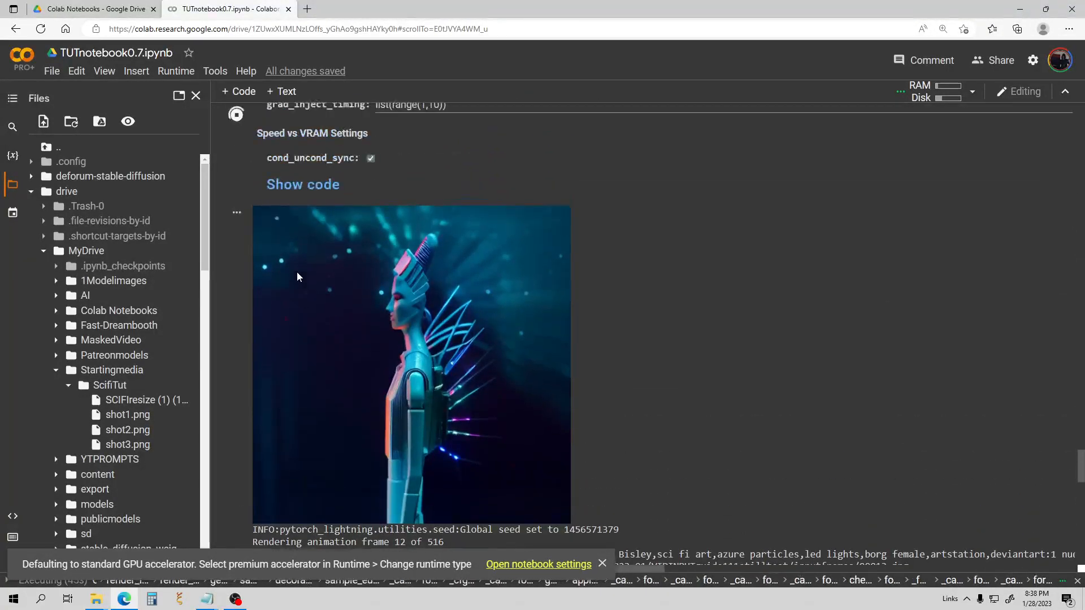
{"action": "left_click", "coordinate": [237, 116]}
Set seed_behavior to fixed in the Batch Settings of the render cell
{"action": "scroll", "coordinate": [355, 323], "scroll_direction": "up", "scroll_amount": 20}
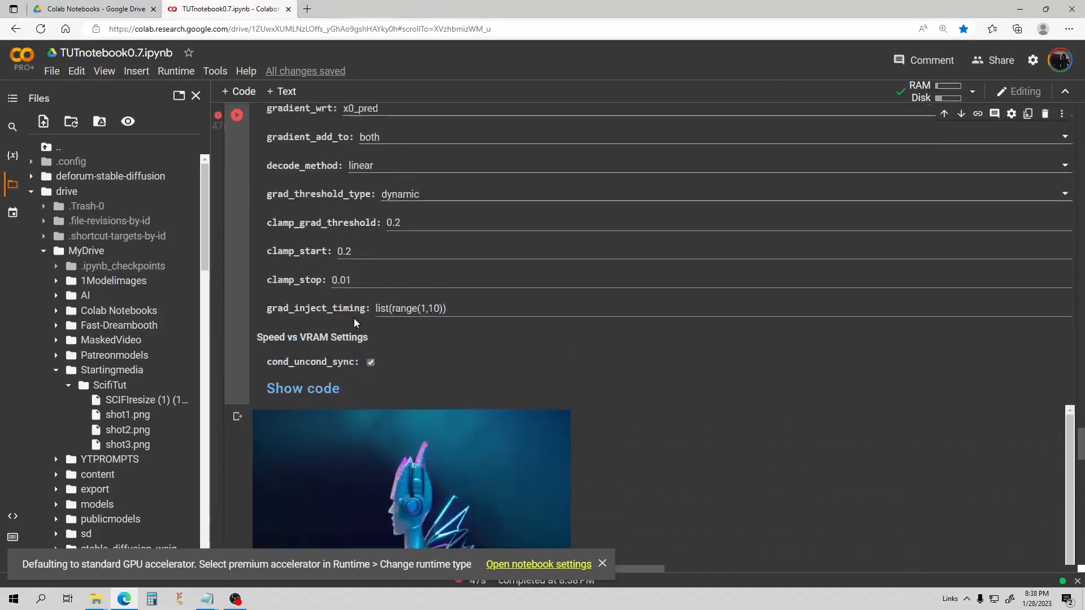
{"action": "scroll", "coordinate": [354, 323], "scroll_direction": "up", "scroll_amount": 8}
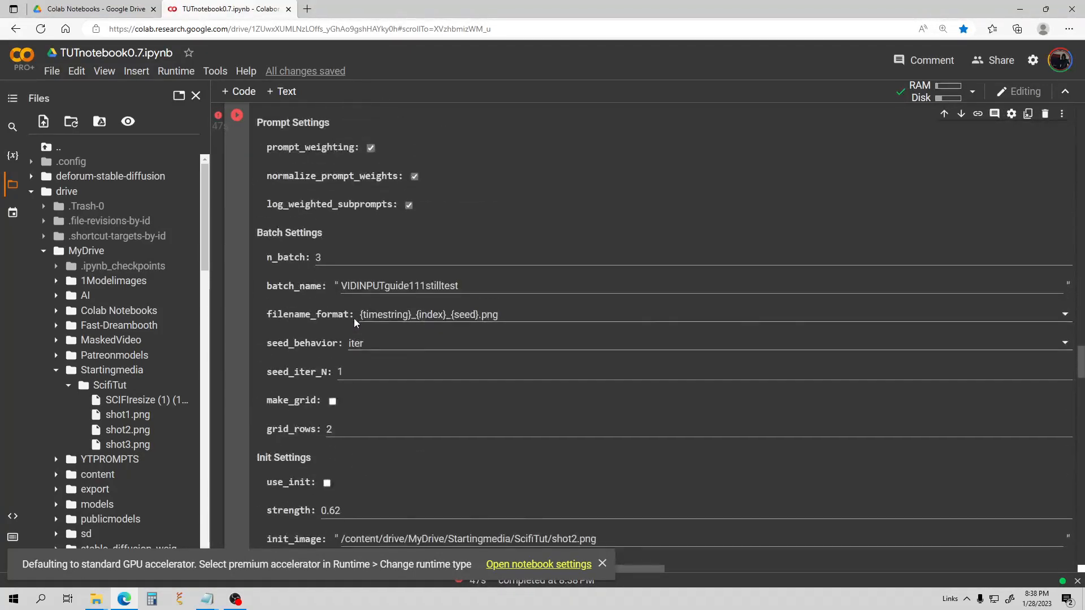
{"action": "scroll", "coordinate": [363, 322], "scroll_direction": "up", "scroll_amount": 3}
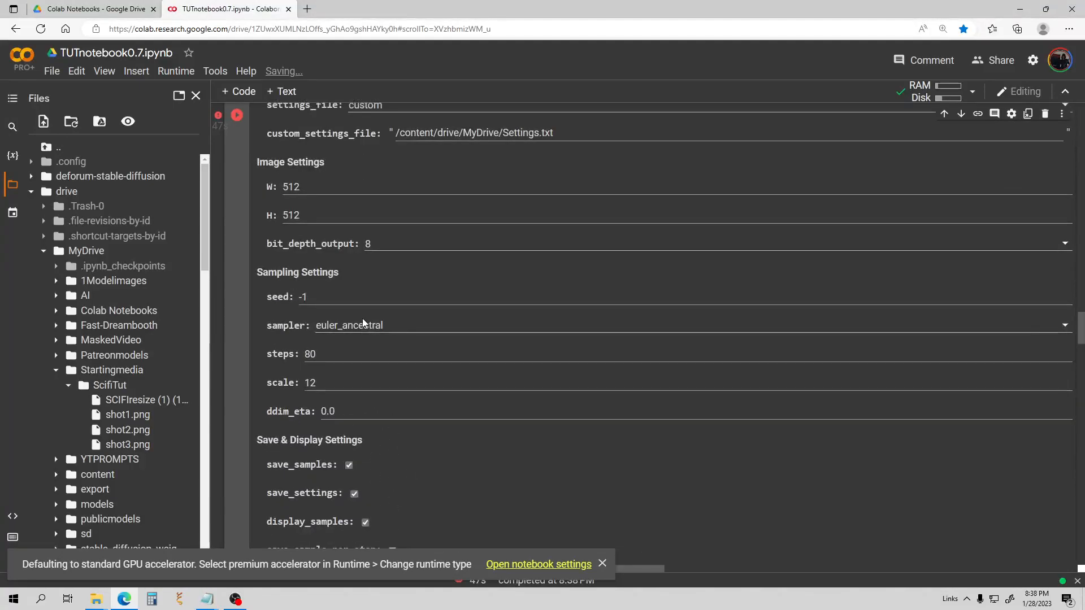
{"action": "scroll", "coordinate": [366, 322], "scroll_direction": "down", "scroll_amount": 3}
{"action": "scroll", "coordinate": [394, 294], "scroll_direction": "down", "scroll_amount": 3}
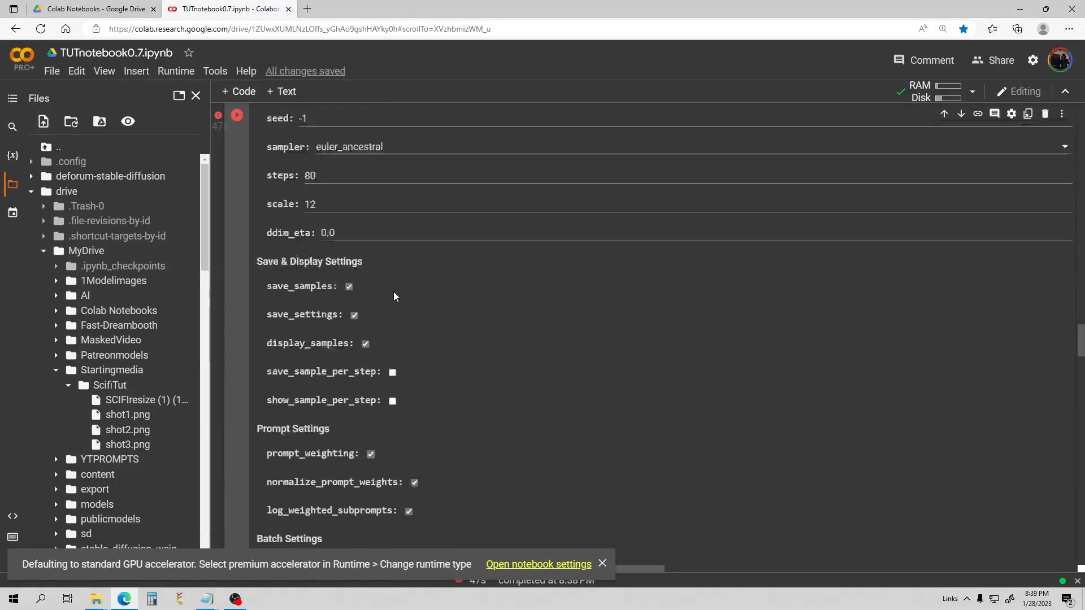
{"action": "scroll", "coordinate": [394, 294], "scroll_direction": "down", "scroll_amount": 6}
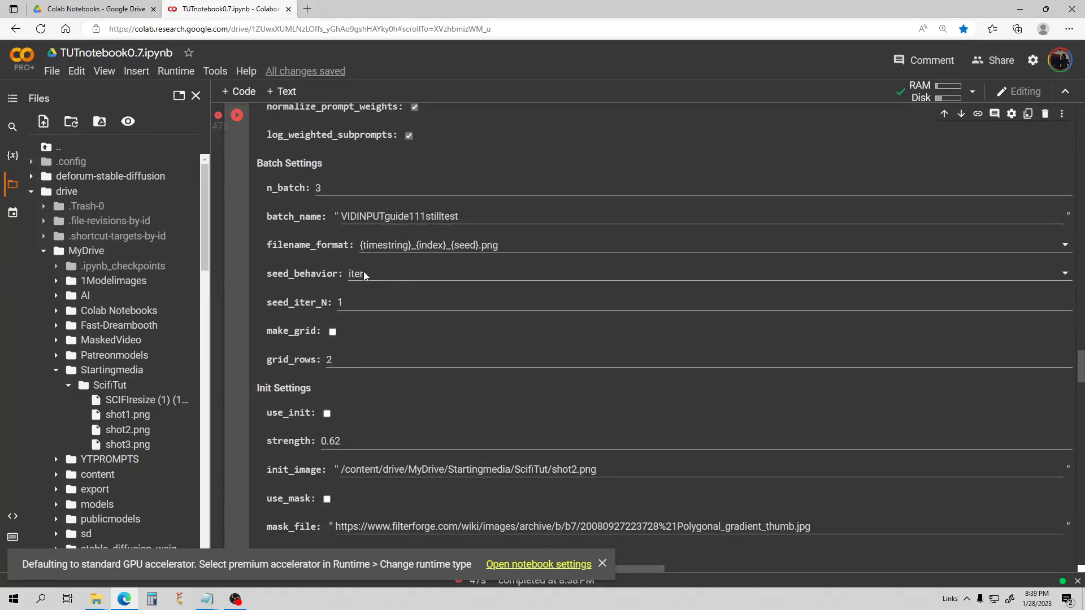
{"action": "left_click", "coordinate": [368, 273]}
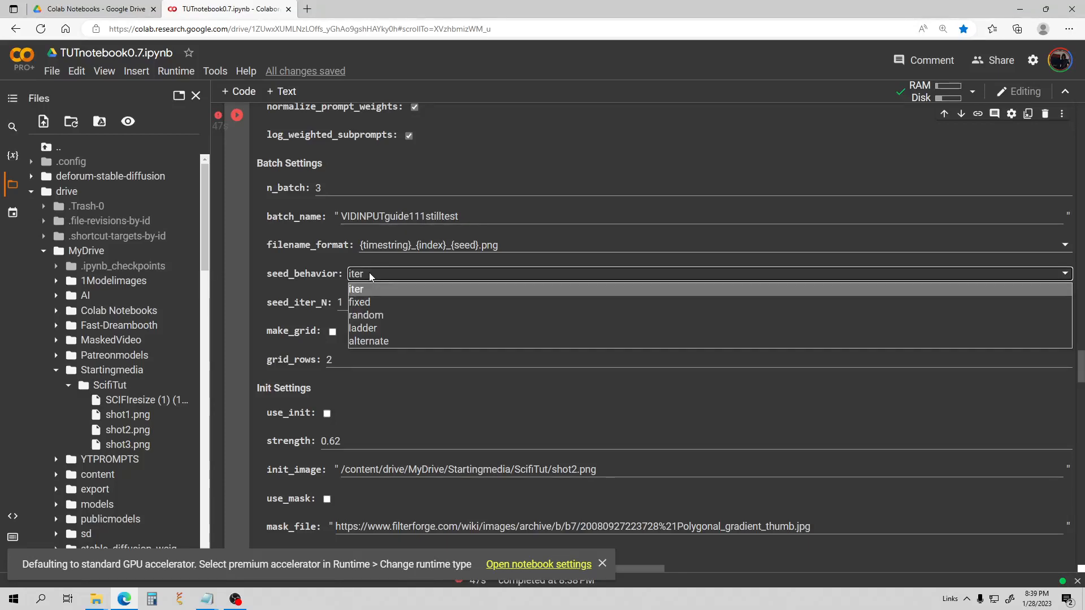
{"action": "left_click", "coordinate": [369, 300]}
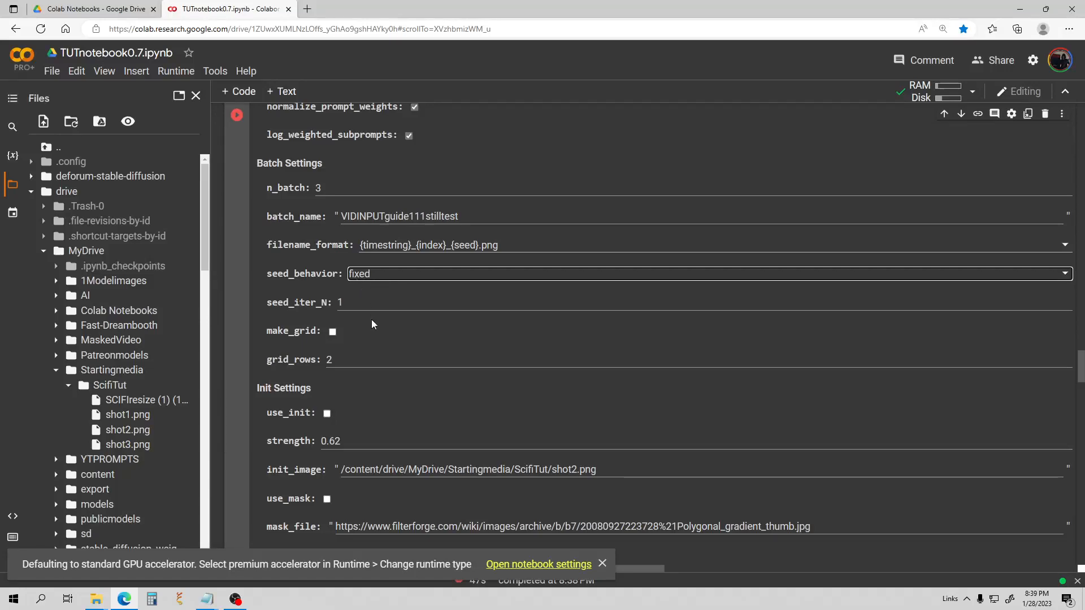
Rerun the animation settings cell to apply the edited strength_schedule
{"action": "scroll", "coordinate": [371, 319], "scroll_direction": "up", "scroll_amount": 15}
{"action": "scroll", "coordinate": [328, 311], "scroll_direction": "up", "scroll_amount": 15}
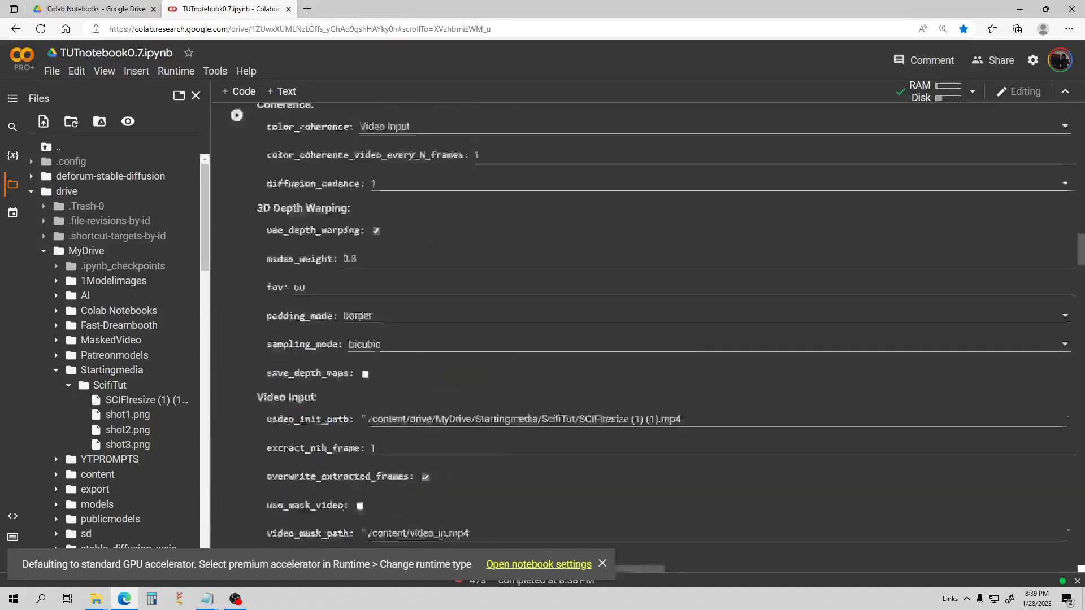
{"action": "scroll", "coordinate": [334, 309], "scroll_direction": "down", "scroll_amount": 3}
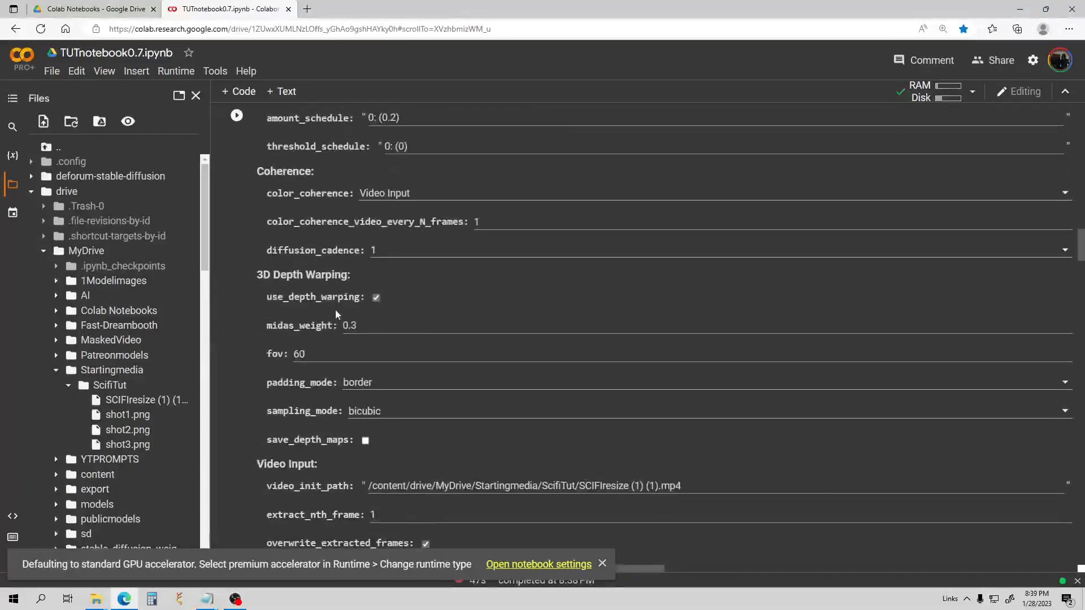
{"action": "left_click", "coordinate": [237, 117]}
Review the sampling, batch and init settings of the render cell and run the cell again
{"action": "scroll", "coordinate": [333, 227], "scroll_direction": "down", "scroll_amount": 20}
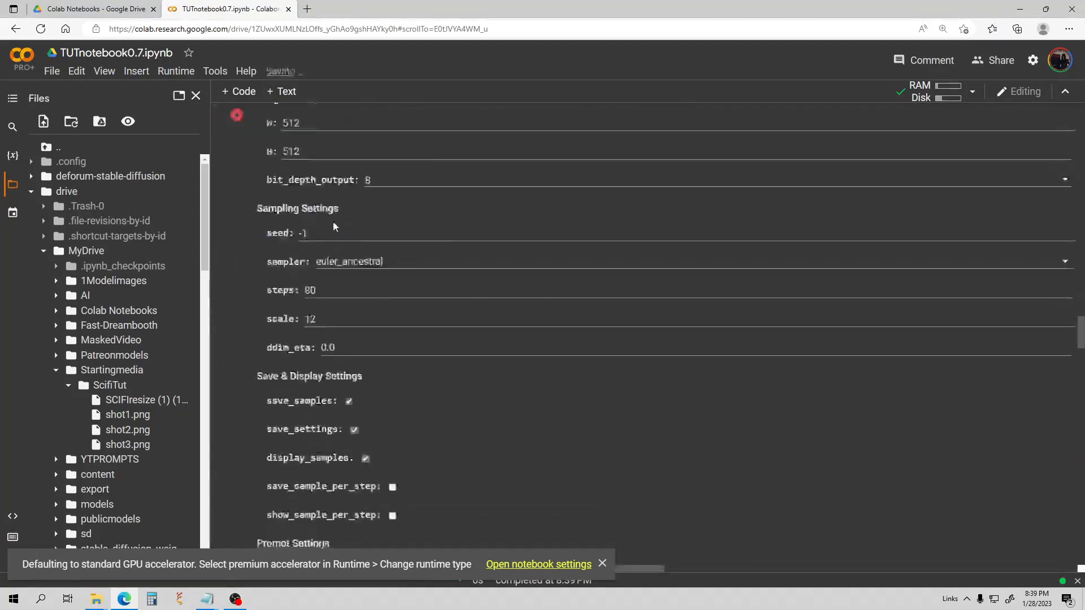
{"action": "scroll", "coordinate": [332, 226], "scroll_direction": "up", "scroll_amount": 6}
{"action": "scroll", "coordinate": [304, 228], "scroll_direction": "down", "scroll_amount": 6}
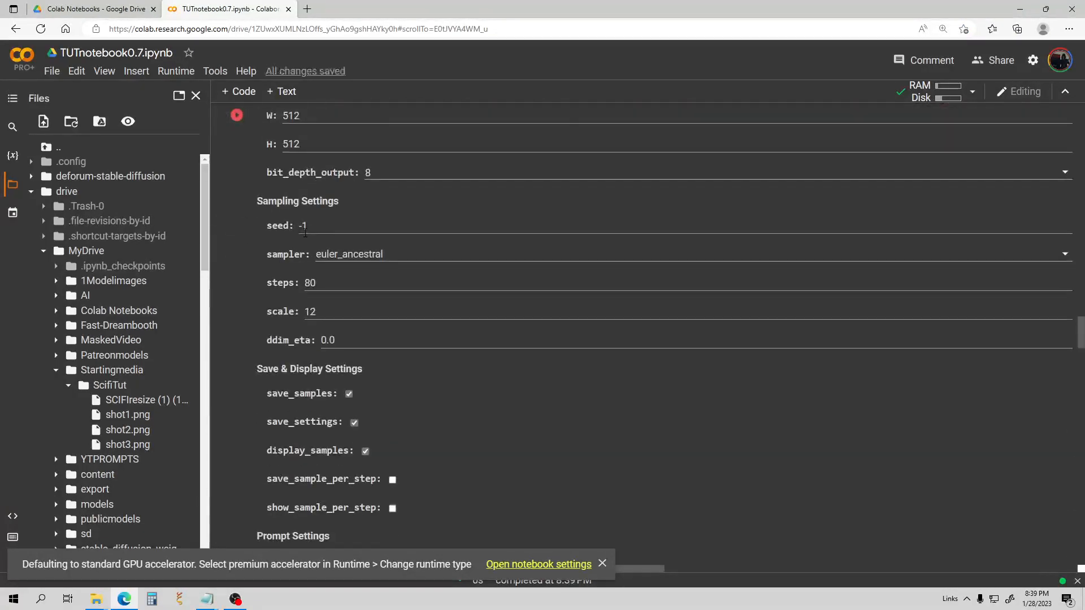
{"action": "scroll", "coordinate": [320, 236], "scroll_direction": "down", "scroll_amount": 6}
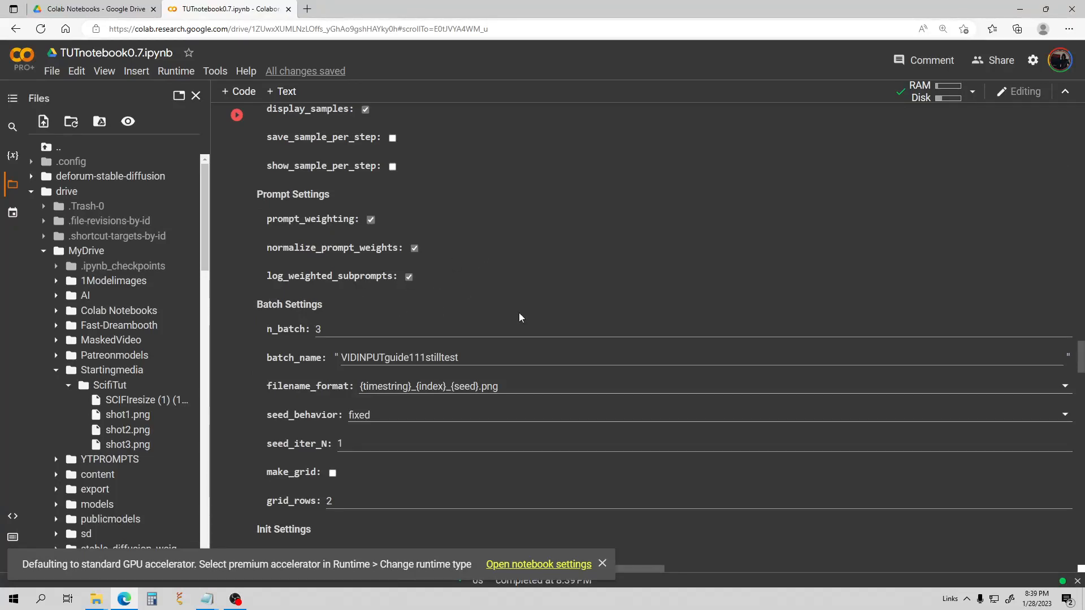
{"action": "scroll", "coordinate": [520, 317], "scroll_direction": "down", "scroll_amount": 5}
{"action": "double_click", "coordinate": [320, 300]}
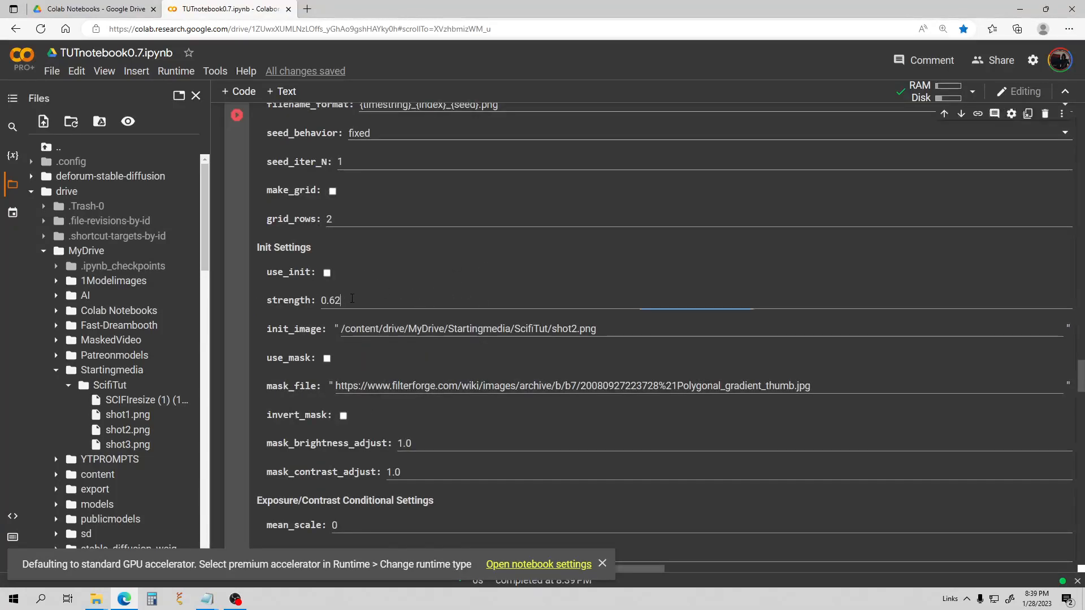
{"action": "scroll", "coordinate": [342, 293], "scroll_direction": "up", "scroll_amount": 16}
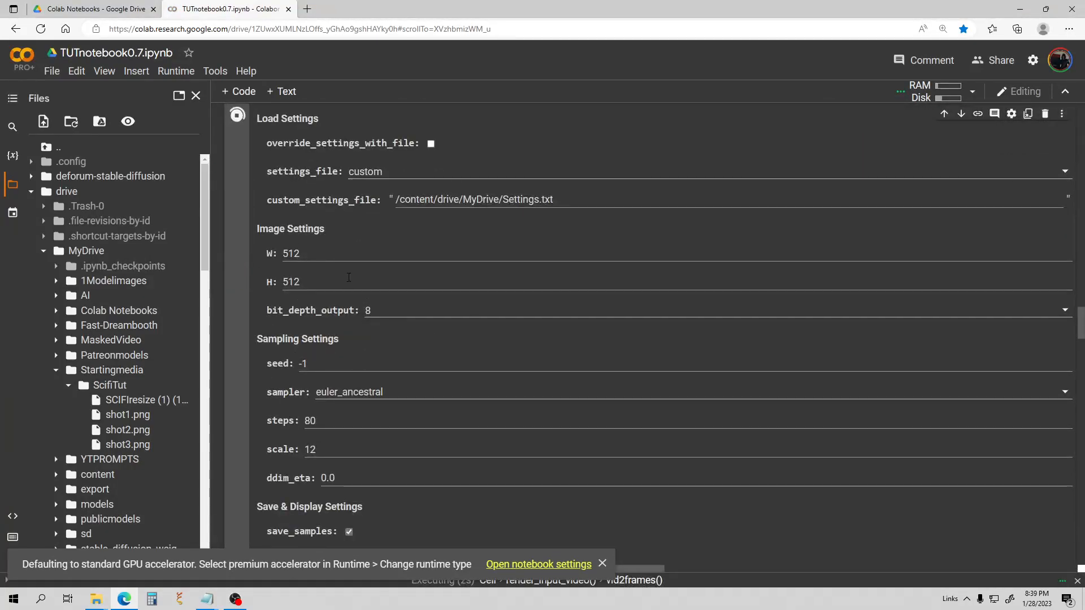
Close the Files sidebar and bring the running render cell's output into view
{"action": "scroll", "coordinate": [405, 269], "scroll_direction": "down", "scroll_amount": 10}
{"action": "scroll", "coordinate": [427, 266], "scroll_direction": "down", "scroll_amount": 6}
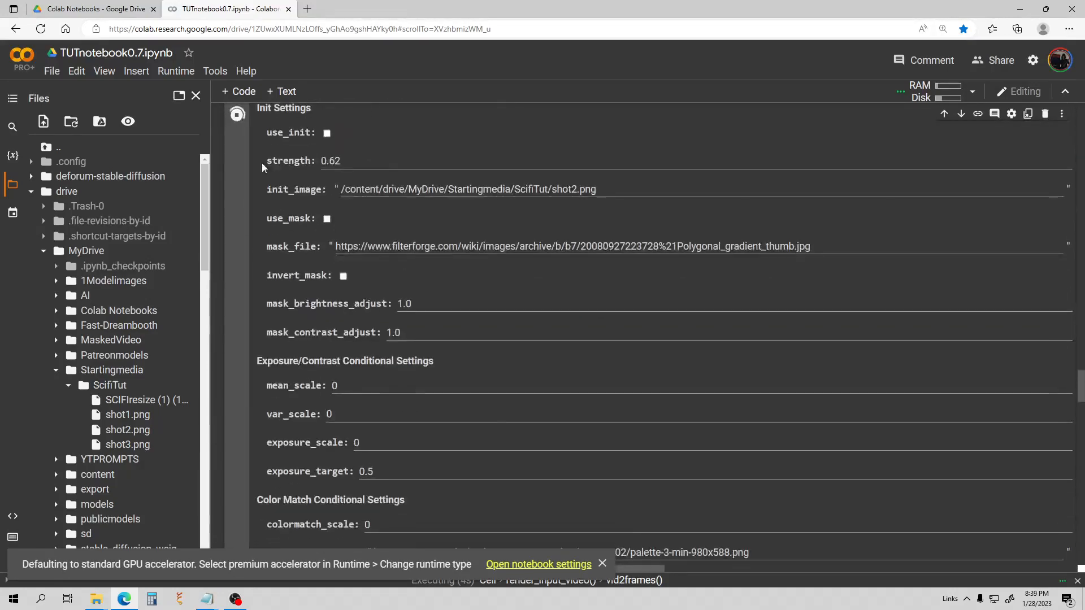
{"action": "left_click", "coordinate": [195, 96]}
{"action": "scroll", "coordinate": [324, 224], "scroll_direction": "down", "scroll_amount": 15}
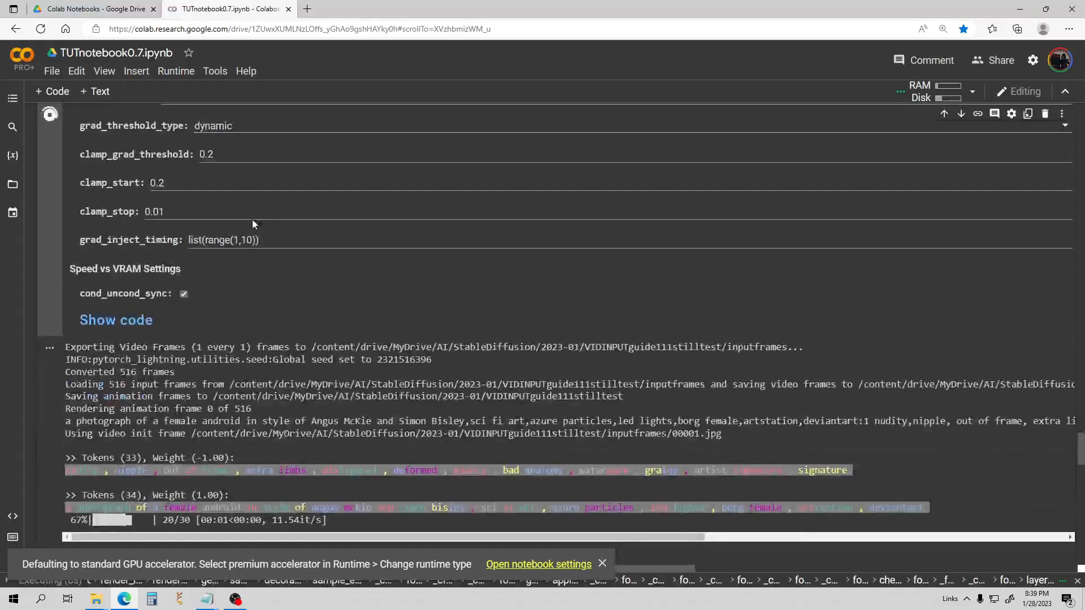
{"action": "scroll", "coordinate": [200, 212], "scroll_direction": "down", "scroll_amount": 4}
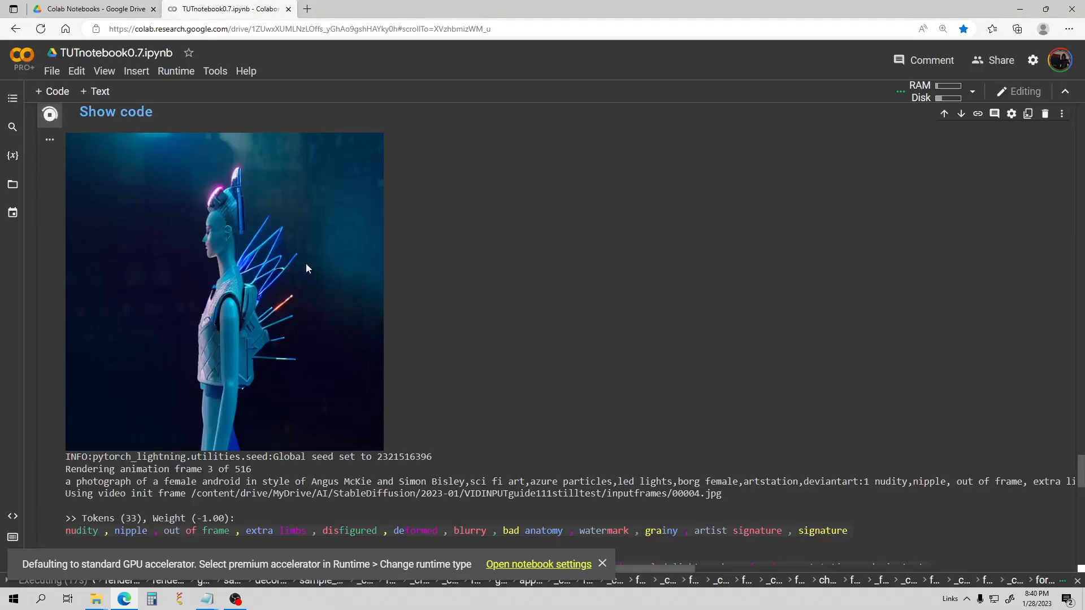
Examine the strength value in the Init Settings and check the latest rendered frames in the output
{"action": "scroll", "coordinate": [306, 264], "scroll_direction": "up", "scroll_amount": 20}
{"action": "scroll", "coordinate": [212, 243], "scroll_direction": "up", "scroll_amount": 4}
{"action": "left_click_drag", "start_coordinate": [202, 228], "coordinate": [113, 228]}
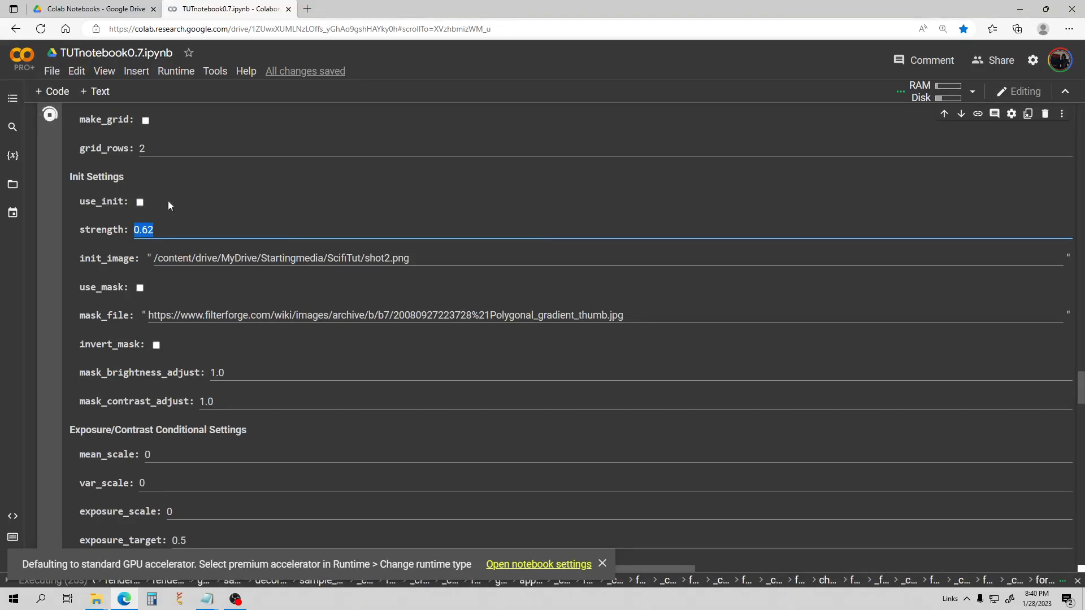
{"action": "scroll", "coordinate": [182, 202], "scroll_direction": "down", "scroll_amount": 6}
{"action": "scroll", "coordinate": [254, 262], "scroll_direction": "up", "scroll_amount": 5}
{"action": "scroll", "coordinate": [255, 263], "scroll_direction": "up", "scroll_amount": 1}
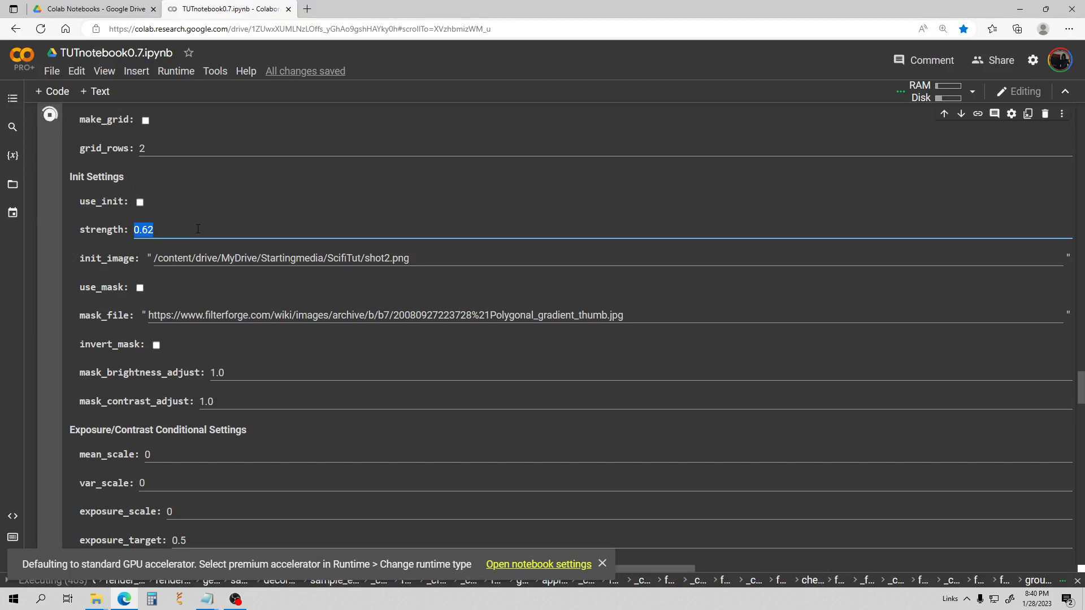
{"action": "scroll", "coordinate": [197, 229], "scroll_direction": "up", "scroll_amount": 1}
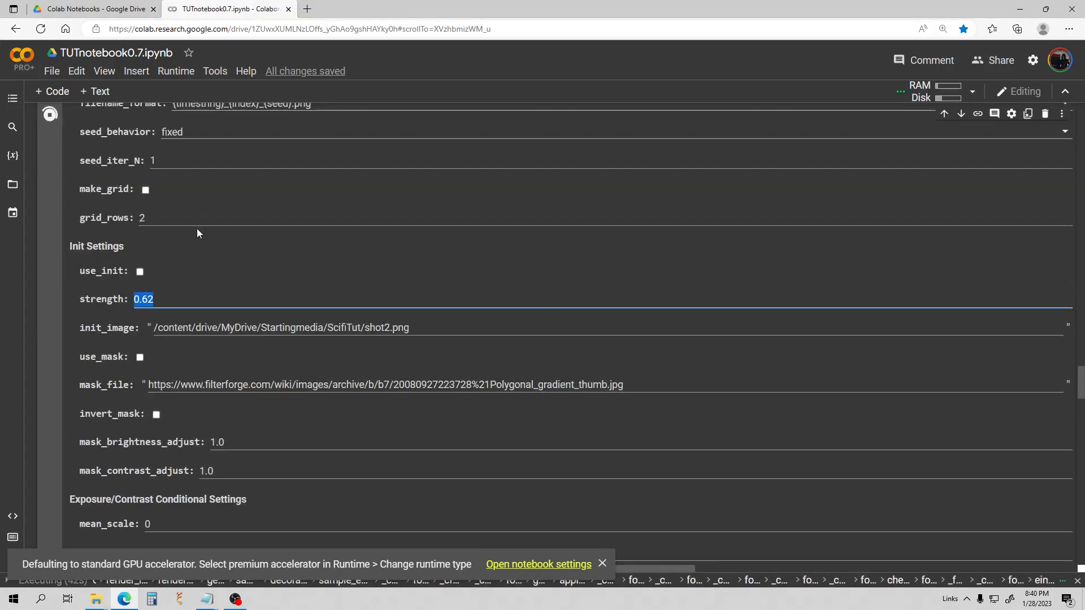
{"action": "left_click", "coordinate": [190, 298]}
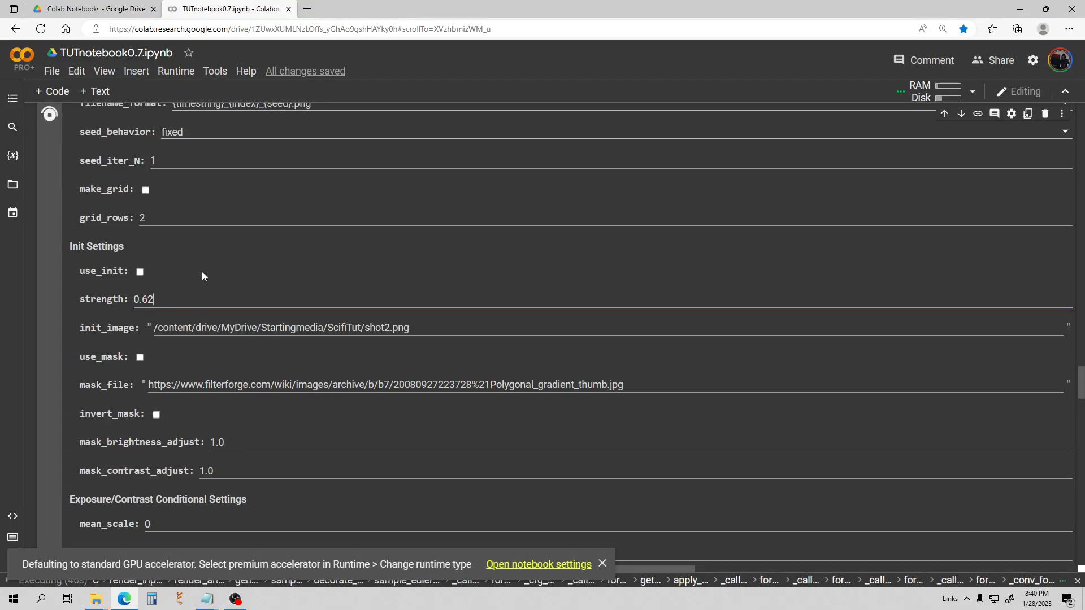
{"action": "scroll", "coordinate": [202, 271], "scroll_direction": "down", "scroll_amount": 20}
{"action": "scroll", "coordinate": [225, 271], "scroll_direction": "down", "scroll_amount": 2}
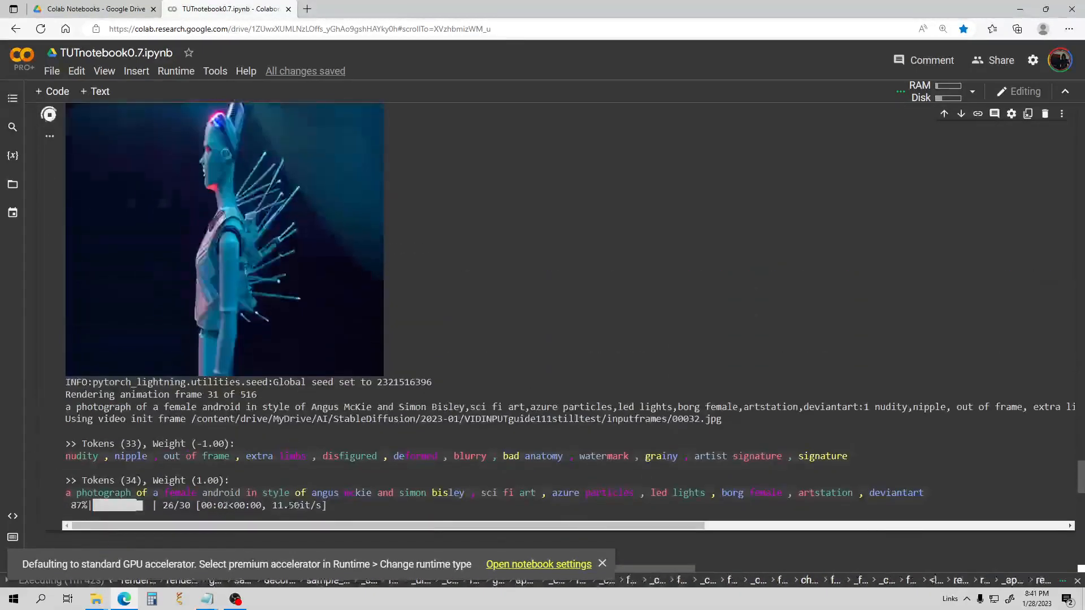
{"action": "scroll", "coordinate": [368, 354], "scroll_direction": "down", "scroll_amount": 2}
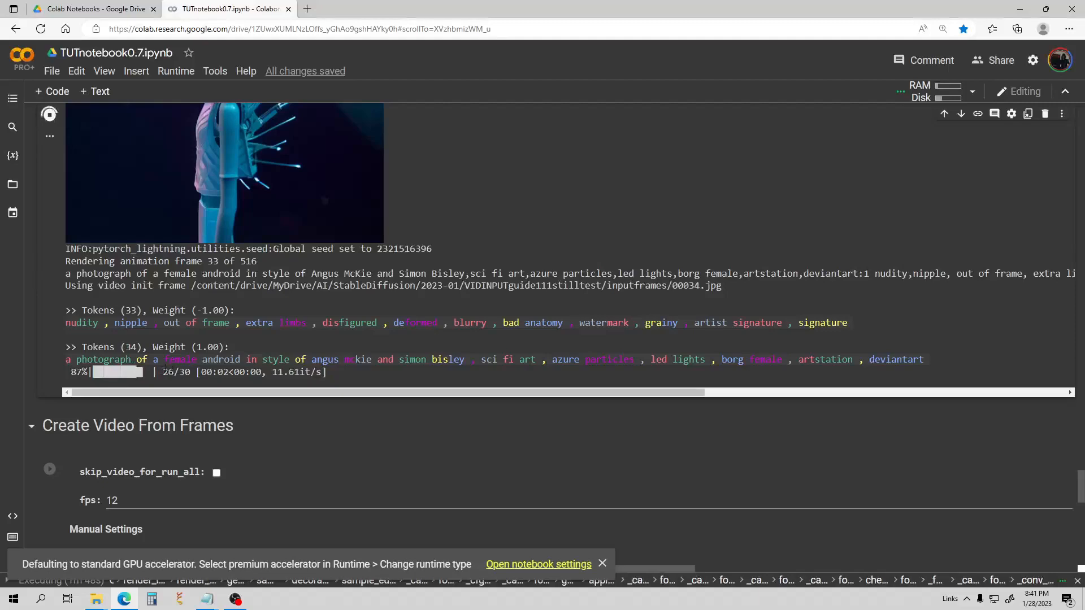
{"action": "scroll", "coordinate": [396, 312], "scroll_direction": "up", "scroll_amount": 2}
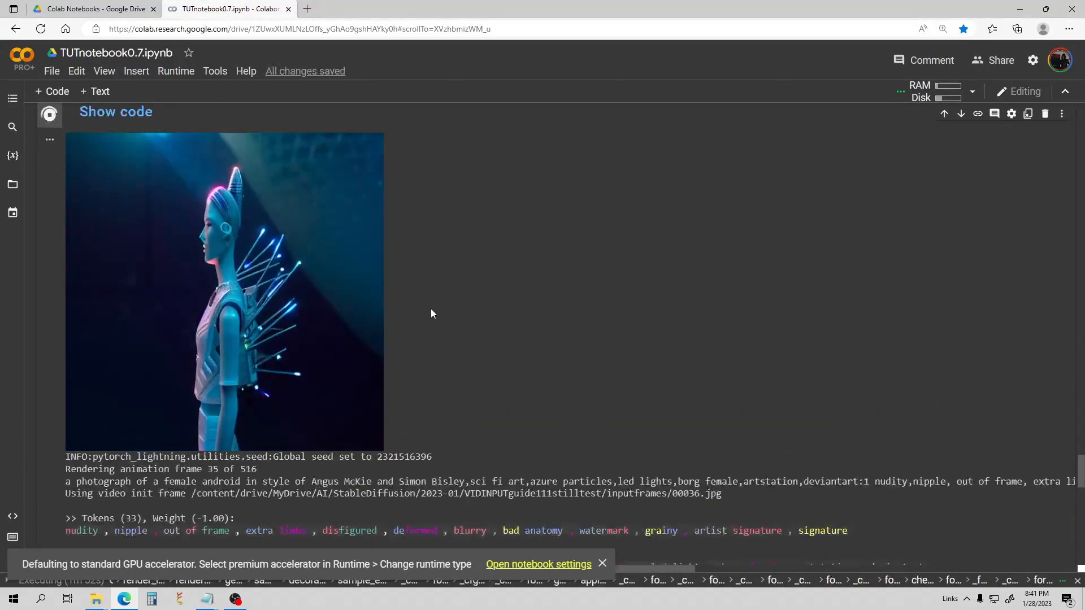
Compare the steps value in the Sampling Settings with the strength value in the Init Settings of the render cell
{"action": "scroll", "coordinate": [438, 302], "scroll_direction": "up", "scroll_amount": 15}
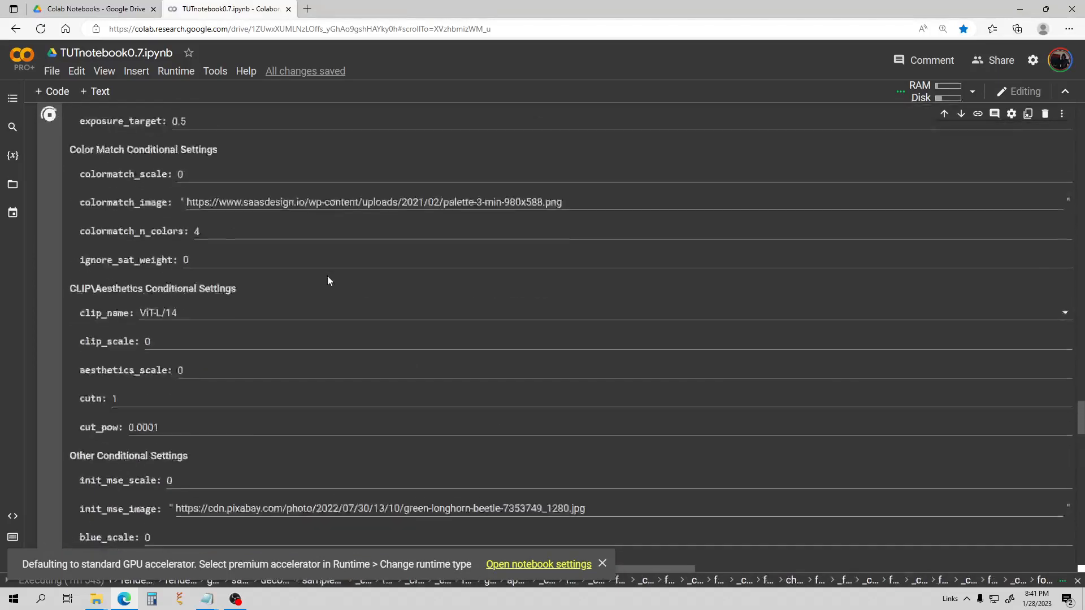
{"action": "scroll", "coordinate": [327, 281], "scroll_direction": "up", "scroll_amount": 10}
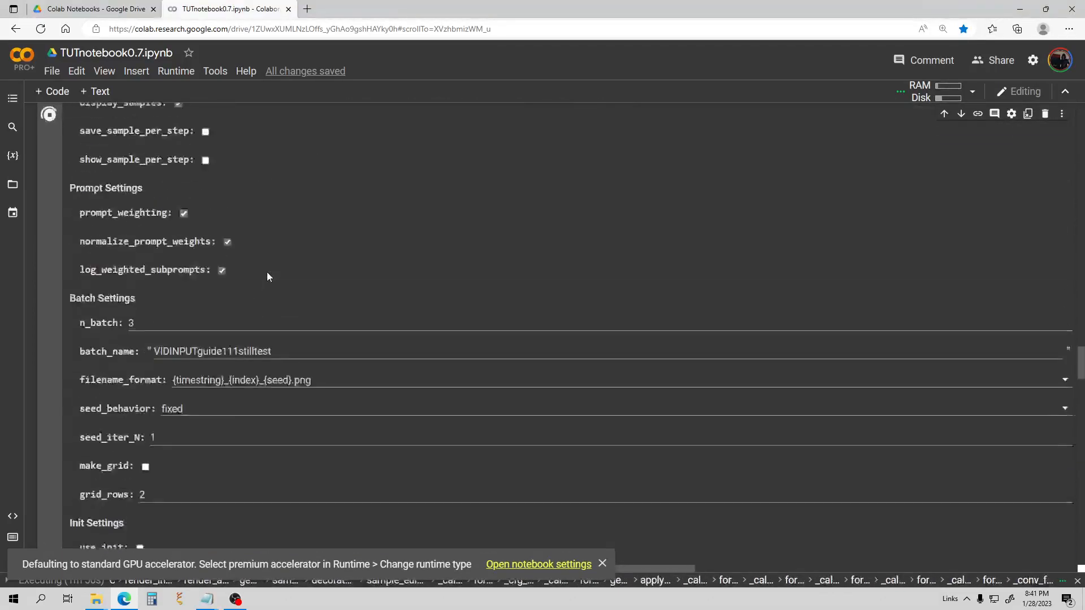
{"action": "scroll", "coordinate": [267, 272], "scroll_direction": "up", "scroll_amount": 9}
{"action": "scroll", "coordinate": [277, 273], "scroll_direction": "down", "scroll_amount": 1}
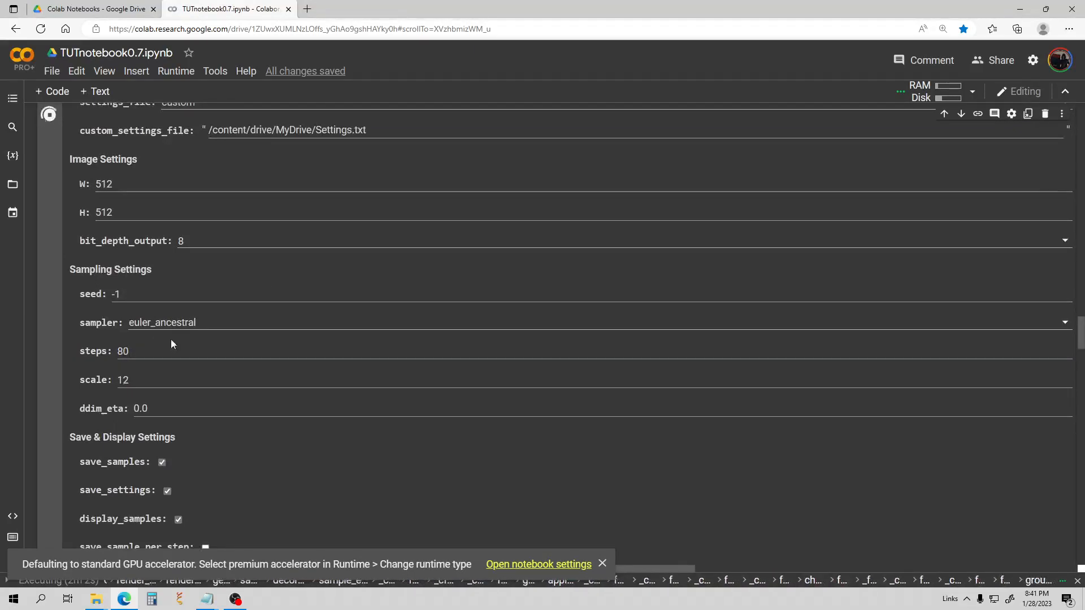
{"action": "scroll", "coordinate": [145, 342], "scroll_direction": "down", "scroll_amount": 5}
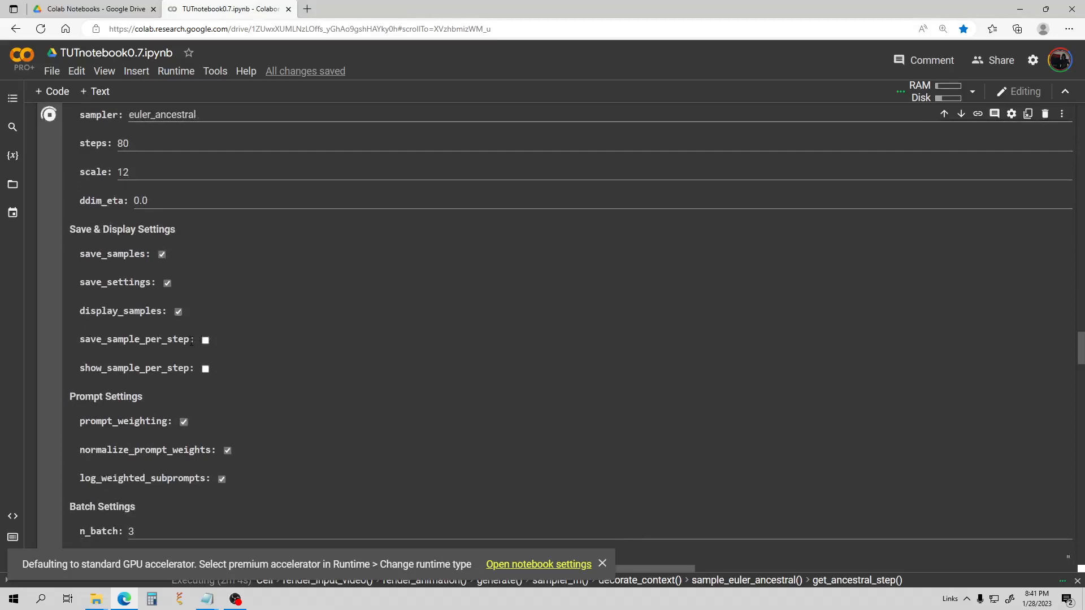
{"action": "scroll", "coordinate": [191, 341], "scroll_direction": "down", "scroll_amount": 6}
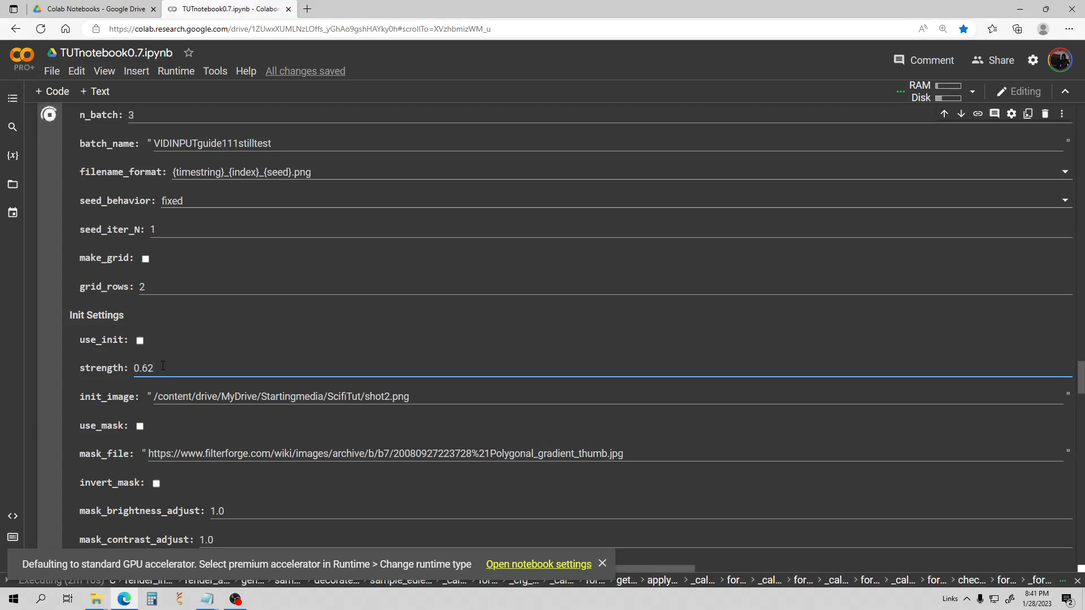
{"action": "scroll", "coordinate": [163, 365], "scroll_direction": "up", "scroll_amount": 4}
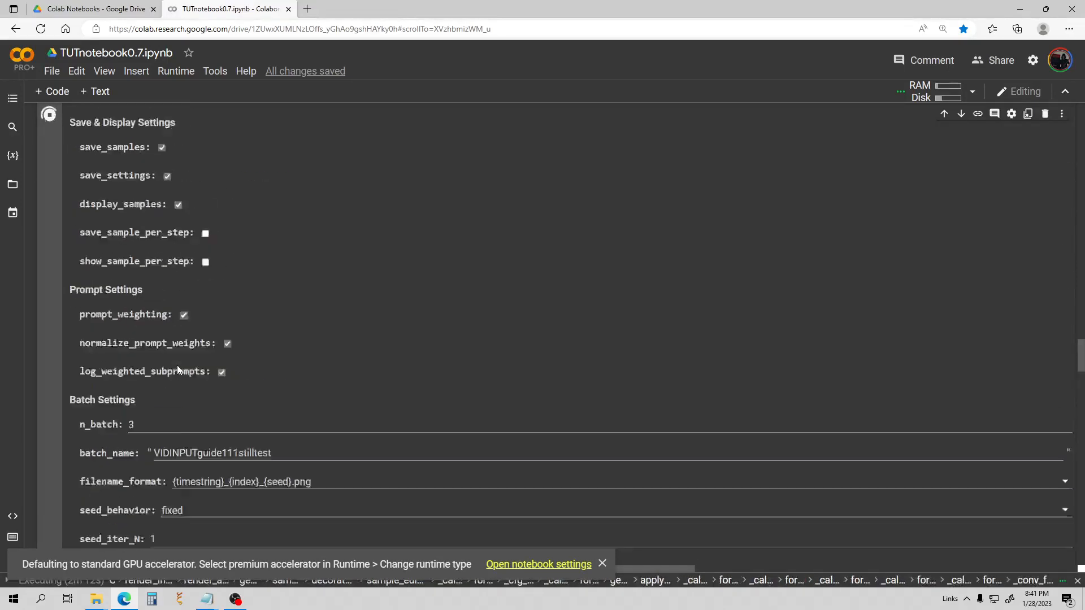
{"action": "scroll", "coordinate": [181, 368], "scroll_direction": "up", "scroll_amount": 4}
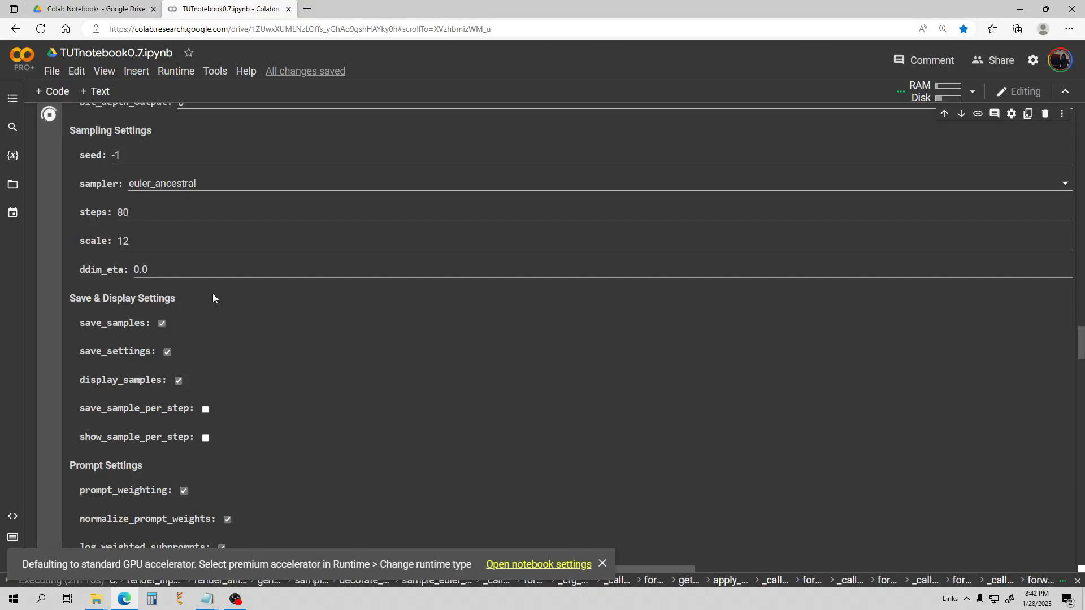
{"action": "scroll", "coordinate": [208, 299], "scroll_direction": "down", "scroll_amount": 6}
{"action": "scroll", "coordinate": [191, 333], "scroll_direction": "down", "scroll_amount": 2}
{"action": "left_click", "coordinate": [186, 377]}
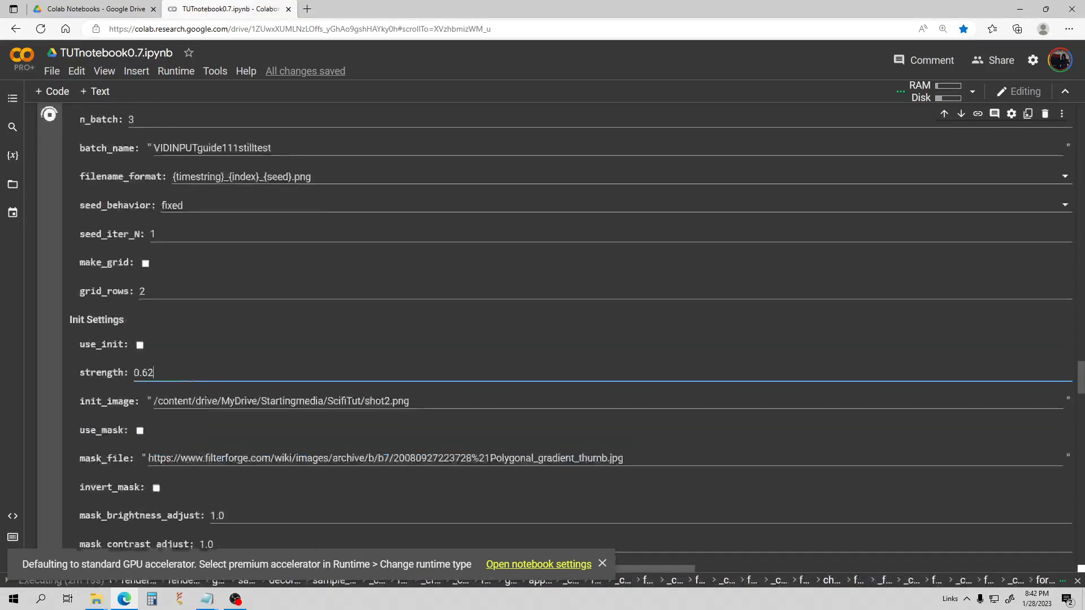
{"action": "scroll", "coordinate": [183, 373], "scroll_direction": "up", "scroll_amount": 8}
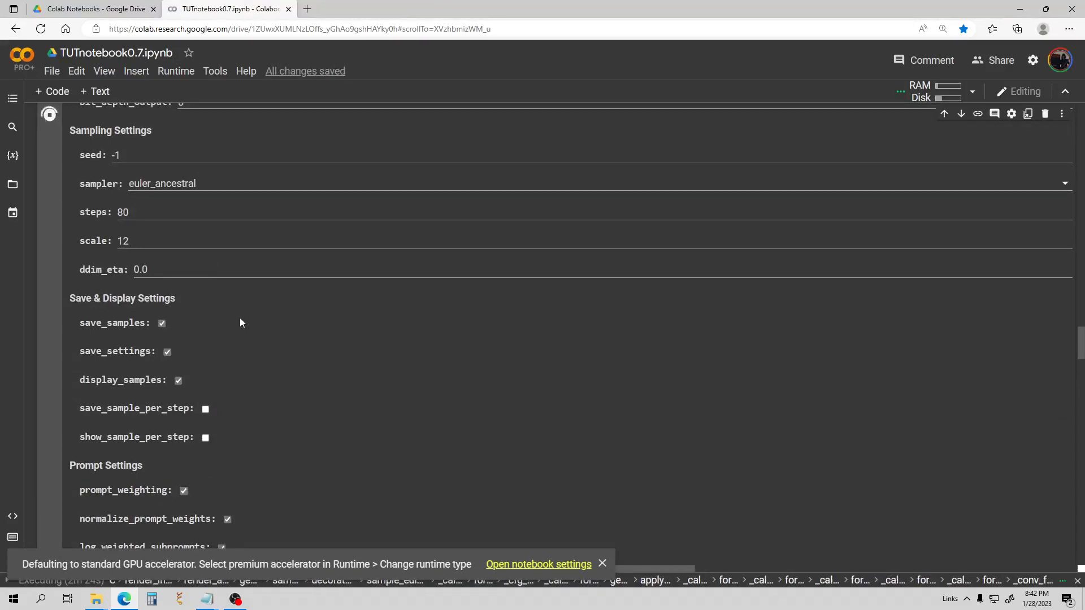
Check the Batch Settings and look at the newest rendered animation frame in the render cell's output
{"action": "scroll", "coordinate": [239, 318], "scroll_direction": "down", "scroll_amount": 1}
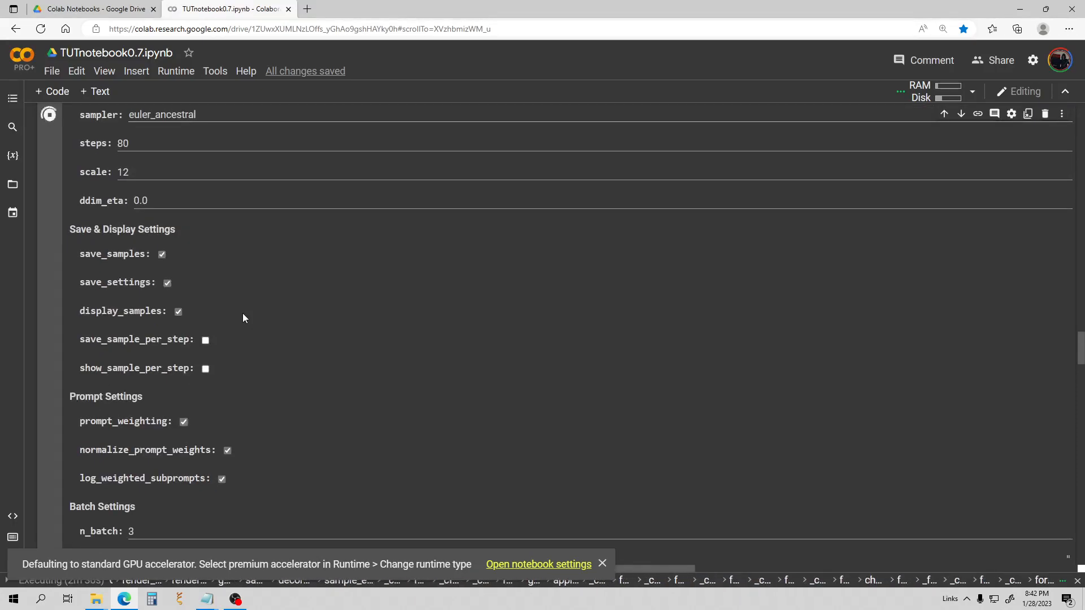
{"action": "scroll", "coordinate": [244, 313], "scroll_direction": "down", "scroll_amount": 4}
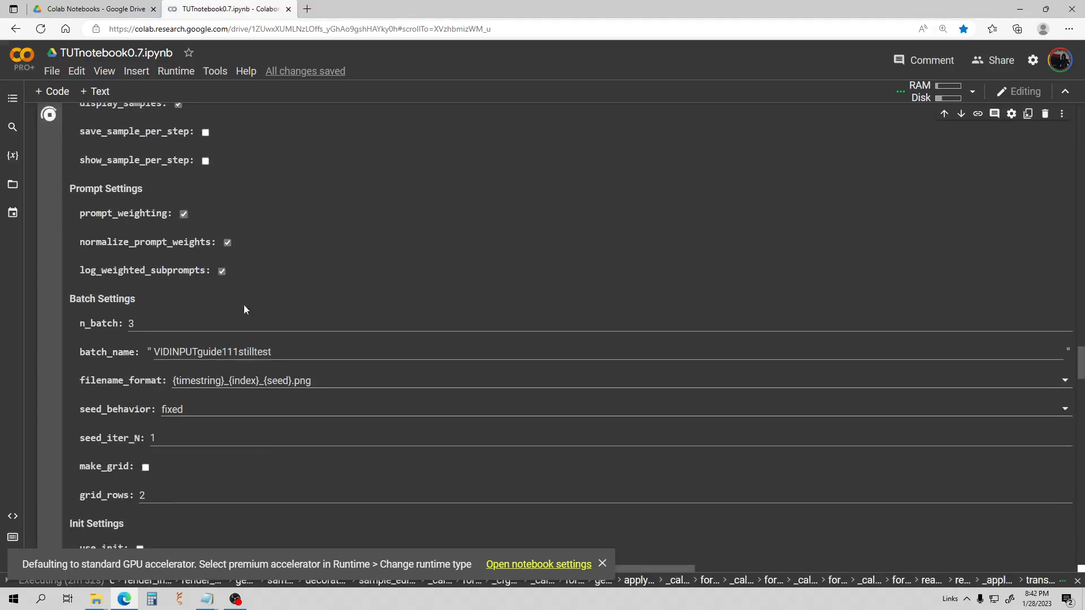
{"action": "scroll", "coordinate": [255, 316], "scroll_direction": "down", "scroll_amount": 12}
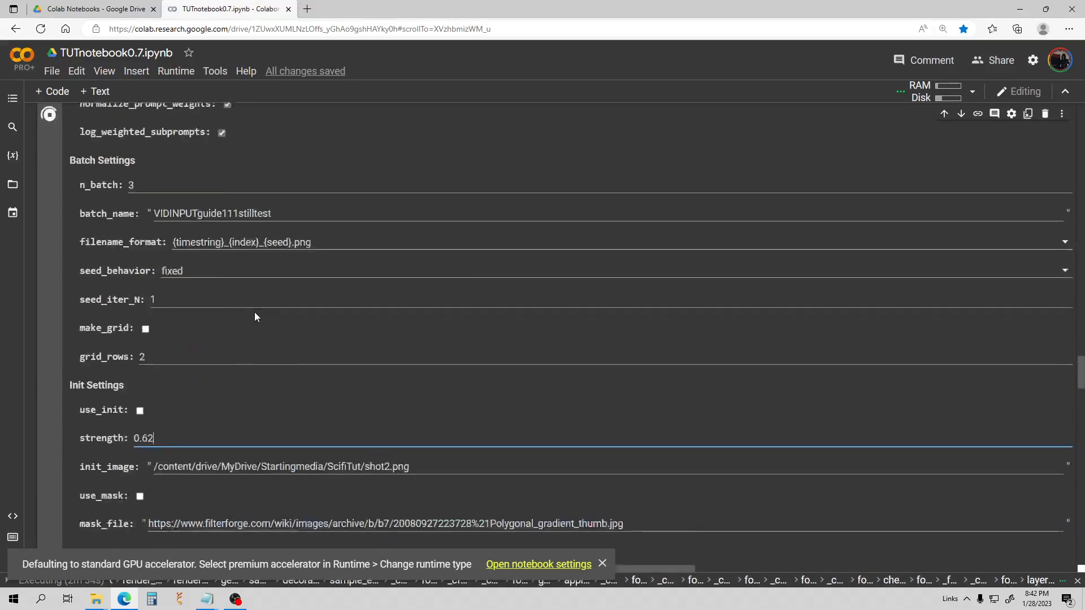
{"action": "scroll", "coordinate": [223, 292], "scroll_direction": "down", "scroll_amount": 7}
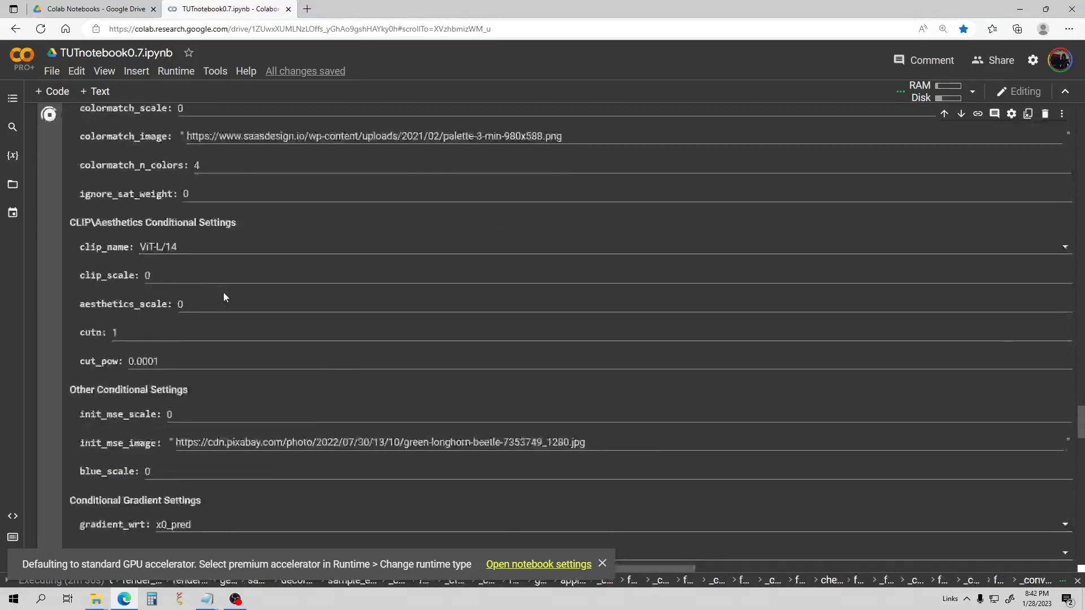
{"action": "scroll", "coordinate": [227, 290], "scroll_direction": "down", "scroll_amount": 5}
{"action": "scroll", "coordinate": [229, 290], "scroll_direction": "down", "scroll_amount": 4}
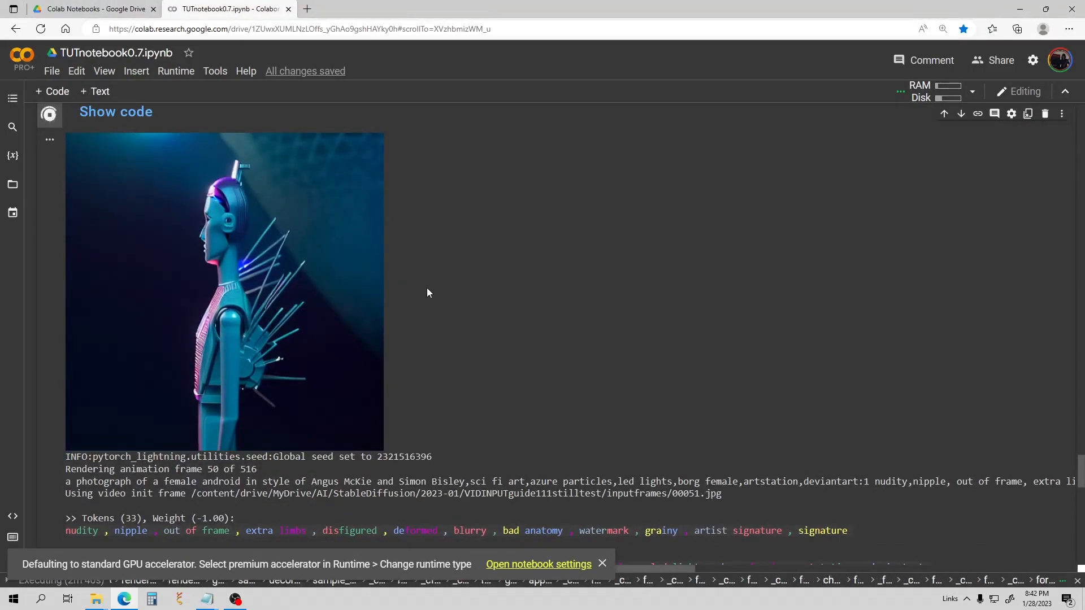
Review the init strength again along with the sampler, steps and scale values in the Sampling Settings
{"action": "scroll", "coordinate": [378, 298], "scroll_direction": "up", "scroll_amount": 5}
{"action": "scroll", "coordinate": [378, 298], "scroll_direction": "up", "scroll_amount": 14}
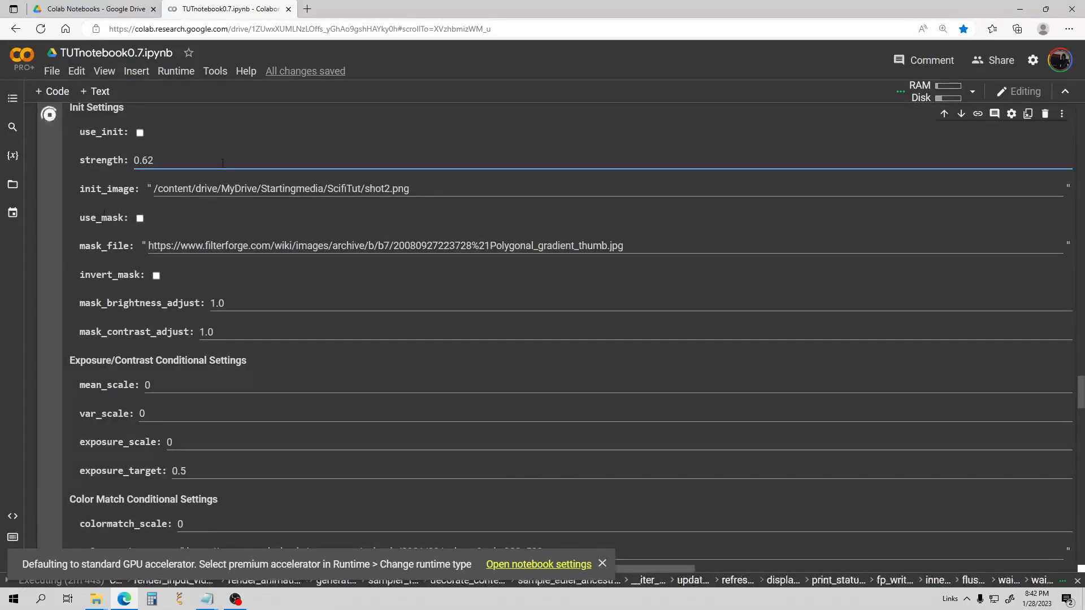
{"action": "scroll", "coordinate": [169, 186], "scroll_direction": "up", "scroll_amount": 4}
{"action": "scroll", "coordinate": [182, 235], "scroll_direction": "up", "scroll_amount": 9}
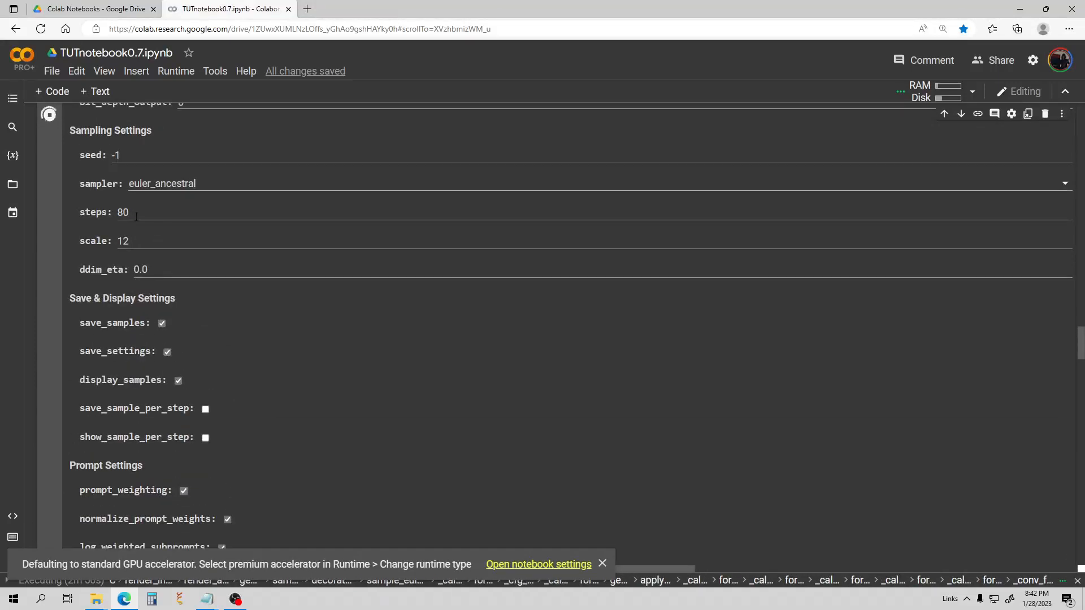
{"action": "scroll", "coordinate": [137, 211], "scroll_direction": "down", "scroll_amount": 3}
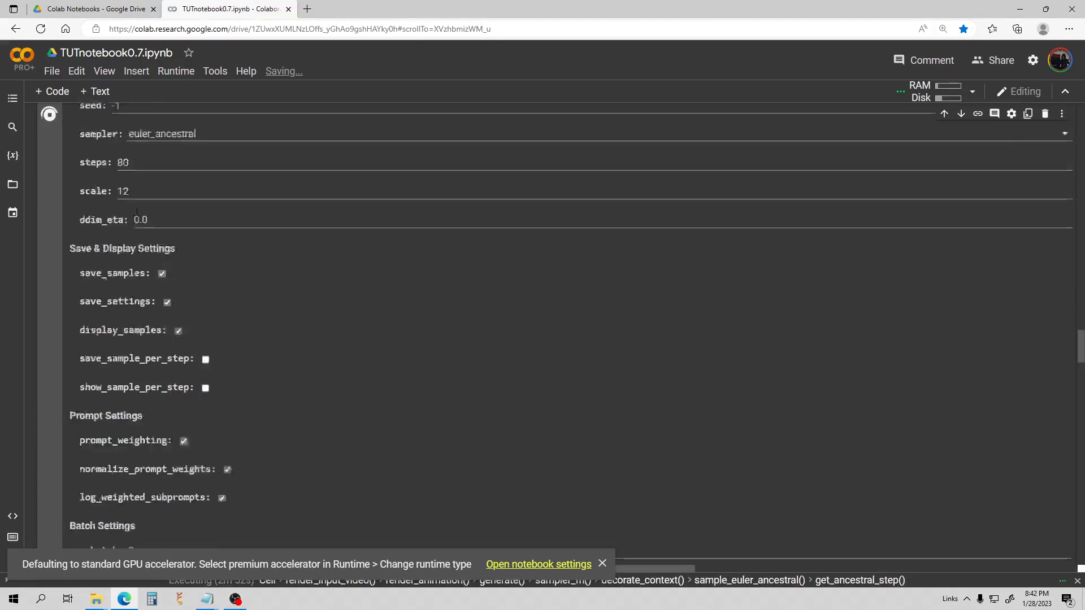
{"action": "scroll", "coordinate": [160, 228], "scroll_direction": "up", "scroll_amount": 3}
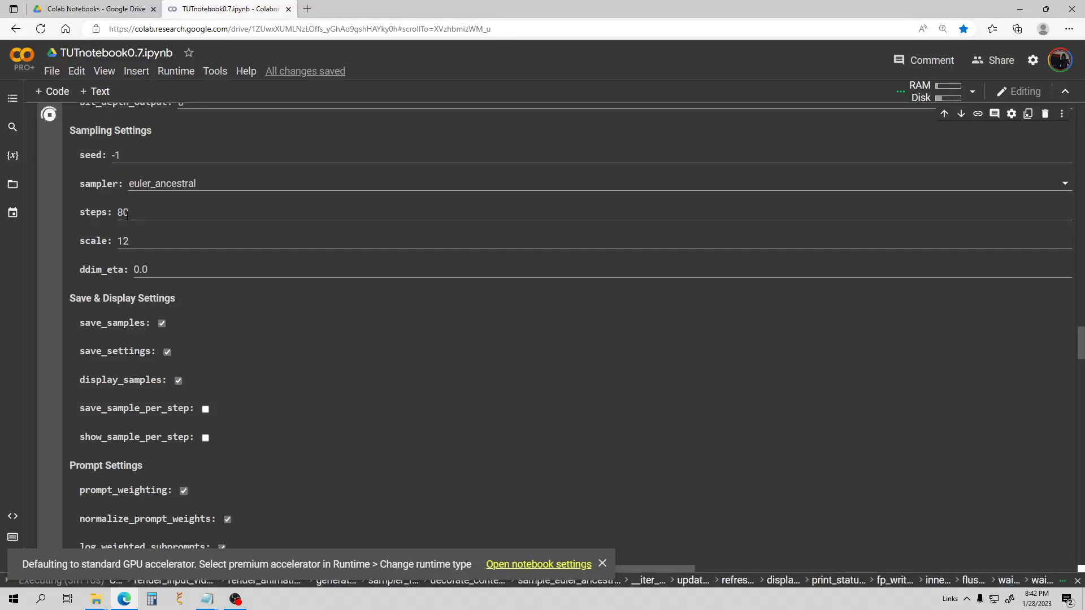
{"action": "scroll", "coordinate": [220, 282], "scroll_direction": "down", "scroll_amount": 2}
{"action": "scroll", "coordinate": [195, 278], "scroll_direction": "down", "scroll_amount": 2}
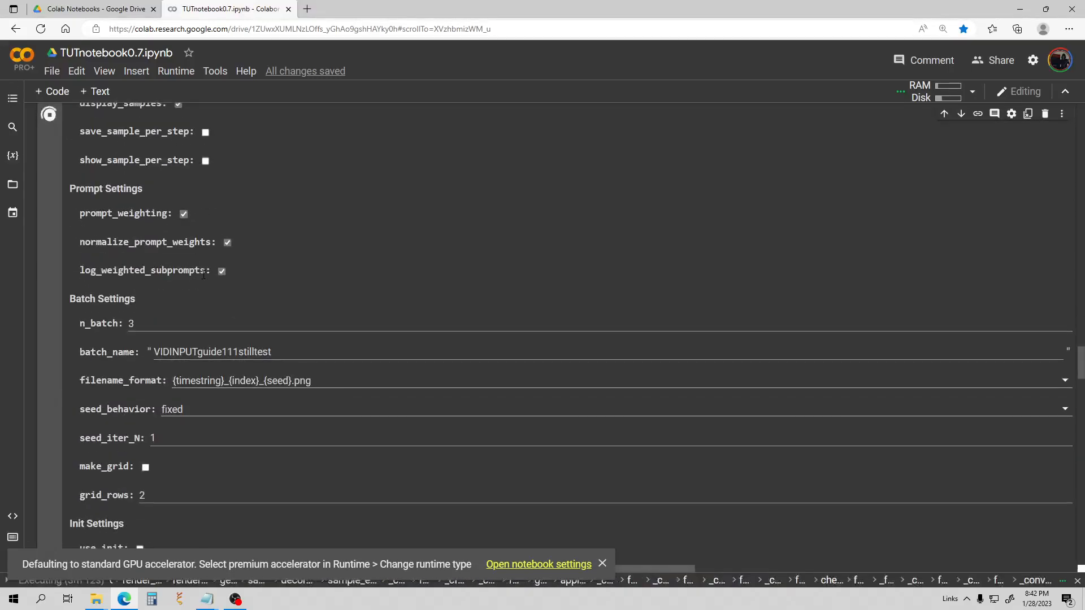
{"action": "scroll", "coordinate": [210, 275], "scroll_direction": "up", "scroll_amount": 7}
{"action": "scroll", "coordinate": [168, 266], "scroll_direction": "down", "scroll_amount": 4}
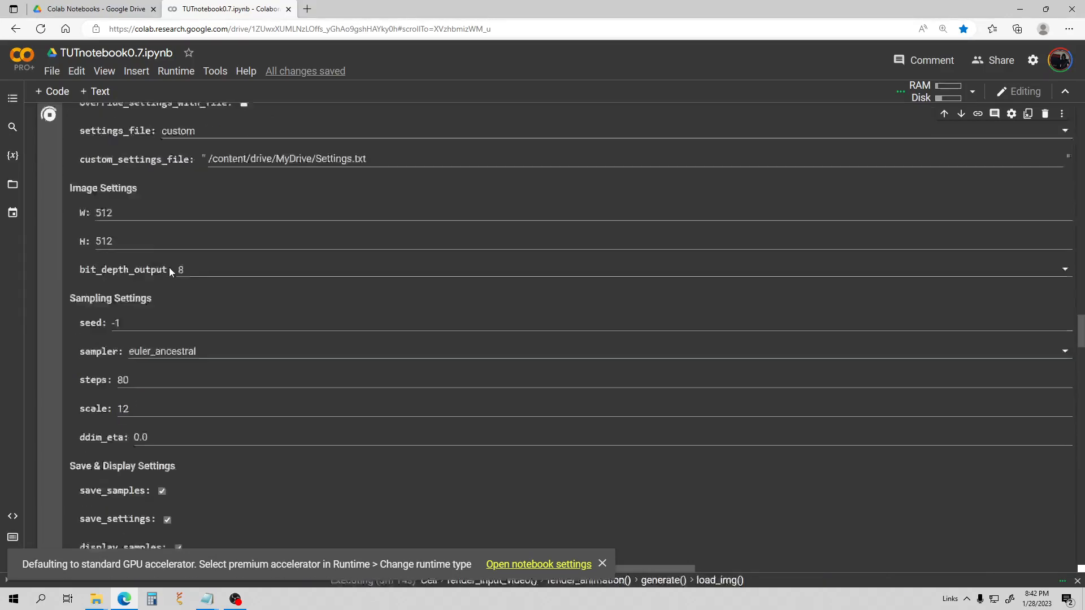
Create the video from the rendered frames at 12 fps and play it in the cell output
{"action": "scroll", "coordinate": [232, 285], "scroll_direction": "down", "scroll_amount": 5}
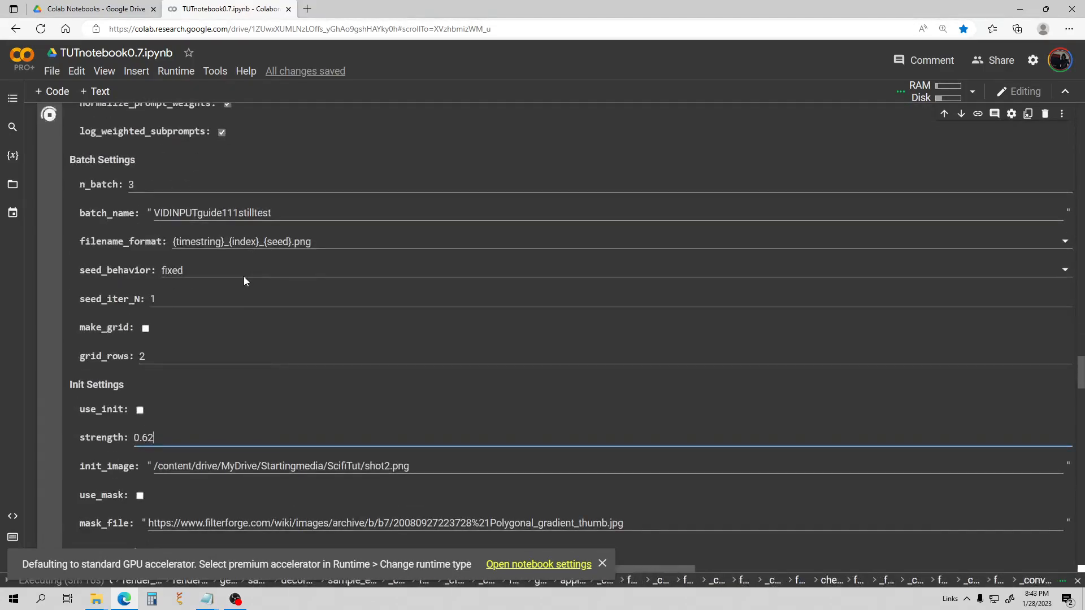
{"action": "scroll", "coordinate": [244, 281], "scroll_direction": "down", "scroll_amount": 1}
{"action": "scroll", "coordinate": [244, 281], "scroll_direction": "down", "scroll_amount": 12}
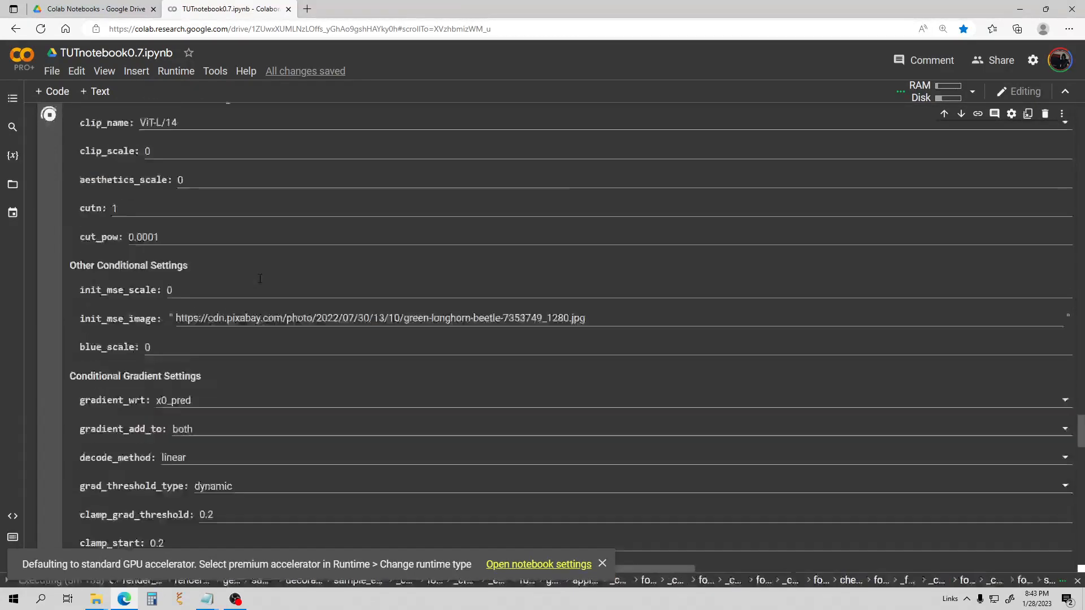
{"action": "scroll", "coordinate": [266, 276], "scroll_direction": "down", "scroll_amount": 6}
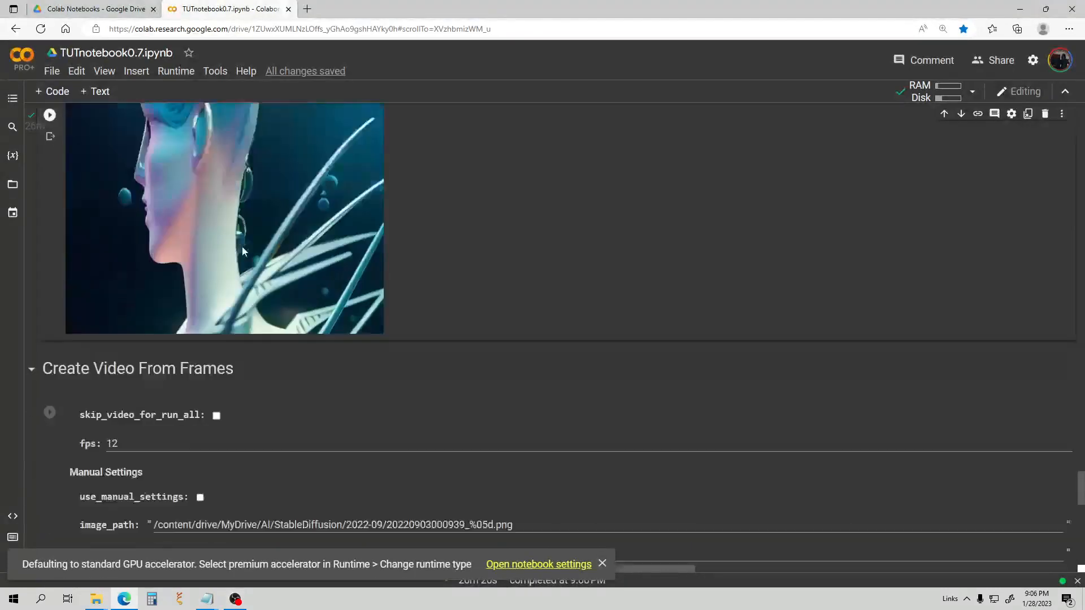
{"action": "scroll", "coordinate": [232, 246], "scroll_direction": "down", "scroll_amount": 3}
{"action": "scroll", "coordinate": [54, 254], "scroll_direction": "down", "scroll_amount": 2}
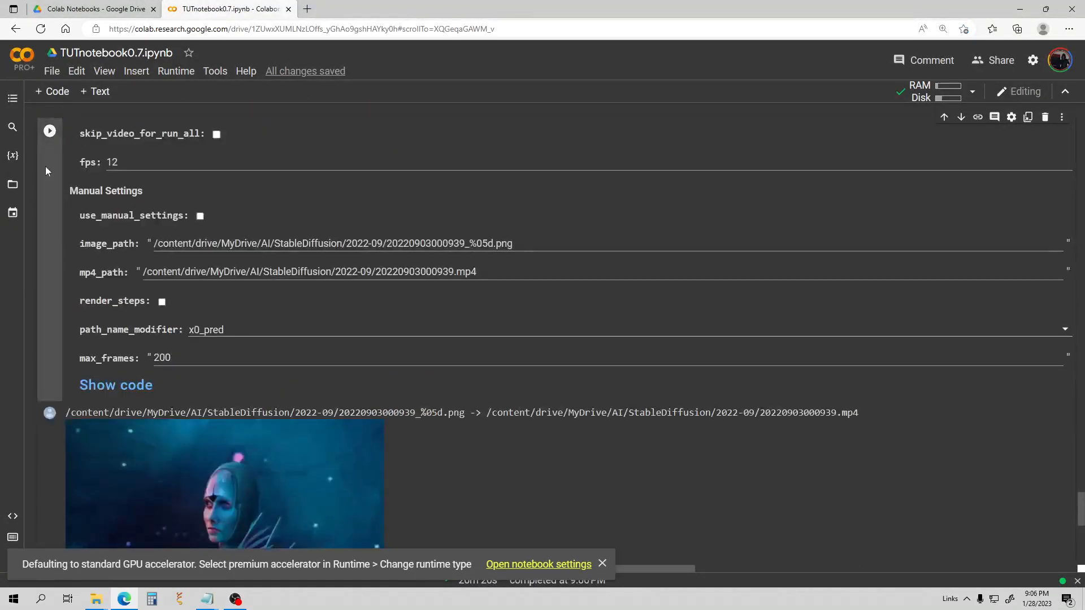
{"action": "left_click", "coordinate": [48, 132]}
{"action": "scroll", "coordinate": [431, 209], "scroll_direction": "up", "scroll_amount": 2}
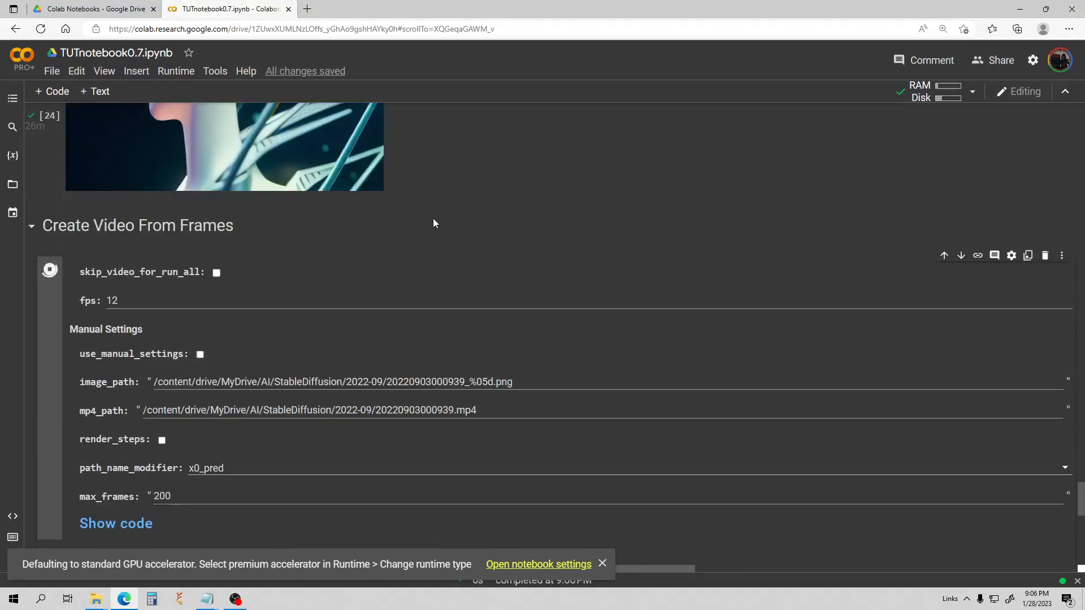
{"action": "scroll", "coordinate": [325, 196], "scroll_direction": "down", "scroll_amount": 7}
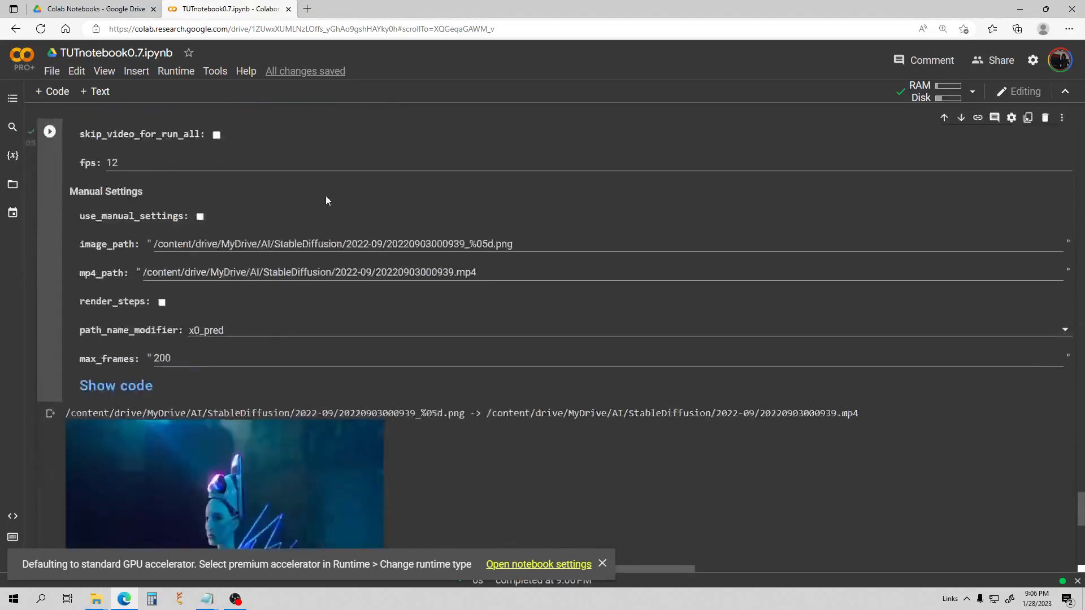
{"action": "left_click", "coordinate": [79, 431]}
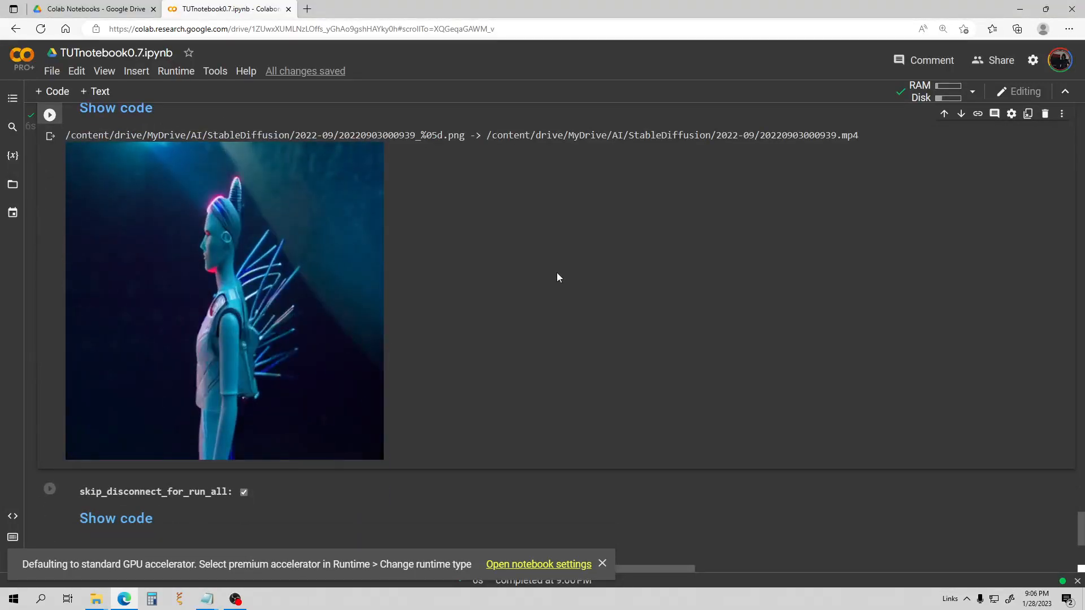
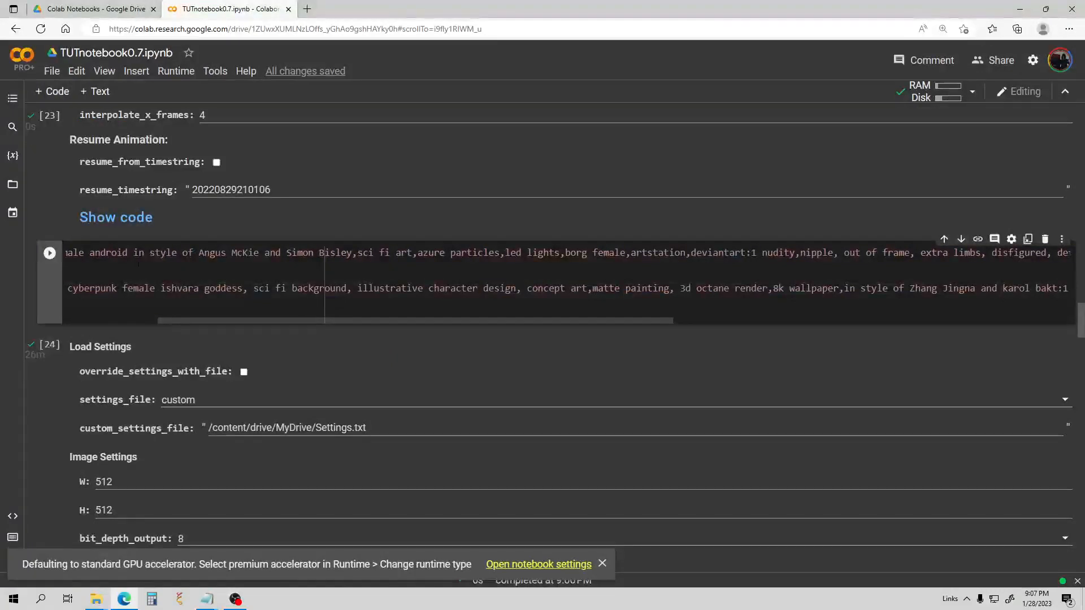
Correct the artist name in the second animation prompt to karol bak and set the sampler to euler
{"action": "left_click_drag", "start_coordinate": [198, 320], "coordinate": [338, 320]}
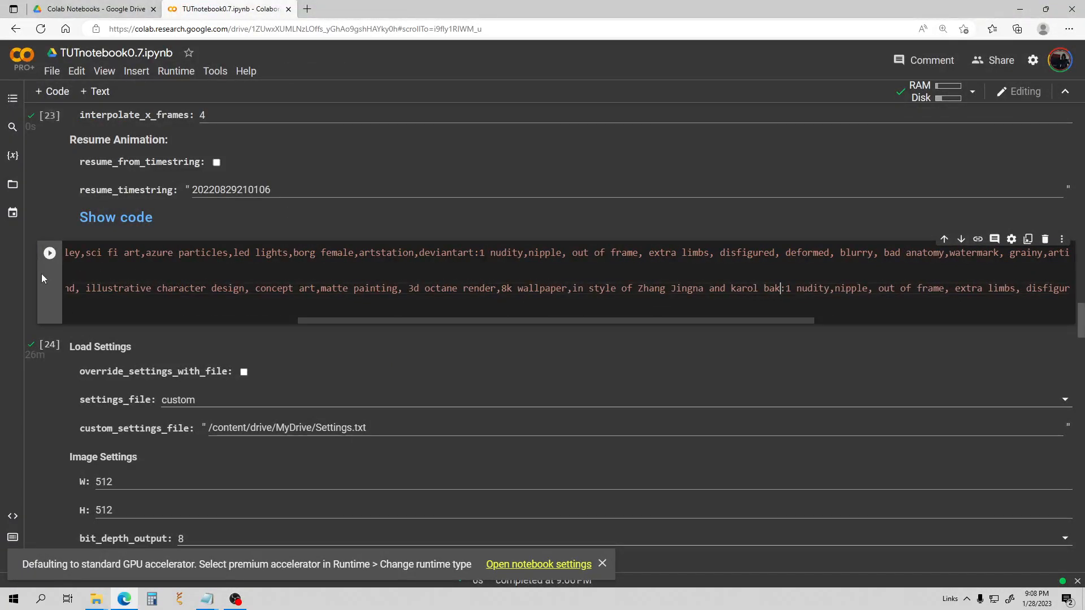
{"action": "scroll", "coordinate": [112, 236], "scroll_direction": "down", "scroll_amount": 1}
{"action": "scroll", "coordinate": [107, 236], "scroll_direction": "down", "scroll_amount": 3}
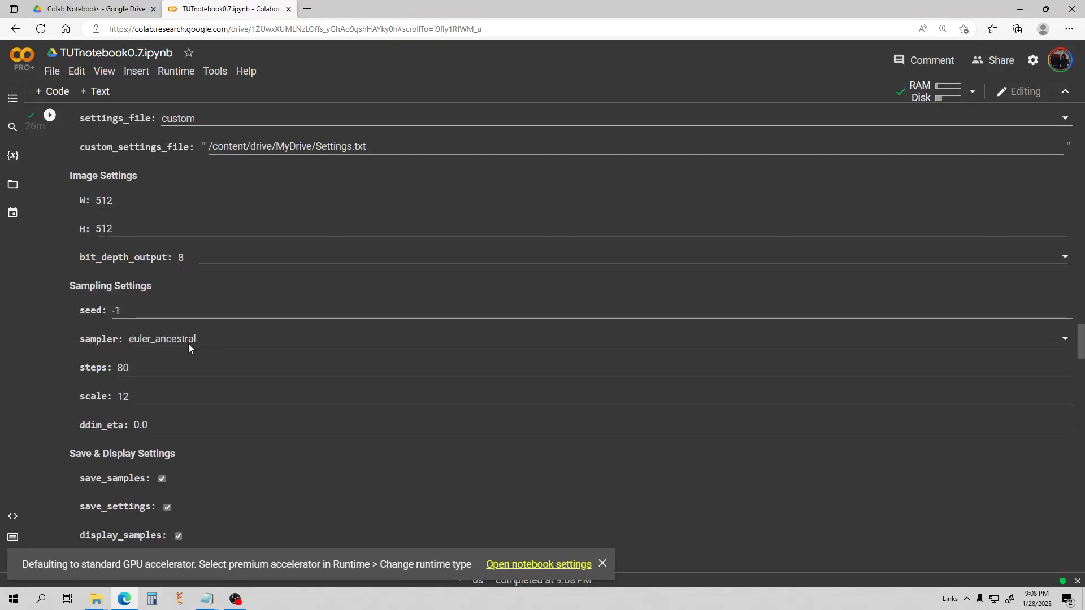
{"action": "left_click", "coordinate": [195, 337]}
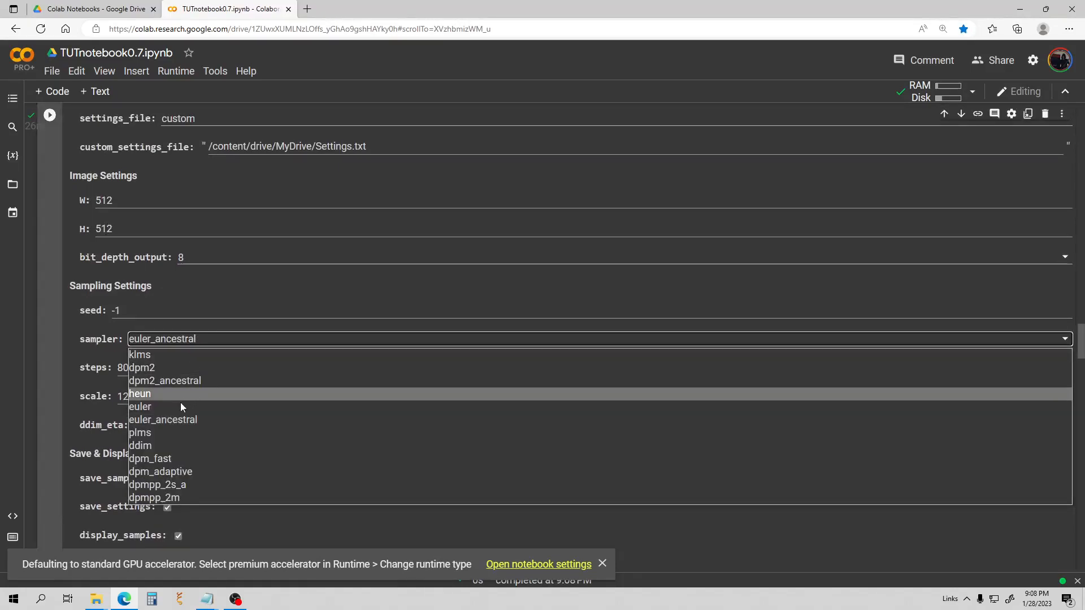
{"action": "left_click", "coordinate": [167, 406]}
{"action": "scroll", "coordinate": [140, 293], "scroll_direction": "down", "scroll_amount": 3}
{"action": "scroll", "coordinate": [140, 293], "scroll_direction": "up", "scroll_amount": 3}
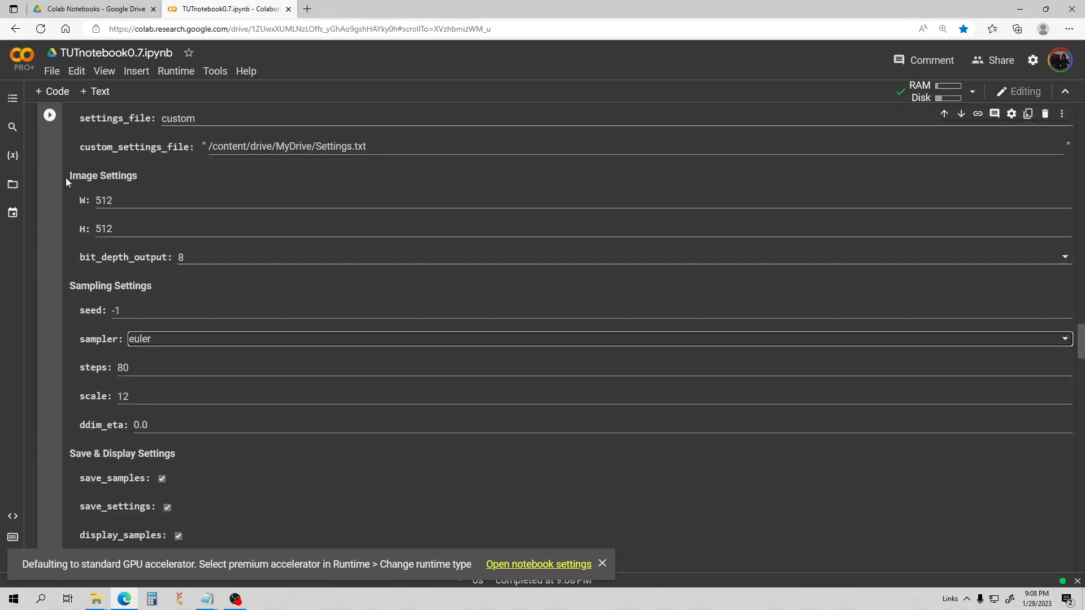
Run the render cell with the euler sampler and check the first rendered frames in its output
{"action": "left_click", "coordinate": [50, 115]}
{"action": "scroll", "coordinate": [167, 211], "scroll_direction": "down", "scroll_amount": 9}
{"action": "scroll", "coordinate": [167, 212], "scroll_direction": "down", "scroll_amount": 20}
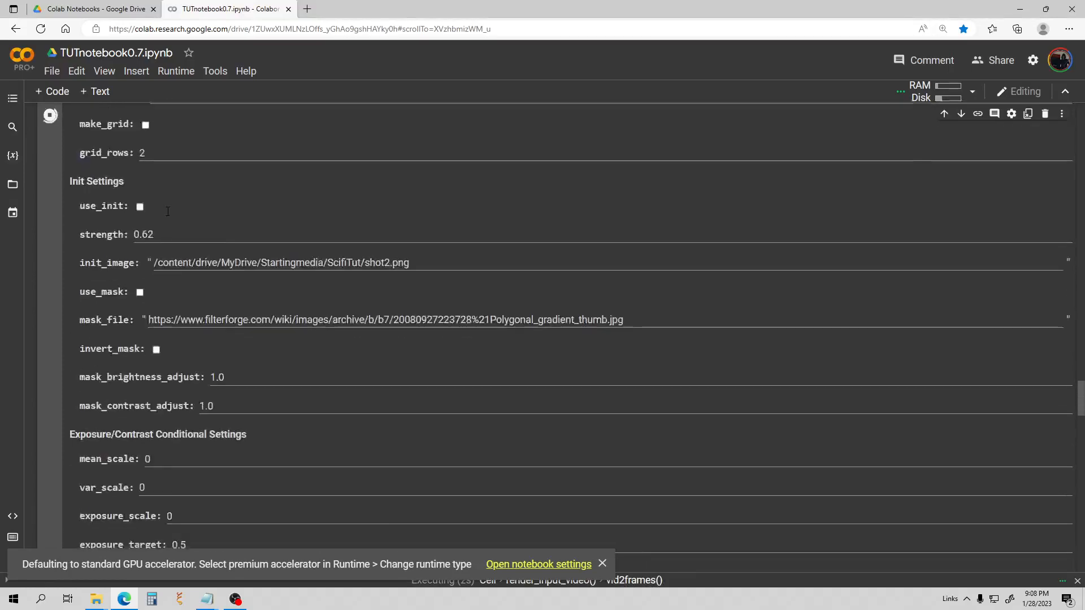
{"action": "scroll", "coordinate": [167, 211], "scroll_direction": "down", "scroll_amount": 4}
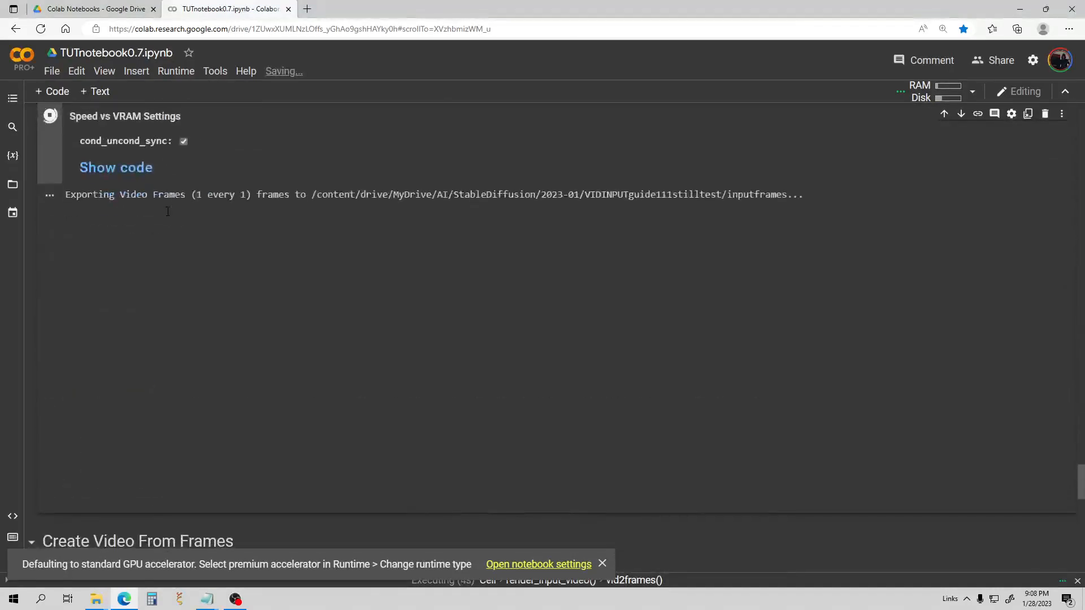
{"action": "scroll", "coordinate": [167, 211], "scroll_direction": "up", "scroll_amount": 3}
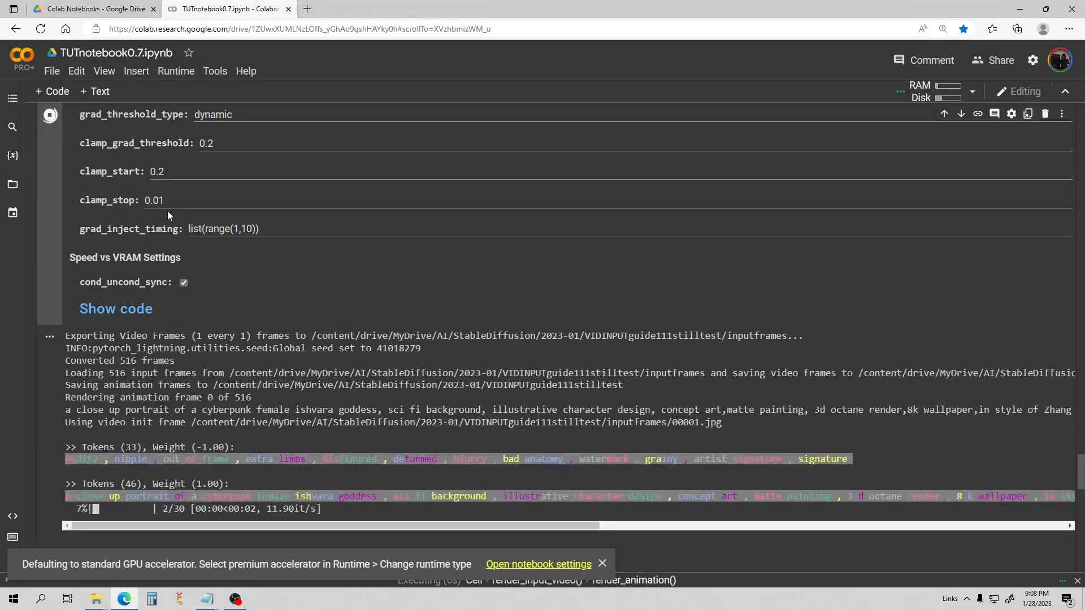
{"action": "scroll", "coordinate": [167, 212], "scroll_direction": "down", "scroll_amount": 3}
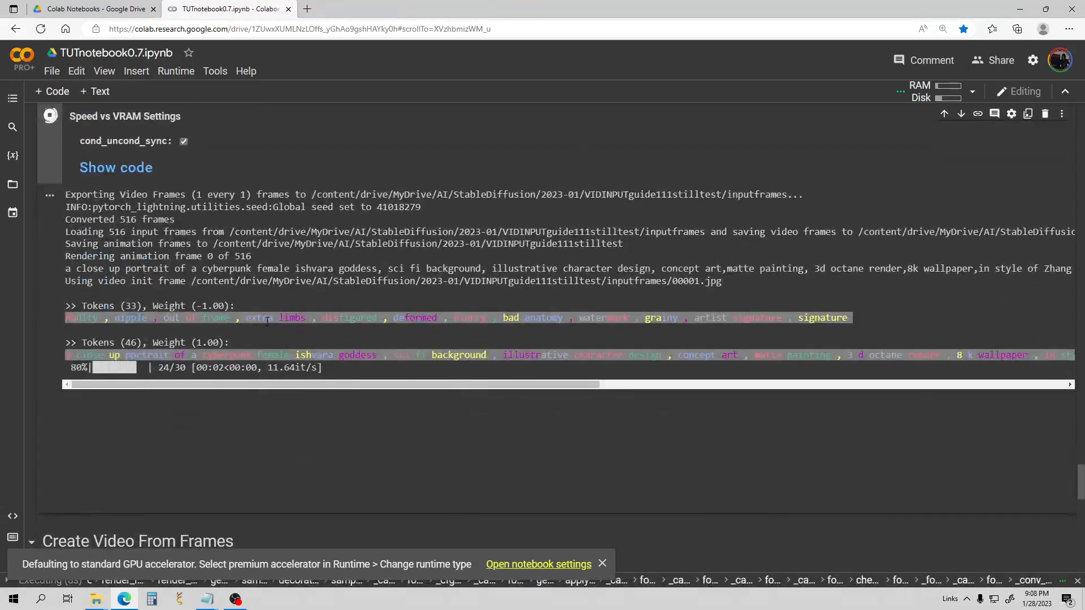
{"action": "scroll", "coordinate": [286, 307], "scroll_direction": "down", "scroll_amount": 4}
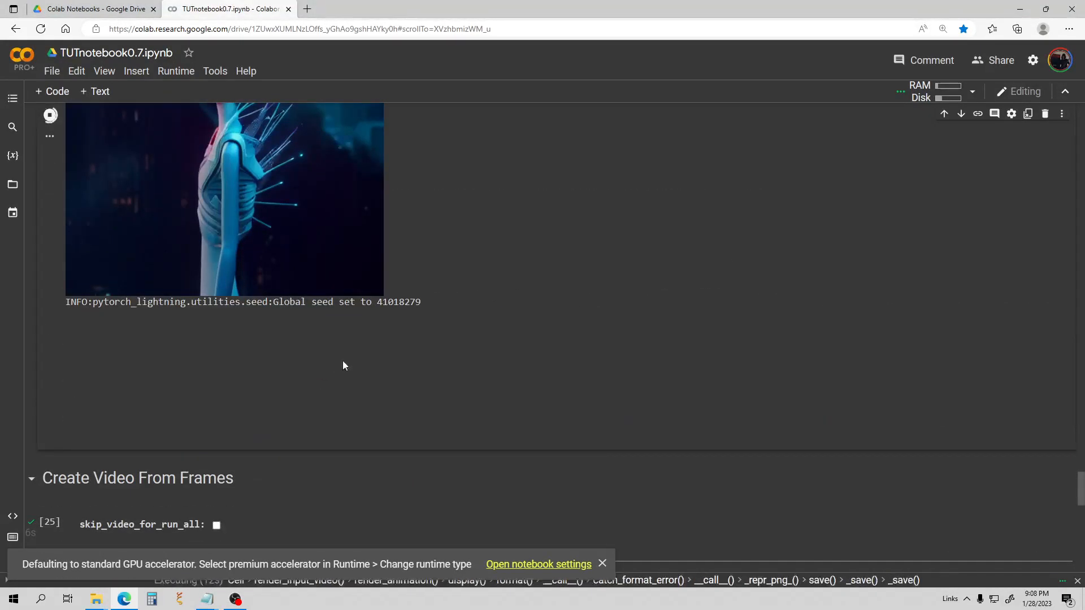
{"action": "scroll", "coordinate": [362, 357], "scroll_direction": "up", "scroll_amount": 2}
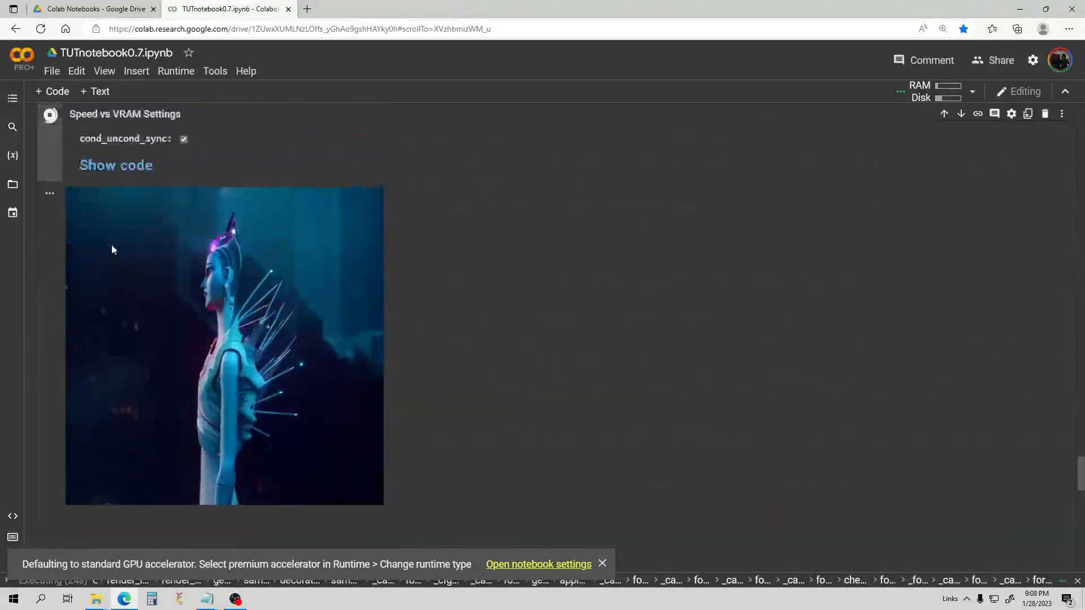
Set the strength in the Init Settings to 0.7 and rerun the render cell
{"action": "scroll", "coordinate": [277, 266], "scroll_direction": "up", "scroll_amount": 15}
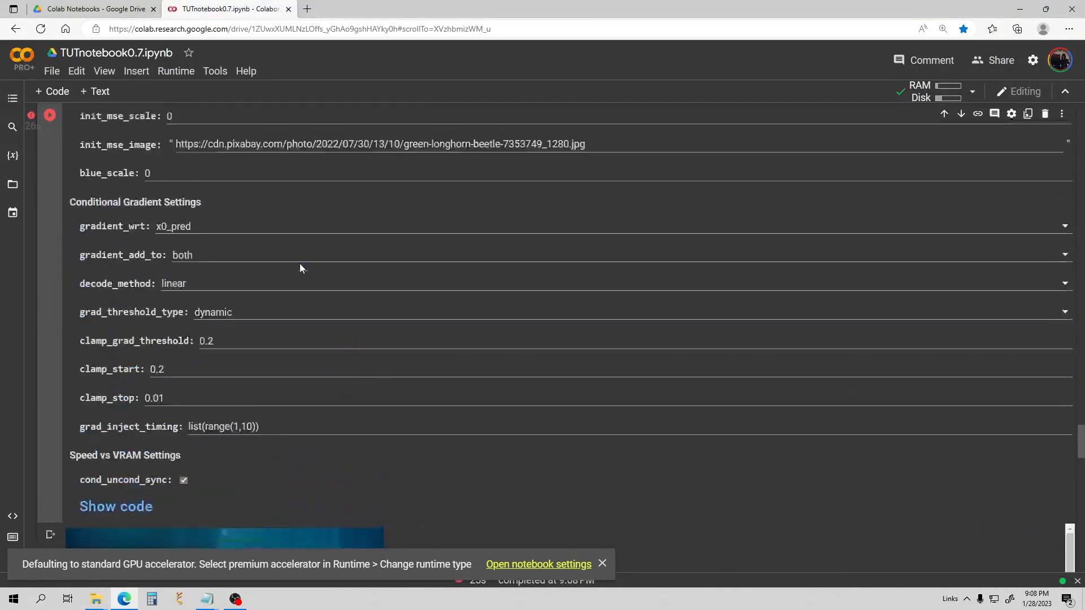
{"action": "scroll", "coordinate": [241, 269], "scroll_direction": "up", "scroll_amount": 3}
{"action": "scroll", "coordinate": [242, 269], "scroll_direction": "down", "scroll_amount": 3}
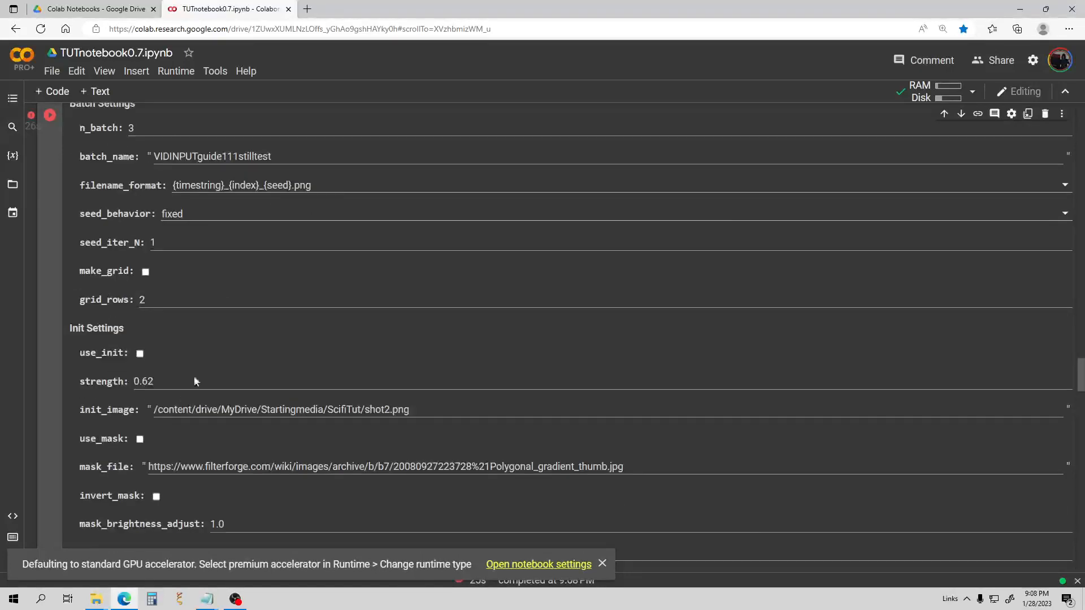
{"action": "left_click", "coordinate": [164, 372]}
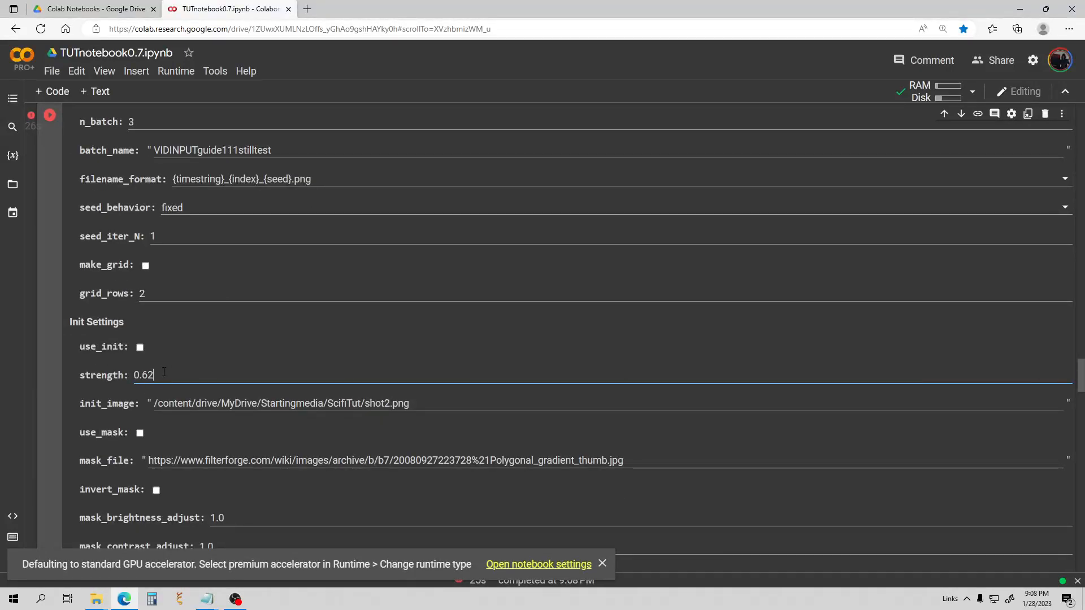
{"action": "key", "text": "BackSpace"}
{"action": "key", "text": "BackSpace"}
{"action": "type", "text": "7"}
{"action": "scroll", "coordinate": [157, 283], "scroll_direction": "up", "scroll_amount": 2}
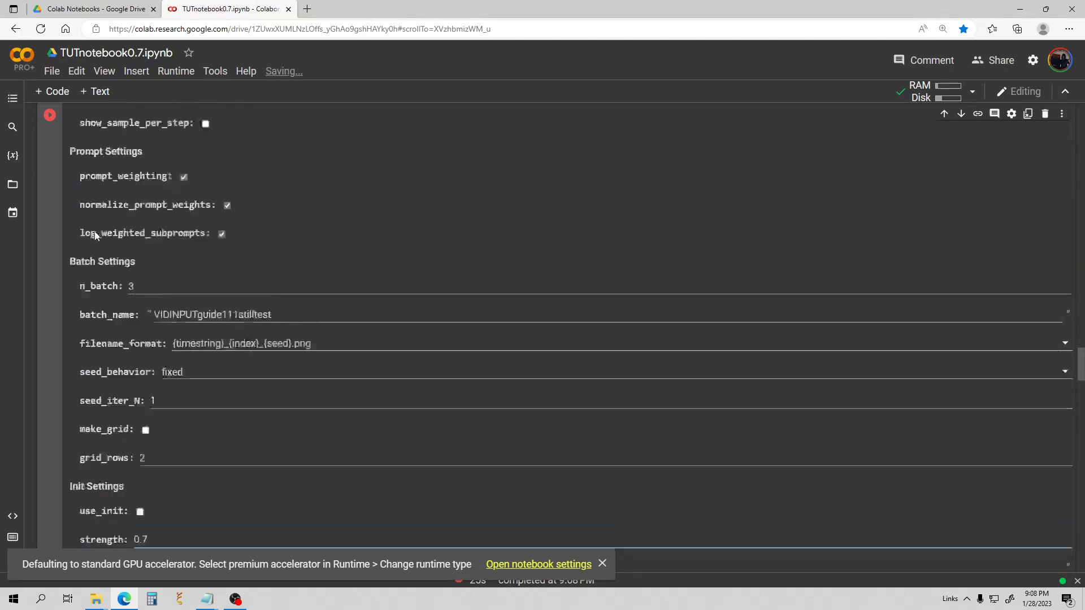
{"action": "scroll", "coordinate": [95, 236], "scroll_direction": "up", "scroll_amount": 2}
{"action": "key", "text": "ctrl+Return"}
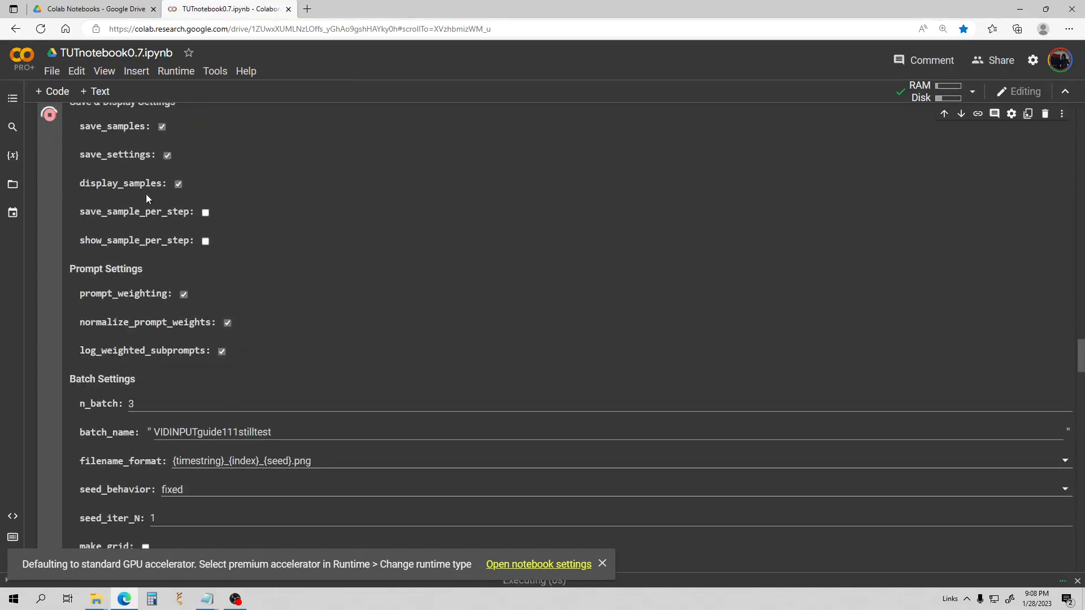
Stop the running render and set the scale in the Sampling Settings to 10
{"action": "scroll", "coordinate": [139, 190], "scroll_direction": "up", "scroll_amount": 6}
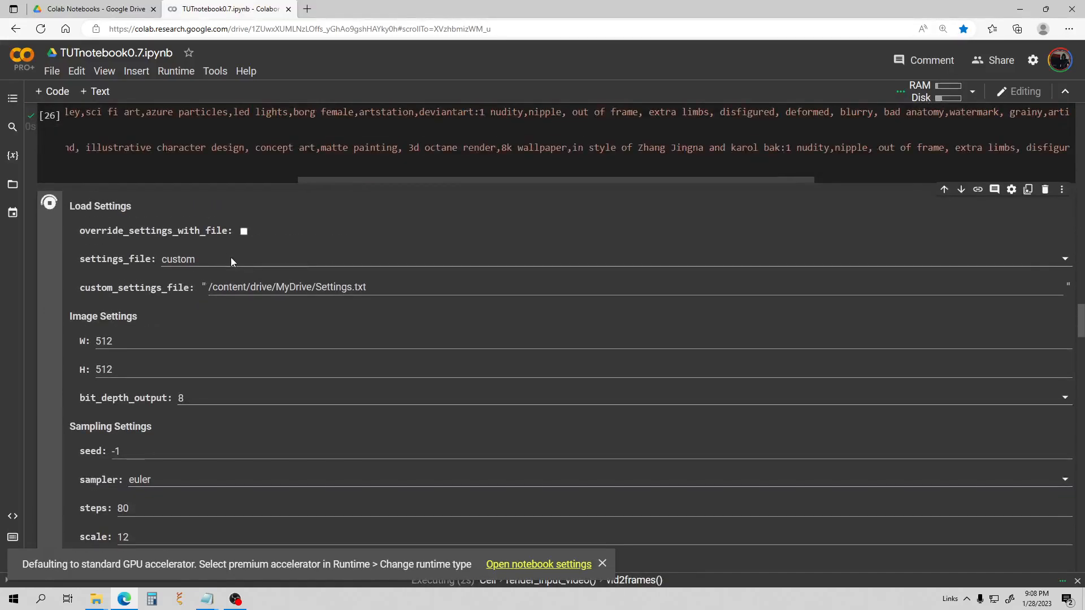
{"action": "scroll", "coordinate": [241, 258], "scroll_direction": "down", "scroll_amount": 2}
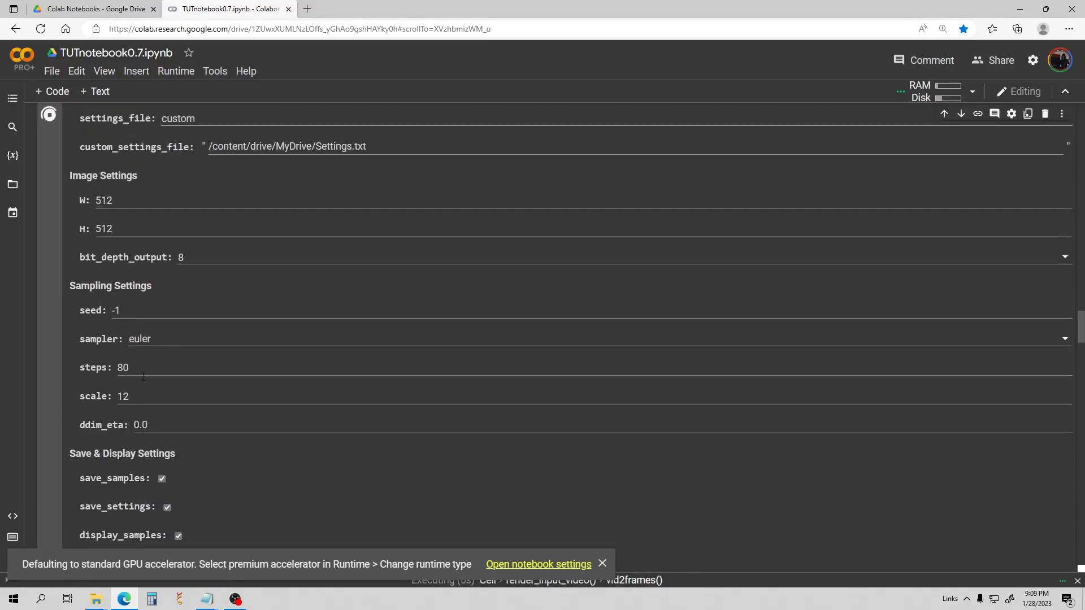
{"action": "left_click", "coordinate": [50, 115]}
{"action": "left_click", "coordinate": [121, 395]}
{"action": "key", "text": "BackSpace"}
{"action": "type", "text": "0"}
{"action": "scroll", "coordinate": [125, 343], "scroll_direction": "up", "scroll_amount": 4}
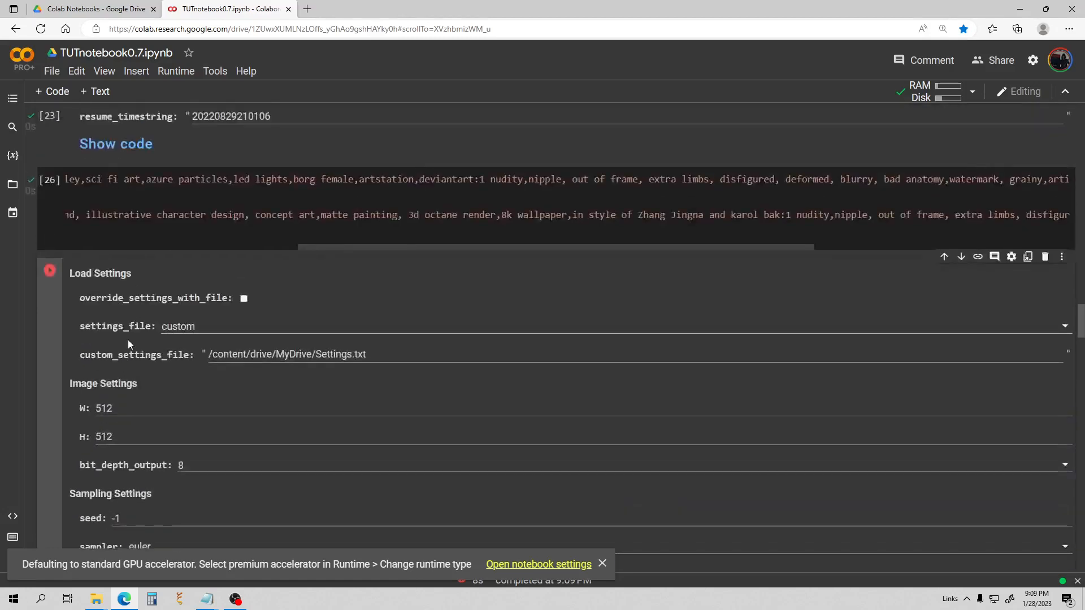
{"action": "scroll", "coordinate": [102, 299], "scroll_direction": "down", "scroll_amount": 1}
{"action": "scroll", "coordinate": [190, 435], "scroll_direction": "down", "scroll_amount": 4}
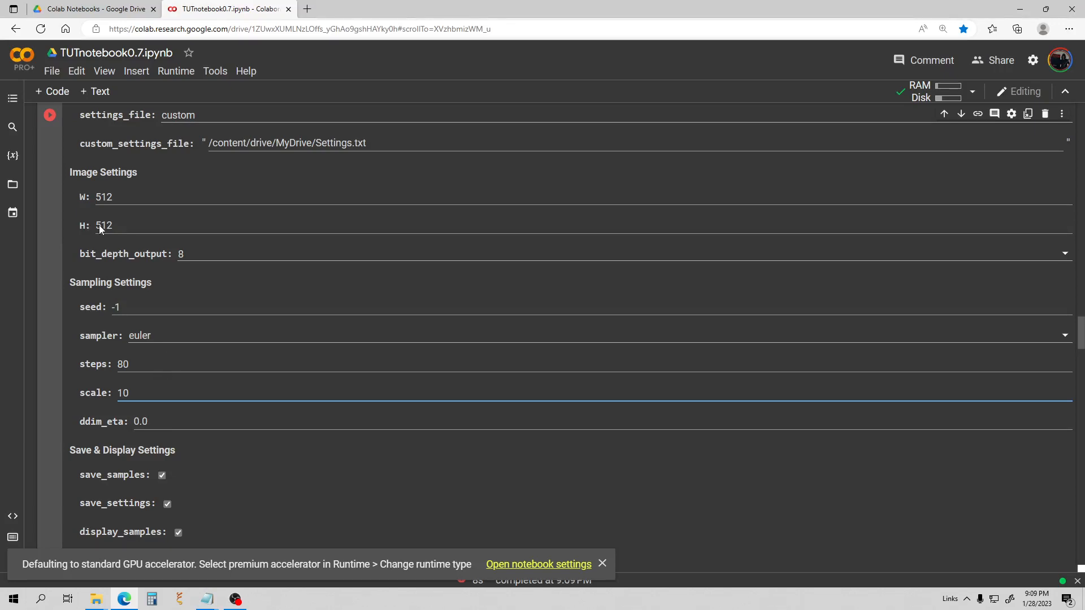
Start the render cell again with scale 10 and inspect the first rendered frames in its output
{"action": "scroll", "coordinate": [66, 178], "scroll_direction": "up", "scroll_amount": 5}
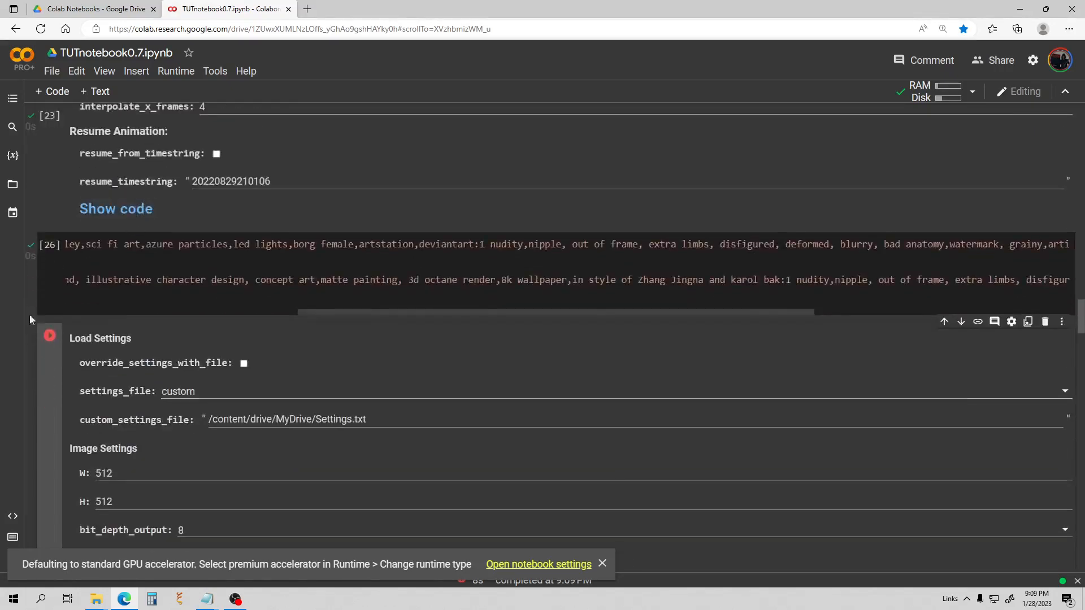
{"action": "left_click", "coordinate": [52, 336]}
{"action": "scroll", "coordinate": [215, 292], "scroll_direction": "down", "scroll_amount": 6}
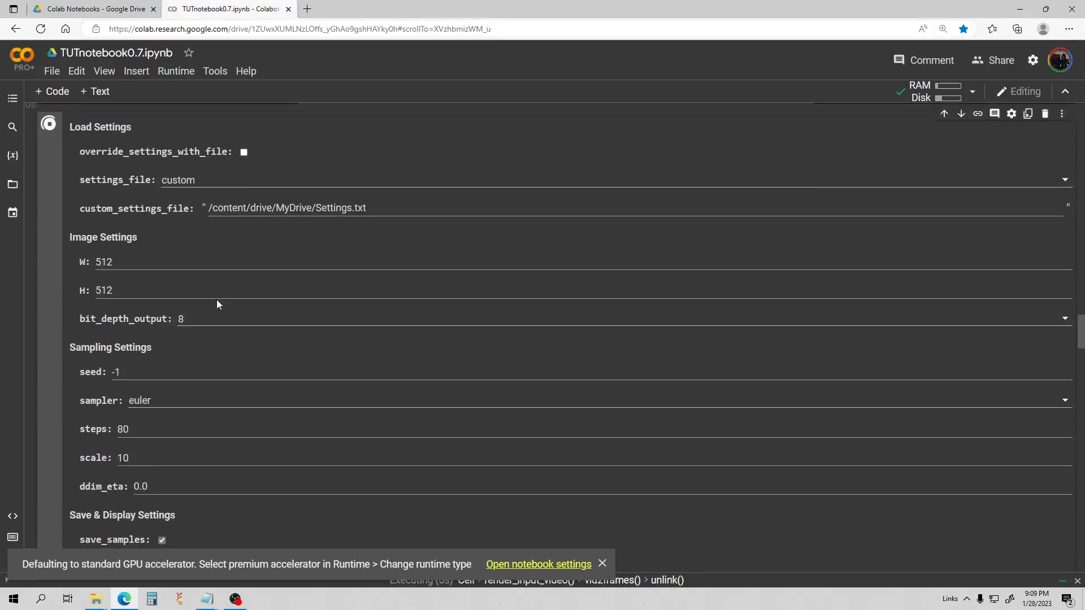
{"action": "scroll", "coordinate": [263, 302], "scroll_direction": "down", "scroll_amount": 14}
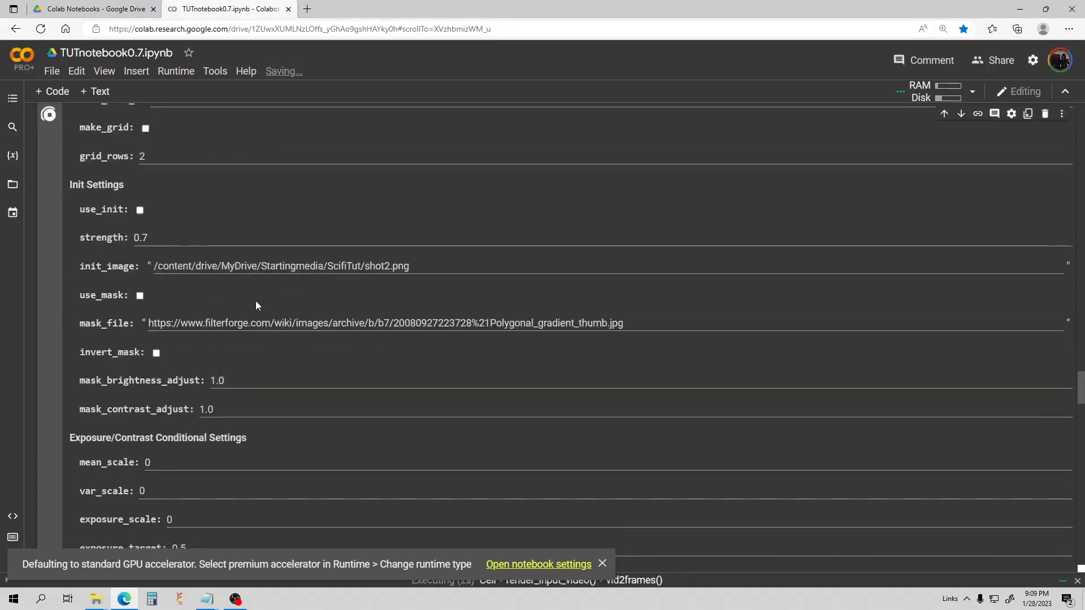
{"action": "scroll", "coordinate": [255, 305], "scroll_direction": "down", "scroll_amount": 18}
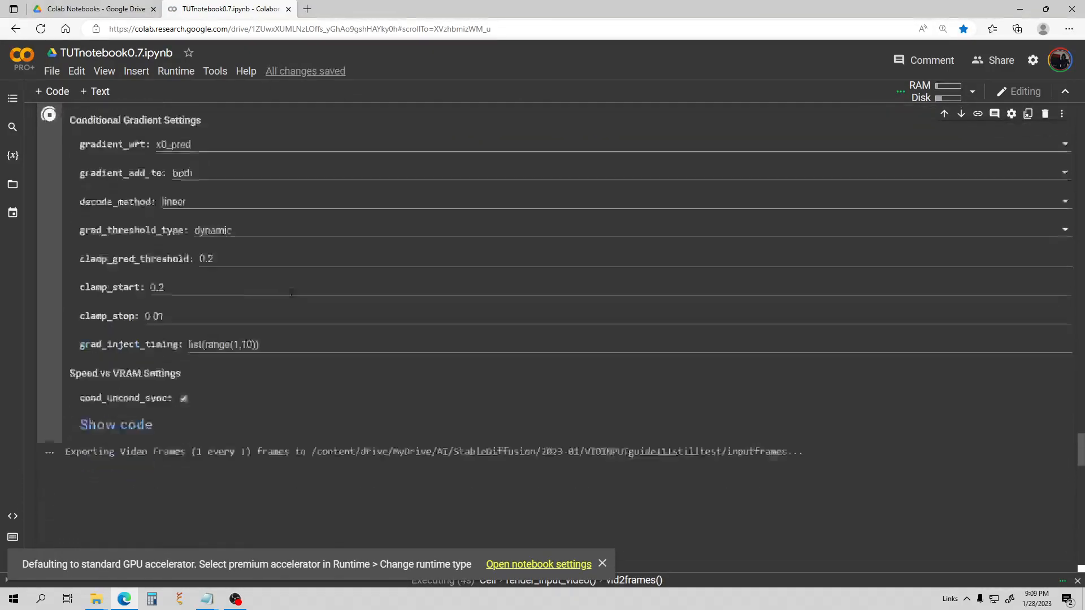
{"action": "scroll", "coordinate": [308, 289], "scroll_direction": "down", "scroll_amount": 3}
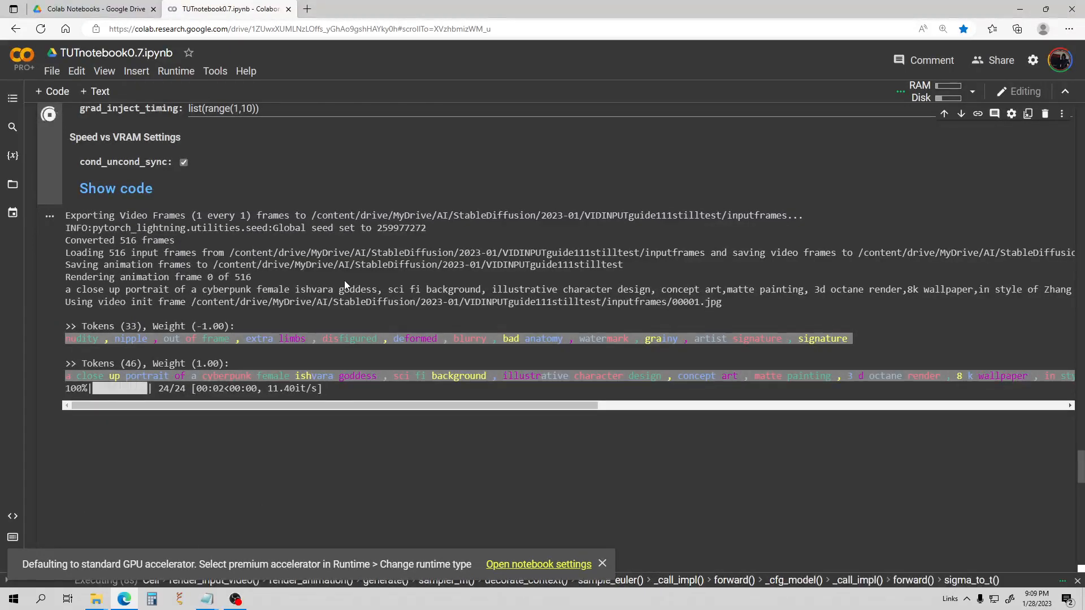
{"action": "scroll", "coordinate": [343, 277], "scroll_direction": "down", "scroll_amount": 1}
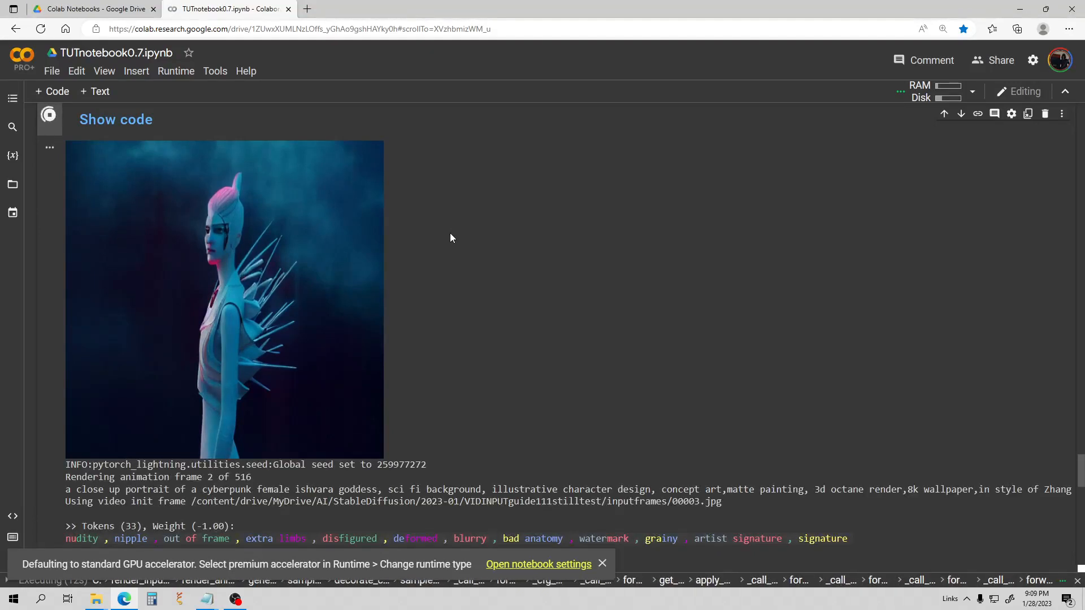
Stop the current render and restart it with a new random seed
{"action": "left_click", "coordinate": [51, 117]}
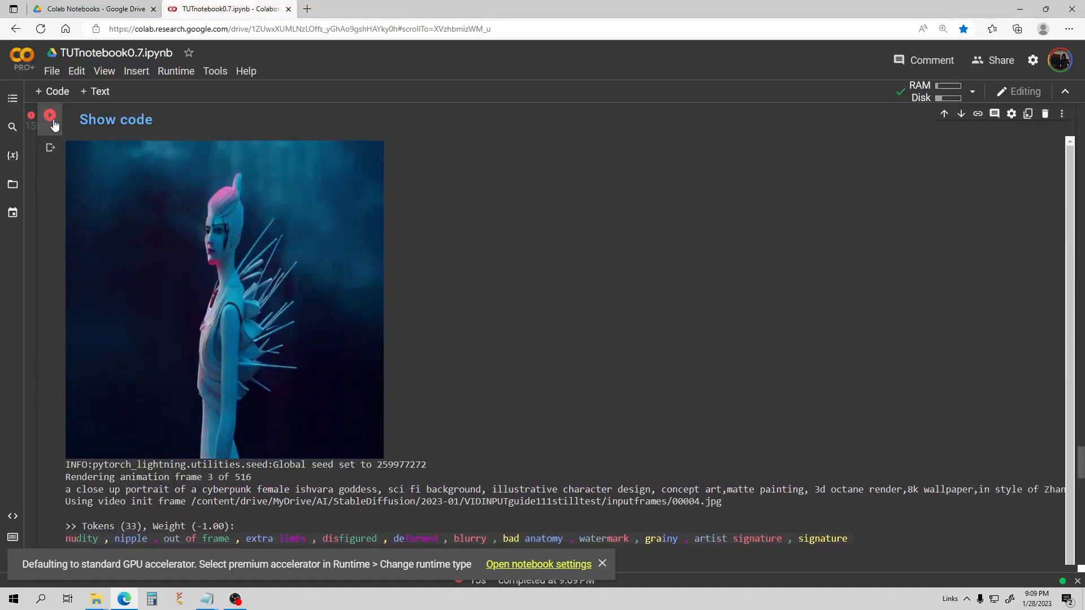
{"action": "left_click", "coordinate": [51, 117]}
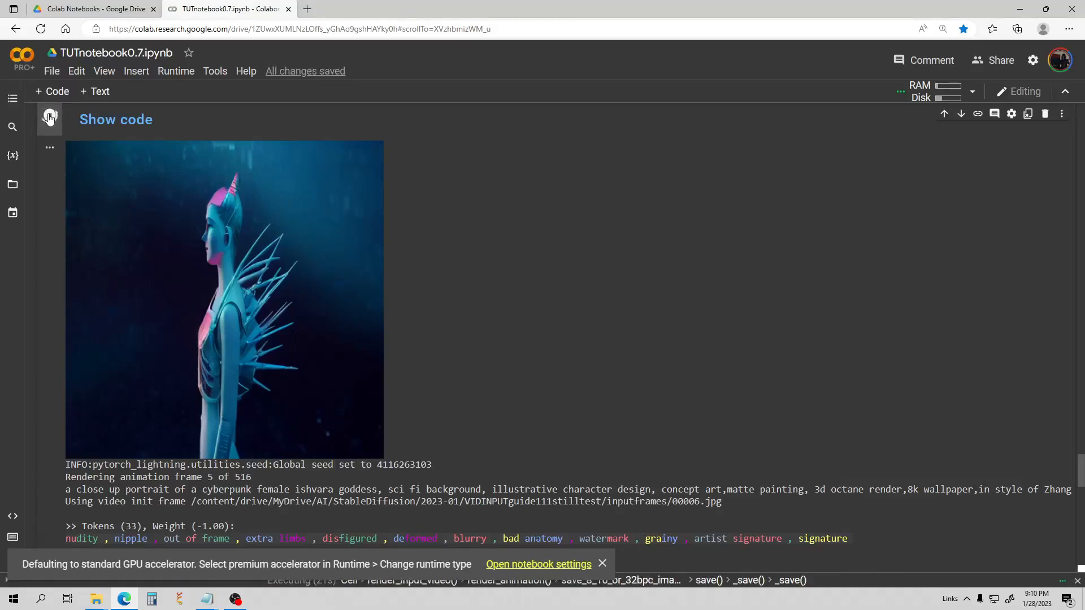
Set color_coherence in the Coherence settings to Match Frame 0 LAB and rerun the animation settings cell
{"action": "scroll", "coordinate": [192, 188], "scroll_direction": "up", "scroll_amount": 20}
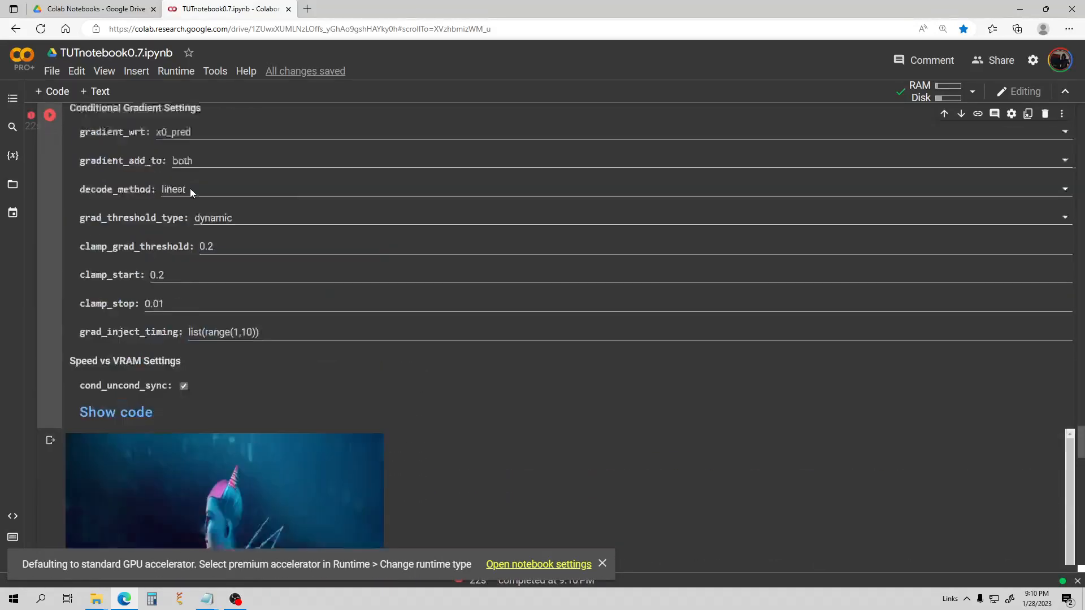
{"action": "scroll", "coordinate": [197, 187], "scroll_direction": "up", "scroll_amount": 20}
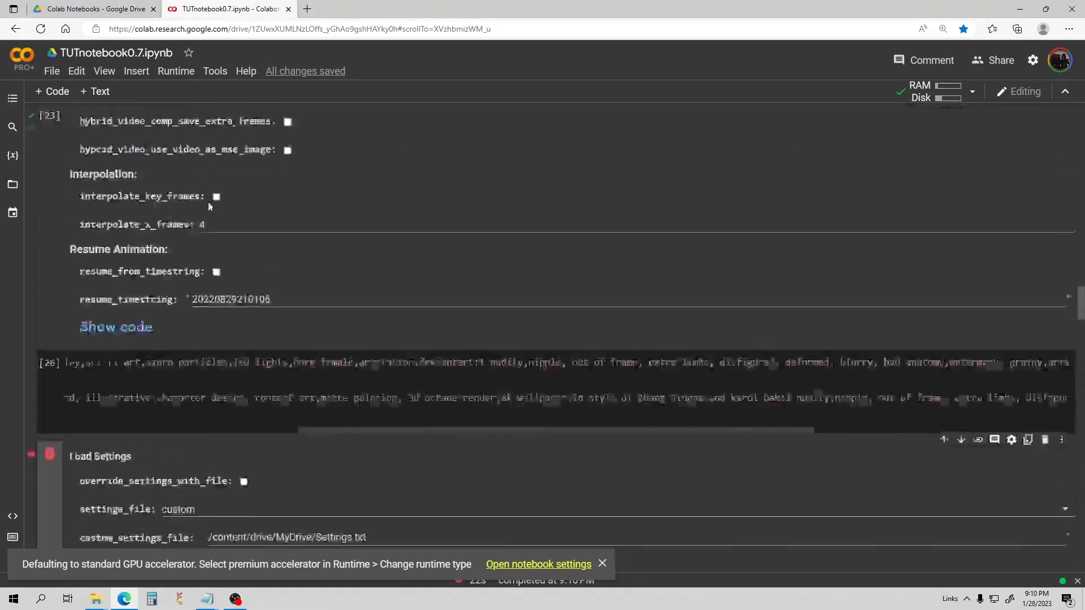
{"action": "scroll", "coordinate": [215, 213], "scroll_direction": "up", "scroll_amount": 8}
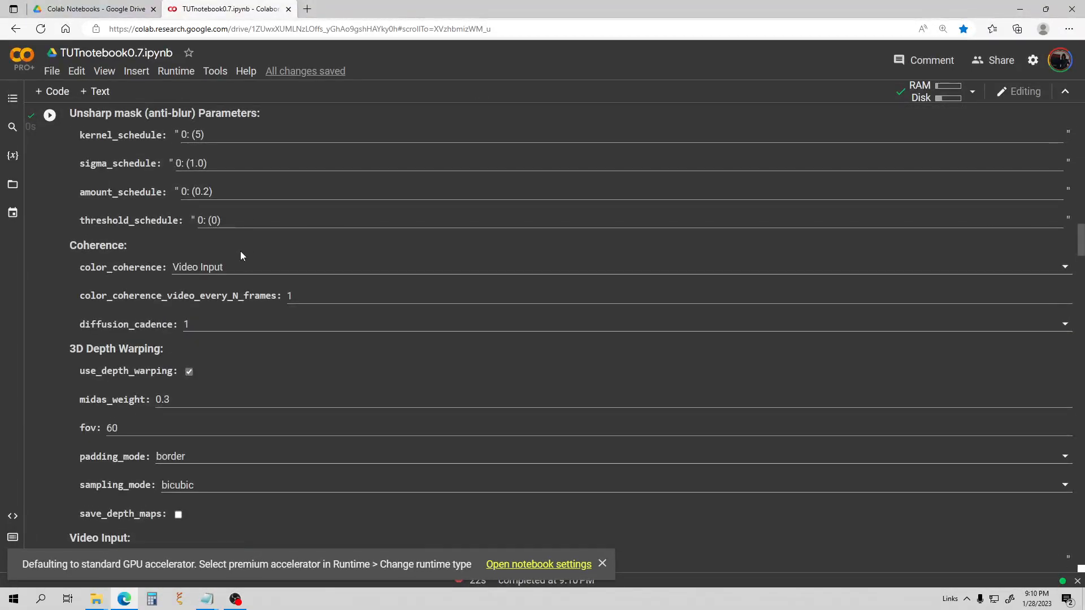
{"action": "left_click", "coordinate": [229, 268]}
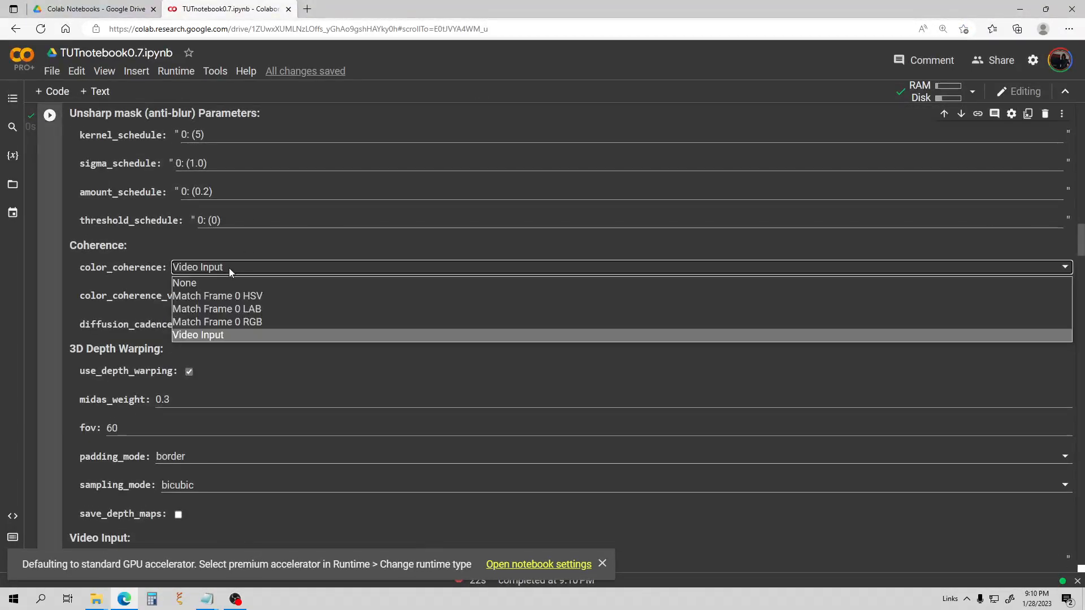
{"action": "left_click", "coordinate": [242, 305]}
{"action": "left_click", "coordinate": [52, 118]}
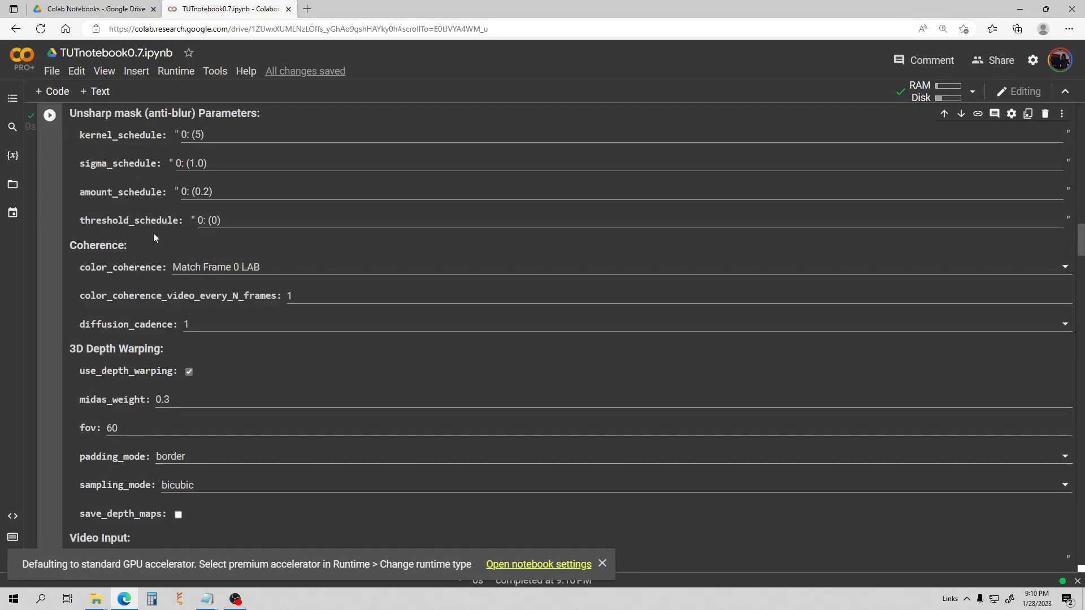
Rerun the render cell with the new color coherence and inspect the first rendered frames in its output
{"action": "scroll", "coordinate": [157, 237], "scroll_direction": "down", "scroll_amount": 15}
{"action": "scroll", "coordinate": [161, 243], "scroll_direction": "down", "scroll_amount": 10}
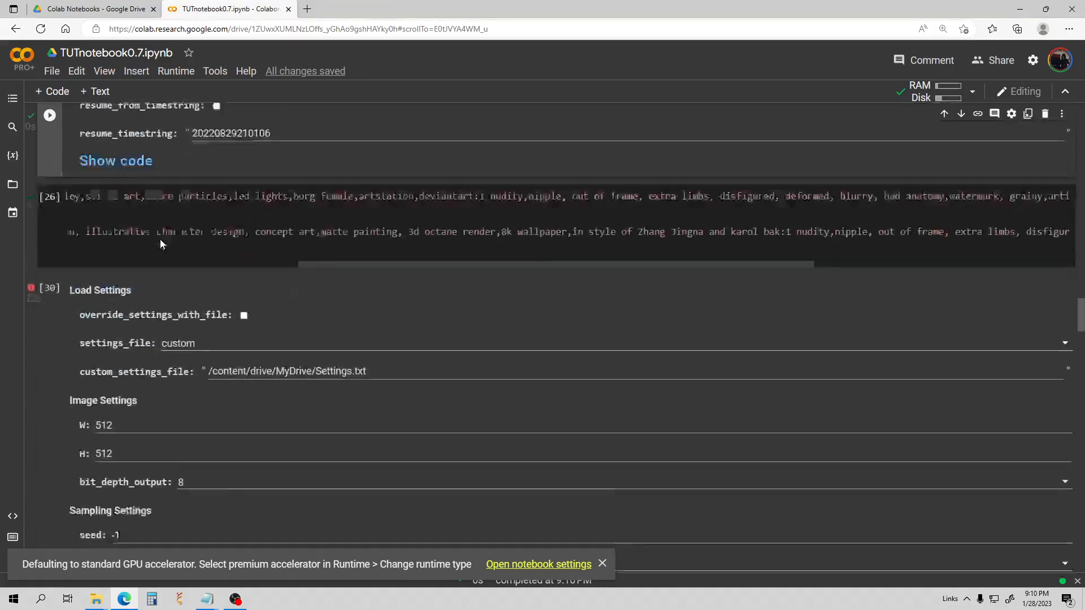
{"action": "scroll", "coordinate": [113, 226], "scroll_direction": "up", "scroll_amount": 4}
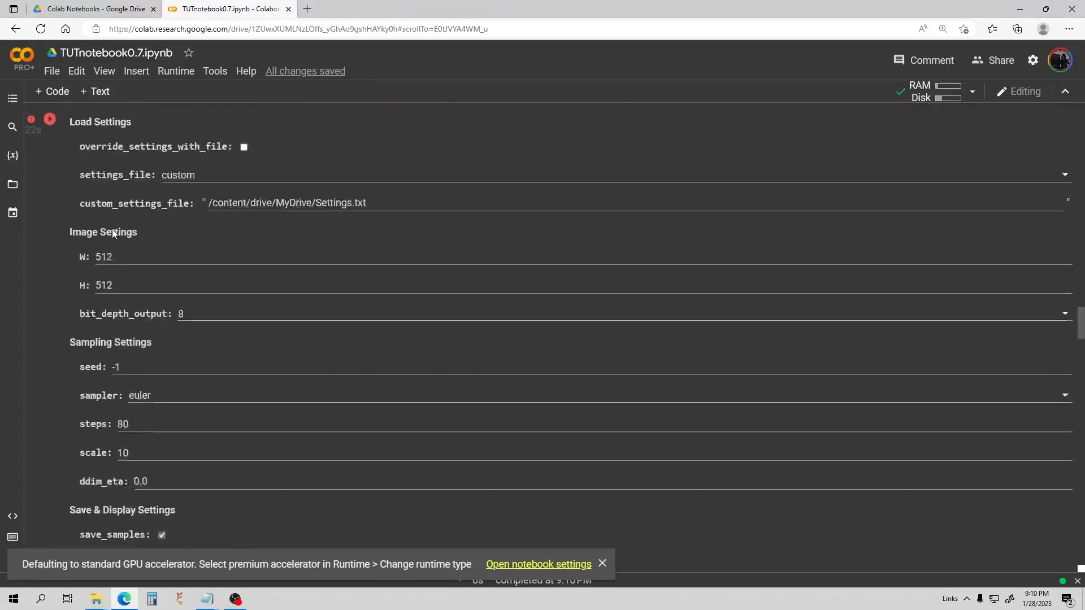
{"action": "scroll", "coordinate": [173, 208], "scroll_direction": "down", "scroll_amount": 12}
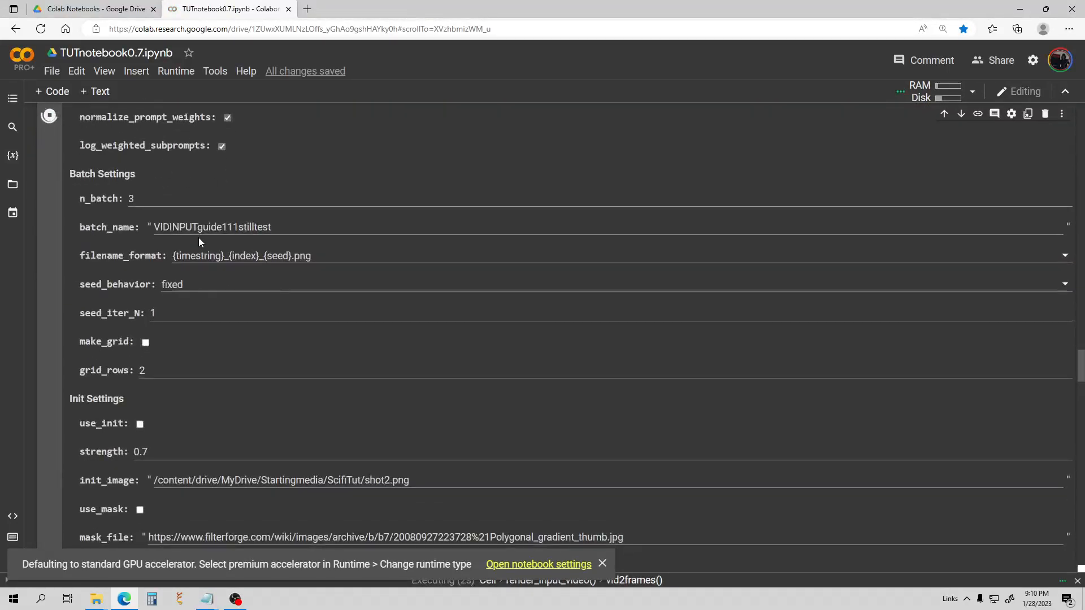
{"action": "scroll", "coordinate": [199, 238], "scroll_direction": "down", "scroll_amount": 5}
{"action": "scroll", "coordinate": [200, 237], "scroll_direction": "down", "scroll_amount": 20}
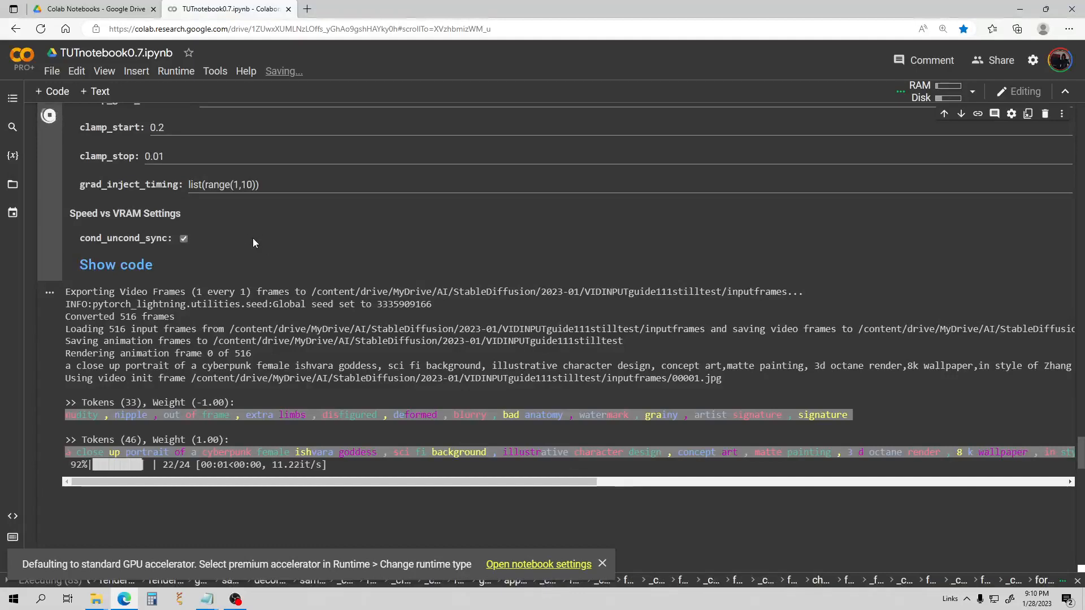
{"action": "scroll", "coordinate": [231, 212], "scroll_direction": "down", "scroll_amount": 2}
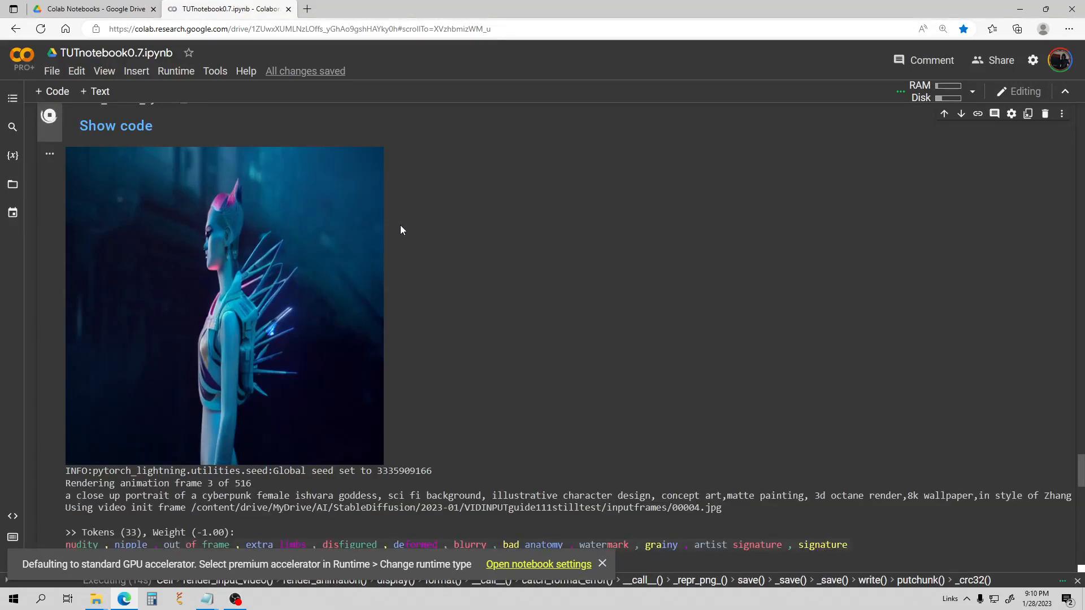
Stop the render, restart it with a new random seed and inspect the first frames it produces
{"action": "left_click", "coordinate": [50, 115]}
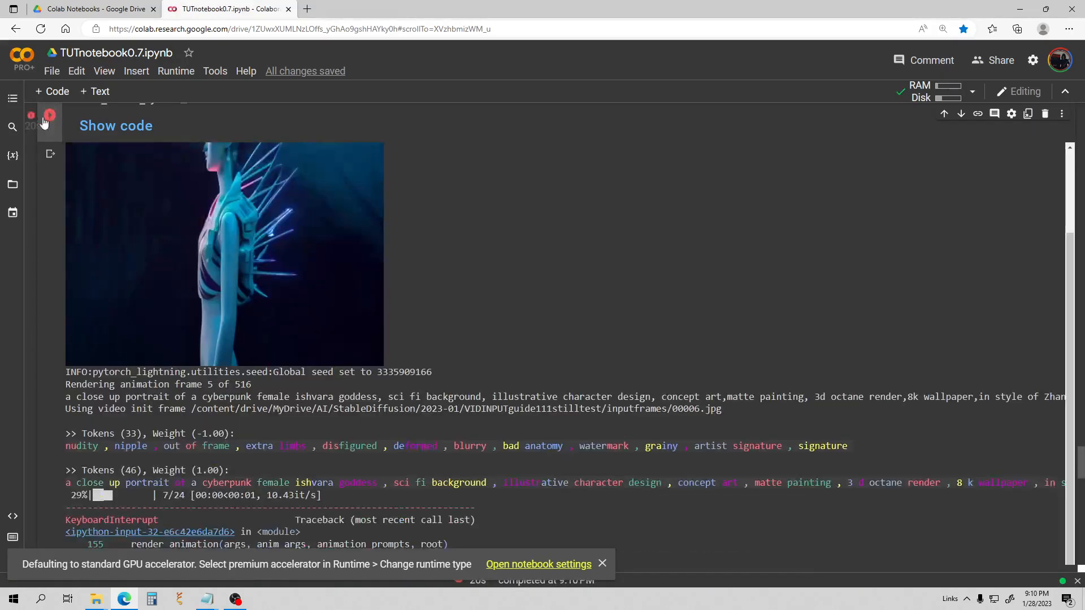
{"action": "scroll", "coordinate": [97, 157], "scroll_direction": "up", "scroll_amount": 2}
{"action": "left_click", "coordinate": [50, 116]}
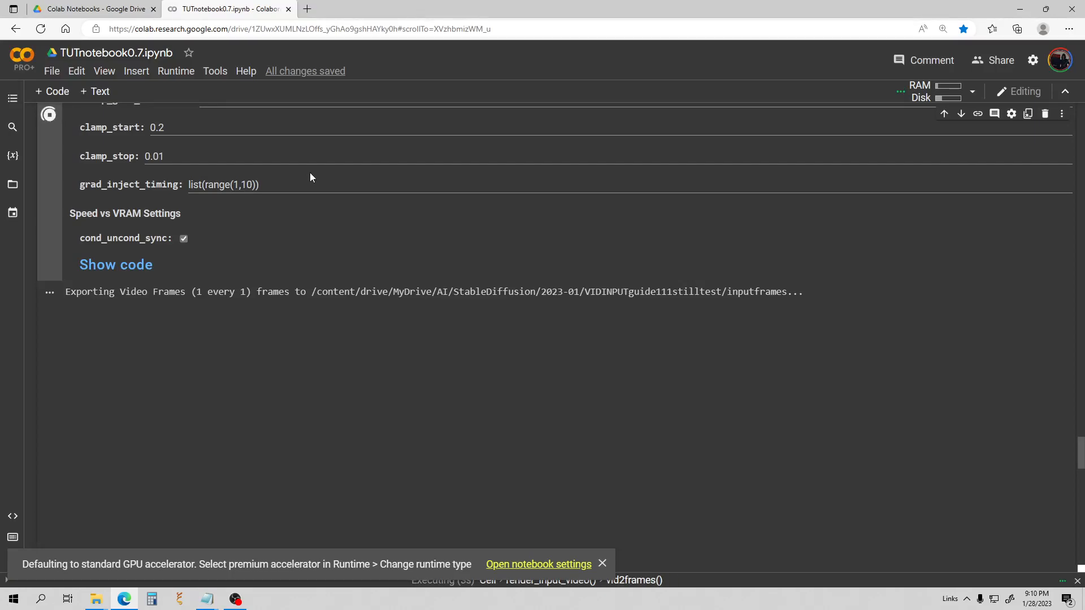
{"action": "scroll", "coordinate": [255, 181], "scroll_direction": "up", "scroll_amount": 10}
{"action": "scroll", "coordinate": [266, 187], "scroll_direction": "up", "scroll_amount": 7}
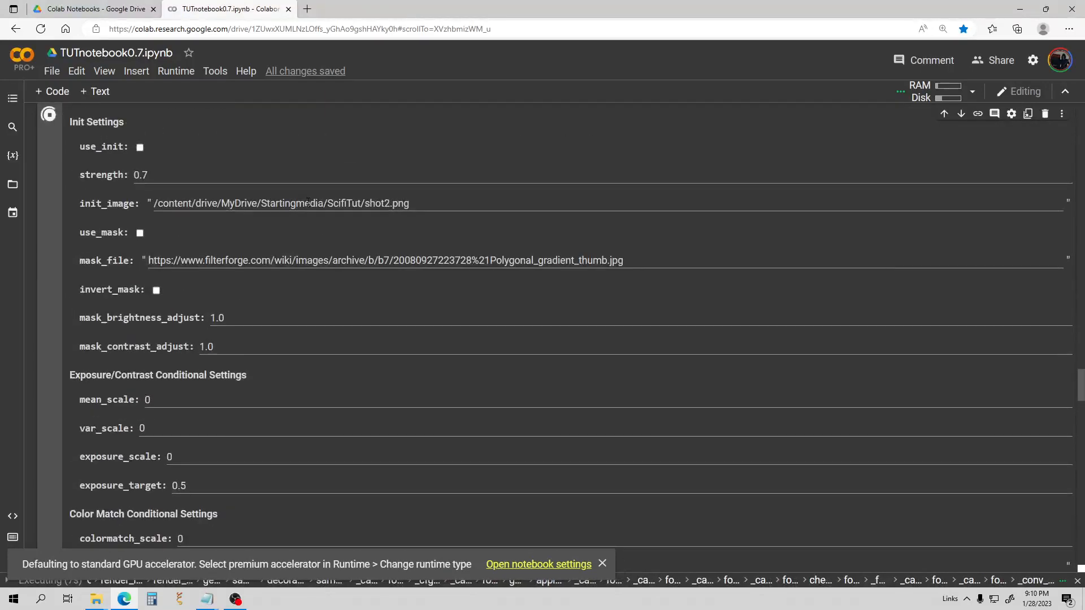
{"action": "scroll", "coordinate": [238, 191], "scroll_direction": "down", "scroll_amount": 15}
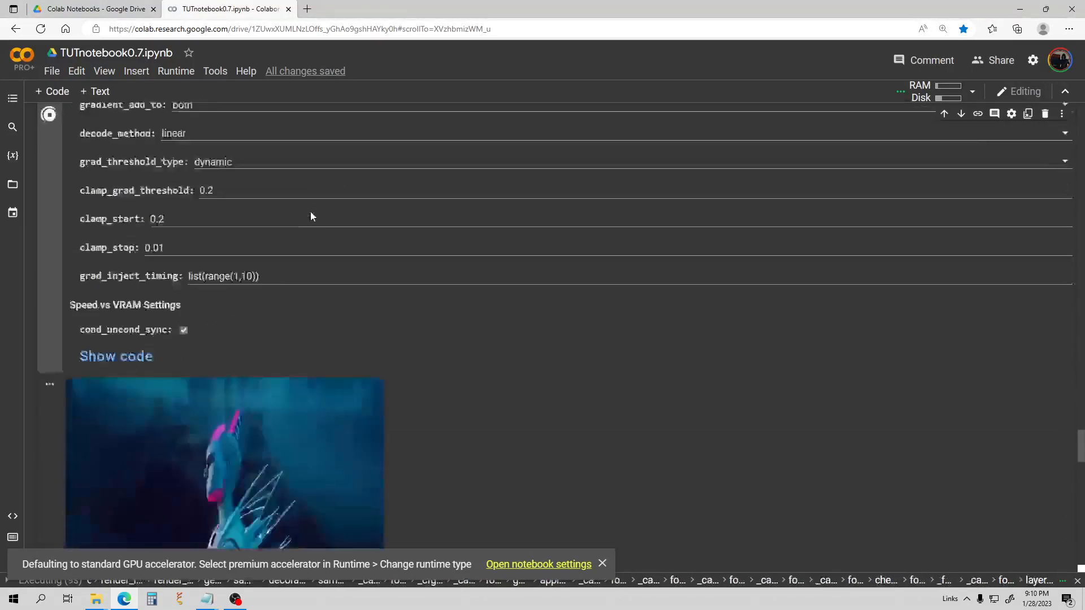
{"action": "scroll", "coordinate": [310, 213], "scroll_direction": "down", "scroll_amount": 1}
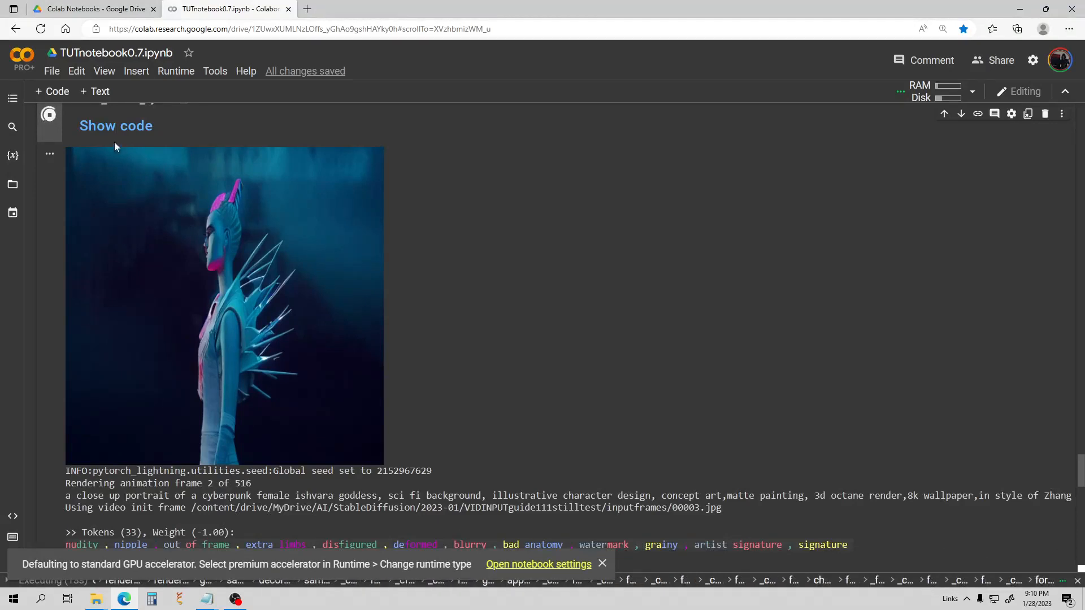
Stop the current render and start it once more with another random seed
{"action": "left_click", "coordinate": [49, 117]}
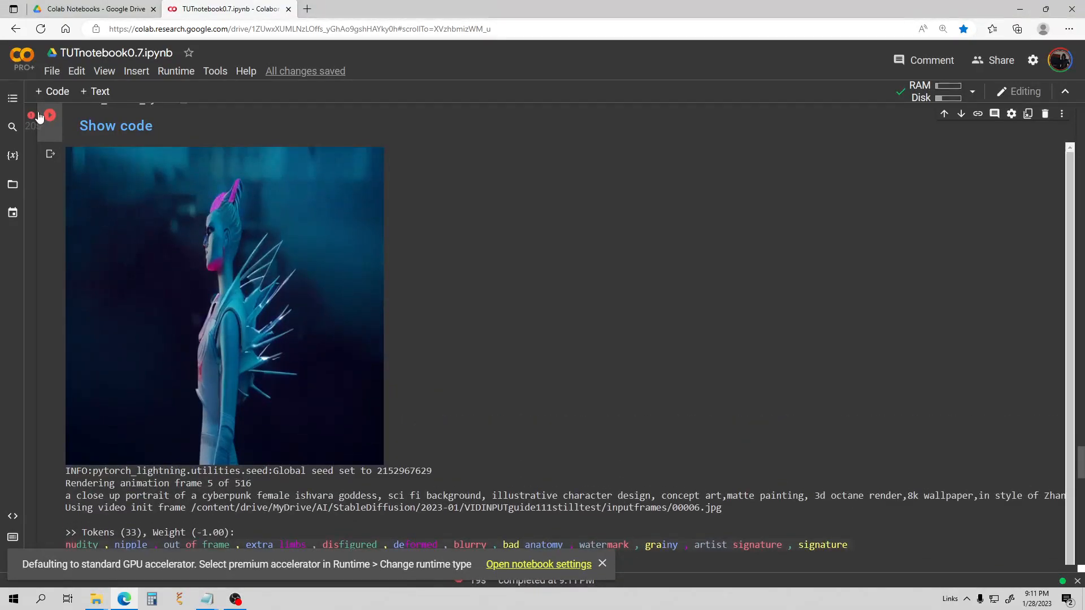
{"action": "left_click", "coordinate": [50, 115]}
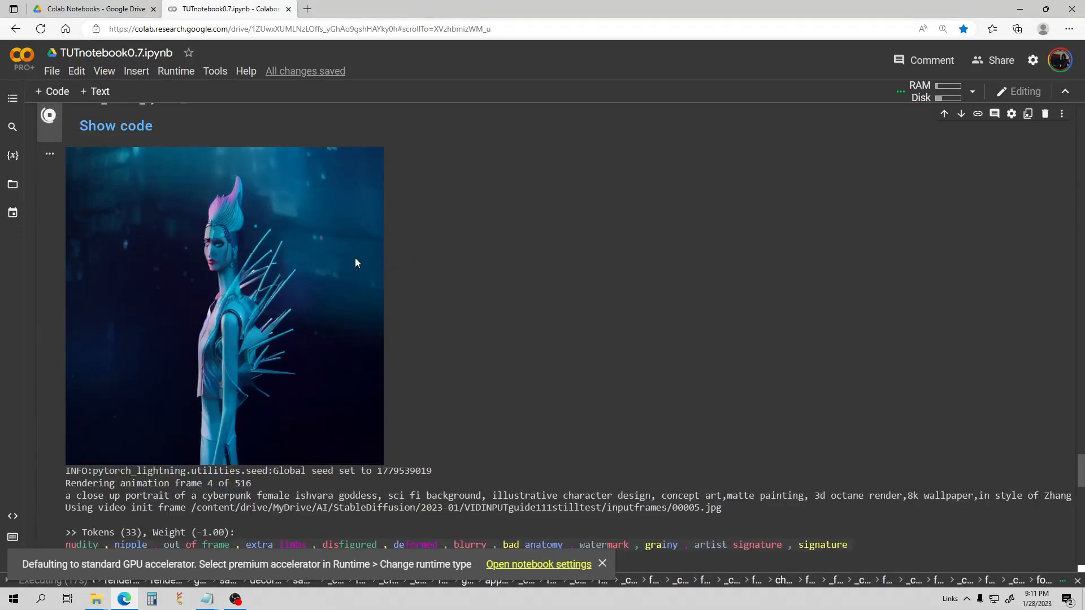
Review the init, motion, coherence, depth warping and video input settings, including the available color_coherence options, keeping Match Frame 0 LAB selected
{"action": "scroll", "coordinate": [500, 255], "scroll_direction": "up", "scroll_amount": 10}
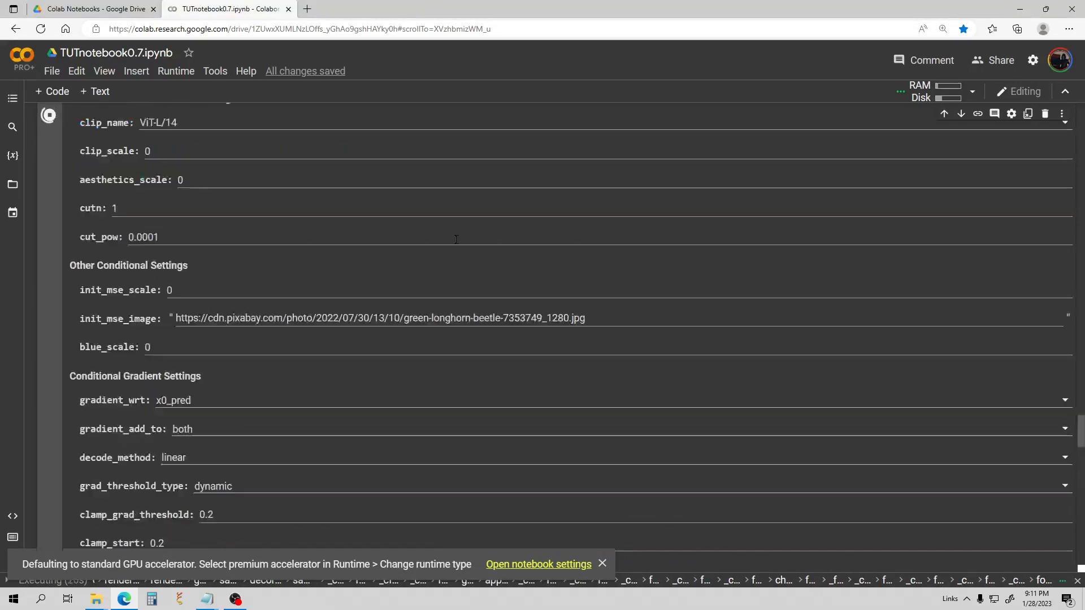
{"action": "scroll", "coordinate": [341, 226], "scroll_direction": "up", "scroll_amount": 20}
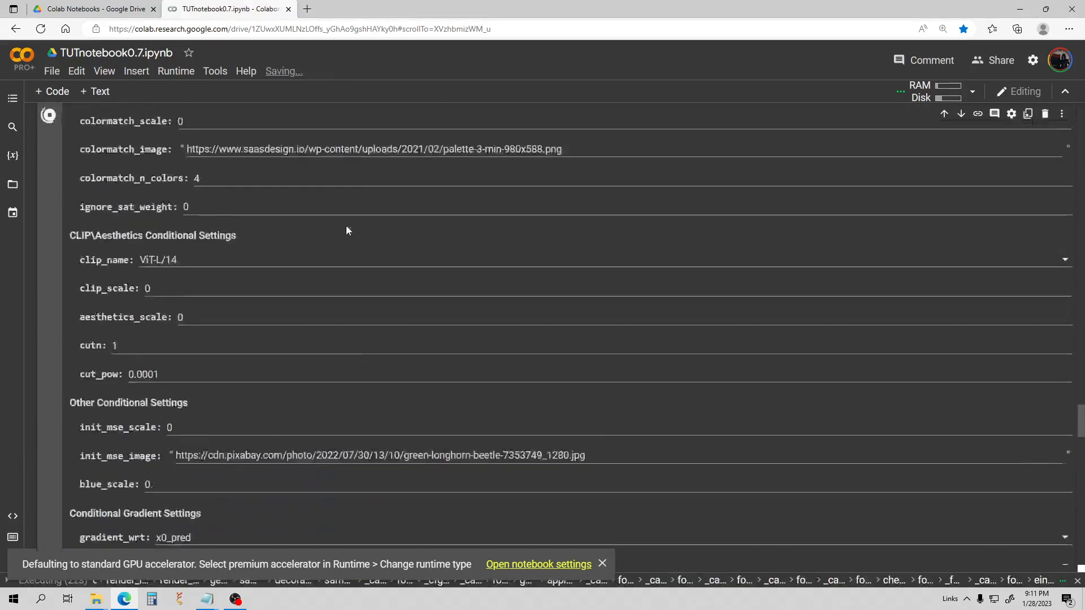
{"action": "scroll", "coordinate": [207, 279], "scroll_direction": "up", "scroll_amount": 2}
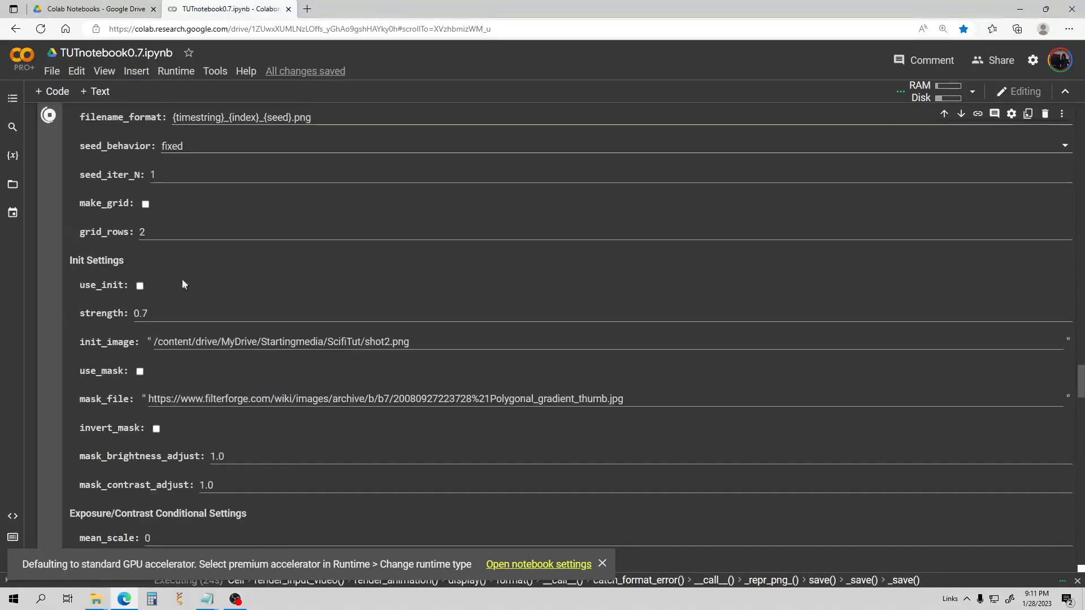
{"action": "scroll", "coordinate": [210, 294], "scroll_direction": "up", "scroll_amount": 20}
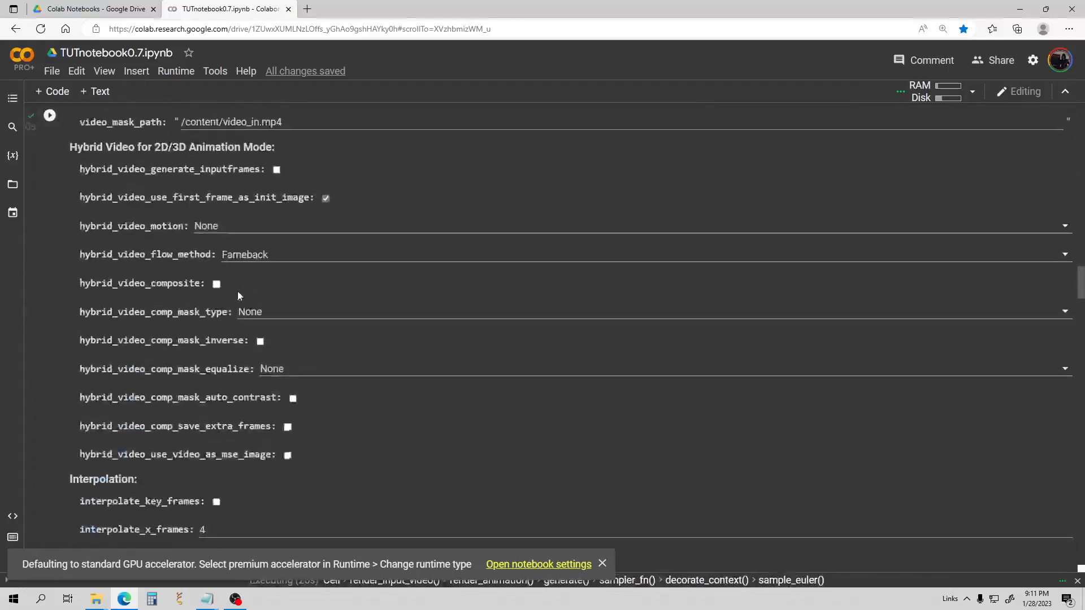
{"action": "scroll", "coordinate": [252, 289], "scroll_direction": "up", "scroll_amount": 5}
{"action": "scroll", "coordinate": [257, 288], "scroll_direction": "up", "scroll_amount": 3}
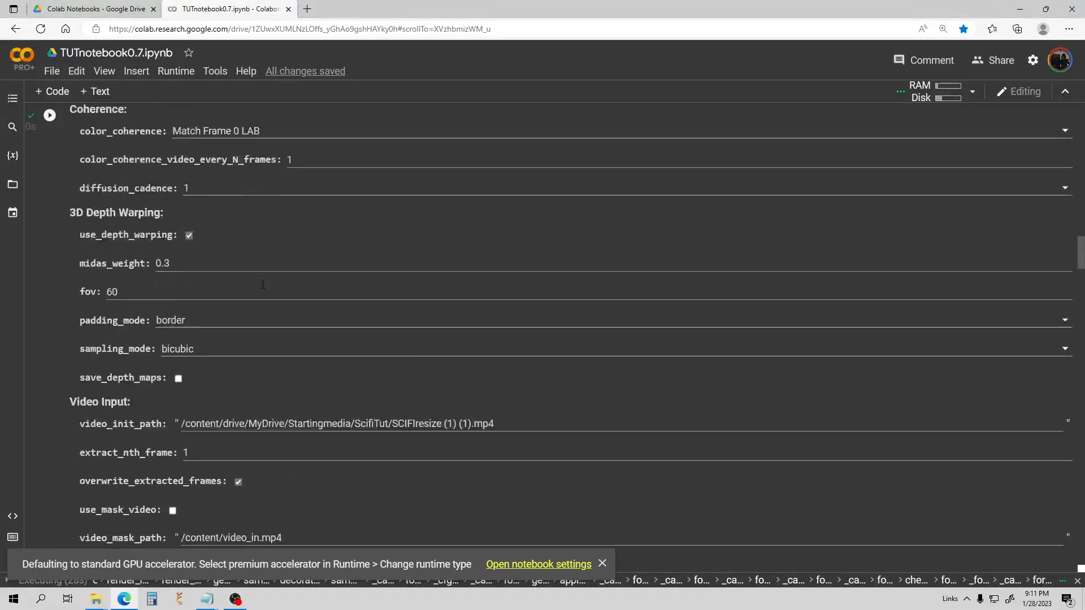
{"action": "scroll", "coordinate": [262, 288], "scroll_direction": "up", "scroll_amount": 5}
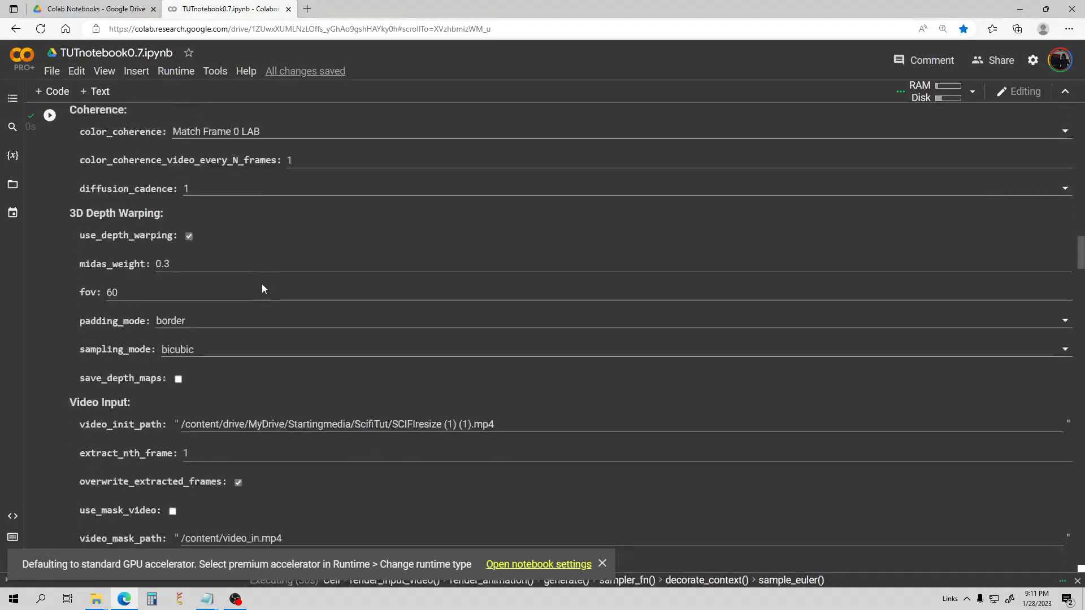
{"action": "scroll", "coordinate": [262, 284], "scroll_direction": "up", "scroll_amount": 10}
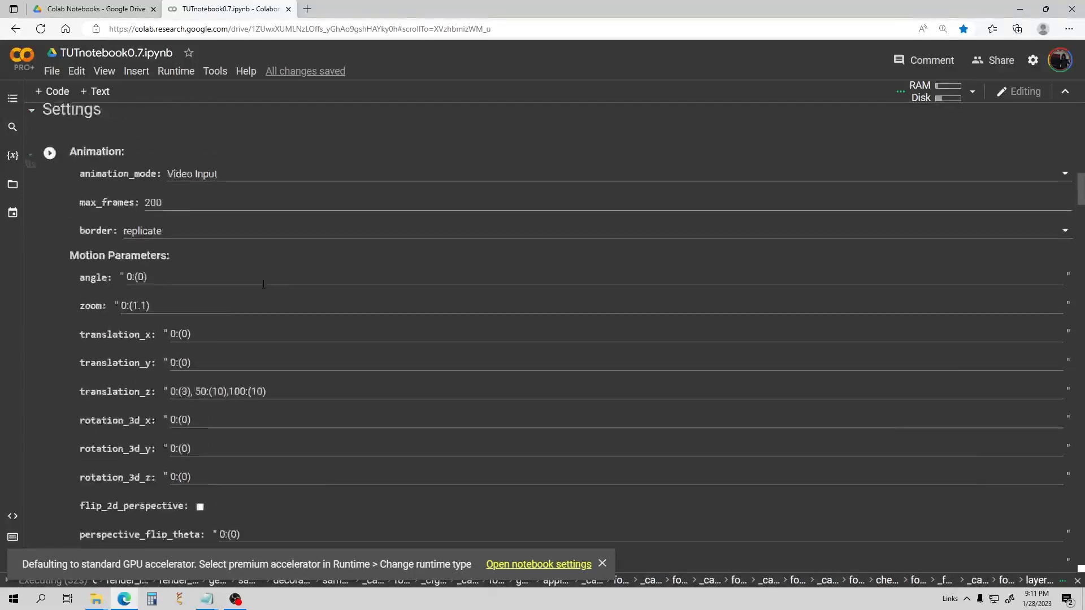
{"action": "scroll", "coordinate": [265, 288], "scroll_direction": "down", "scroll_amount": 10}
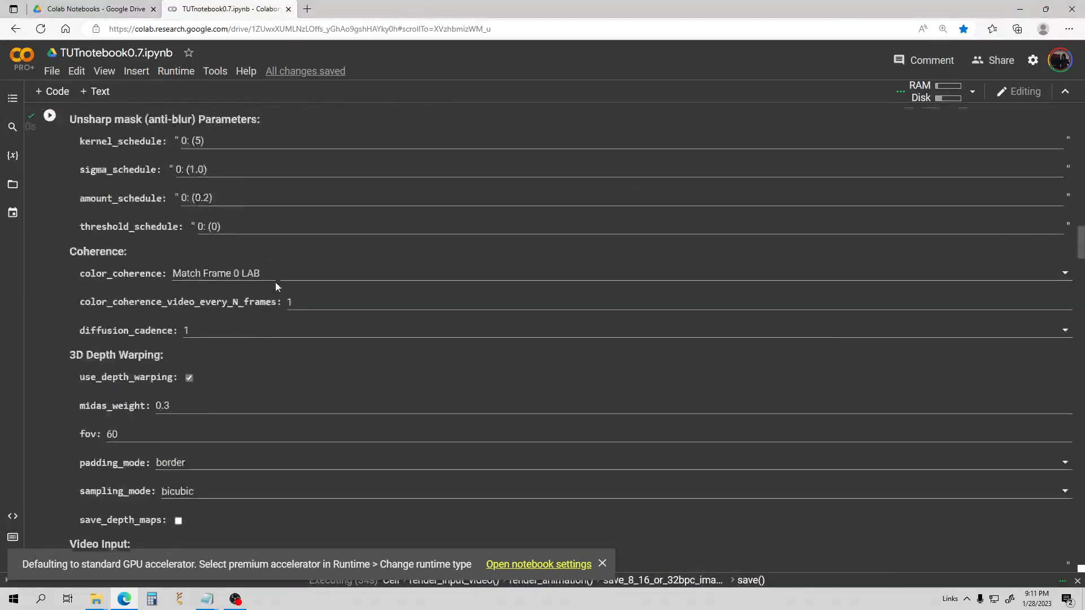
{"action": "scroll", "coordinate": [276, 287], "scroll_direction": "down", "scroll_amount": 6}
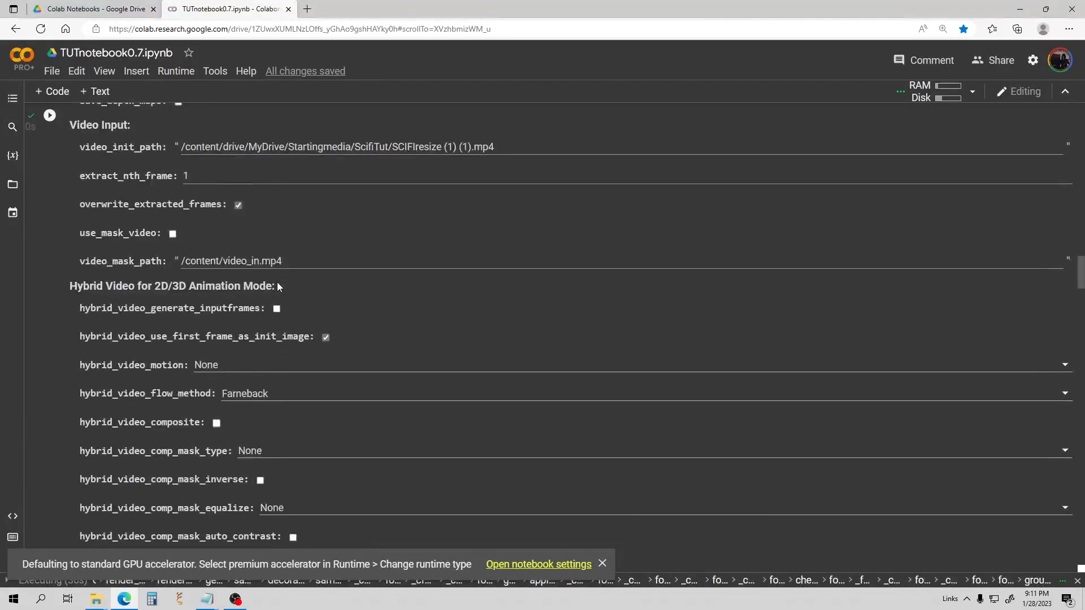
{"action": "scroll", "coordinate": [287, 271], "scroll_direction": "up", "scroll_amount": 7}
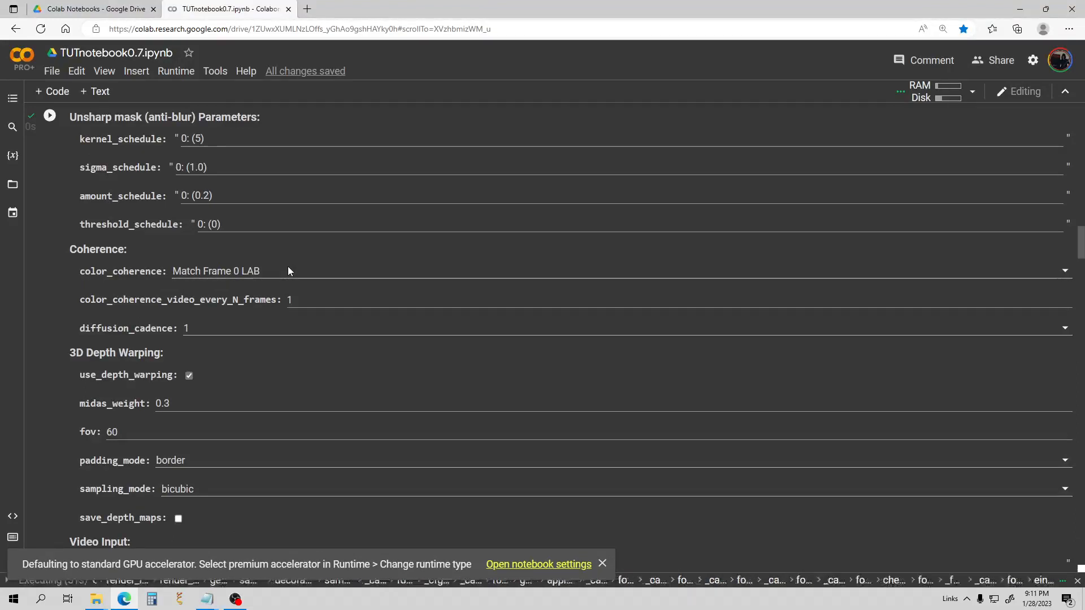
{"action": "left_click", "coordinate": [269, 270]}
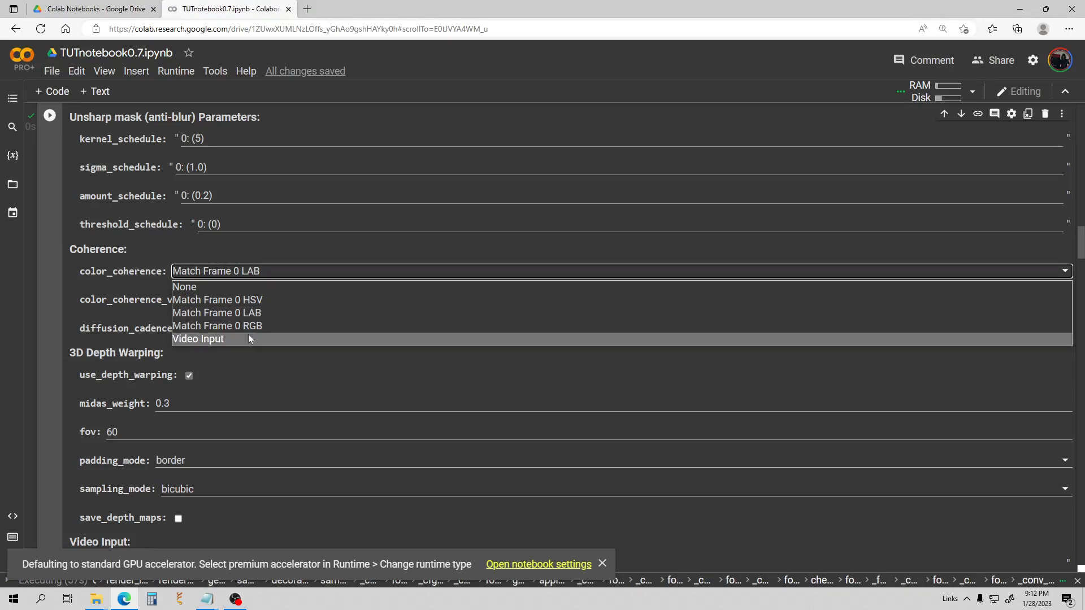
{"action": "left_click", "coordinate": [226, 312]}
Check the finished render's output and run the Create Video From Frames cell to compile the frames into an mp4
{"action": "scroll", "coordinate": [260, 212], "scroll_direction": "down", "scroll_amount": 7}
{"action": "scroll", "coordinate": [259, 211], "scroll_direction": "down", "scroll_amount": 20}
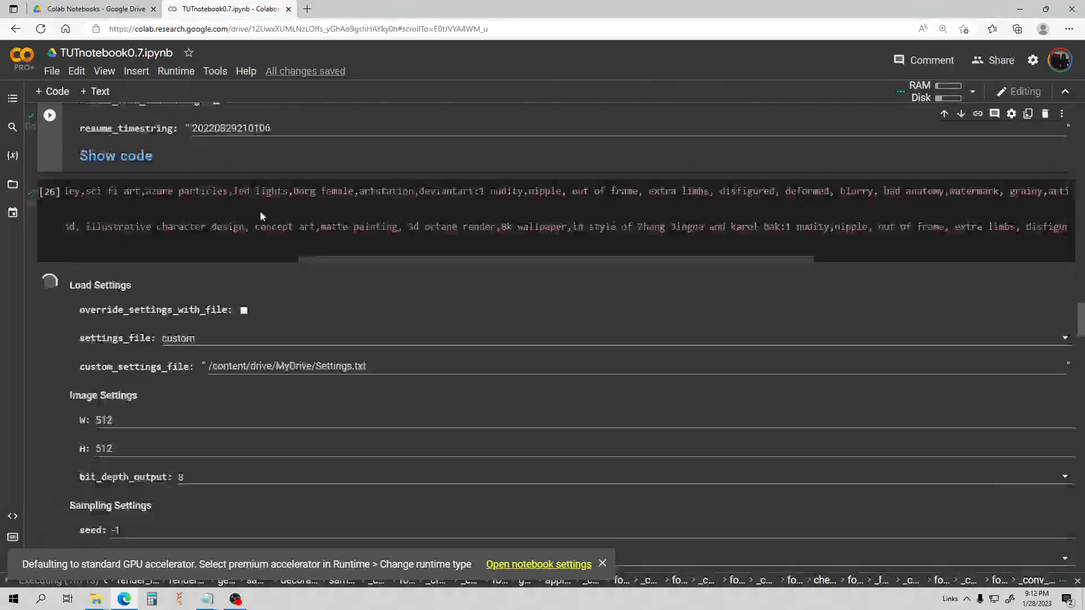
{"action": "scroll", "coordinate": [272, 232], "scroll_direction": "down", "scroll_amount": 20}
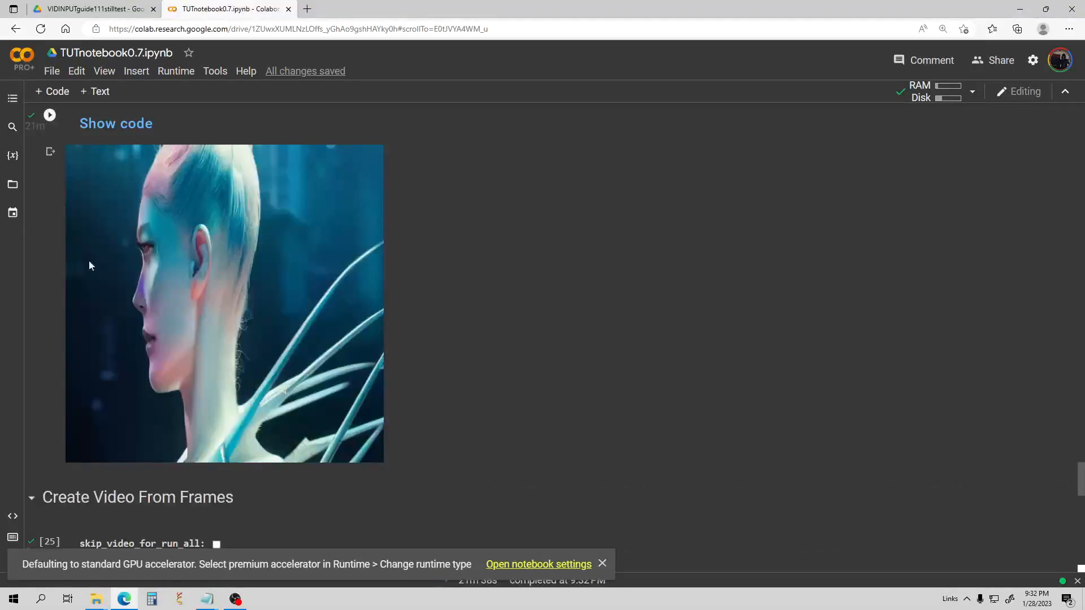
{"action": "scroll", "coordinate": [89, 265], "scroll_direction": "down", "scroll_amount": 13}
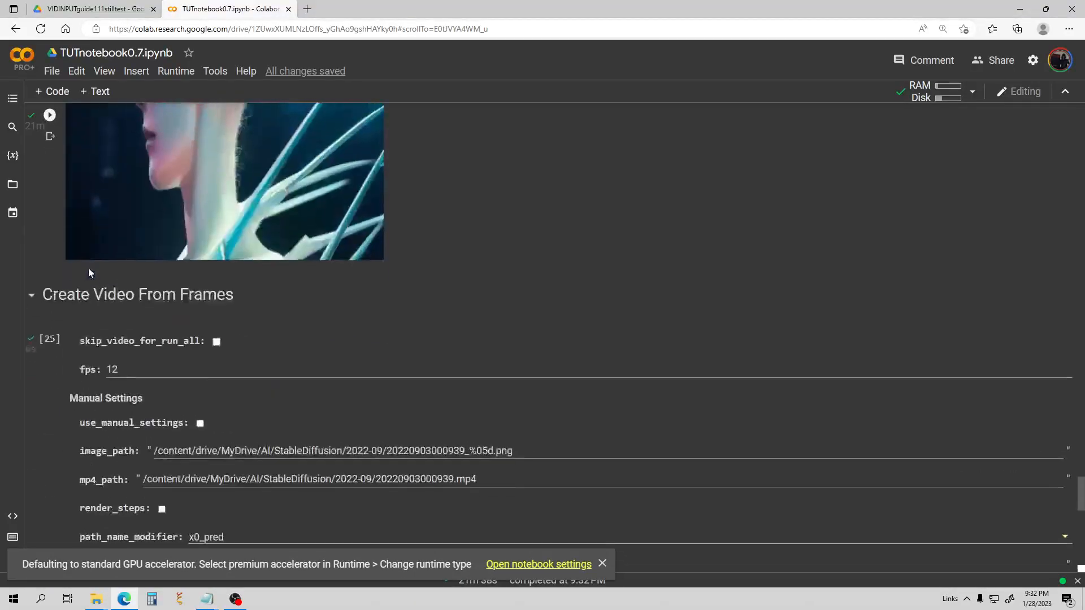
{"action": "left_click", "coordinate": [90, 421]}
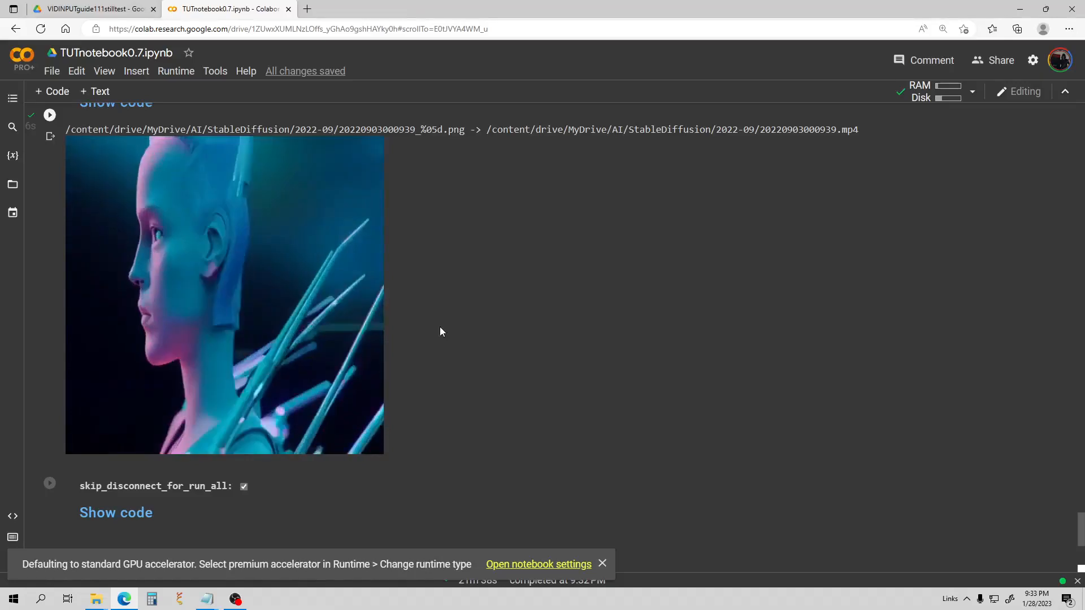
{"action": "scroll", "coordinate": [441, 331], "scroll_direction": "up", "scroll_amount": 2}
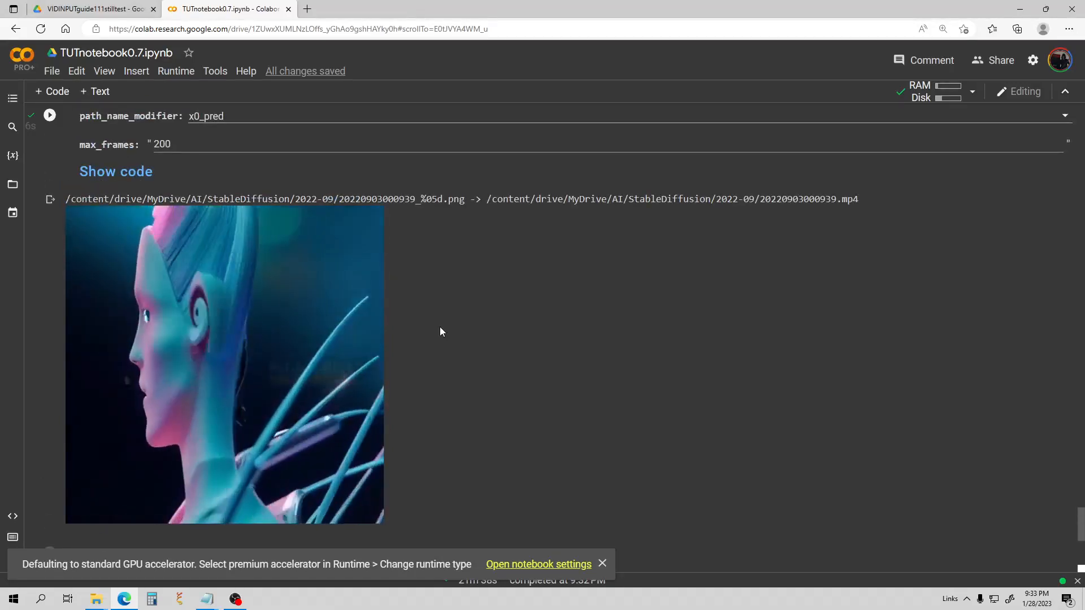
{"action": "scroll", "coordinate": [201, 332], "scroll_direction": "up", "scroll_amount": 10}
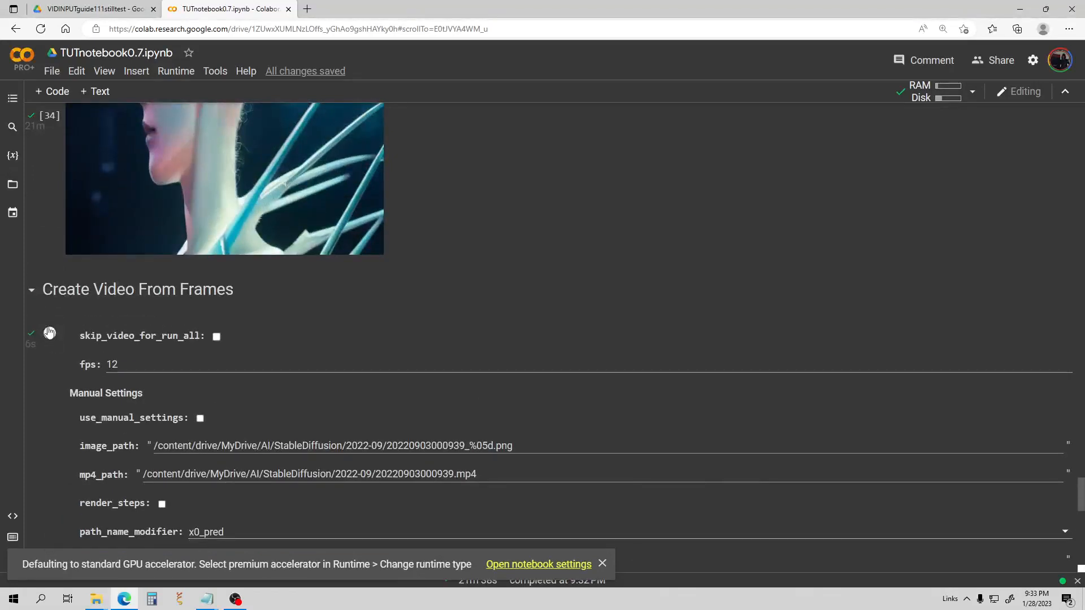
{"action": "scroll", "coordinate": [49, 332], "scroll_direction": "down", "scroll_amount": 4}
{"action": "left_click", "coordinate": [51, 131]}
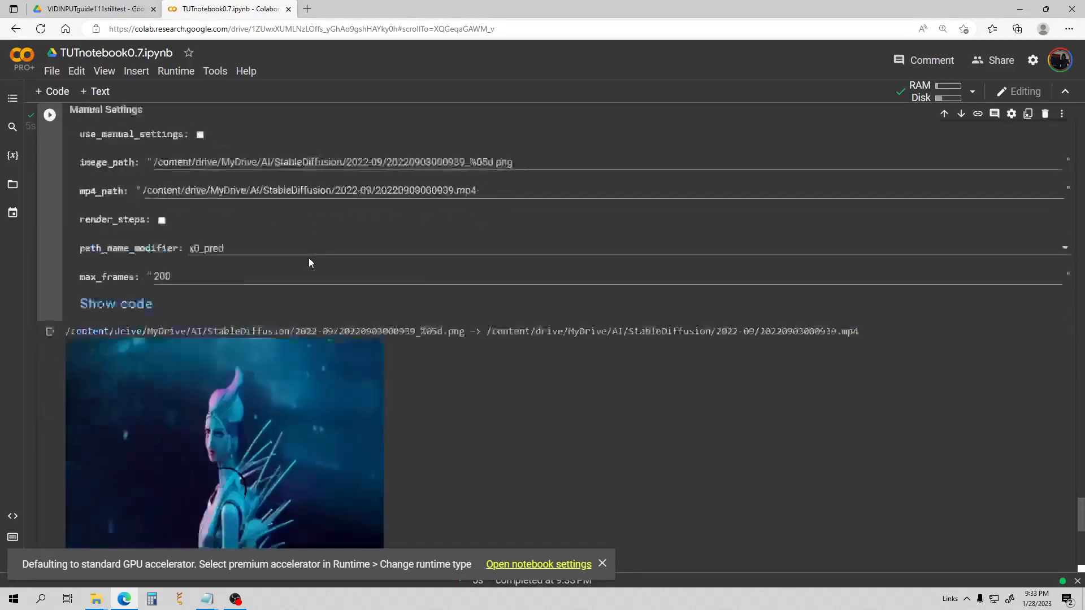
Watch the compiled animation in the Create Video From Frames output and check the cell's video settings
{"action": "scroll", "coordinate": [308, 263], "scroll_direction": "down", "scroll_amount": 3}
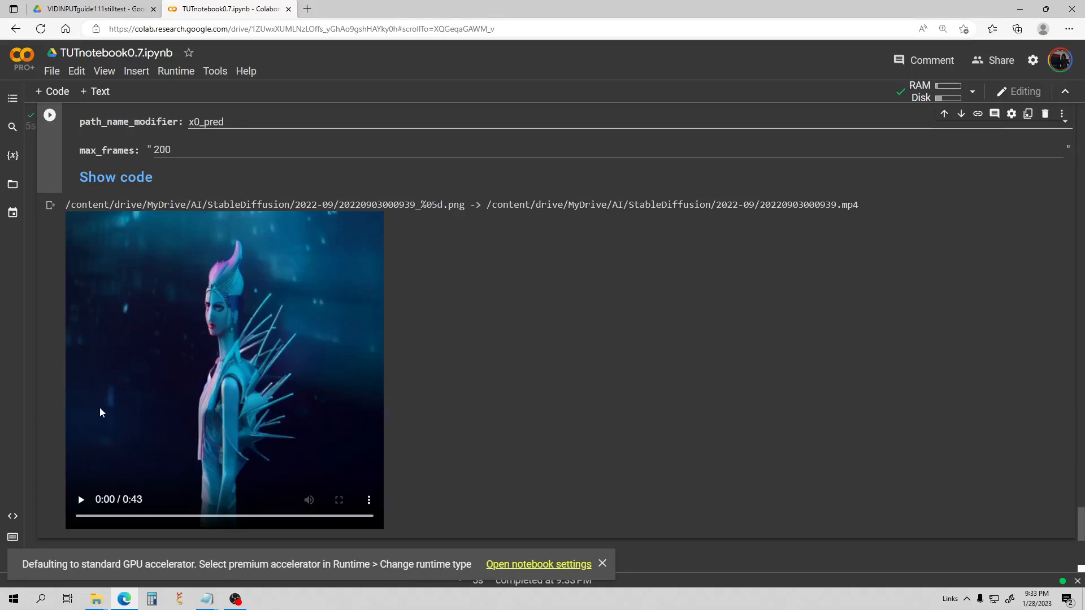
{"action": "scroll", "coordinate": [97, 409], "scroll_direction": "down", "scroll_amount": 1}
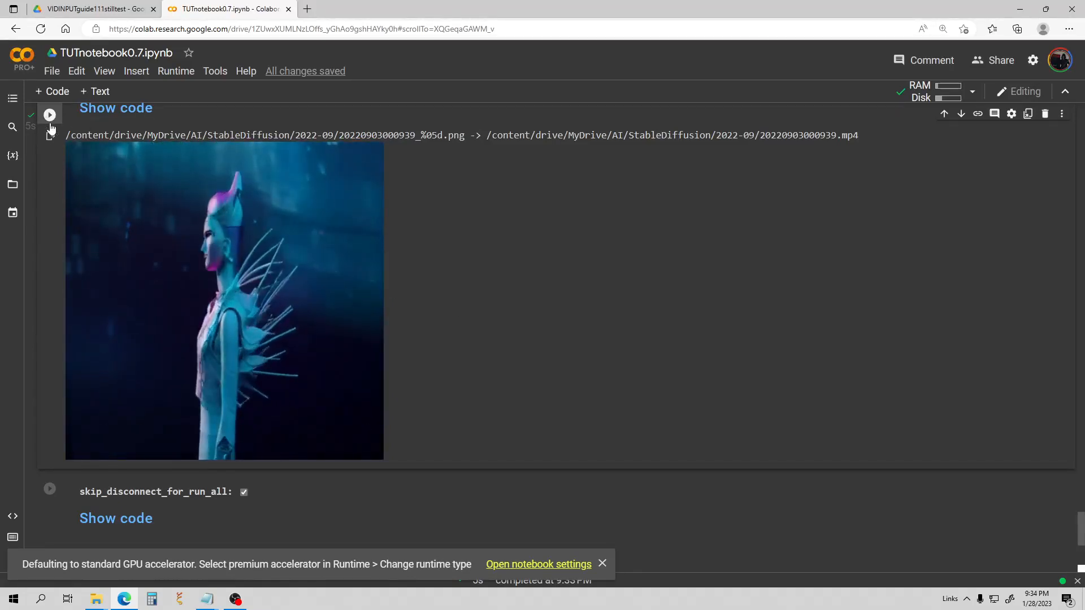
{"action": "scroll", "coordinate": [80, 321], "scroll_direction": "up", "scroll_amount": 5}
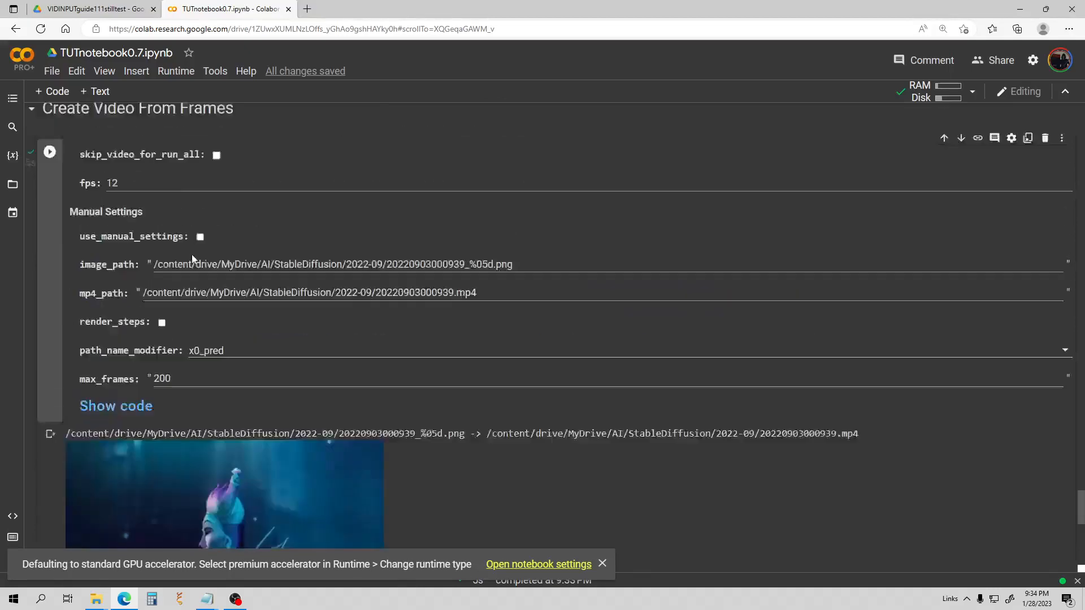
Set prompt 0 to "Acrylic on canvas over the shoulder portrait of a female alien queen with exquisite body mods in style of Justin Gerard and Franz Sedlacek"
{"action": "scroll", "coordinate": [192, 257], "scroll_direction": "up", "scroll_amount": 15}
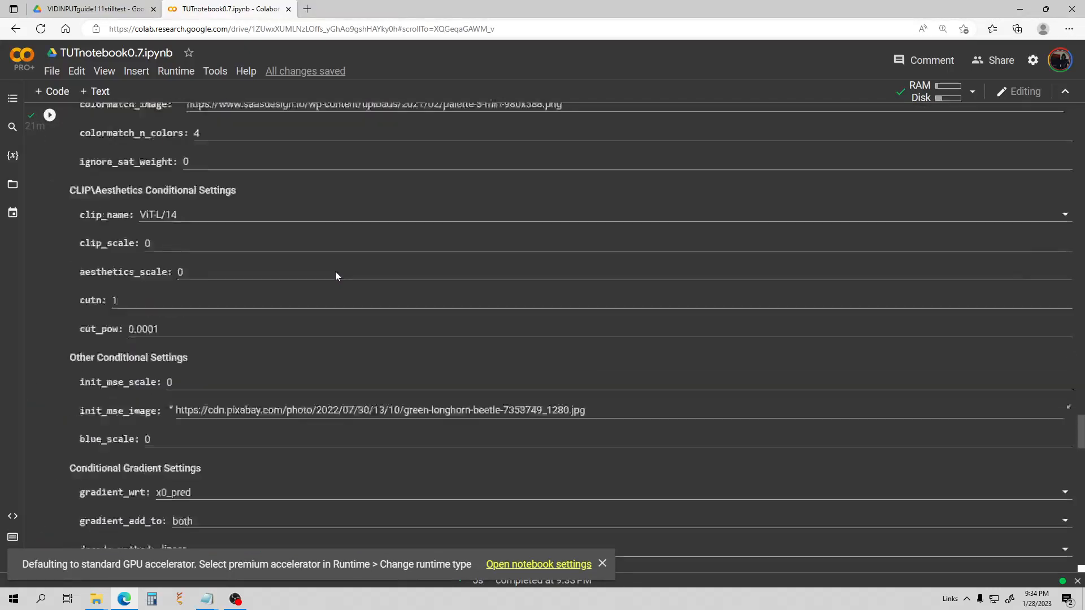
{"action": "scroll", "coordinate": [335, 275], "scroll_direction": "up", "scroll_amount": 15}
{"action": "type", "text": "Acrylic on canvas over the shoulder portrait of a female alien queen with exquisite body mods in style of Justin Gerard and Franz Sedlacek ,glaucous fog,smoke,artstation,deviantart"}
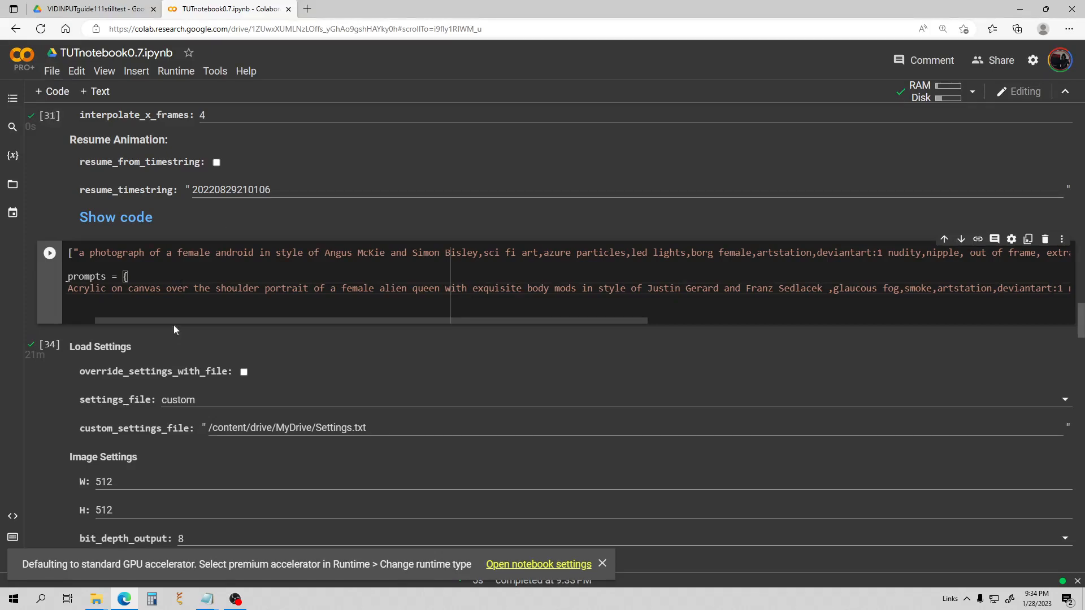
{"action": "left_click_drag", "start_coordinate": [185, 320], "coordinate": [104, 329]}
Set color_coherence to Match Frame 0 RGB and run the animation settings cell
{"action": "scroll", "coordinate": [86, 290], "scroll_direction": "up", "scroll_amount": 10}
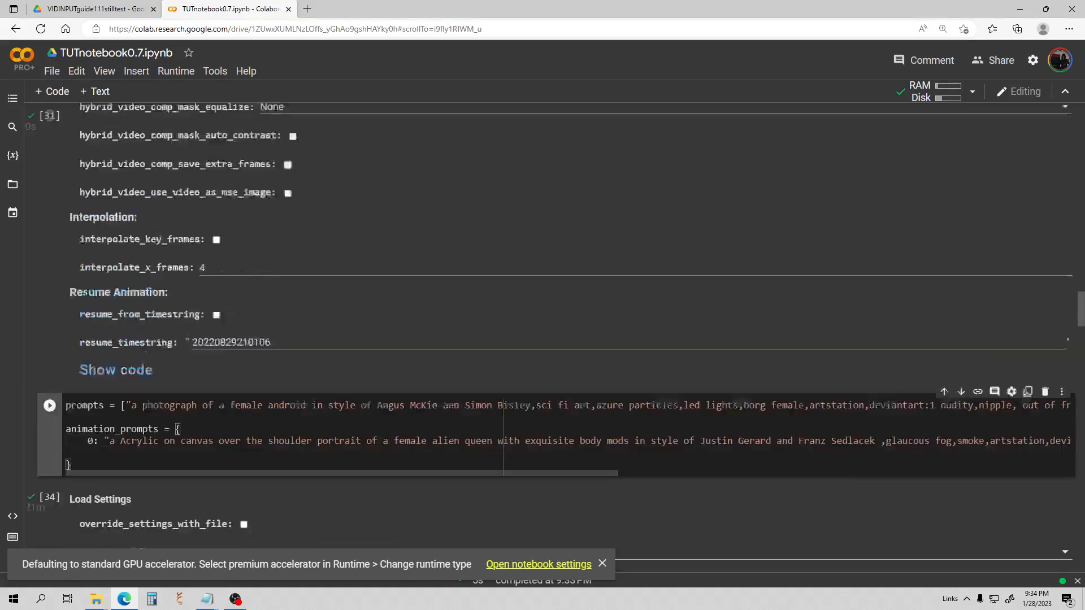
{"action": "scroll", "coordinate": [168, 283], "scroll_direction": "up", "scroll_amount": 8}
{"action": "scroll", "coordinate": [170, 285], "scroll_direction": "down", "scroll_amount": 4}
{"action": "left_click", "coordinate": [251, 287]}
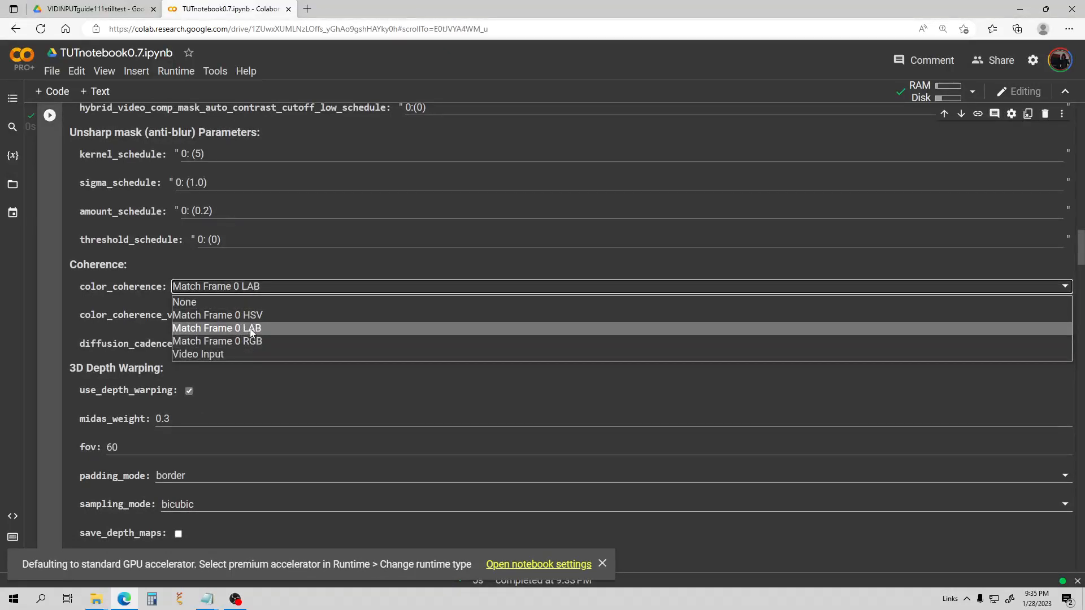
{"action": "left_click", "coordinate": [218, 341]}
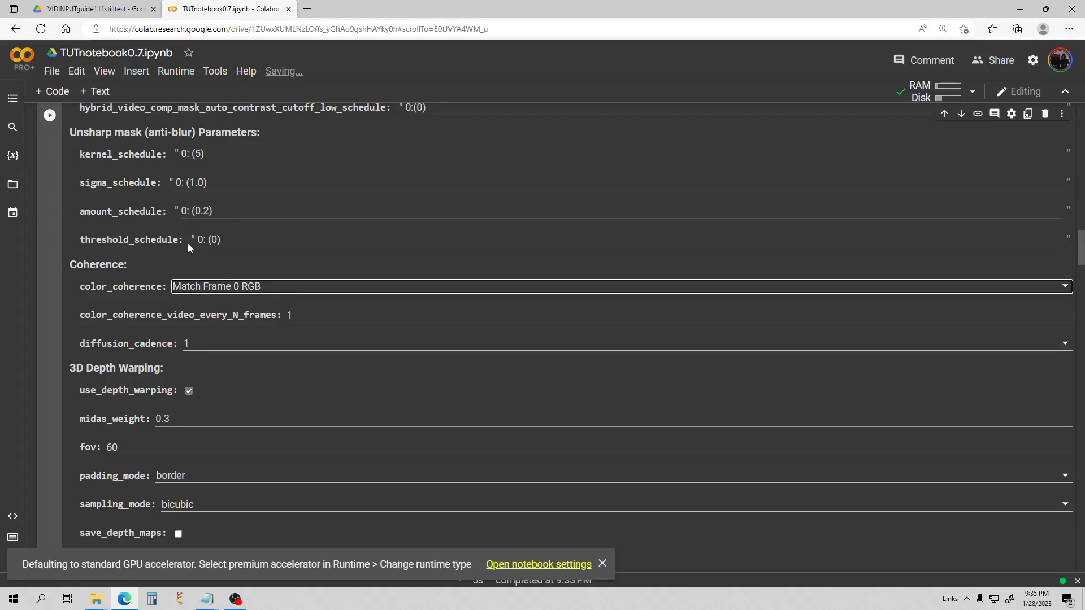
{"action": "left_click", "coordinate": [51, 118]}
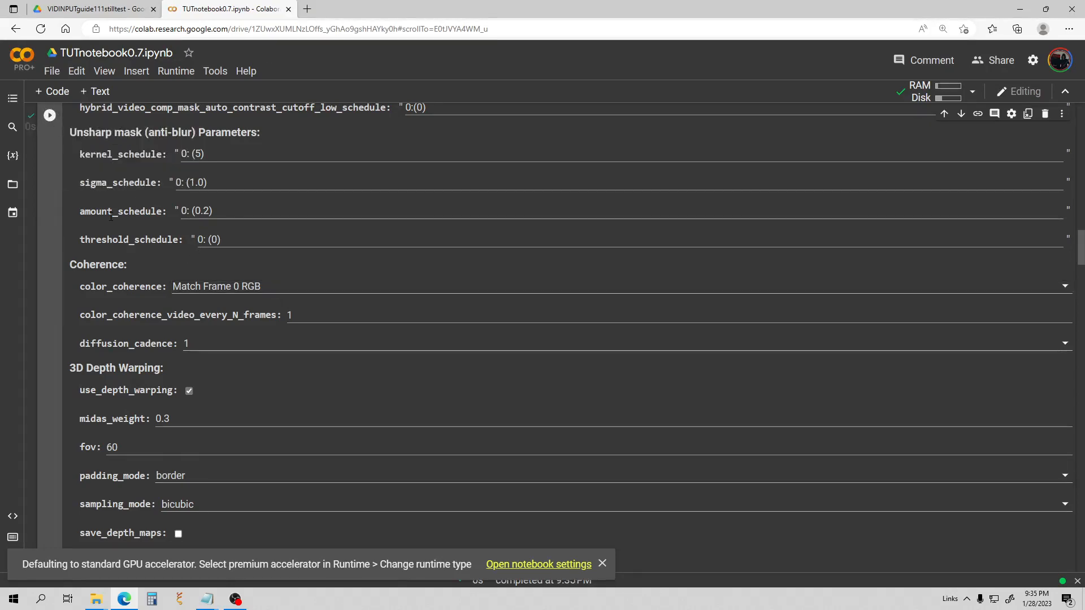
Run the prompts cell and start a new render with the seed at -1 and 80 steps
{"action": "scroll", "coordinate": [111, 216], "scroll_direction": "down", "scroll_amount": 20}
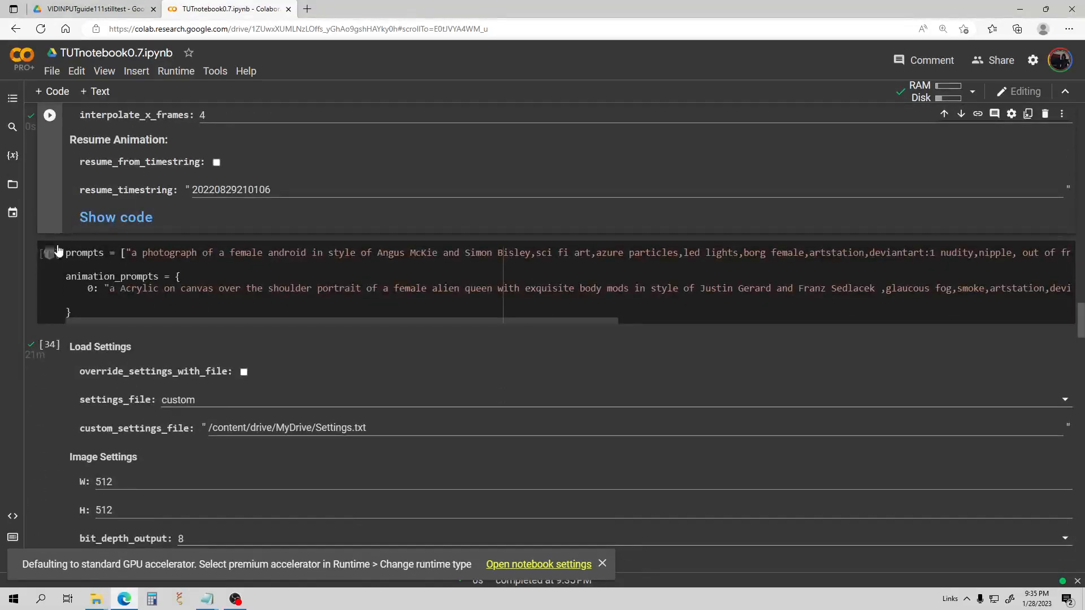
{"action": "left_click", "coordinate": [49, 254]}
{"action": "scroll", "coordinate": [209, 185], "scroll_direction": "up", "scroll_amount": 7}
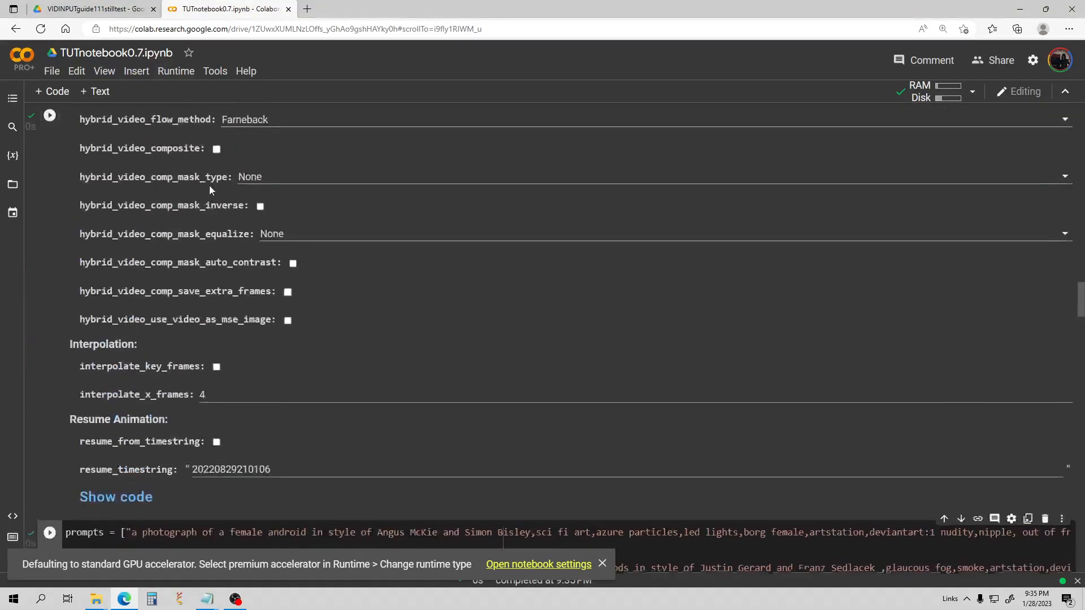
{"action": "scroll", "coordinate": [209, 185], "scroll_direction": "down", "scroll_amount": 5}
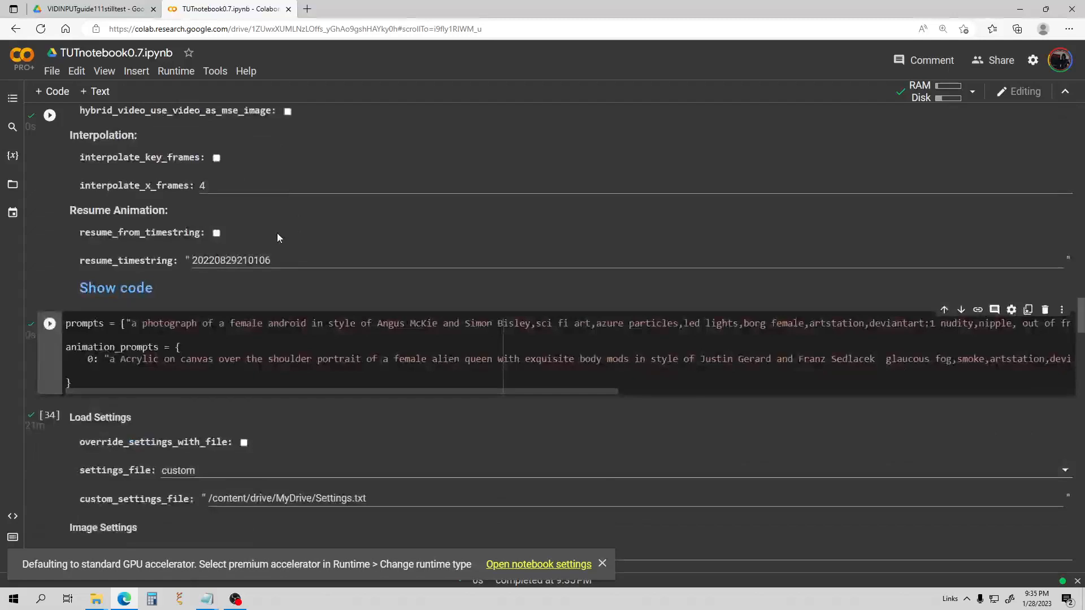
{"action": "scroll", "coordinate": [276, 232], "scroll_direction": "down", "scroll_amount": 5}
{"action": "scroll", "coordinate": [298, 315], "scroll_direction": "up", "scroll_amount": 3}
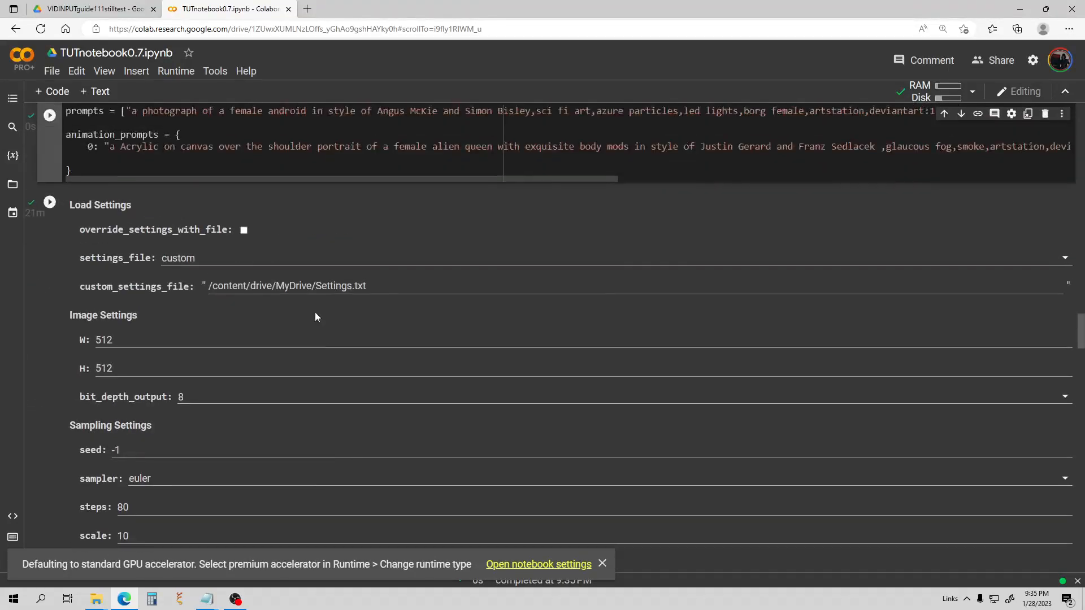
{"action": "scroll", "coordinate": [284, 345], "scroll_direction": "down", "scroll_amount": 2}
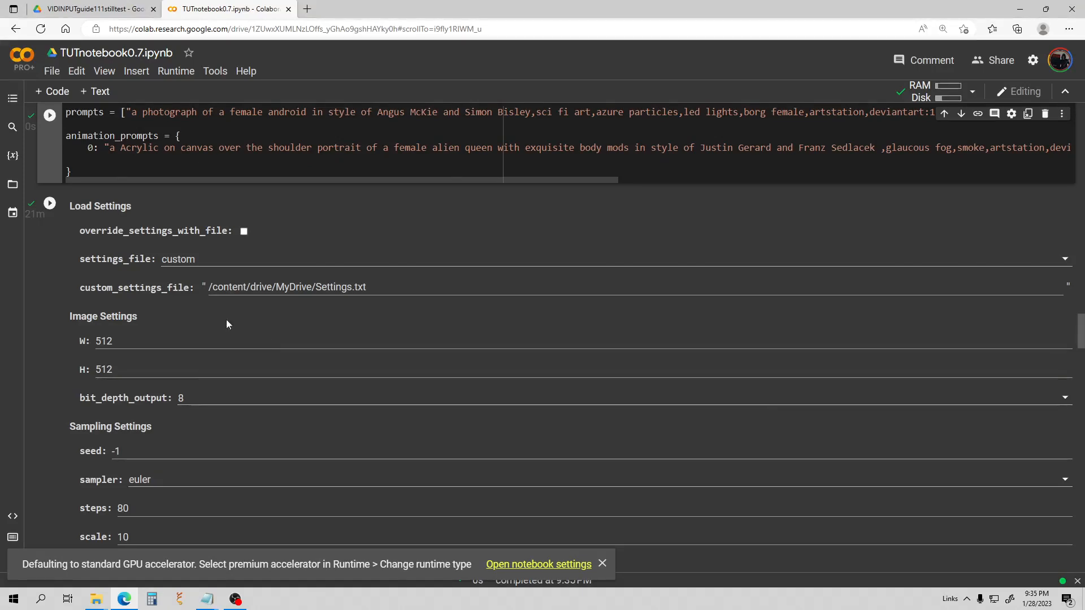
{"action": "left_click", "coordinate": [52, 210]}
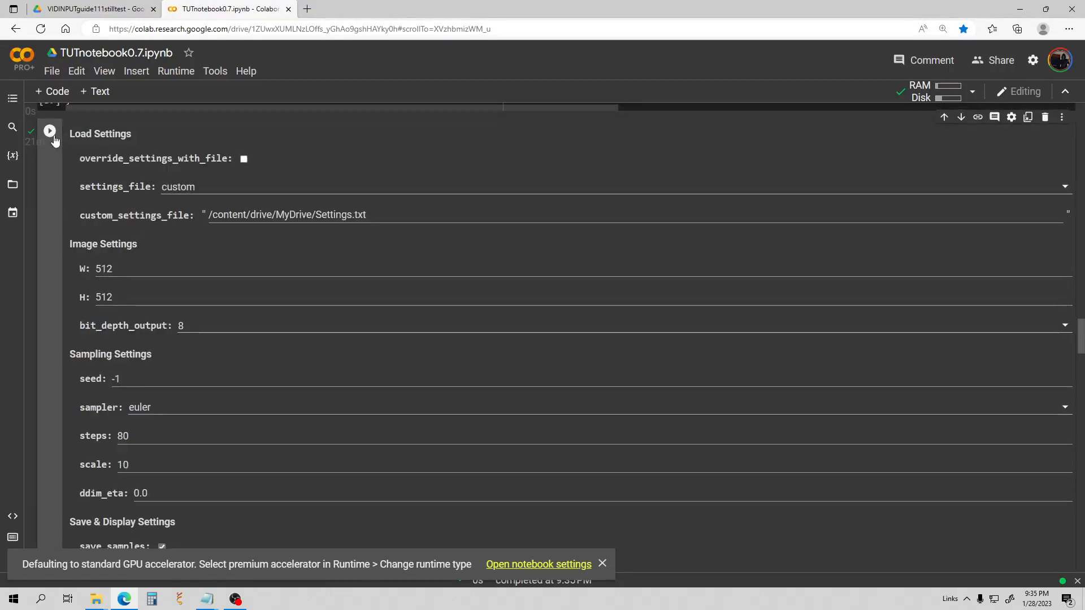
{"action": "scroll", "coordinate": [158, 305], "scroll_direction": "down", "scroll_amount": 3}
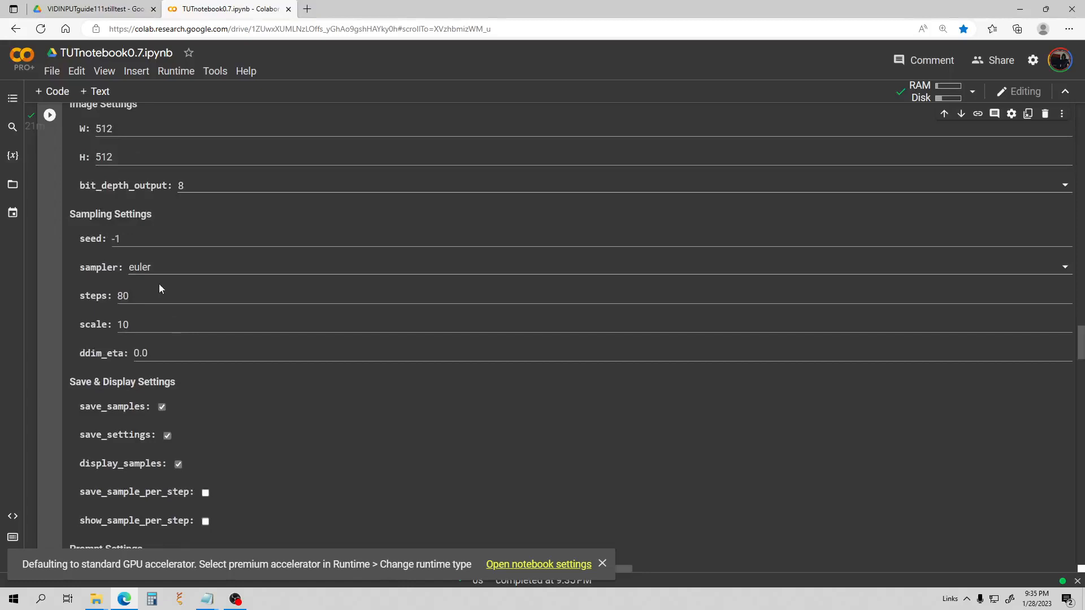
{"action": "scroll", "coordinate": [158, 288], "scroll_direction": "up", "scroll_amount": 1}
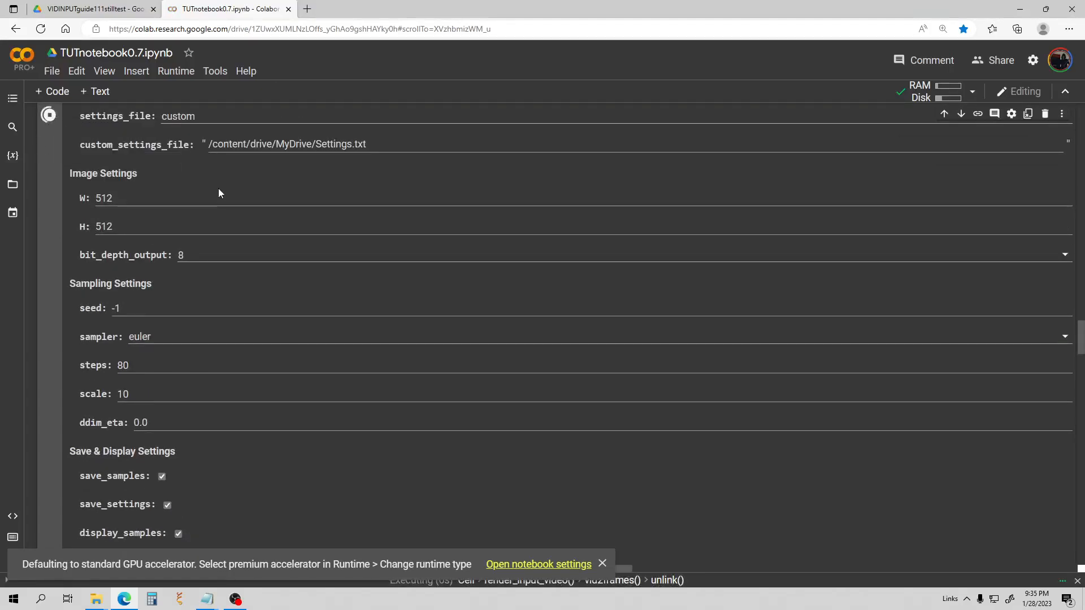
Interrupt the render, set the strength in Init Settings to 0.5 and start the render again
{"action": "scroll", "coordinate": [218, 188], "scroll_direction": "down", "scroll_amount": 6}
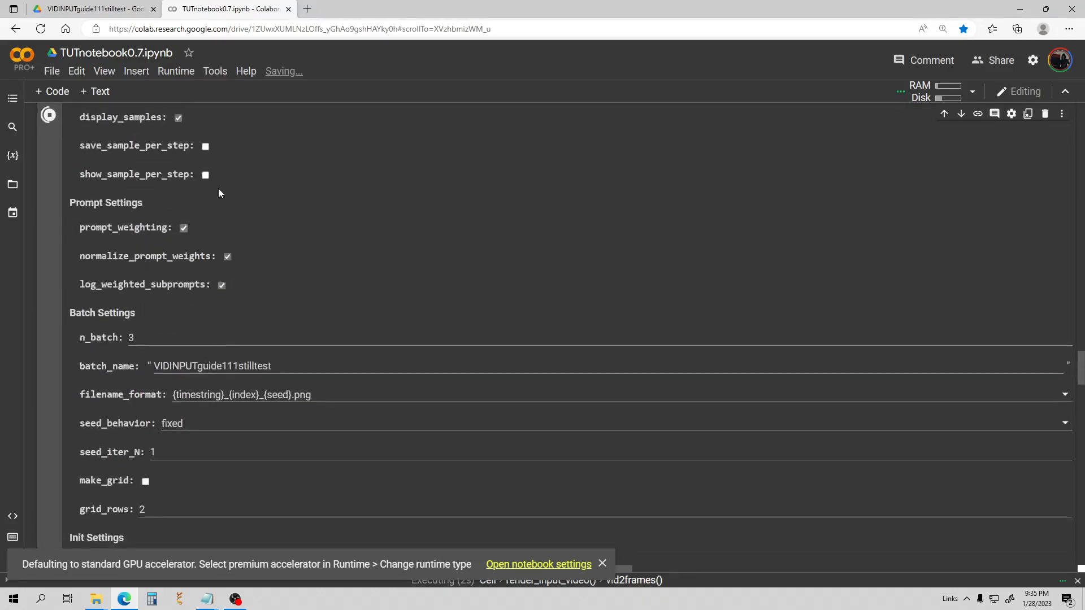
{"action": "scroll", "coordinate": [218, 189], "scroll_direction": "down", "scroll_amount": 8}
{"action": "scroll", "coordinate": [218, 188], "scroll_direction": "down", "scroll_amount": 7}
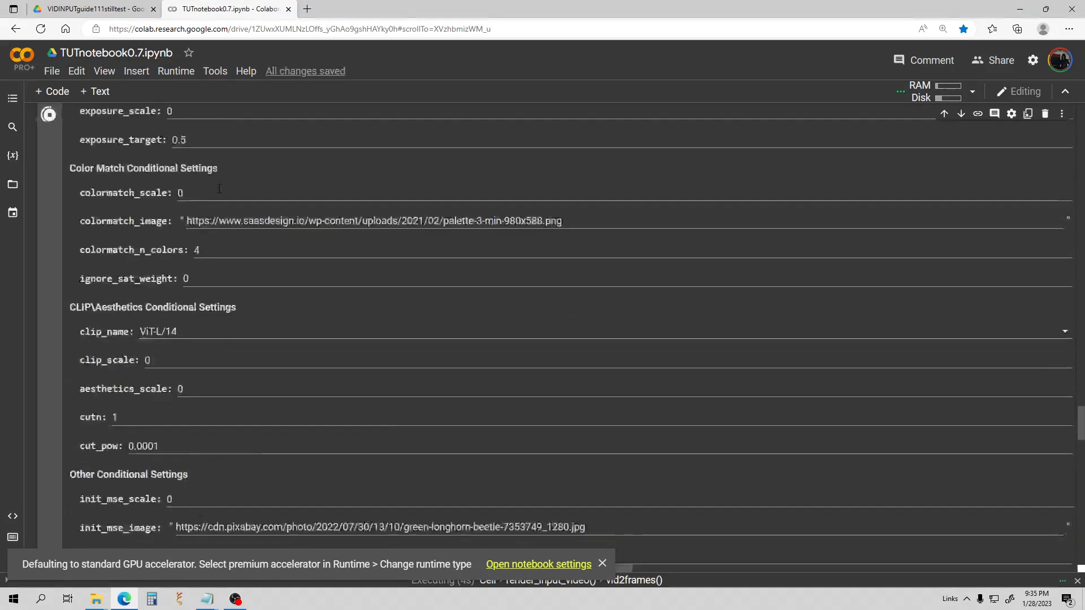
{"action": "left_click", "coordinate": [49, 116]}
{"action": "scroll", "coordinate": [167, 192], "scroll_direction": "up", "scroll_amount": 9}
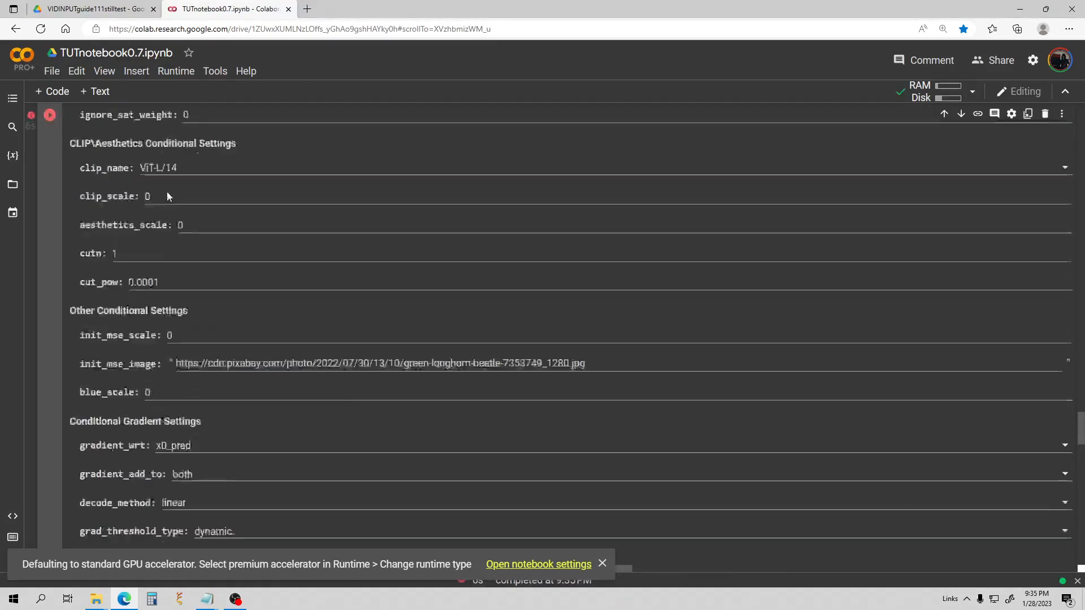
{"action": "scroll", "coordinate": [220, 254], "scroll_direction": "up", "scroll_amount": 1}
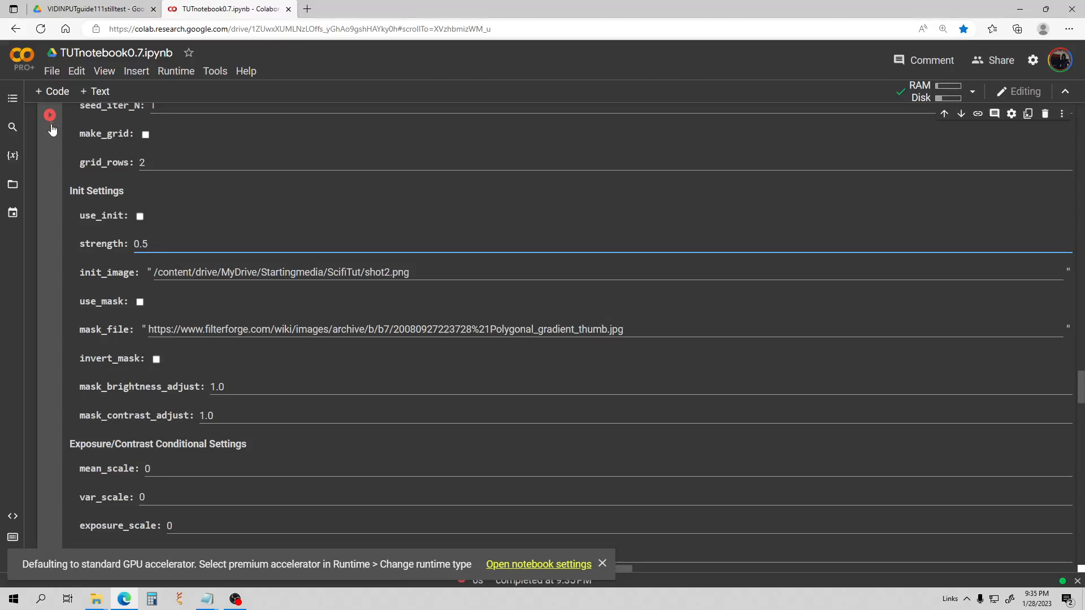
{"action": "scroll", "coordinate": [271, 214], "scroll_direction": "down", "scroll_amount": 6}
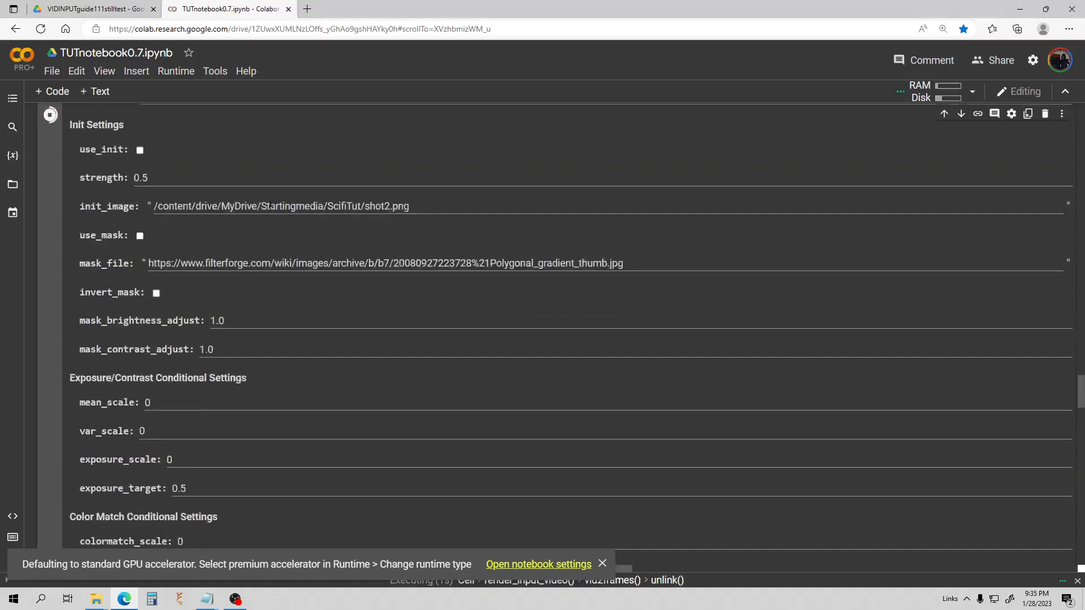
{"action": "scroll", "coordinate": [273, 219], "scroll_direction": "down", "scroll_amount": 9}
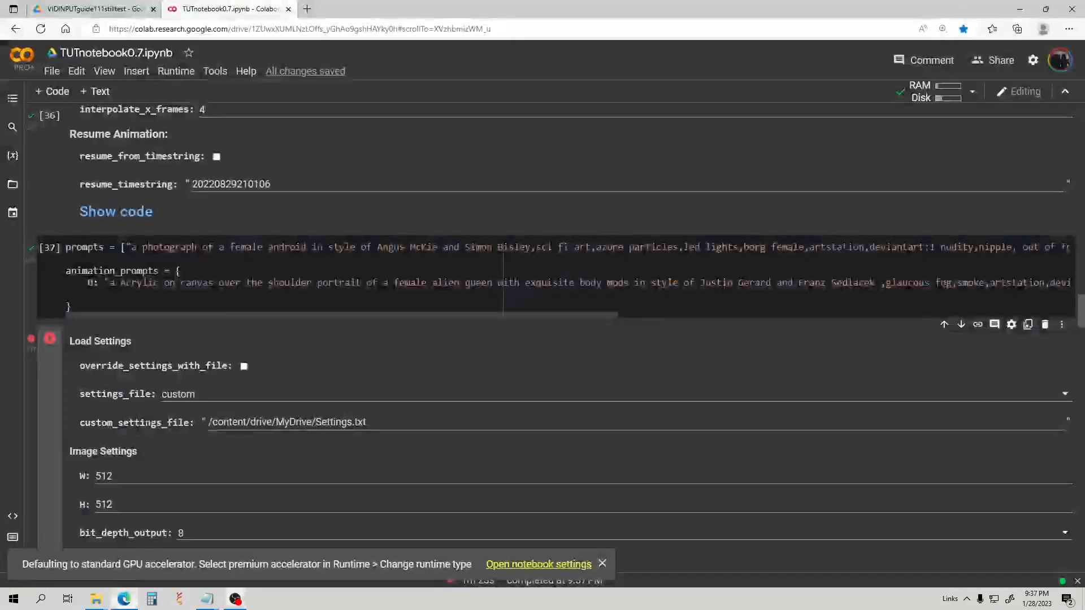
Review the motion settings and color_coherence options, keep Match Frame 0 RGB and rerun the animation settings cell
{"action": "scroll", "coordinate": [542, 310], "scroll_direction": "up", "scroll_amount": 3}
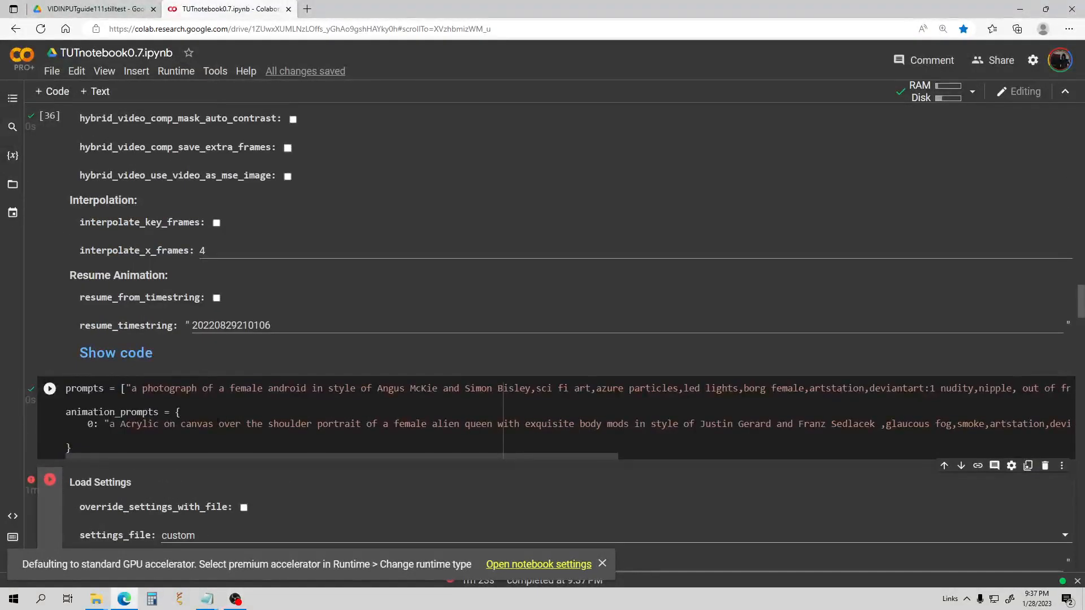
{"action": "scroll", "coordinate": [261, 316], "scroll_direction": "up", "scroll_amount": 20}
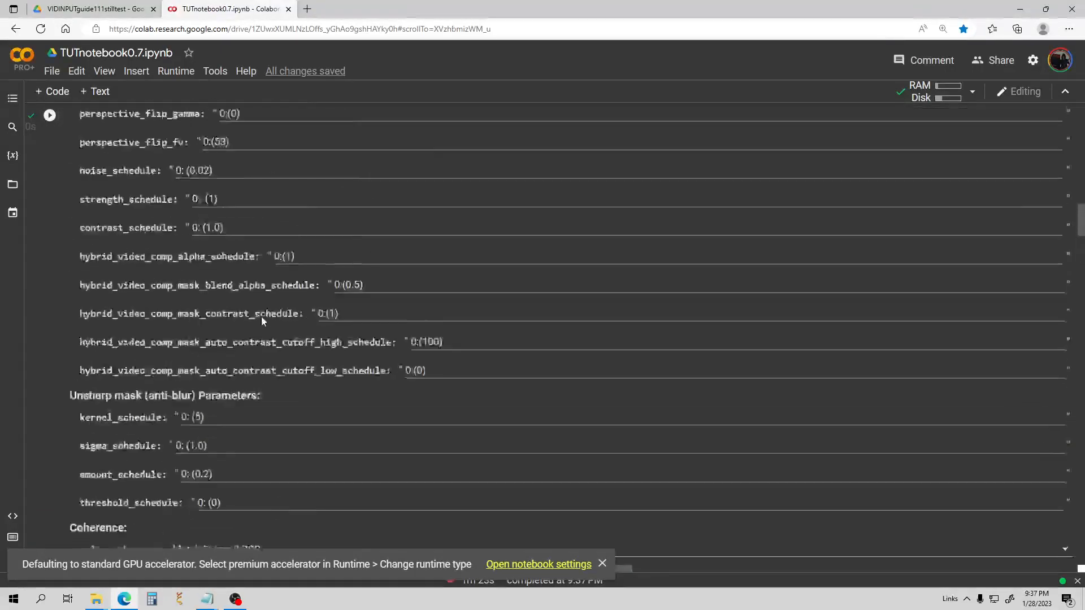
{"action": "scroll", "coordinate": [261, 317], "scroll_direction": "up", "scroll_amount": 8}
{"action": "scroll", "coordinate": [261, 317], "scroll_direction": "down", "scroll_amount": 8}
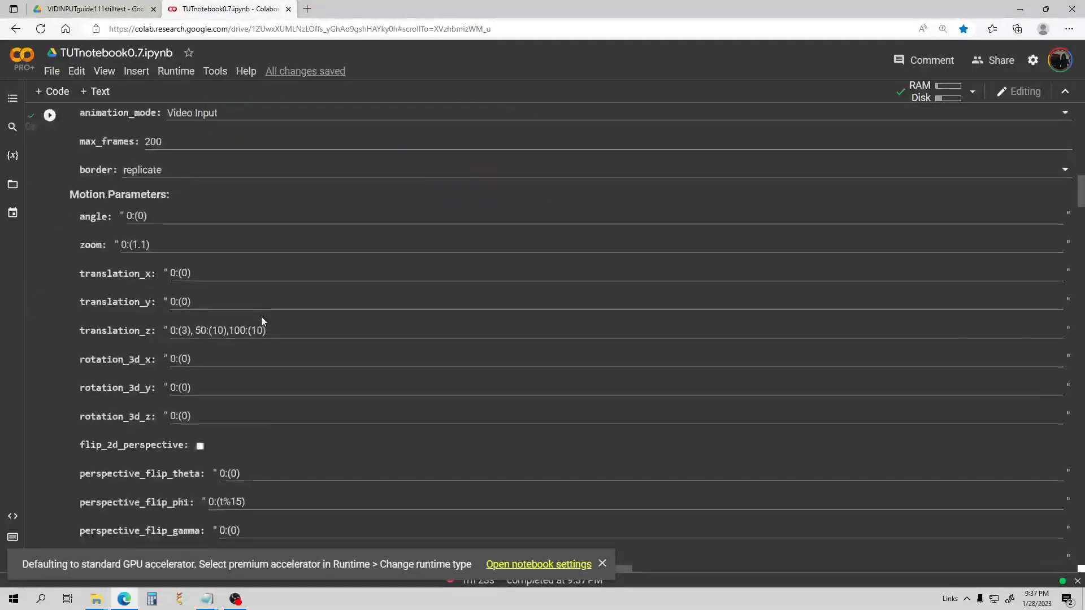
{"action": "scroll", "coordinate": [261, 322], "scroll_direction": "down", "scroll_amount": 7}
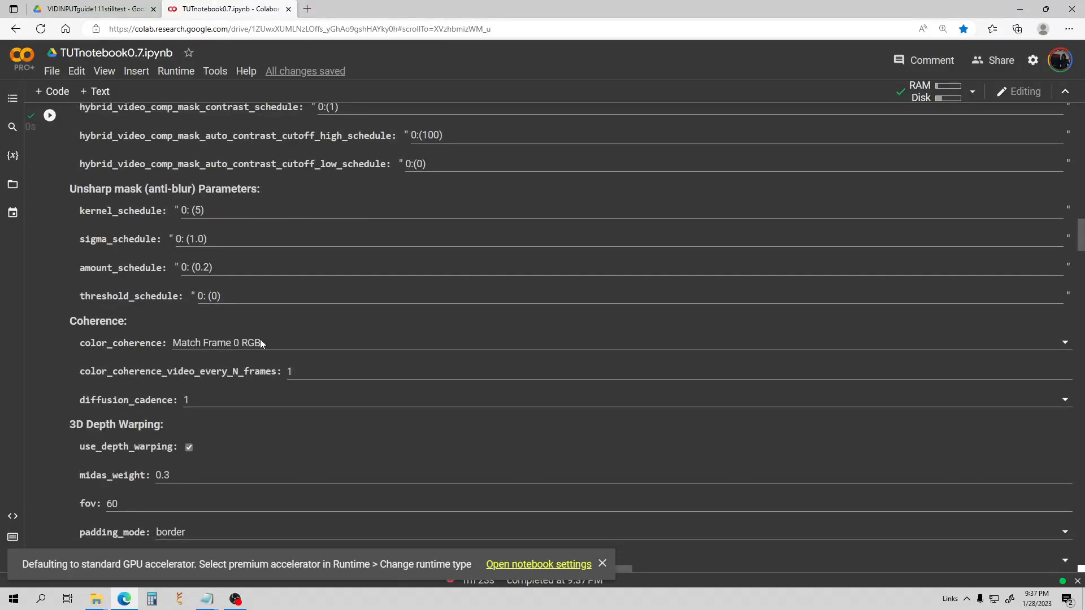
{"action": "left_click", "coordinate": [261, 342]}
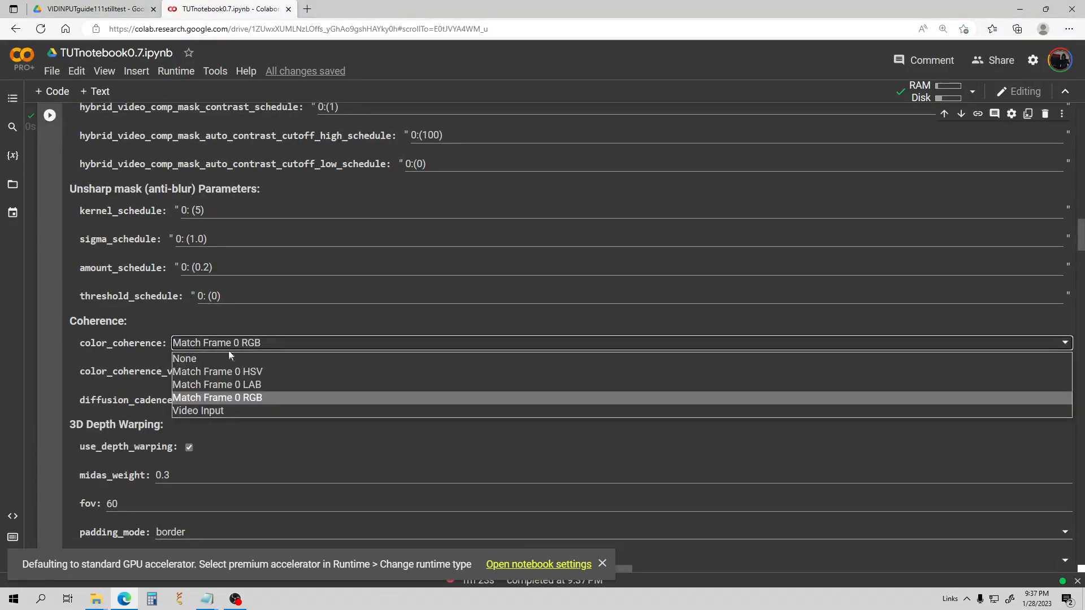
{"action": "left_click", "coordinate": [229, 398]}
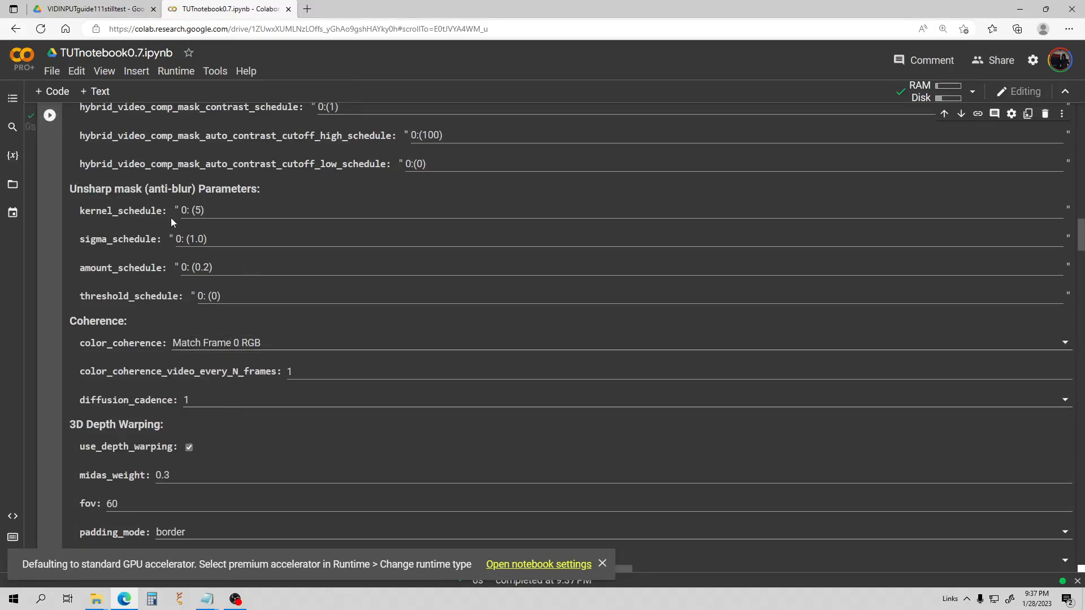
Restart the render from the Load Settings cell with the same prompt and check the start of its output
{"action": "scroll", "coordinate": [173, 221], "scroll_direction": "down", "scroll_amount": 3}
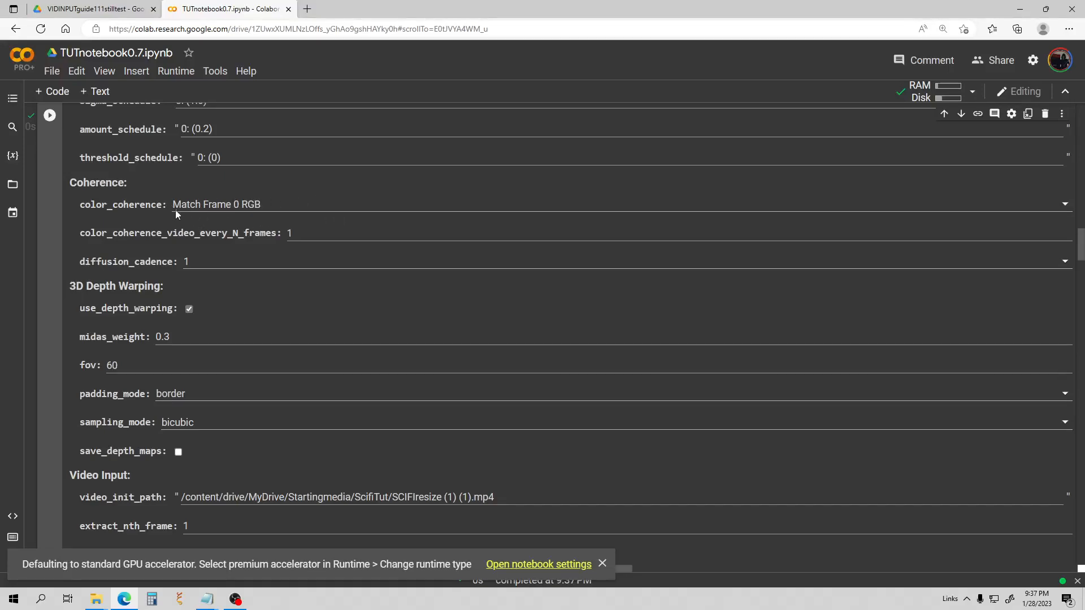
{"action": "scroll", "coordinate": [176, 213], "scroll_direction": "down", "scroll_amount": 10}
{"action": "scroll", "coordinate": [226, 265], "scroll_direction": "down", "scroll_amount": 11}
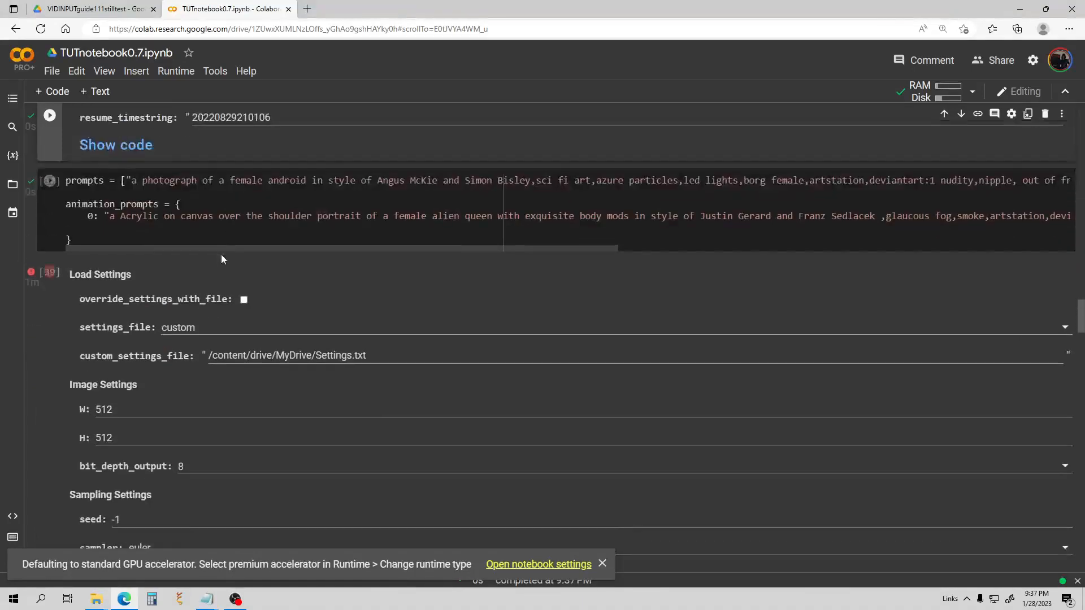
{"action": "scroll", "coordinate": [218, 259], "scroll_direction": "down", "scroll_amount": 1}
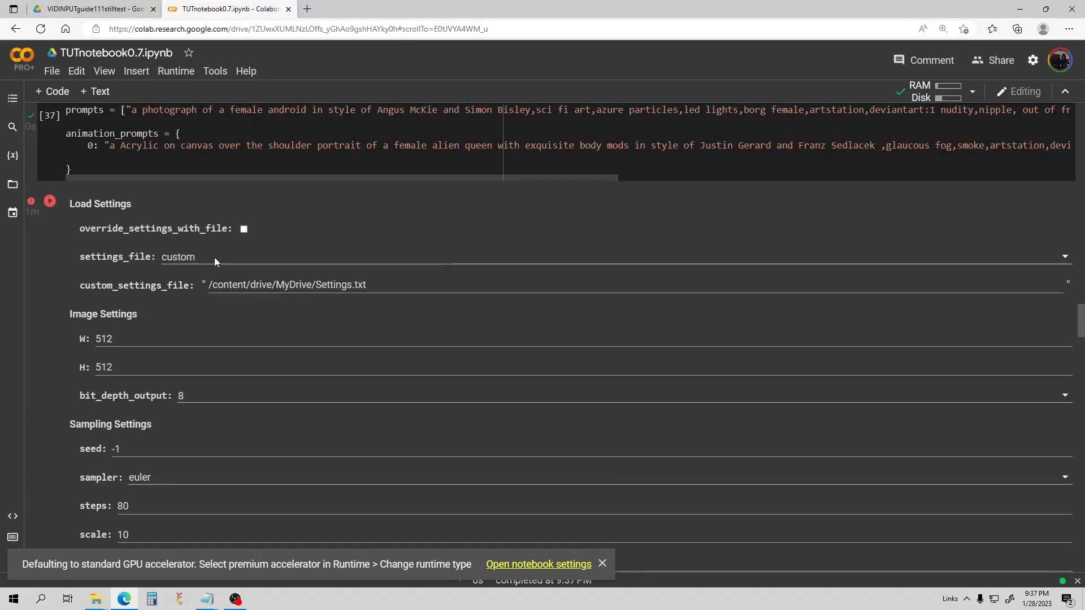
{"action": "scroll", "coordinate": [215, 257], "scroll_direction": "up", "scroll_amount": 1}
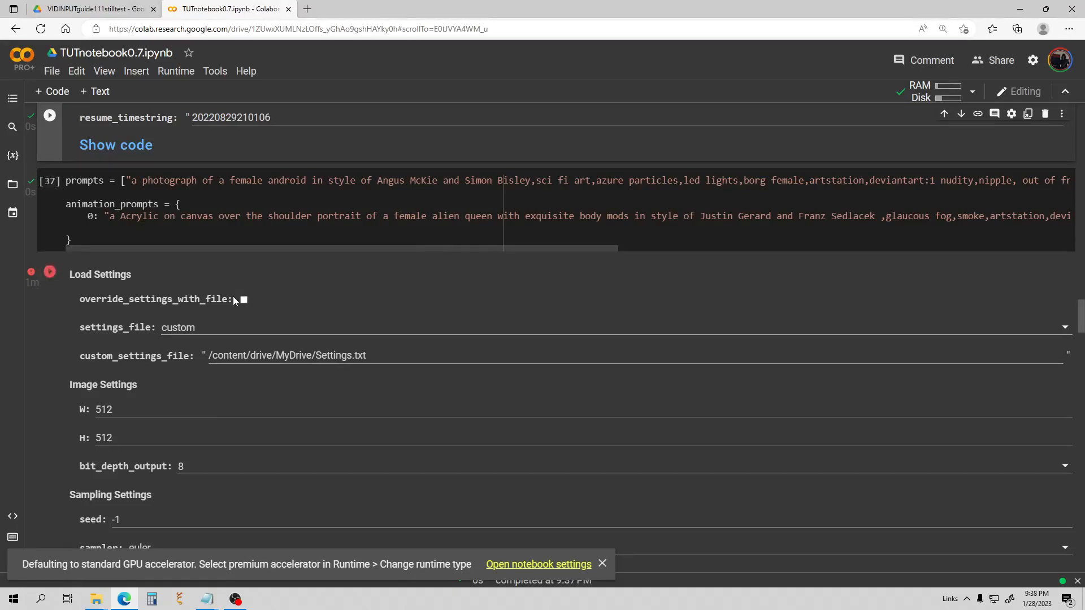
{"action": "scroll", "coordinate": [233, 296], "scroll_direction": "down", "scroll_amount": 3}
{"action": "scroll", "coordinate": [195, 290], "scroll_direction": "down", "scroll_amount": 8}
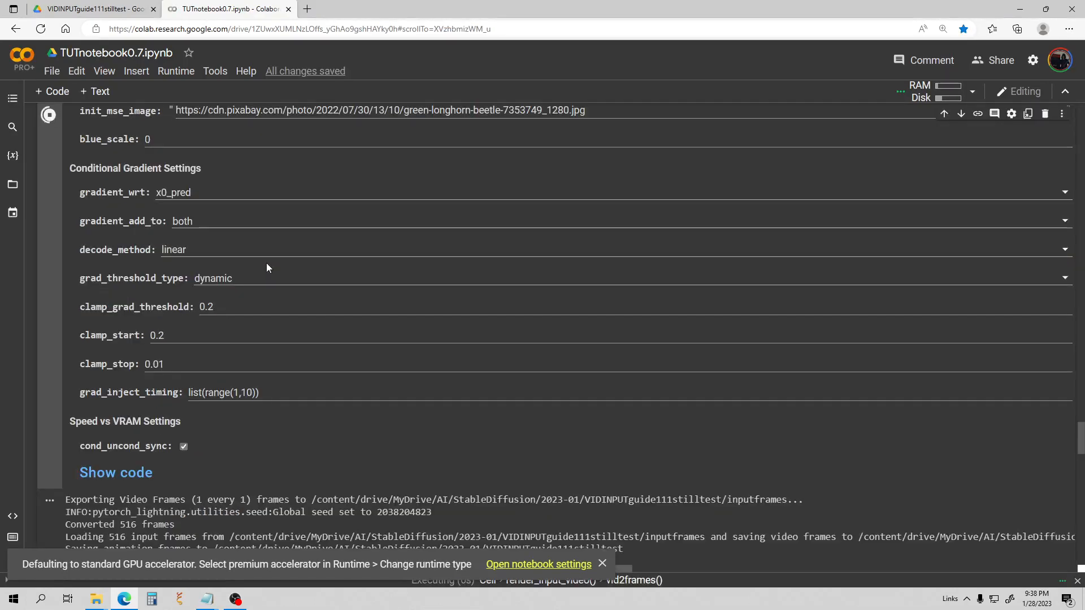
{"action": "scroll", "coordinate": [266, 263], "scroll_direction": "up", "scroll_amount": 2}
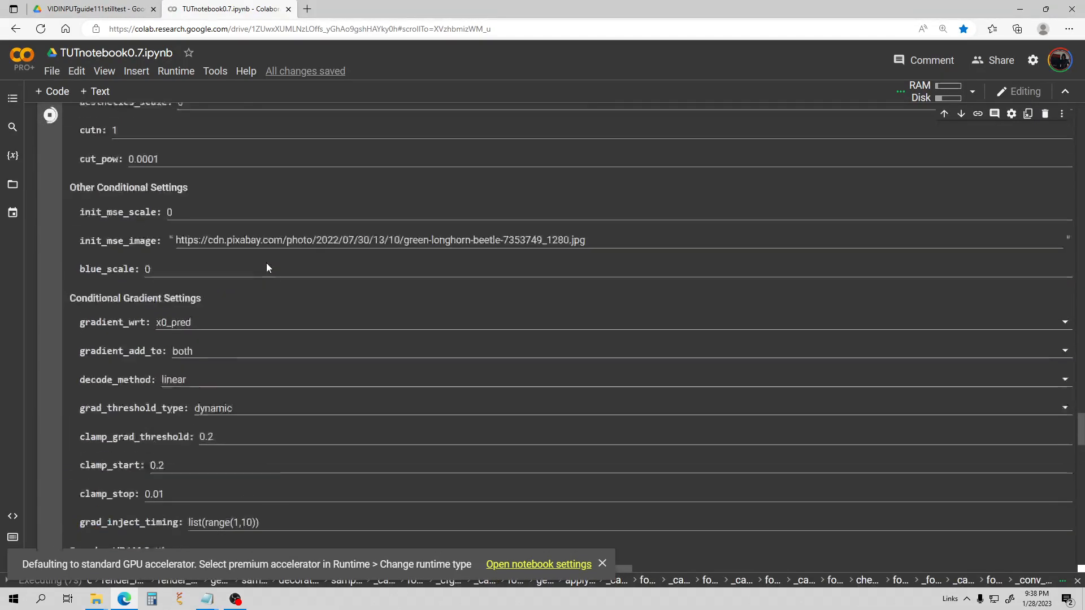
Compare the last frame of the finished render with the previously compiled video in the Create Video From Frames output
{"action": "scroll", "coordinate": [266, 263], "scroll_direction": "down", "scroll_amount": 9}
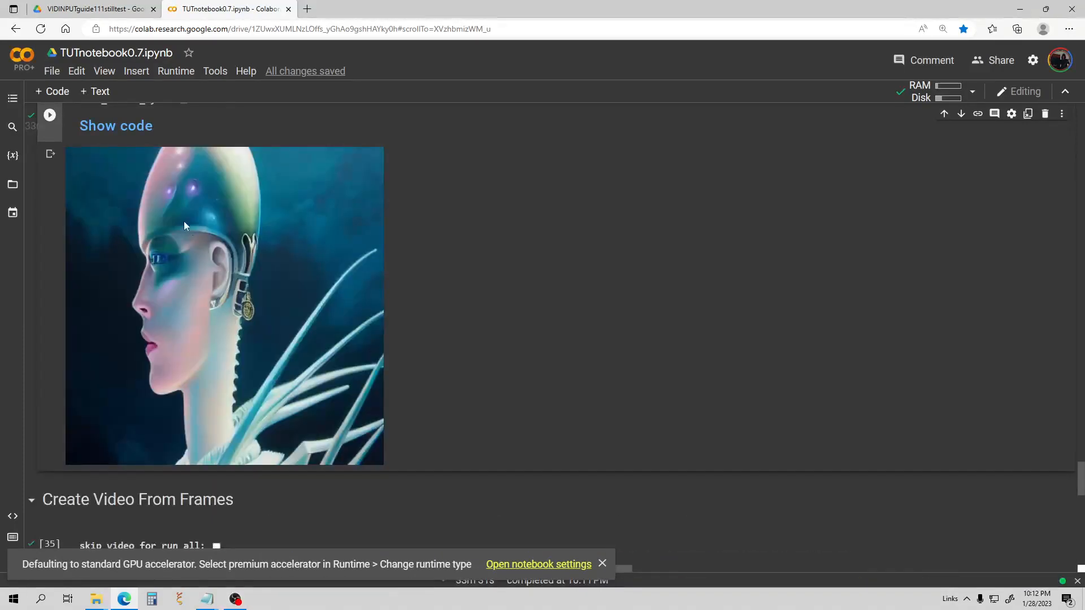
{"action": "scroll", "coordinate": [188, 225], "scroll_direction": "down", "scroll_amount": 12}
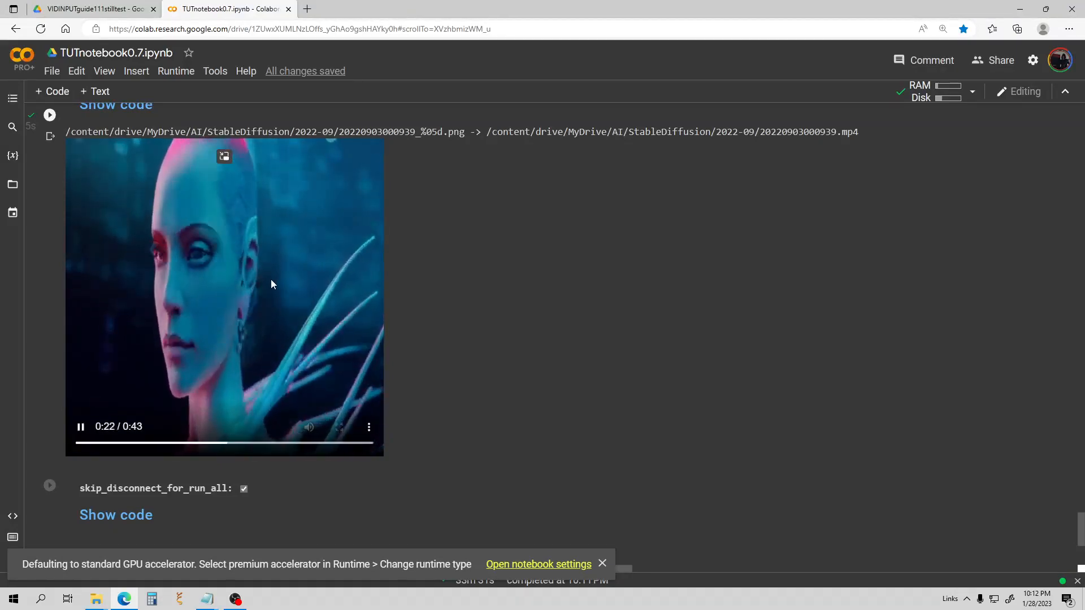
{"action": "scroll", "coordinate": [270, 279], "scroll_direction": "up", "scroll_amount": 15}
{"action": "scroll", "coordinate": [303, 356], "scroll_direction": "down", "scroll_amount": 3}
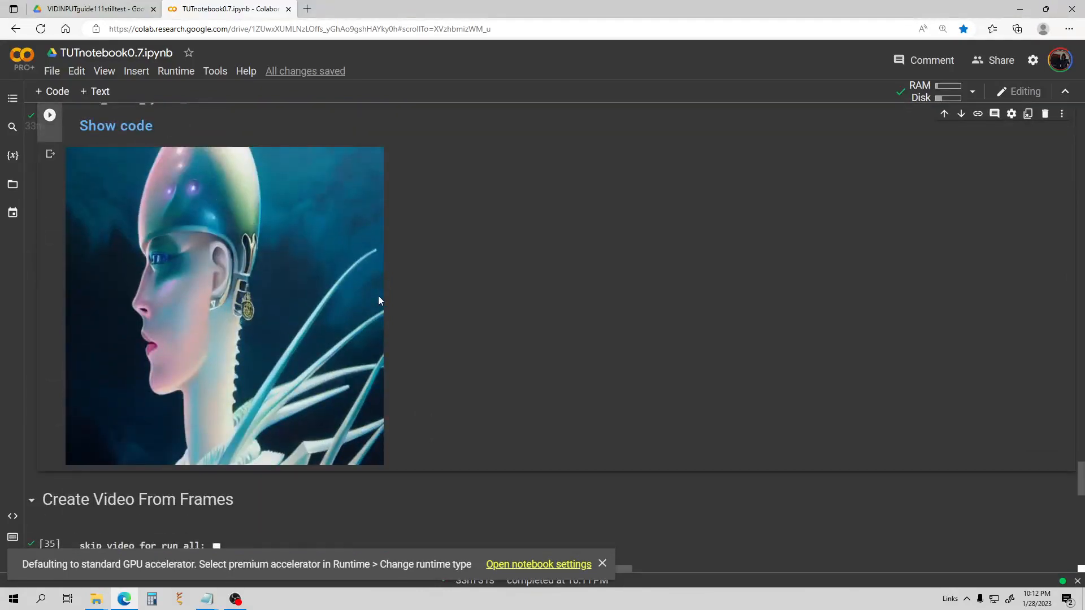
{"action": "scroll", "coordinate": [378, 296], "scroll_direction": "down", "scroll_amount": 3}
{"action": "scroll", "coordinate": [379, 286], "scroll_direction": "down", "scroll_amount": 8}
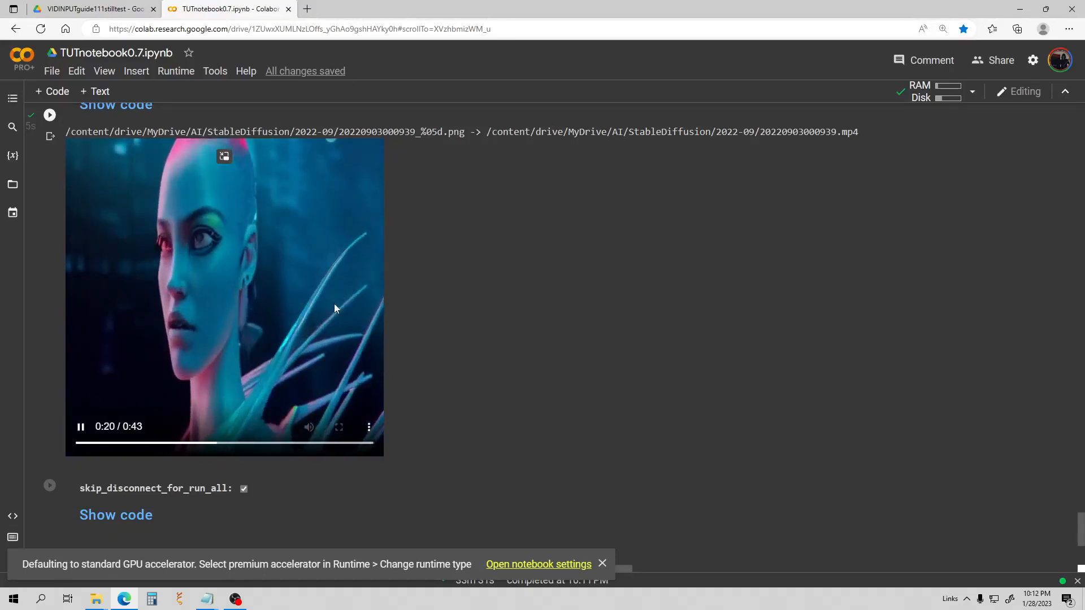
{"action": "scroll", "coordinate": [339, 308], "scroll_direction": "up", "scroll_amount": 1}
{"action": "scroll", "coordinate": [337, 309], "scroll_direction": "down", "scroll_amount": 3}
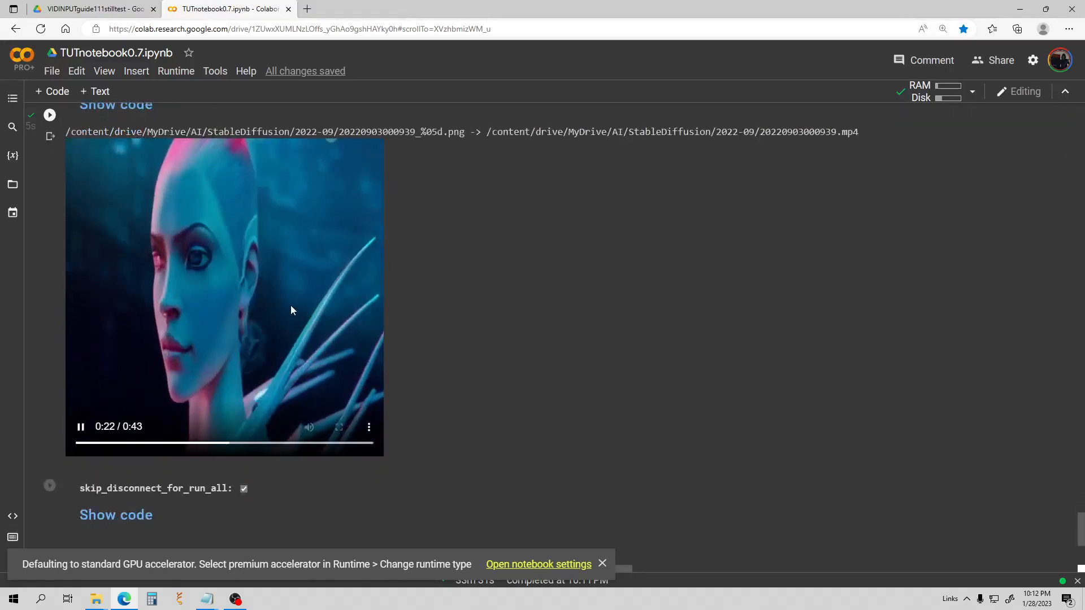
{"action": "scroll", "coordinate": [209, 289], "scroll_direction": "up", "scroll_amount": 3}
Compile the newly rendered frames into a video at 12 fps and check the strength in Init Settings
{"action": "scroll", "coordinate": [204, 286], "scroll_direction": "down", "scroll_amount": 8}
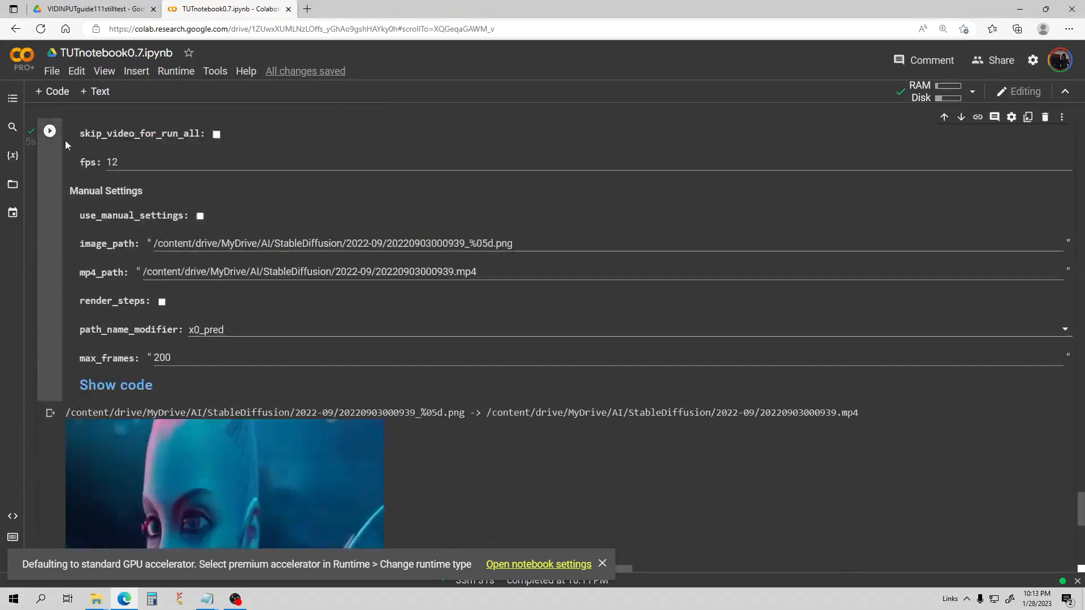
{"action": "left_click", "coordinate": [50, 131]}
{"action": "scroll", "coordinate": [350, 219], "scroll_direction": "up", "scroll_amount": 15}
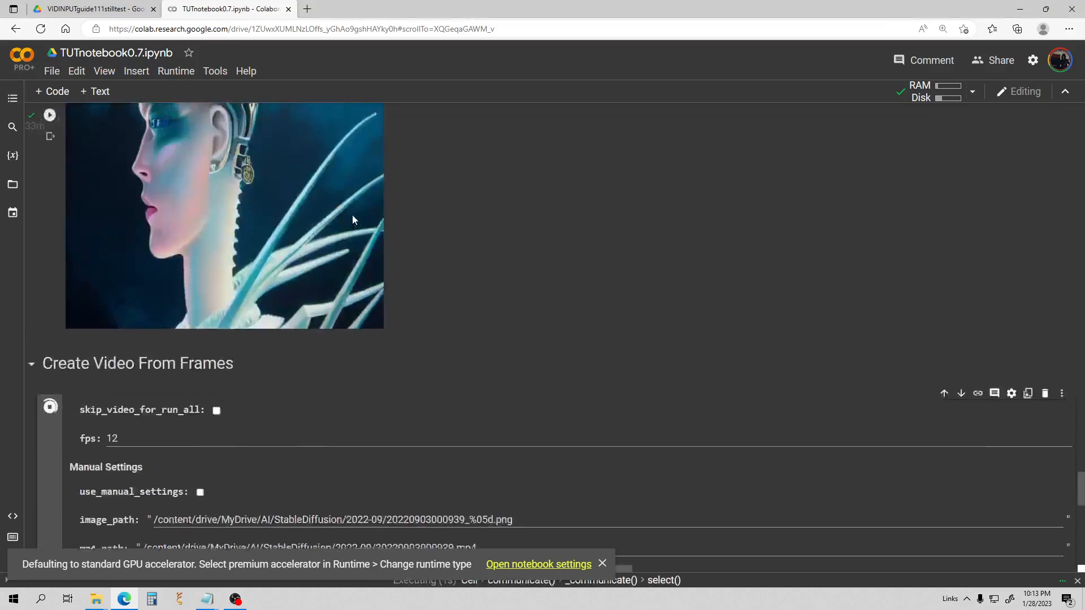
{"action": "scroll", "coordinate": [337, 215], "scroll_direction": "up", "scroll_amount": 7}
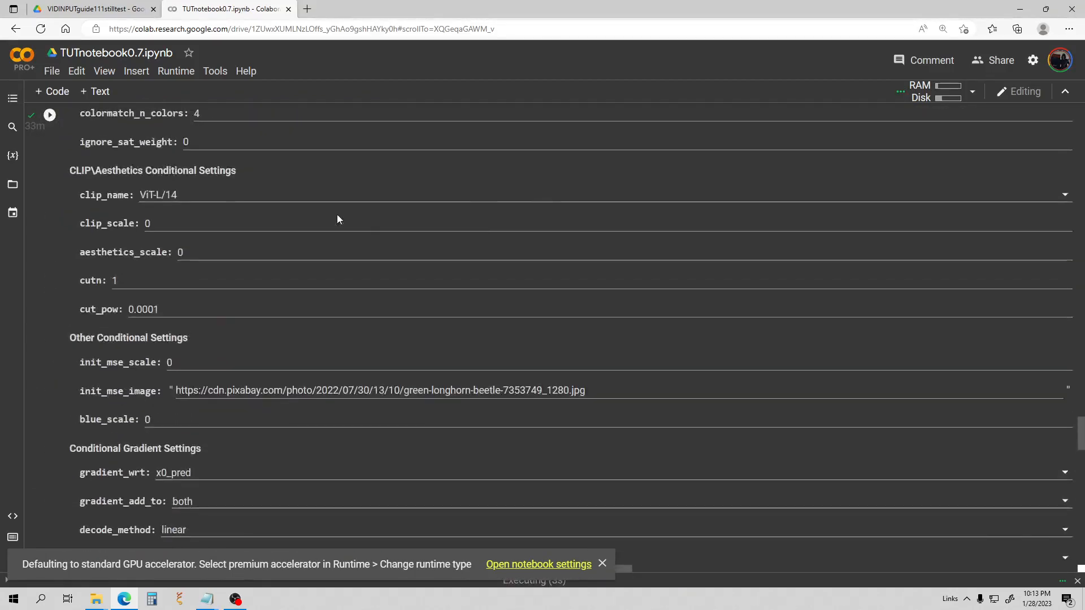
{"action": "scroll", "coordinate": [348, 184], "scroll_direction": "up", "scroll_amount": 7}
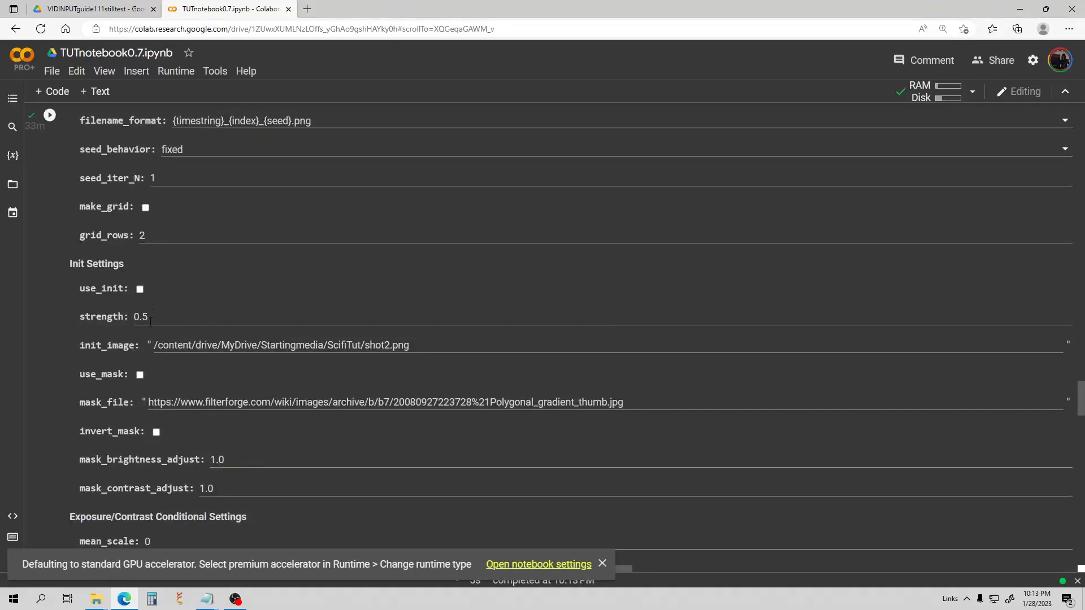
Review the render settings and final frame, and watch the newly compiled video to judge its consistency
{"action": "scroll", "coordinate": [185, 282], "scroll_direction": "down", "scroll_amount": 16}
{"action": "scroll", "coordinate": [233, 280], "scroll_direction": "up", "scroll_amount": 4}
{"action": "scroll", "coordinate": [233, 283], "scroll_direction": "up", "scroll_amount": 5}
{"action": "scroll", "coordinate": [271, 279], "scroll_direction": "down", "scroll_amount": 13}
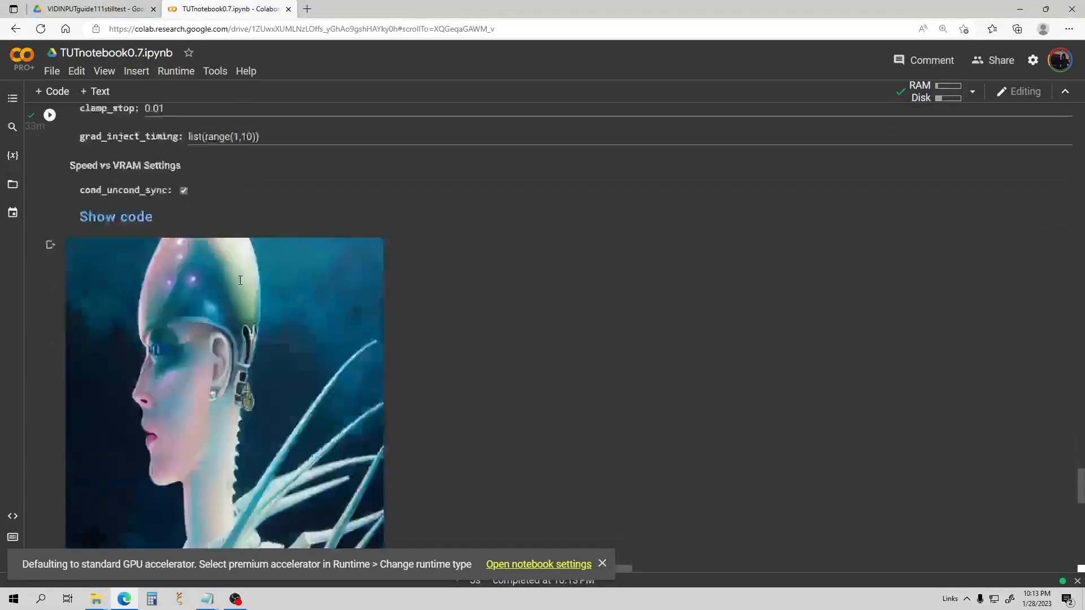
{"action": "scroll", "coordinate": [313, 278], "scroll_direction": "down", "scroll_amount": 15}
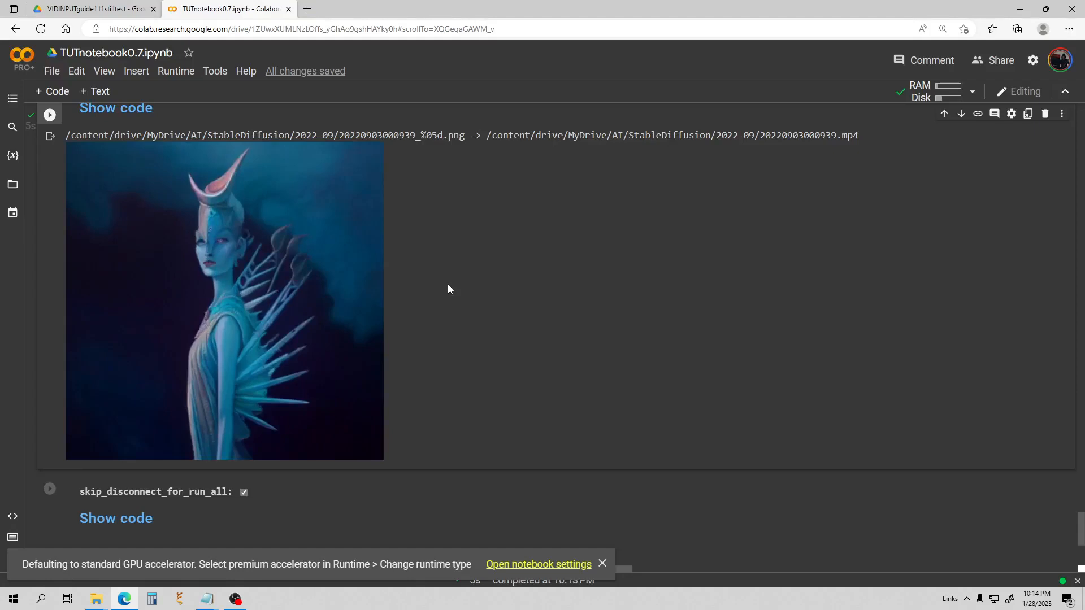
{"action": "scroll", "coordinate": [447, 283], "scroll_direction": "up", "scroll_amount": 1}
{"action": "scroll", "coordinate": [447, 285], "scroll_direction": "down", "scroll_amount": 2}
{"action": "scroll", "coordinate": [441, 288], "scroll_direction": "down", "scroll_amount": 1}
{"action": "scroll", "coordinate": [438, 292], "scroll_direction": "up", "scroll_amount": 1}
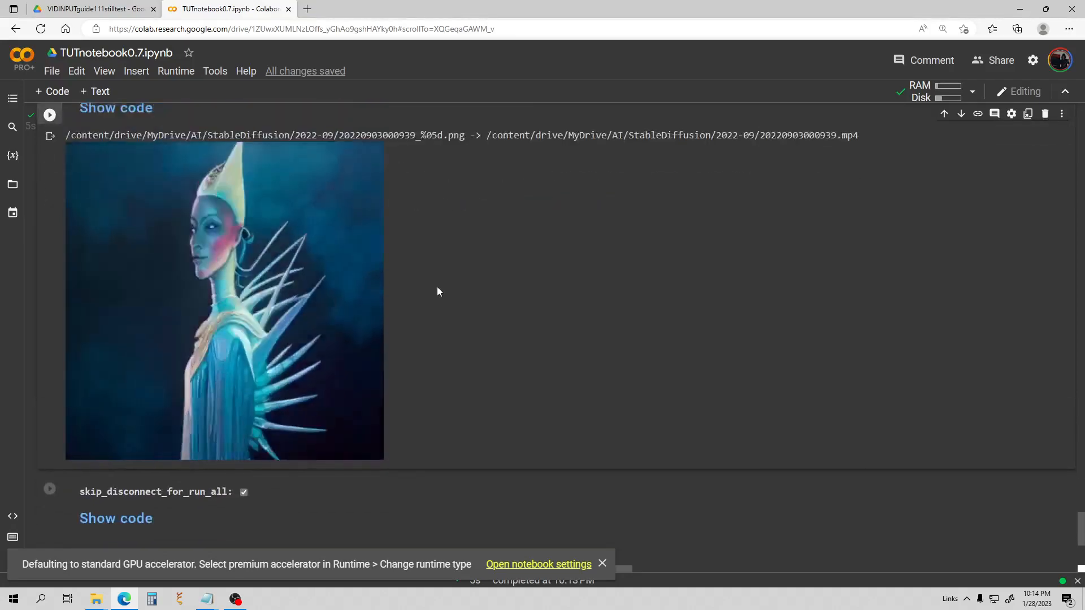